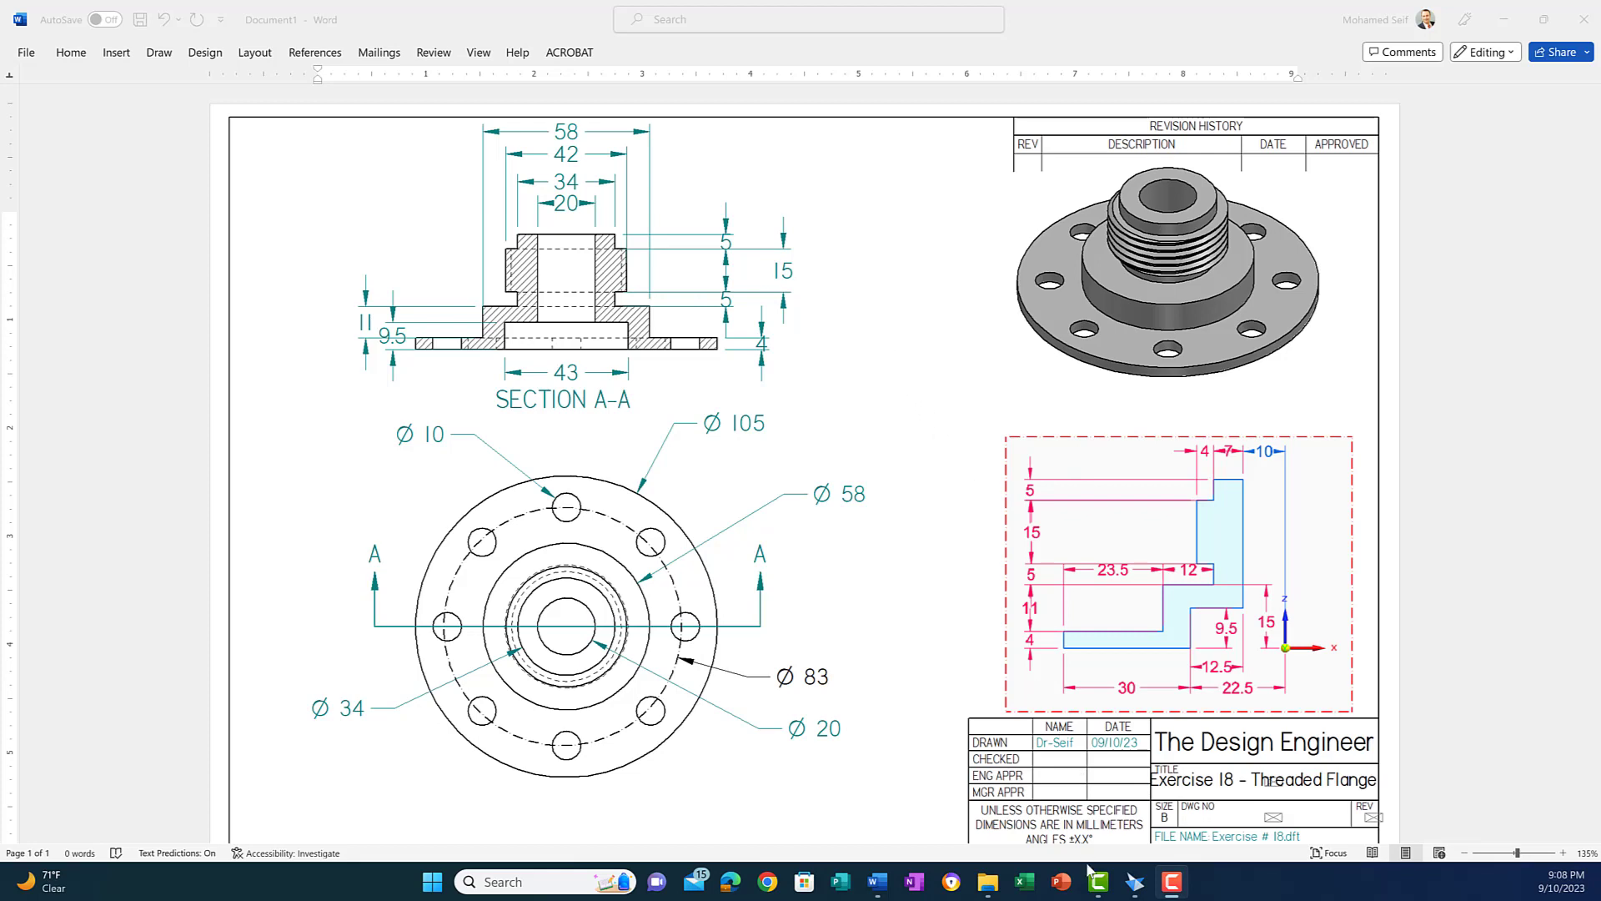
- Switch to Solid Edge, start a Line sketch locked to the front (XZ) reference plane, and orient the view to Front
mouse_move(1136, 883)
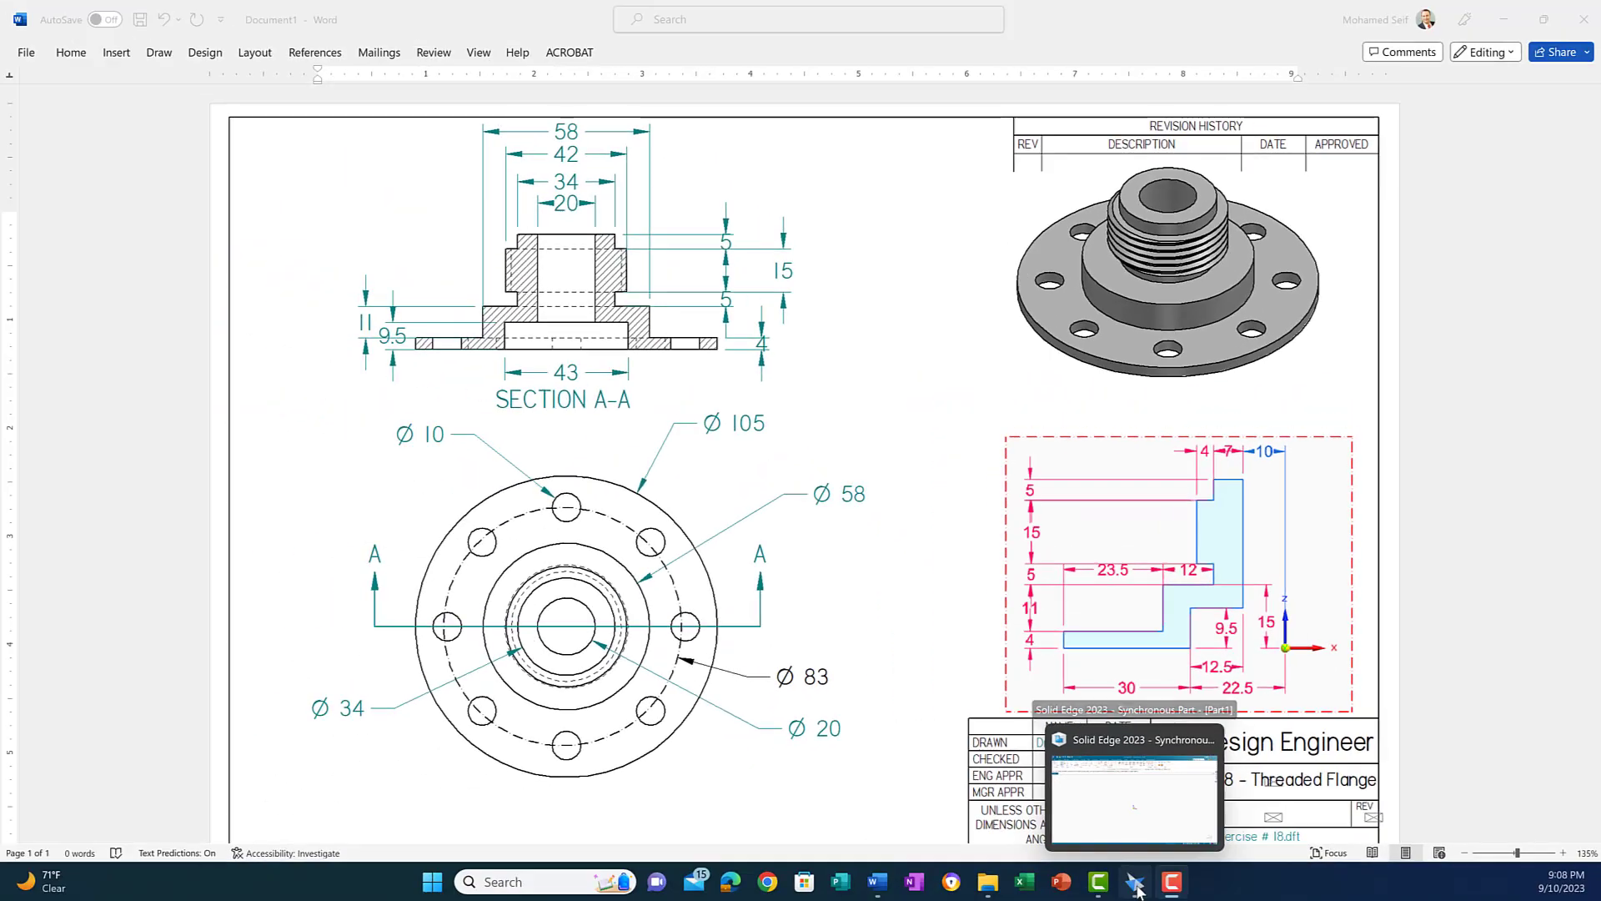
left_click(1136, 884)
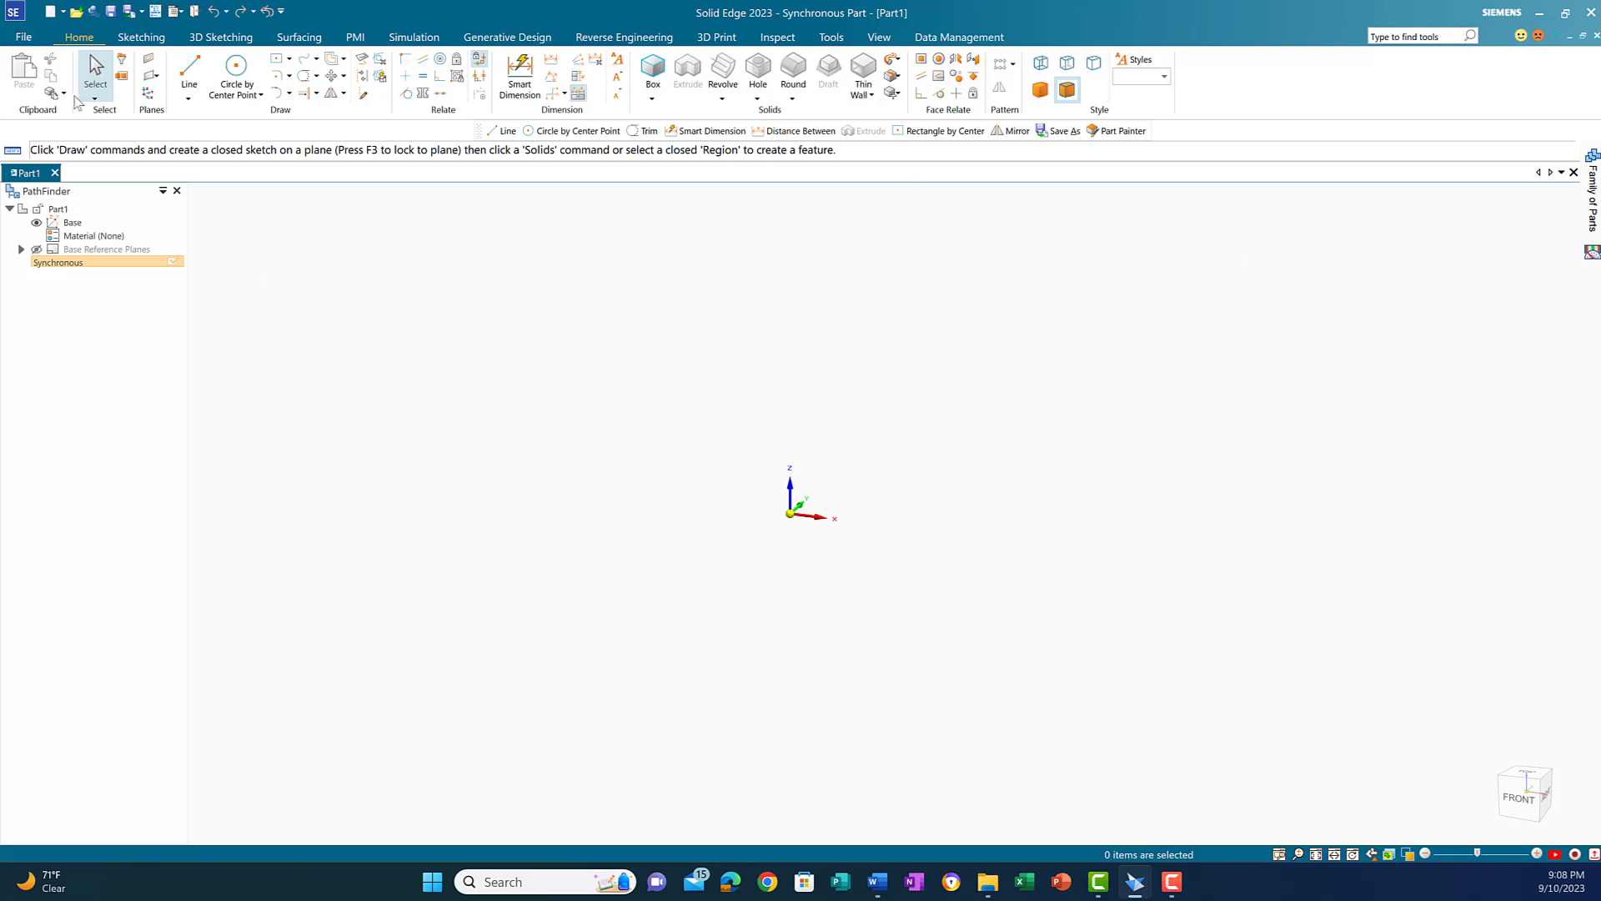
left_click(190, 71)
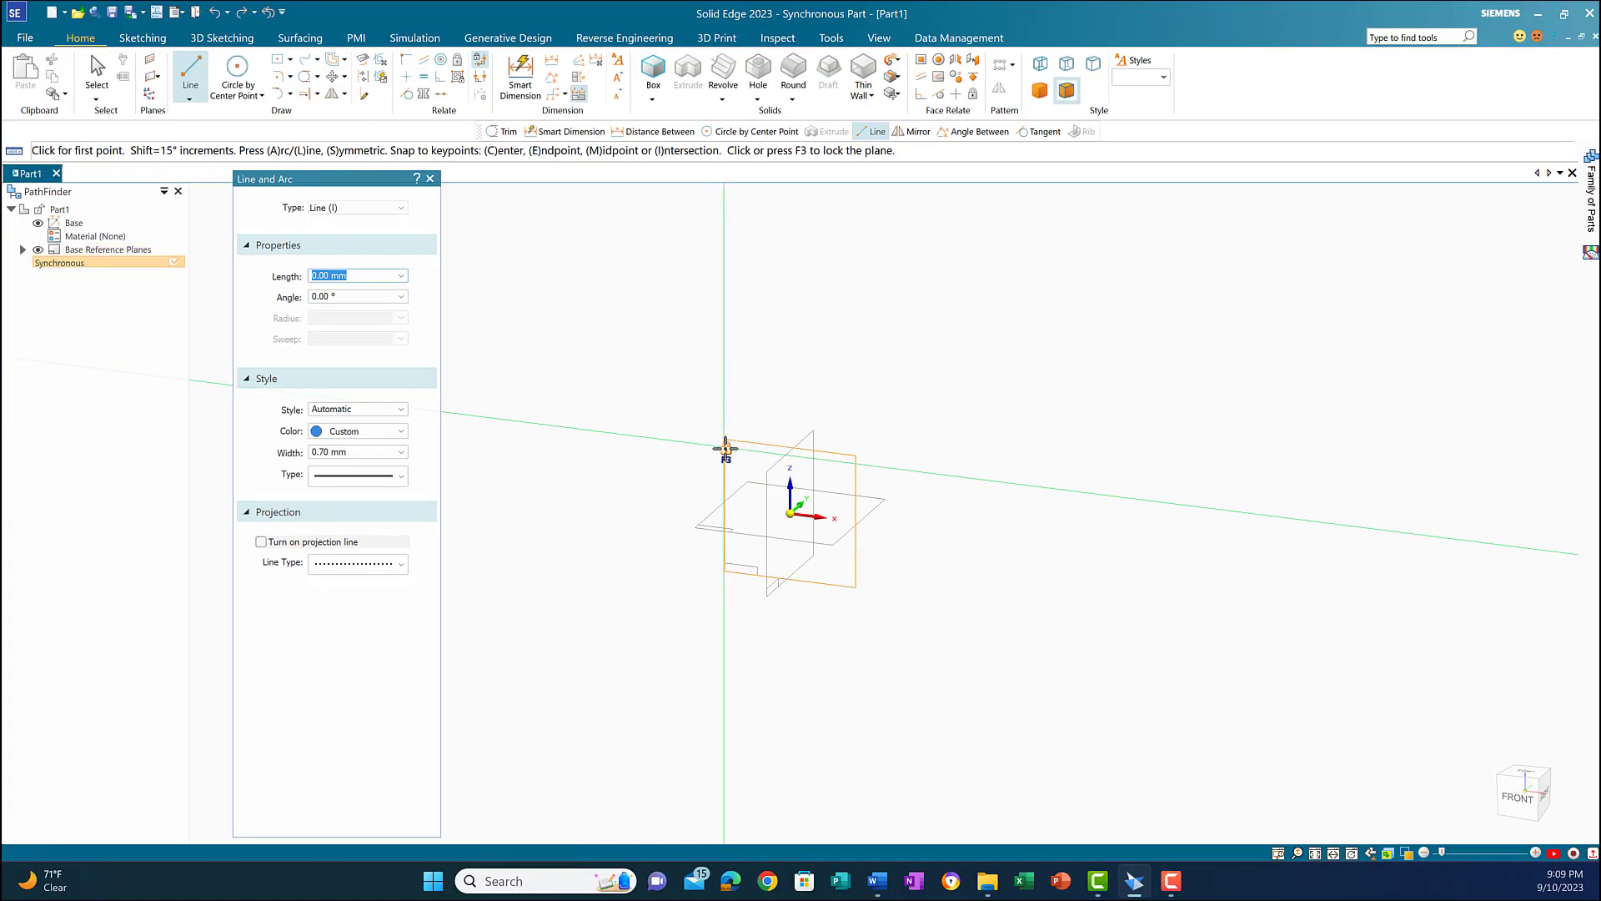
key("F3")
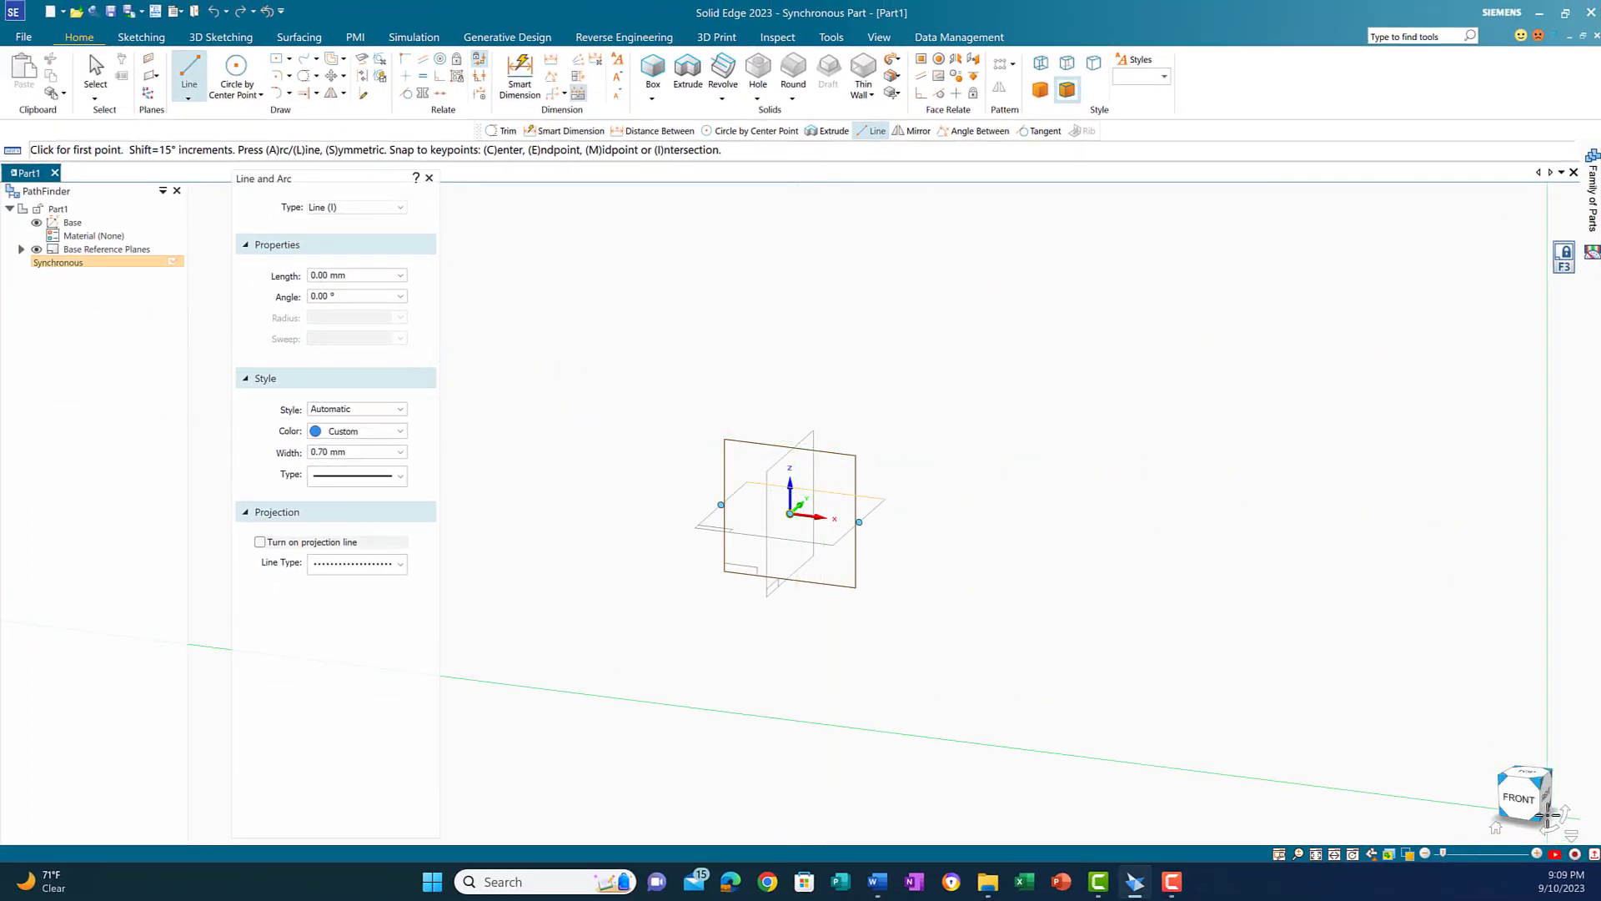
left_click(1528, 798)
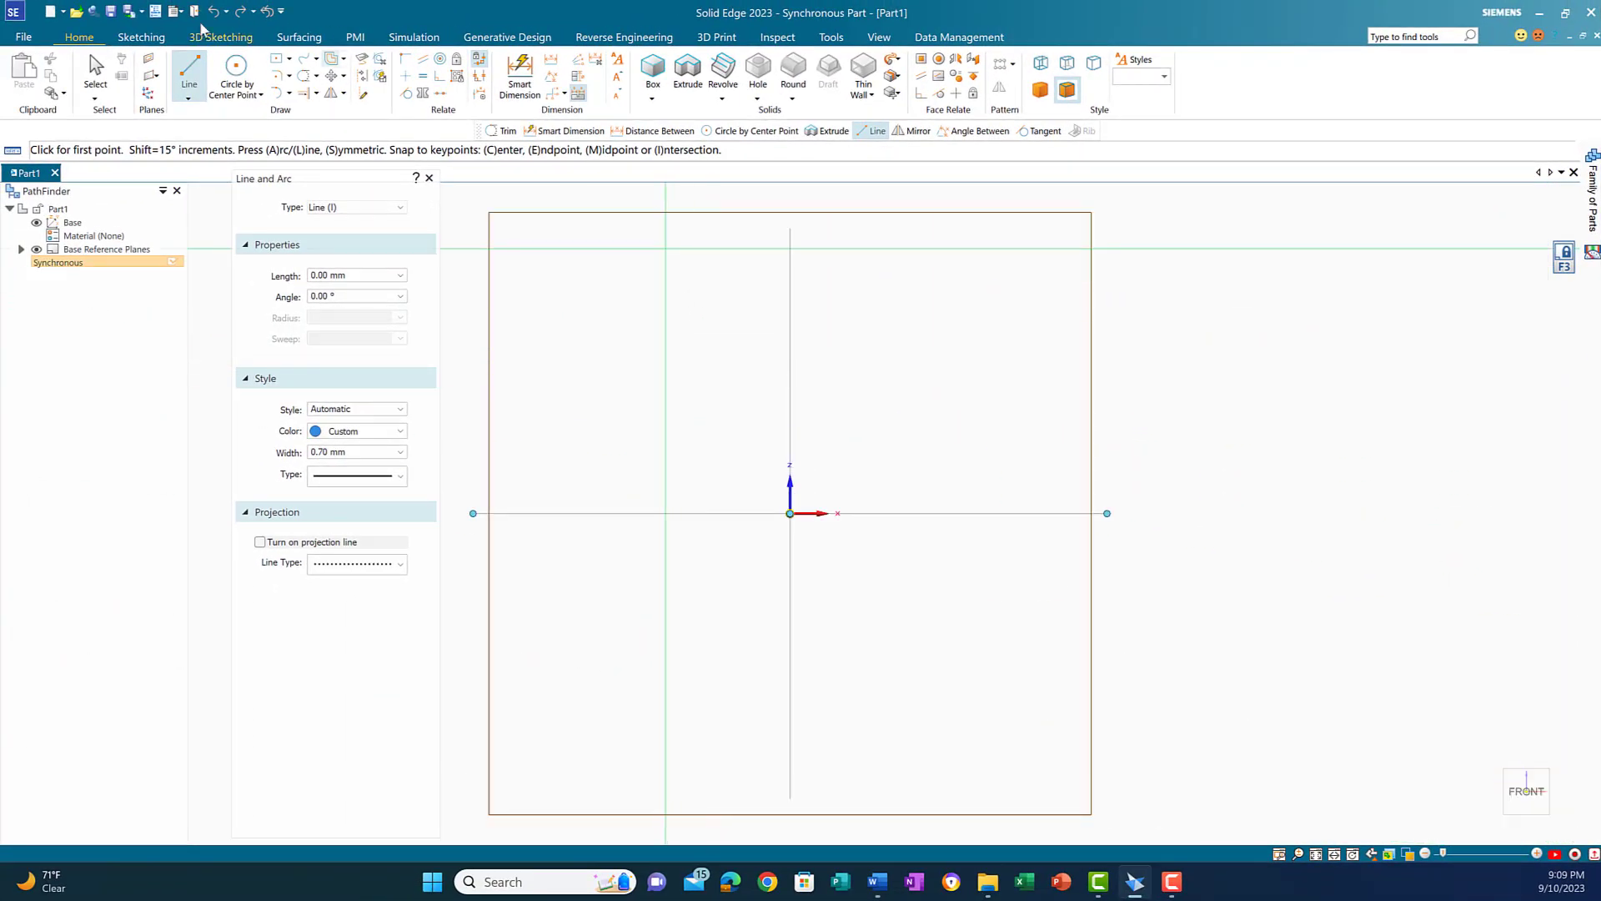
- Draw a horizontal line on the X axis, left of the origin, with its inner end about 15 mm from the origin
left_click(190, 77)
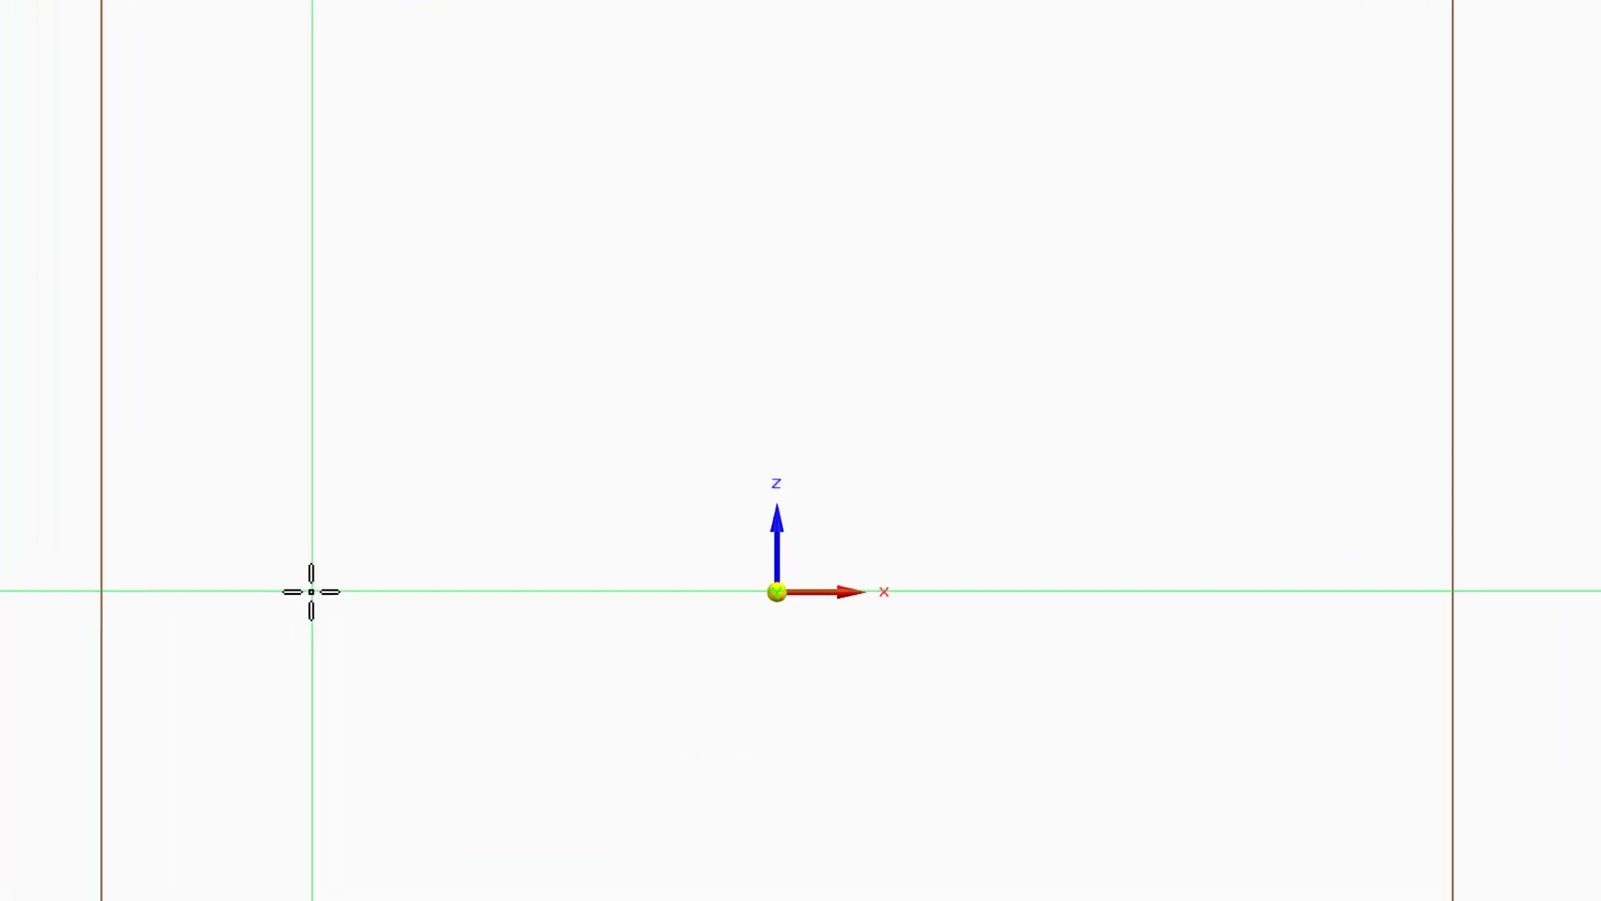
left_click(277, 600)
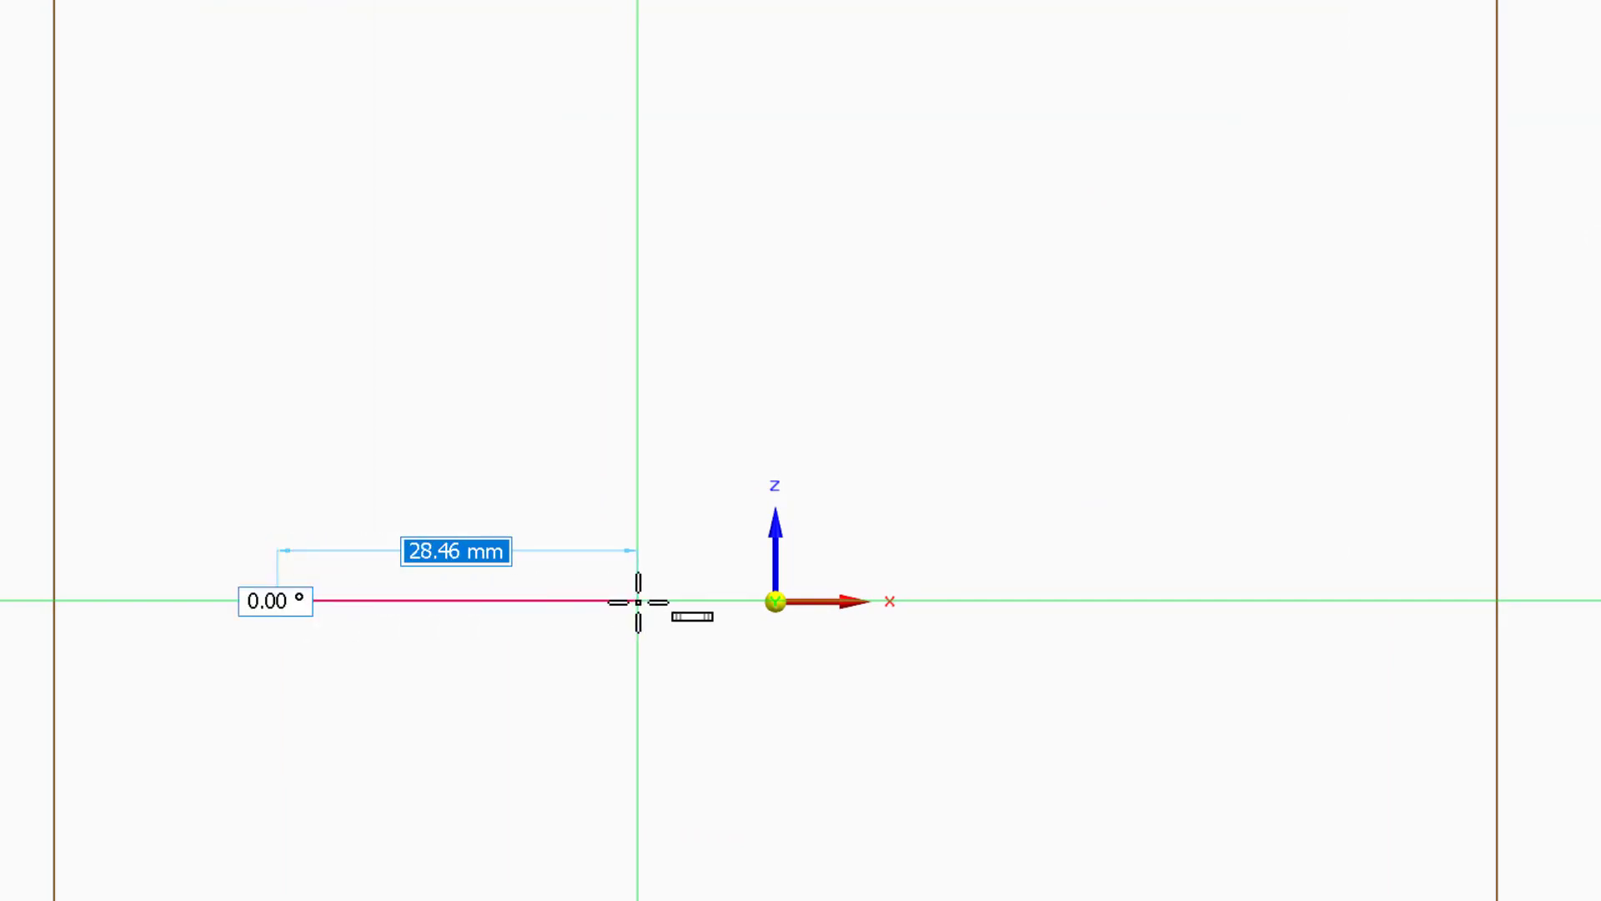
left_click(585, 600)
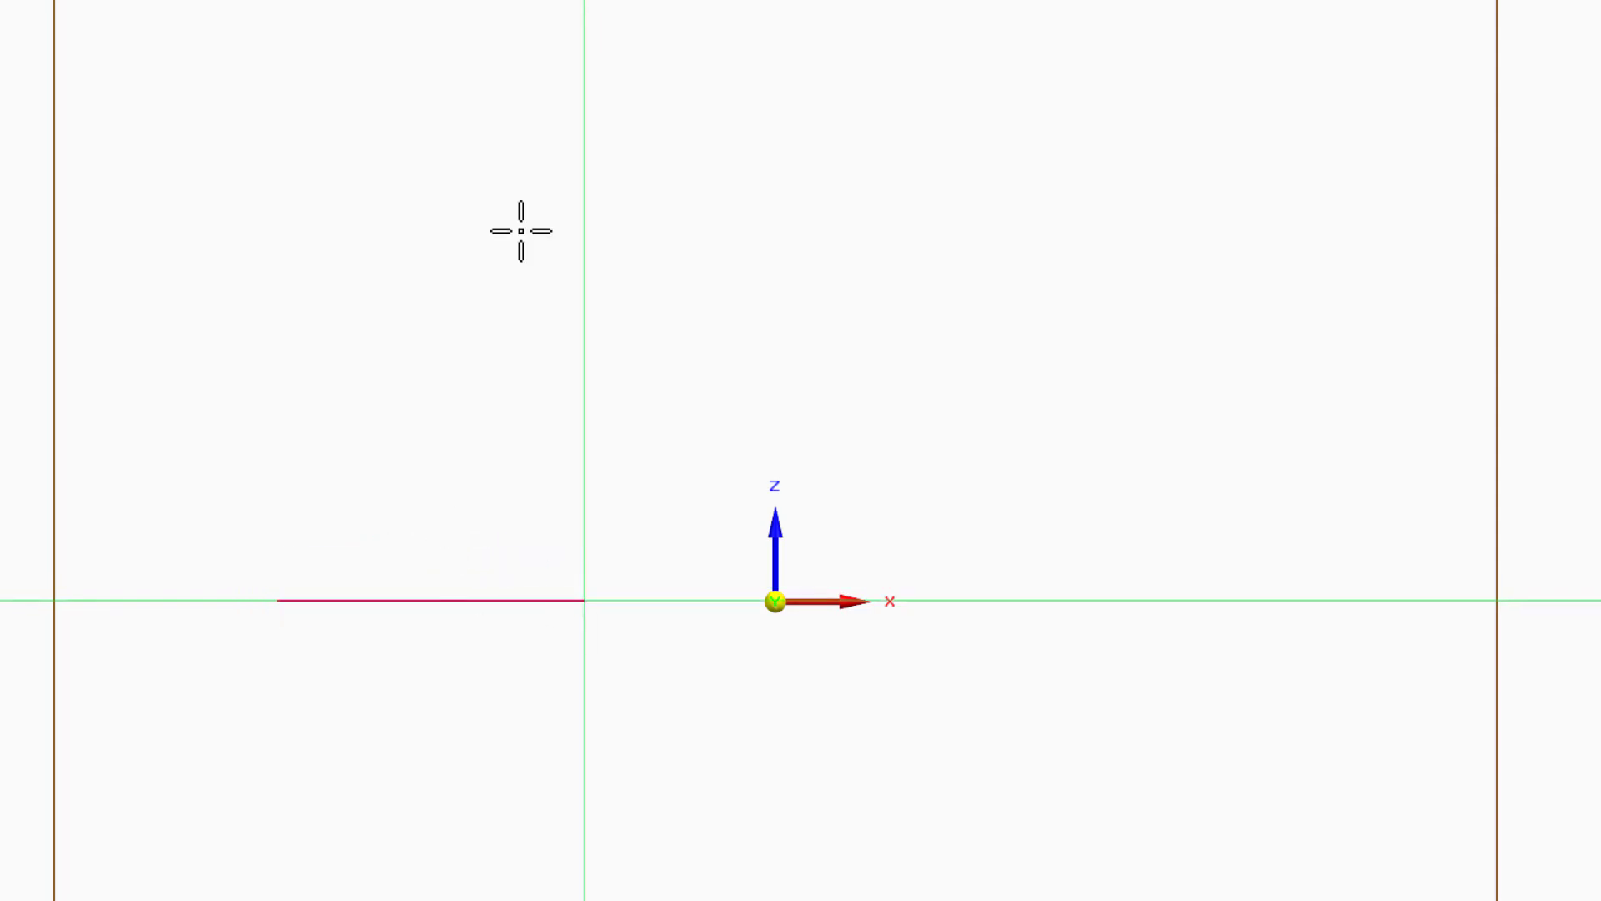
right_click(669, 196)
key("Escape")
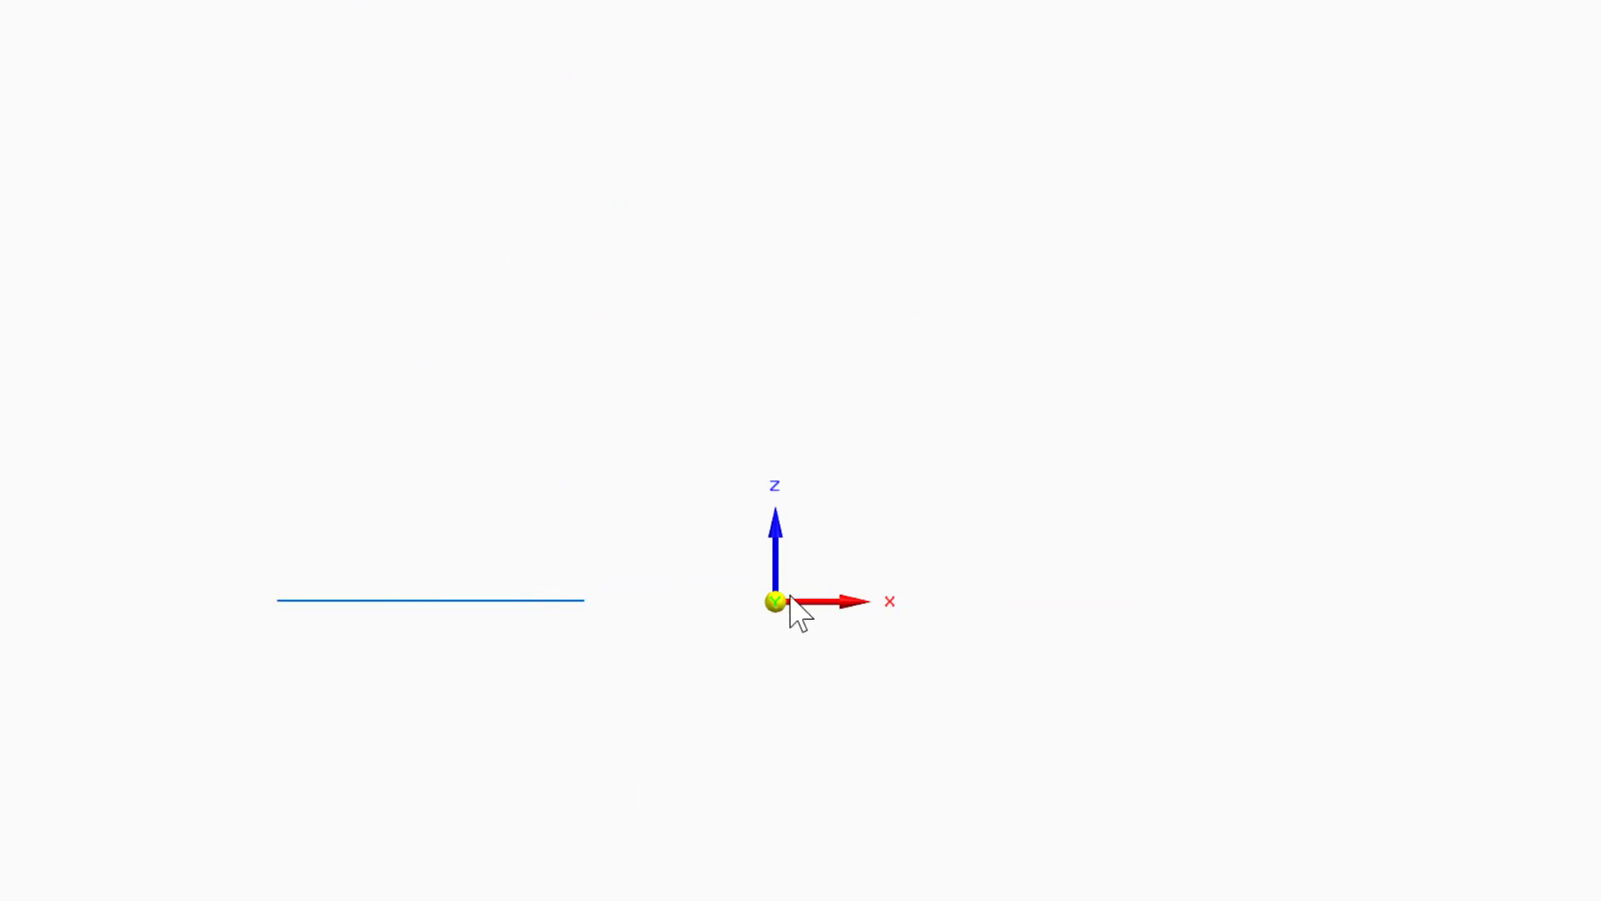
- Dimension the distance from the line's inner end to the origin and set it to 22.5 mm
left_click(581, 600)
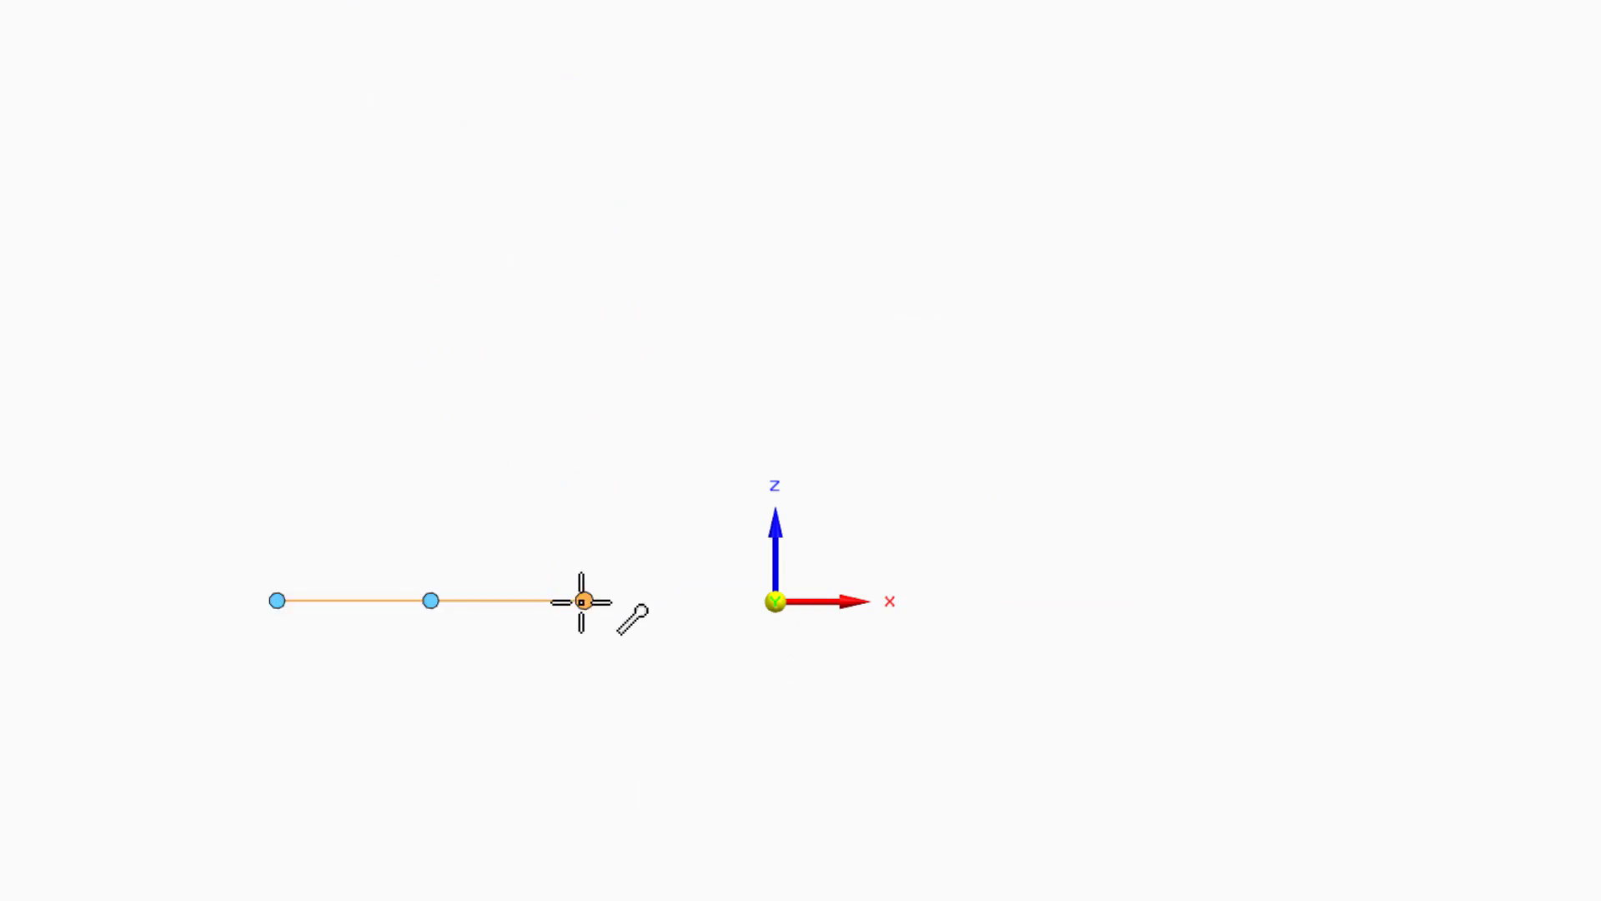
left_click(774, 600)
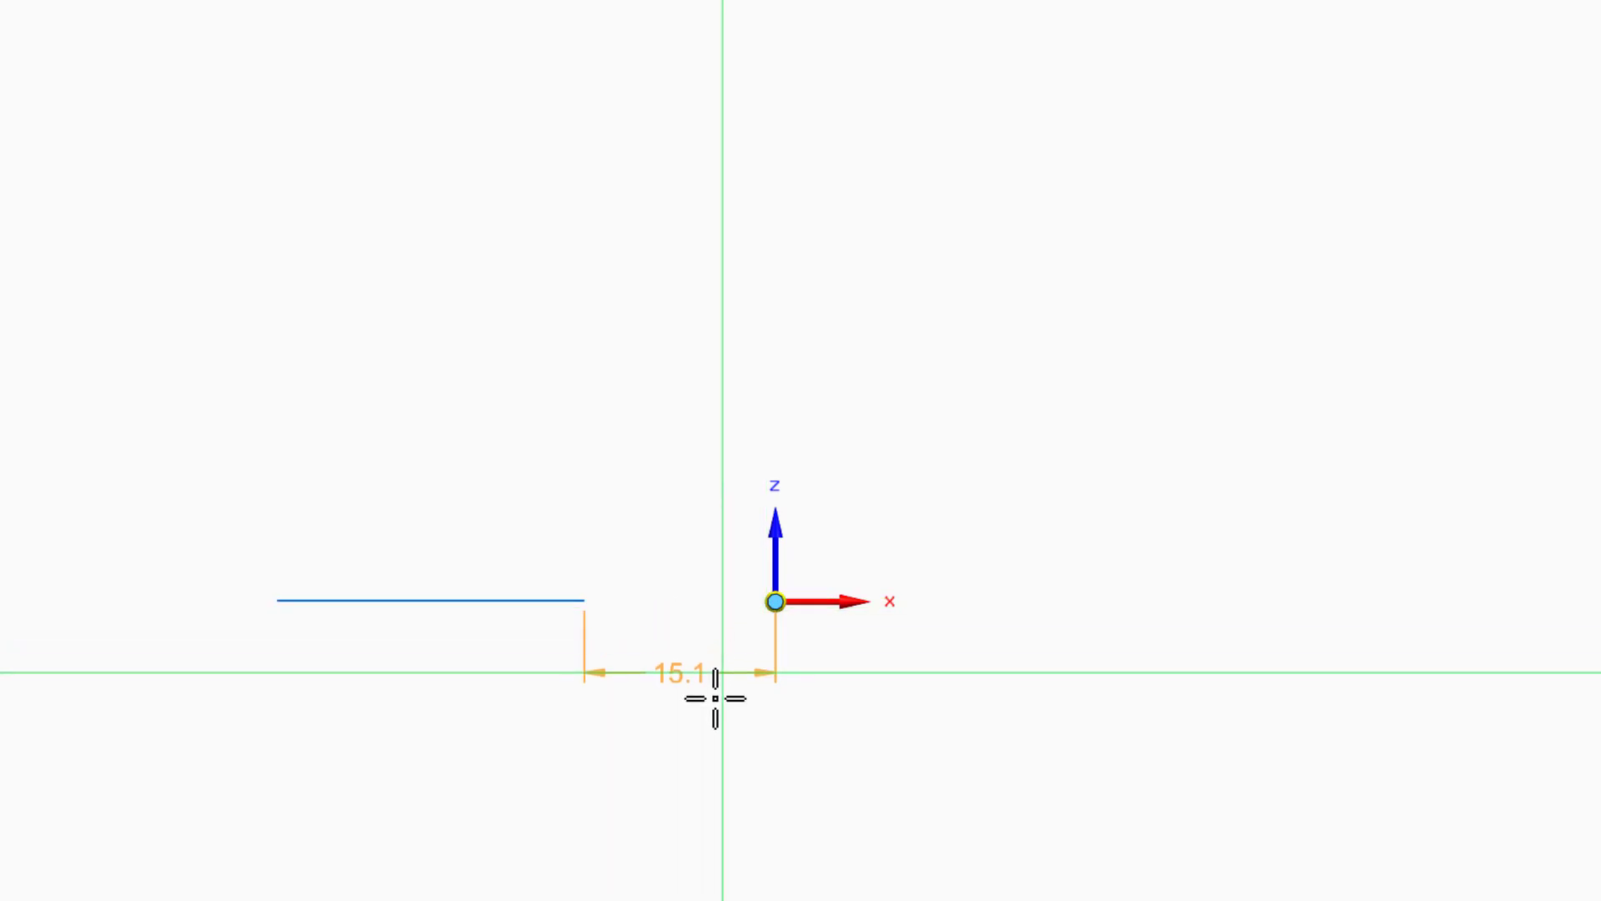
left_click(706, 753)
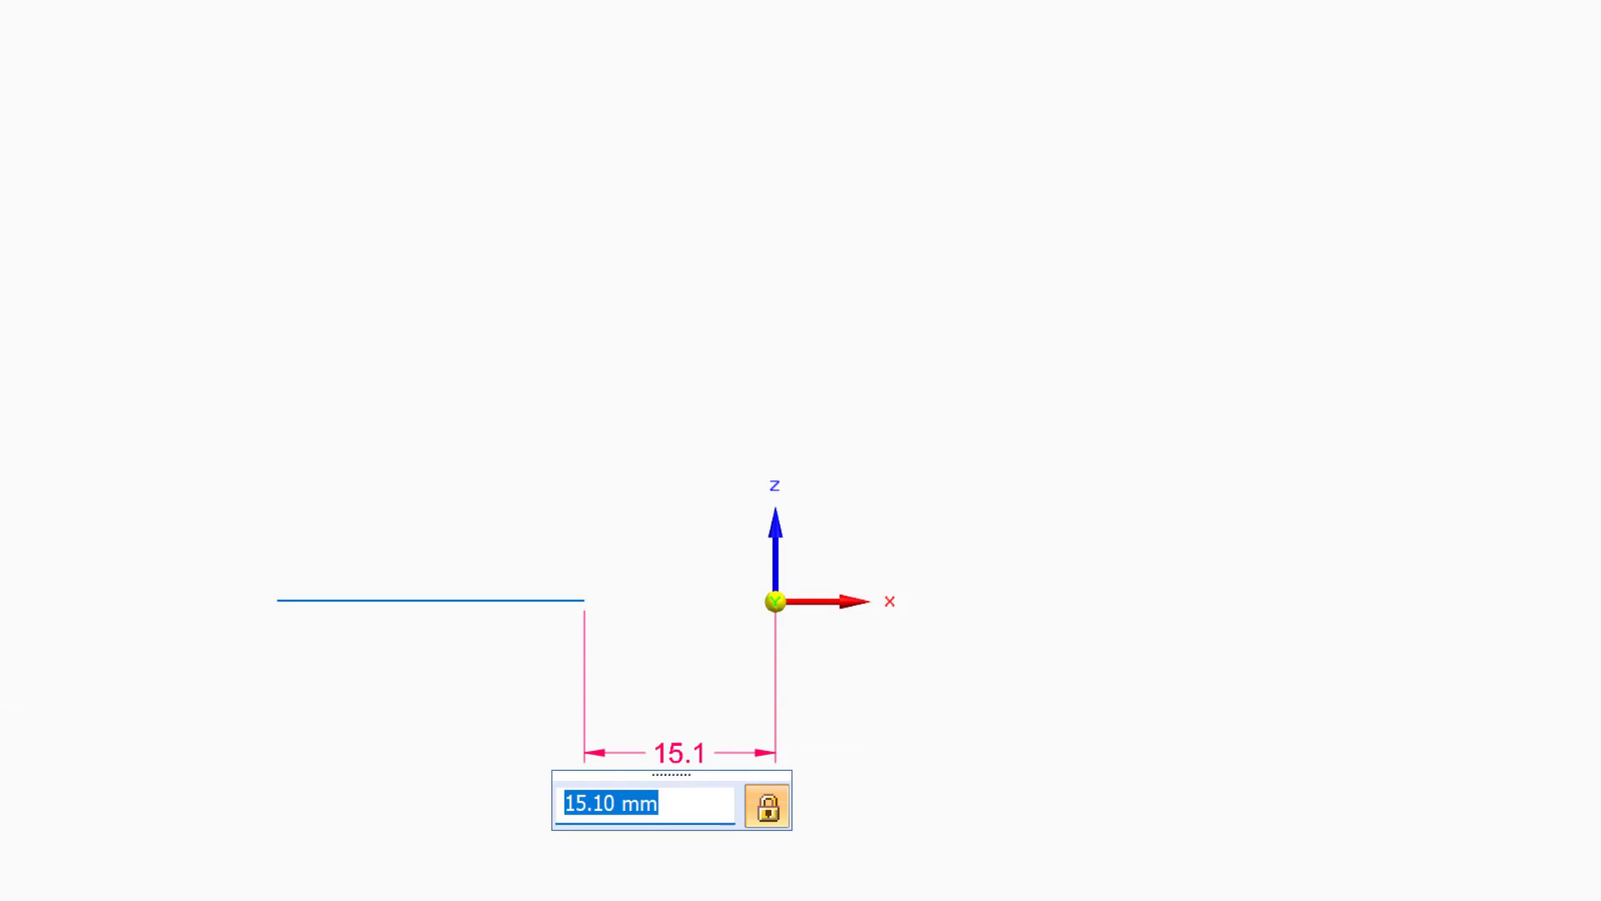
type("22.5")
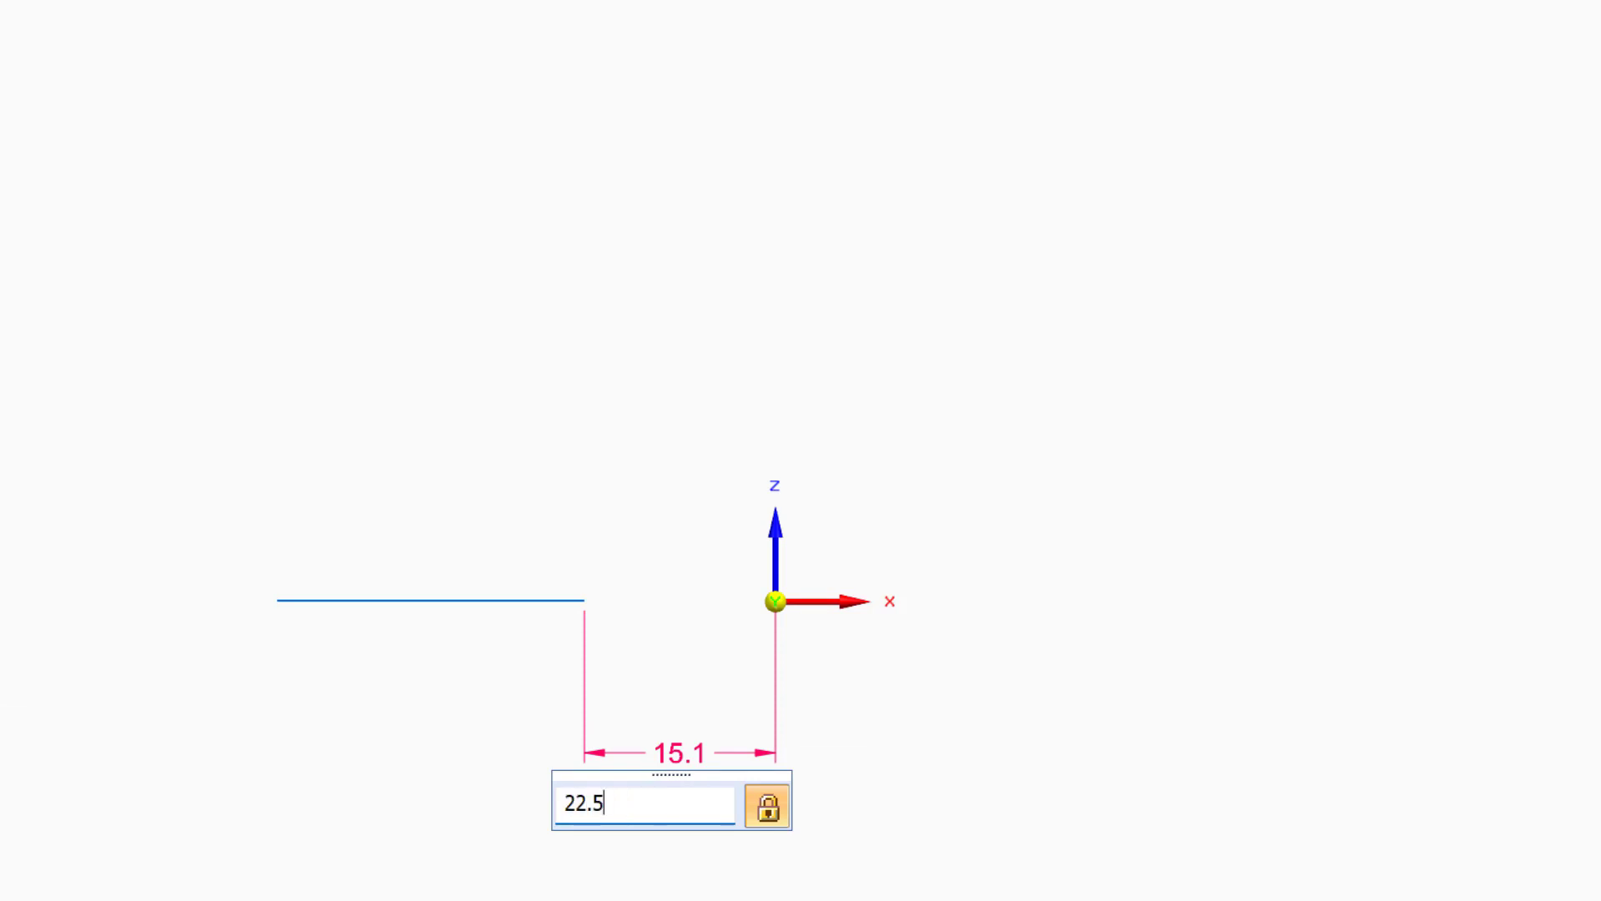
key("Return")
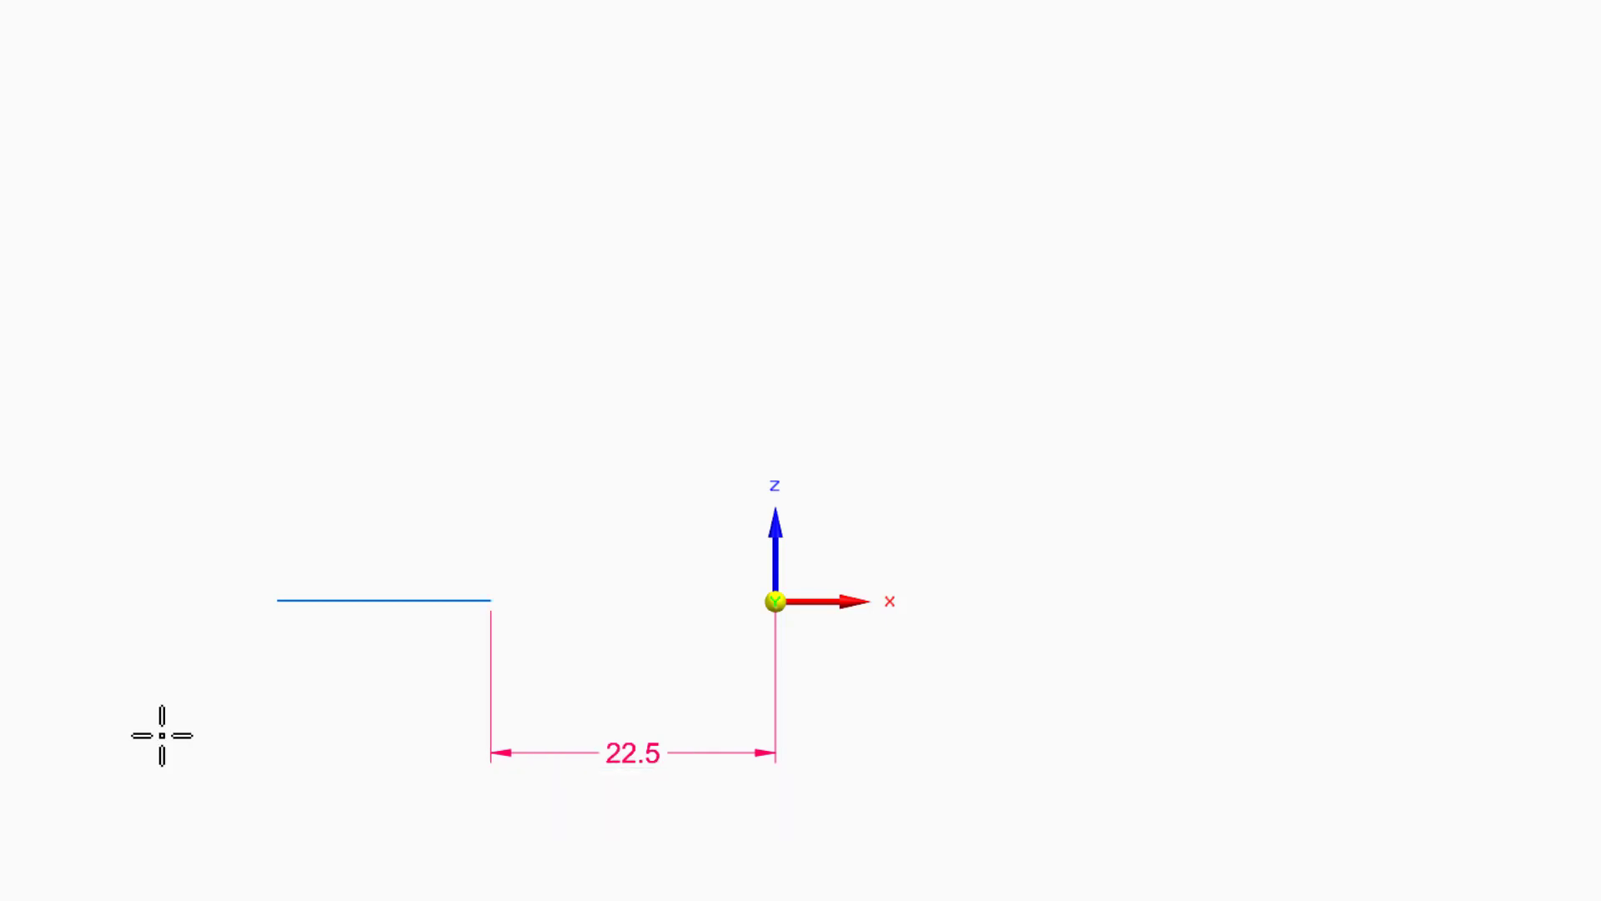
- Dimension the horizontal line's length below it and set it to 30 mm
left_click(395, 600)
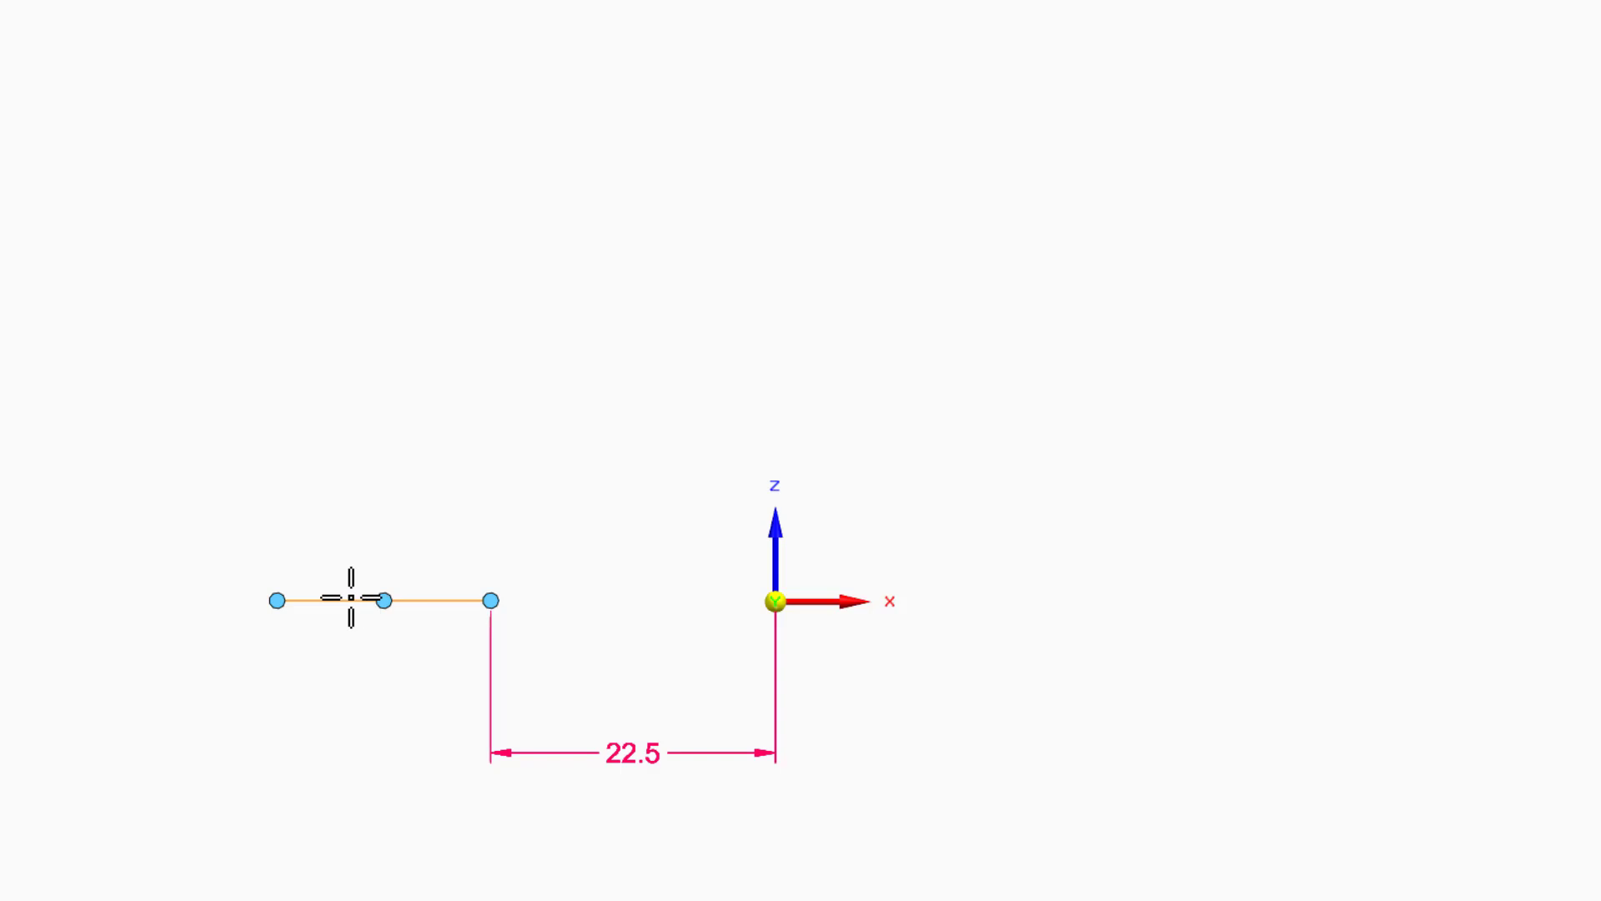
left_click(351, 600)
left_click(337, 673)
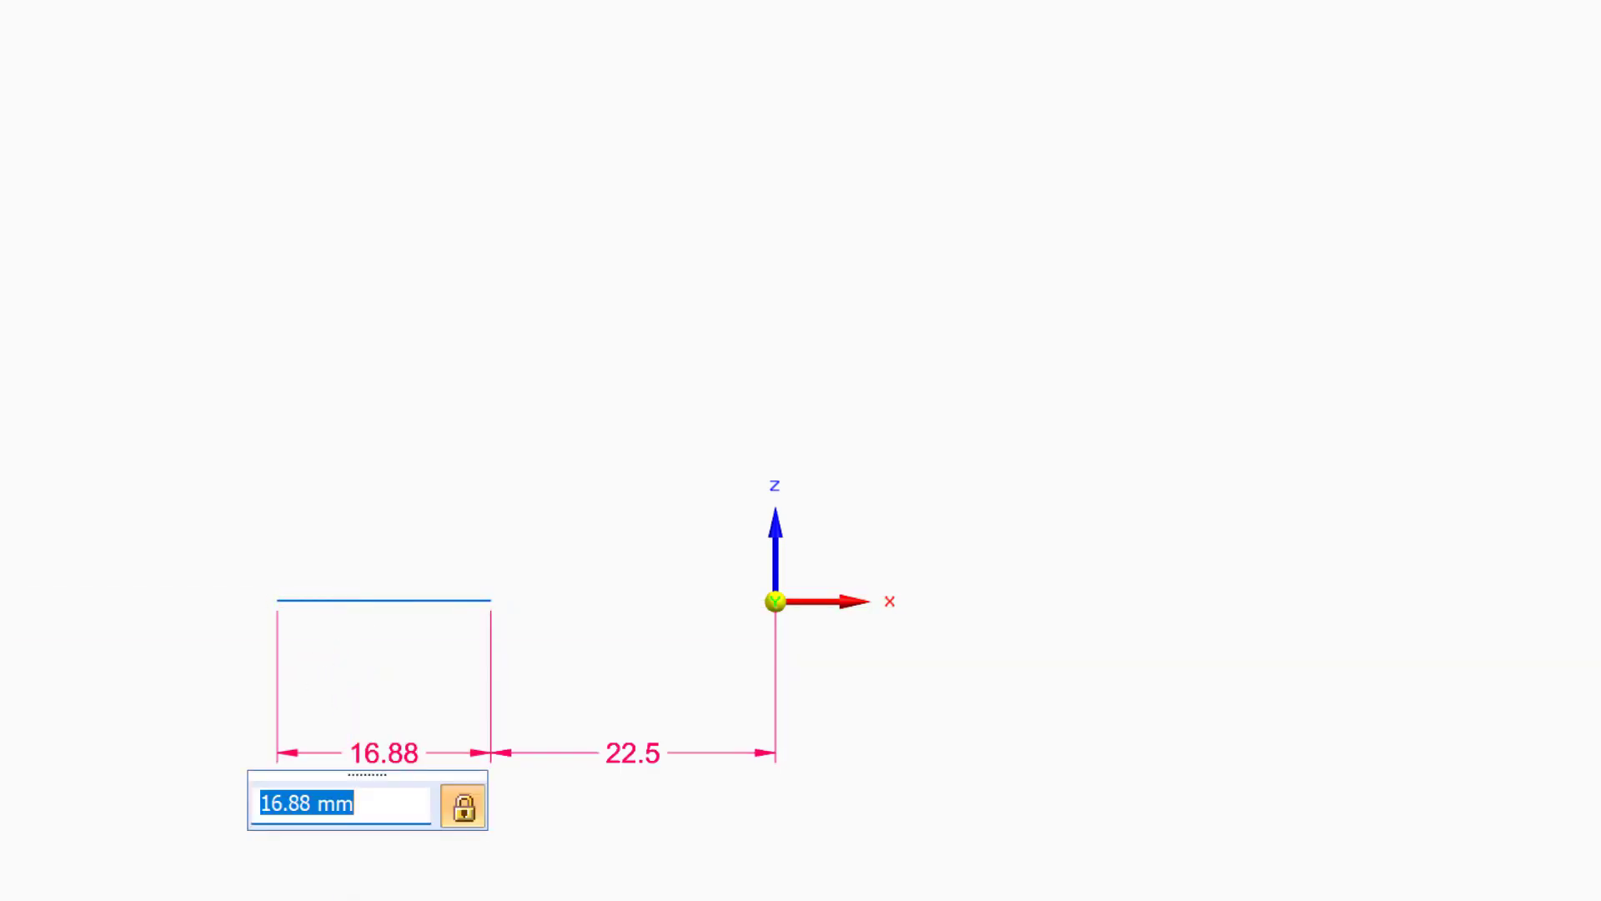
type("30")
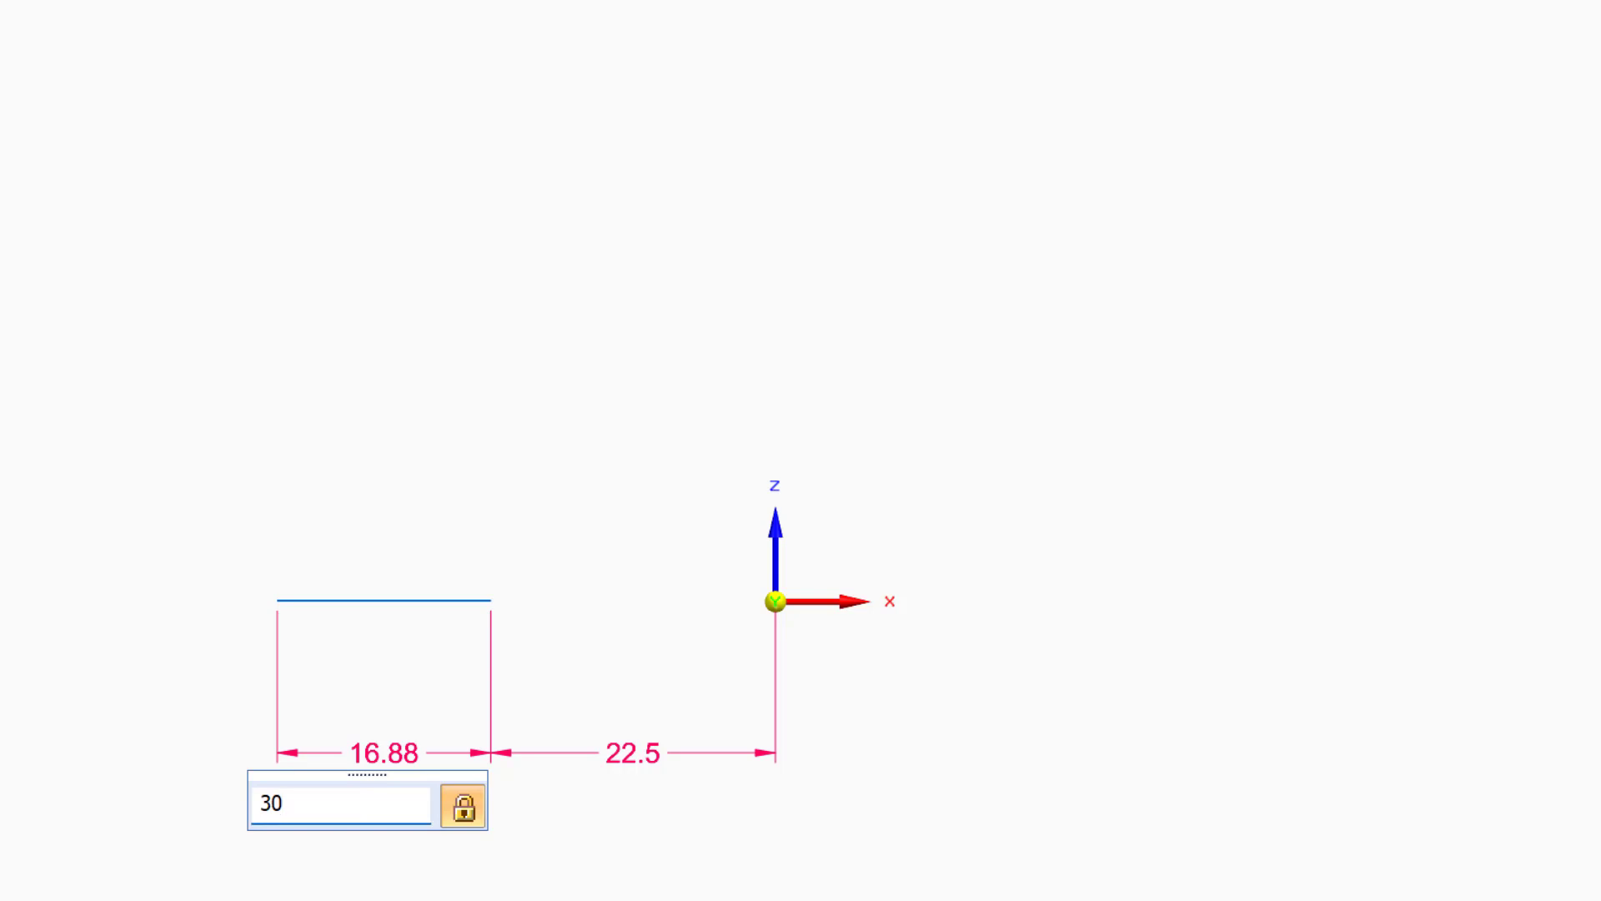
key("Return")
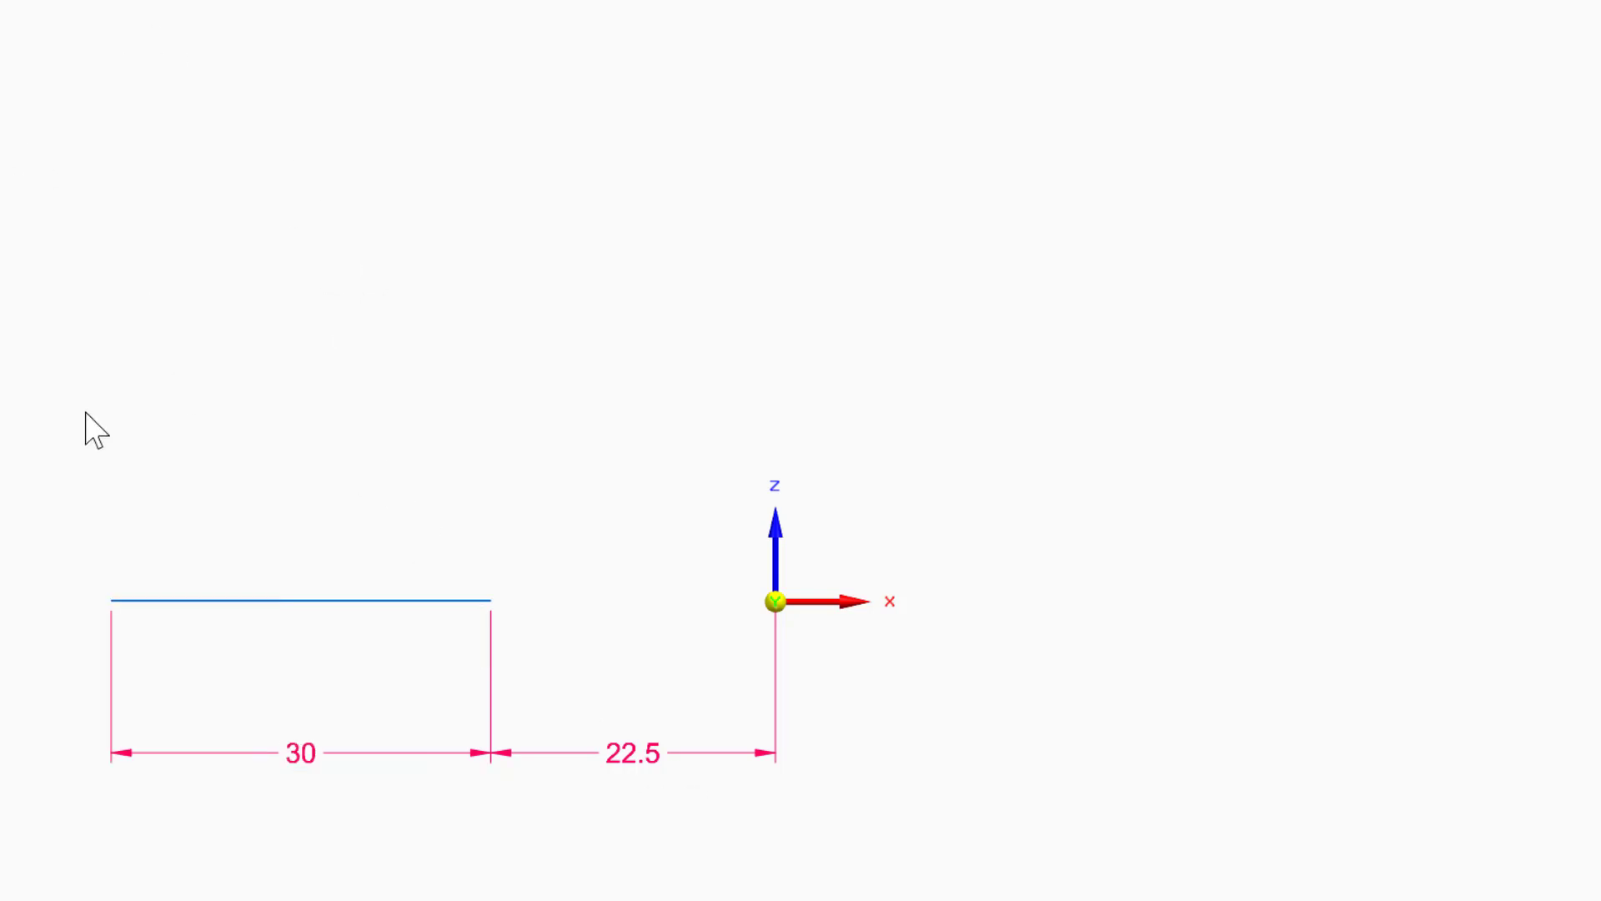
- Draw a vertical line up from the 30 mm line's inner end, trying 9.5 mm as length and placing its end about 6.5 mm up
key("l")
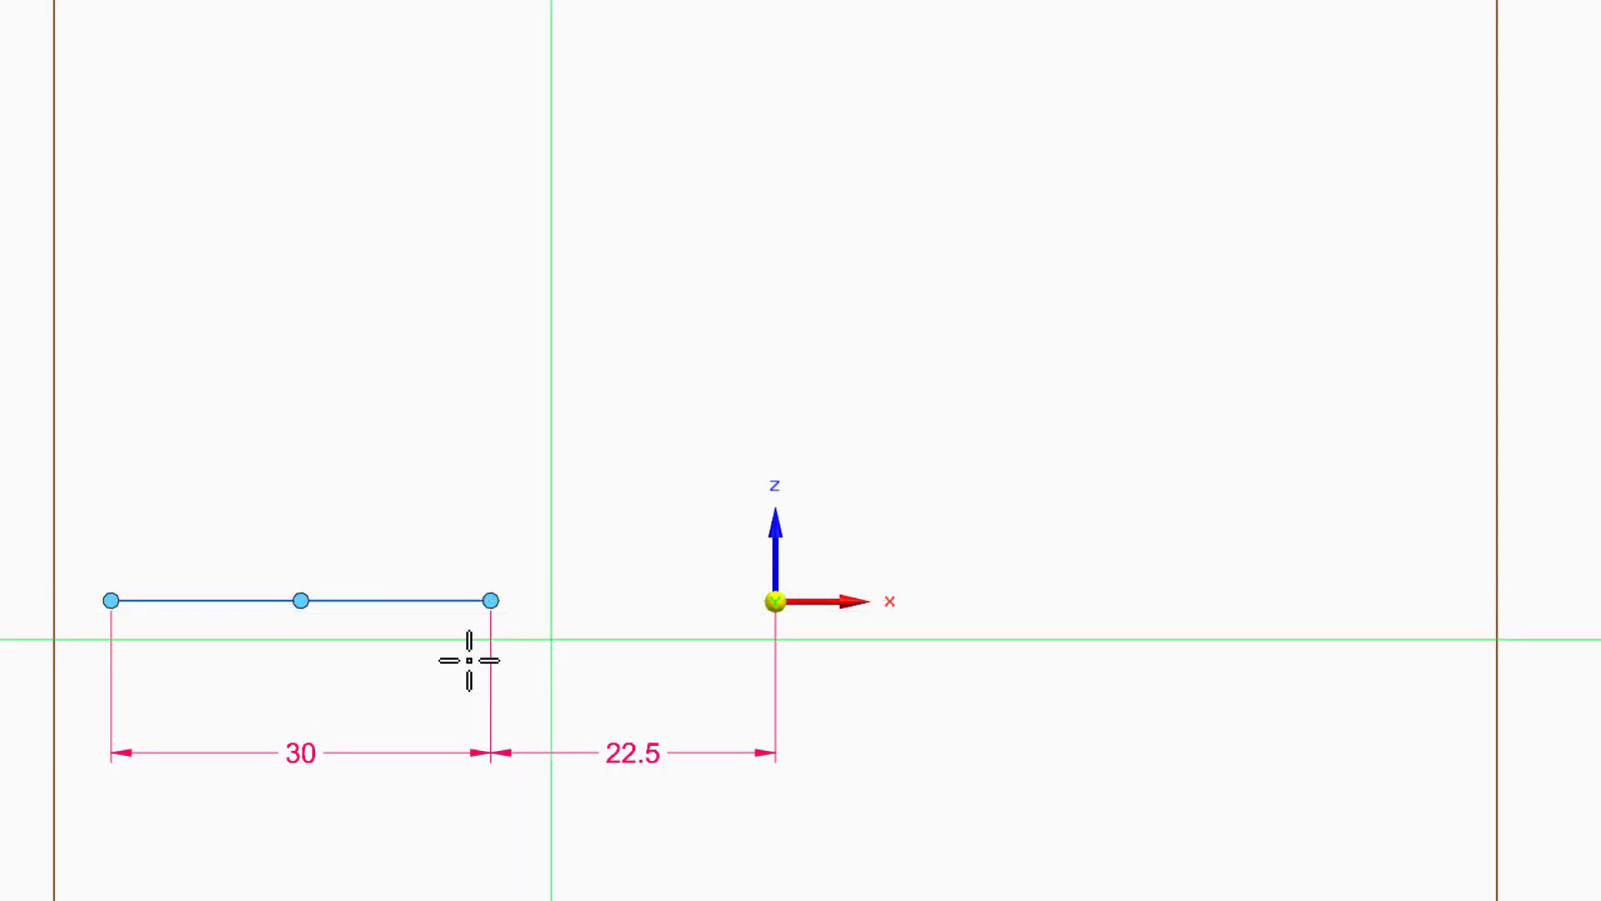
left_click(489, 599)
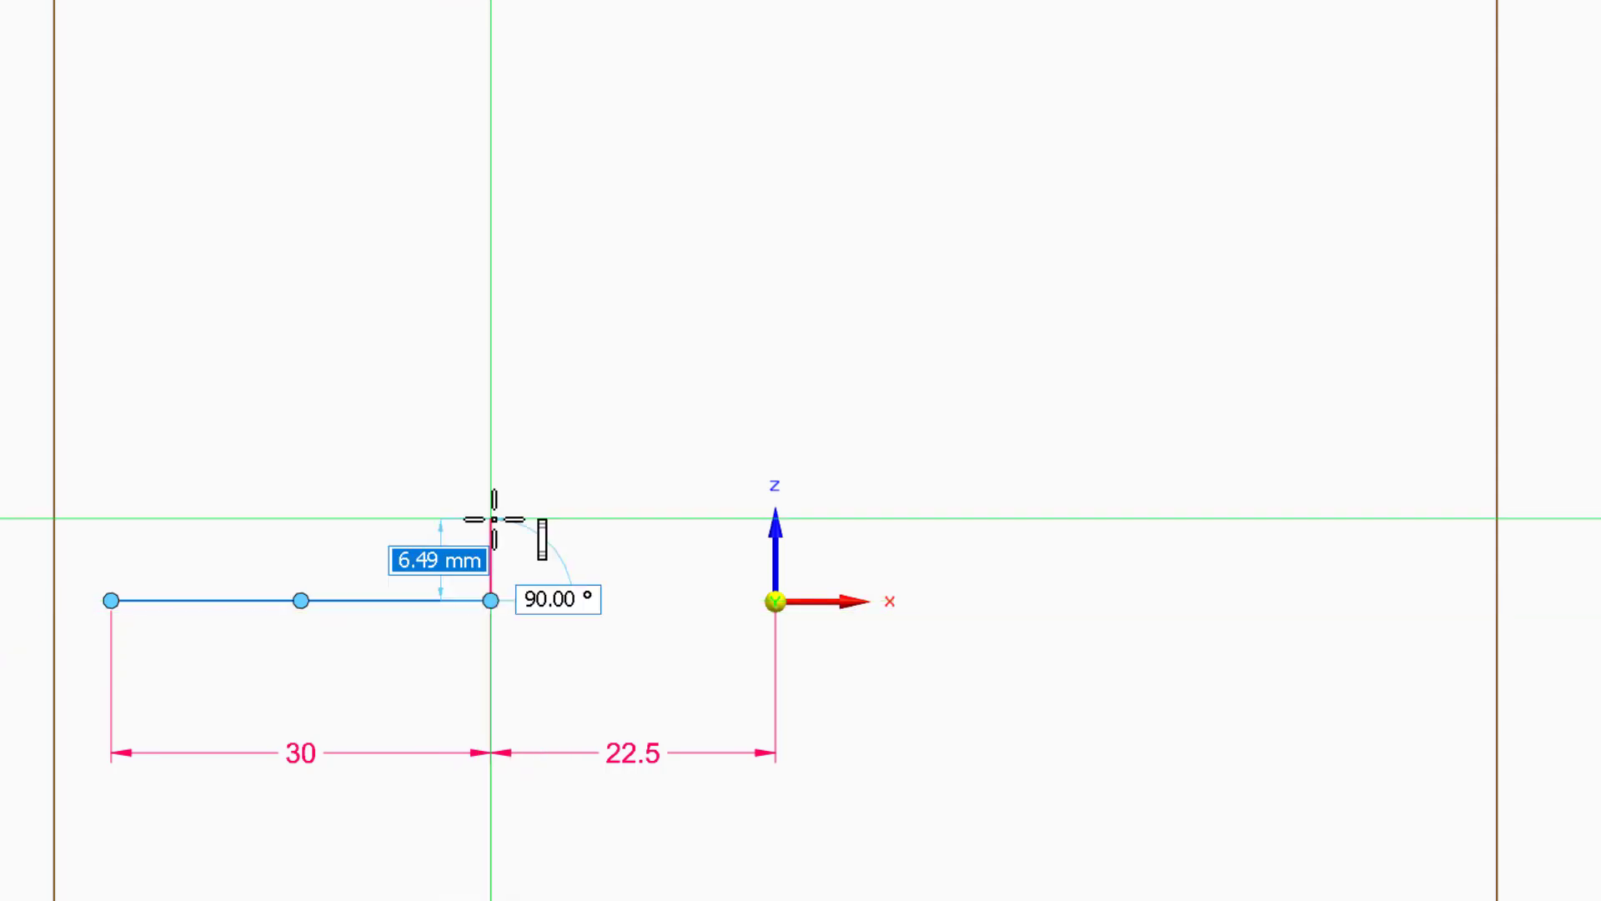
type("9.5")
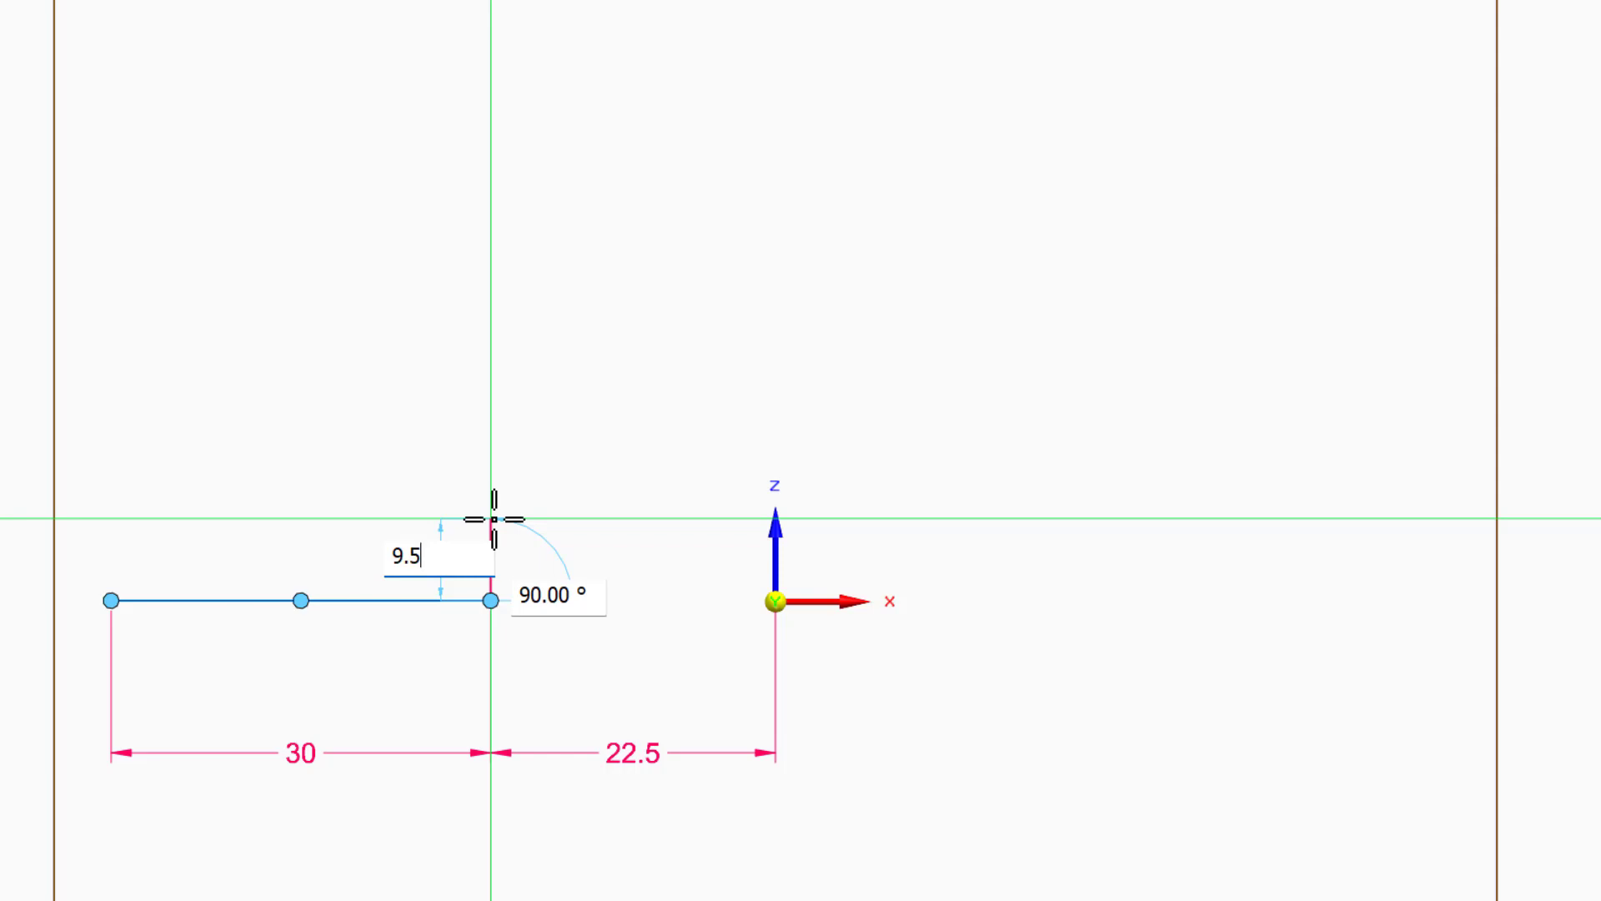
left_click(494, 519)
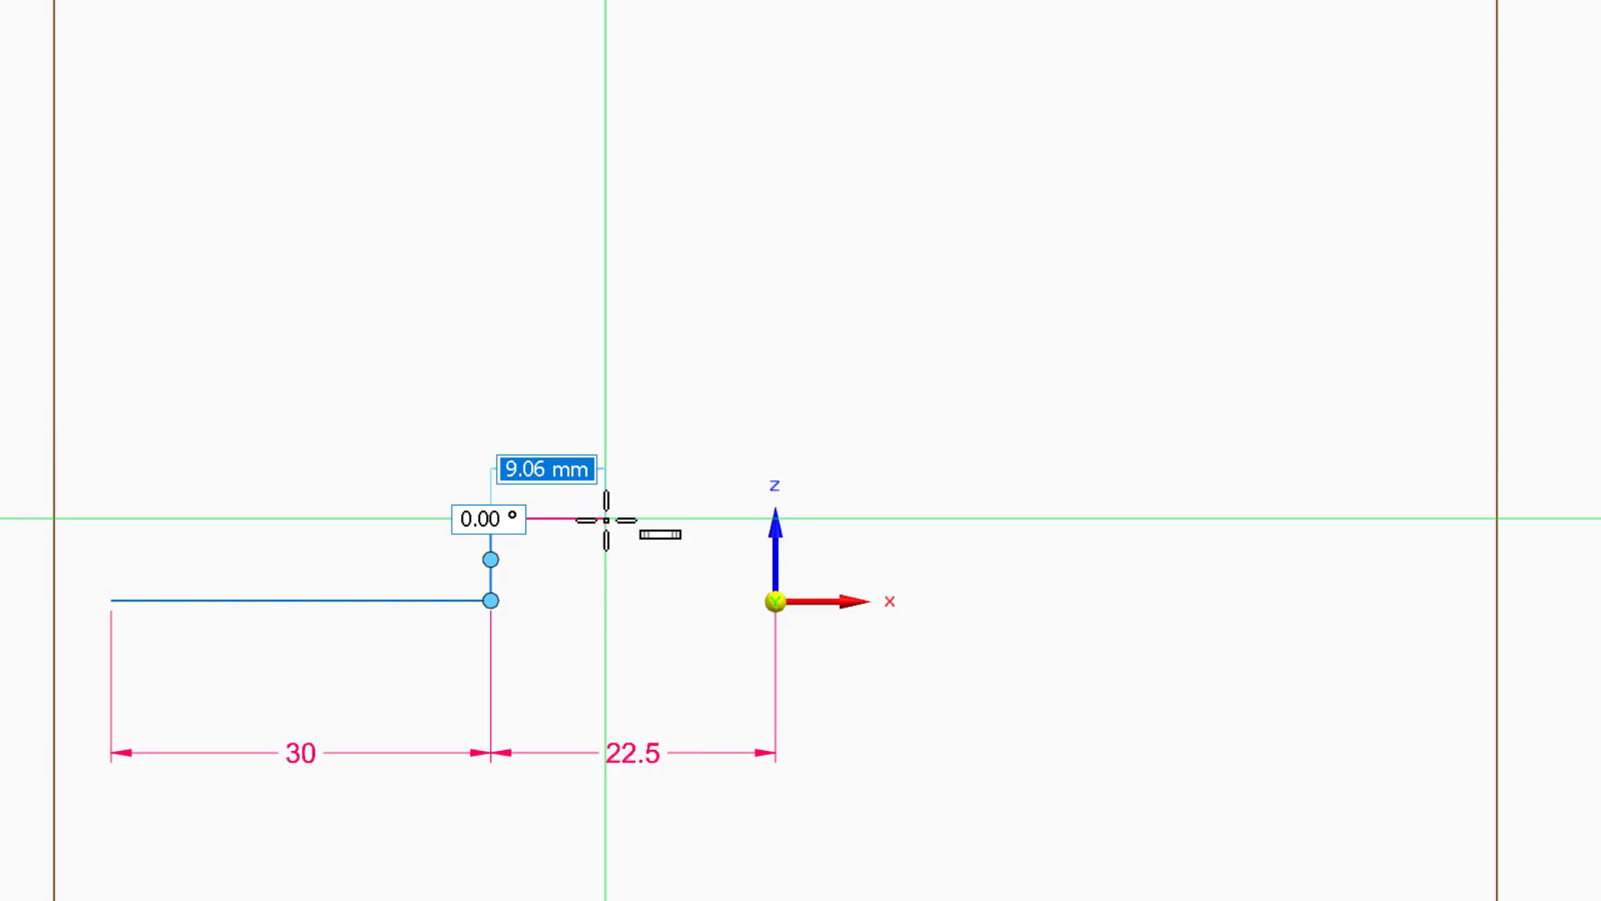
- Continue the profile with a 12.5 mm horizontal line toward the Z axis and a 30.5 mm vertical line upward
type("12.5")
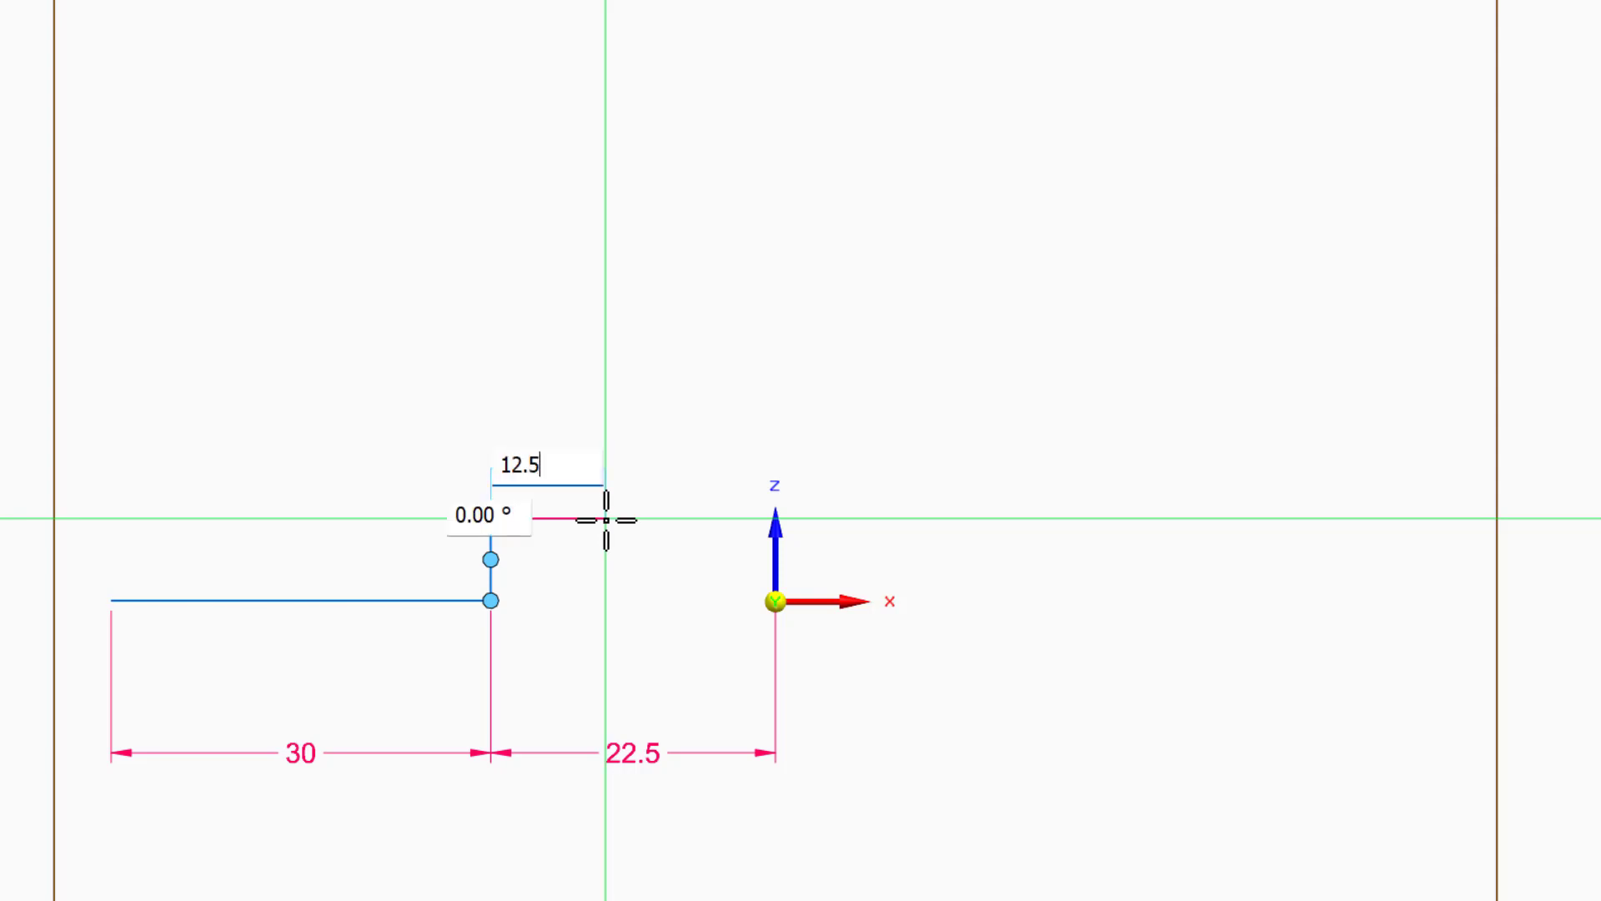
key("Return")
left_click(655, 517)
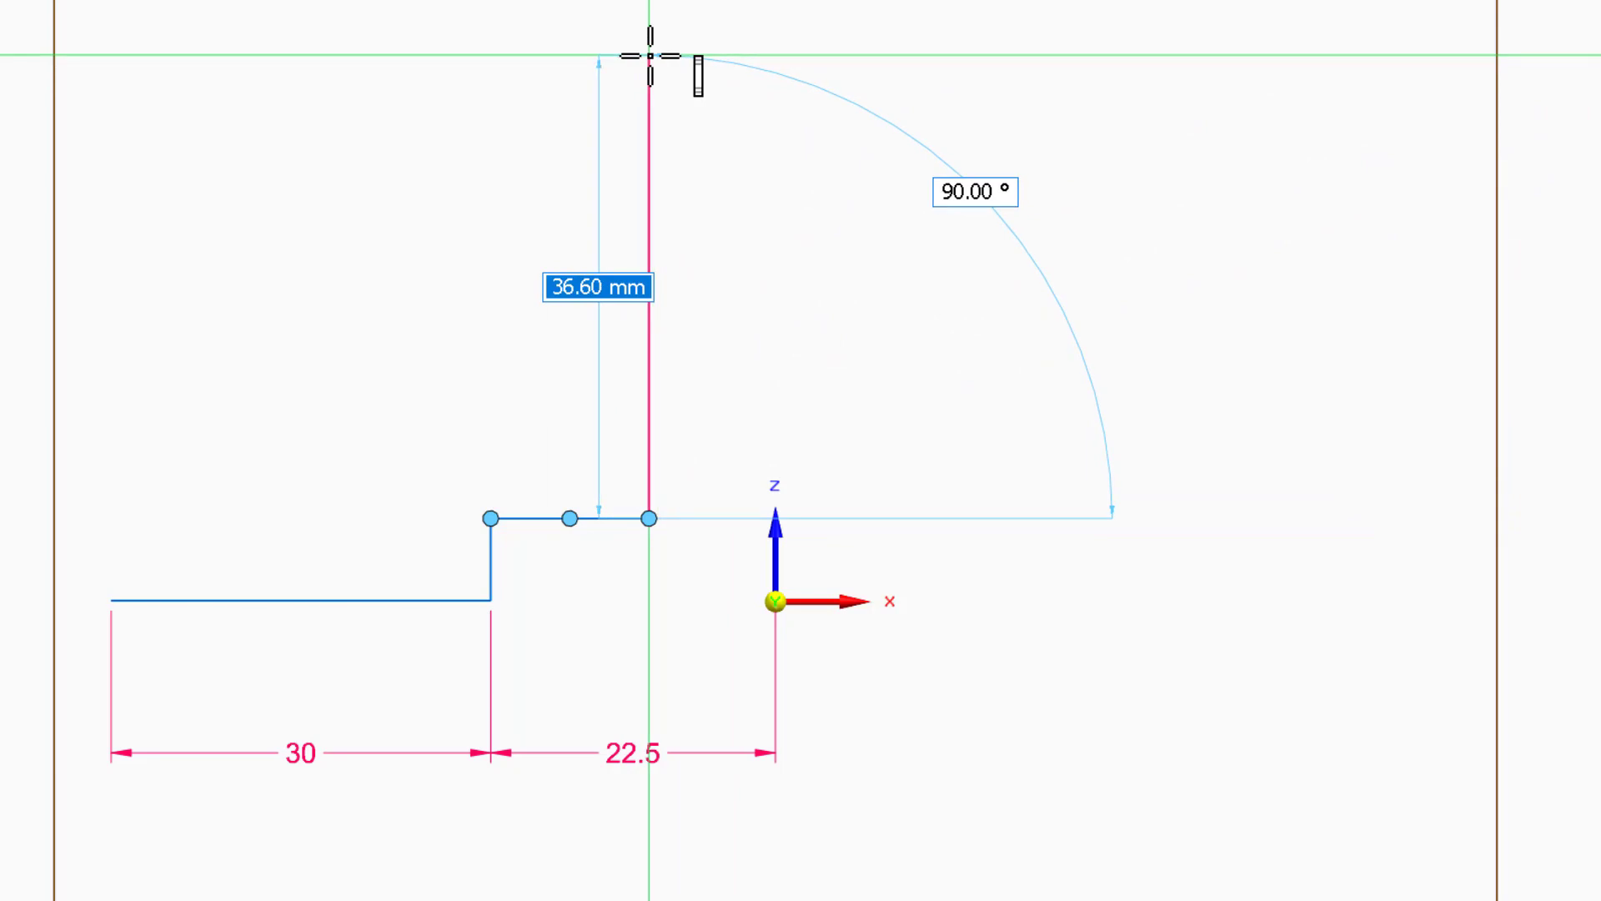
type("30.5")
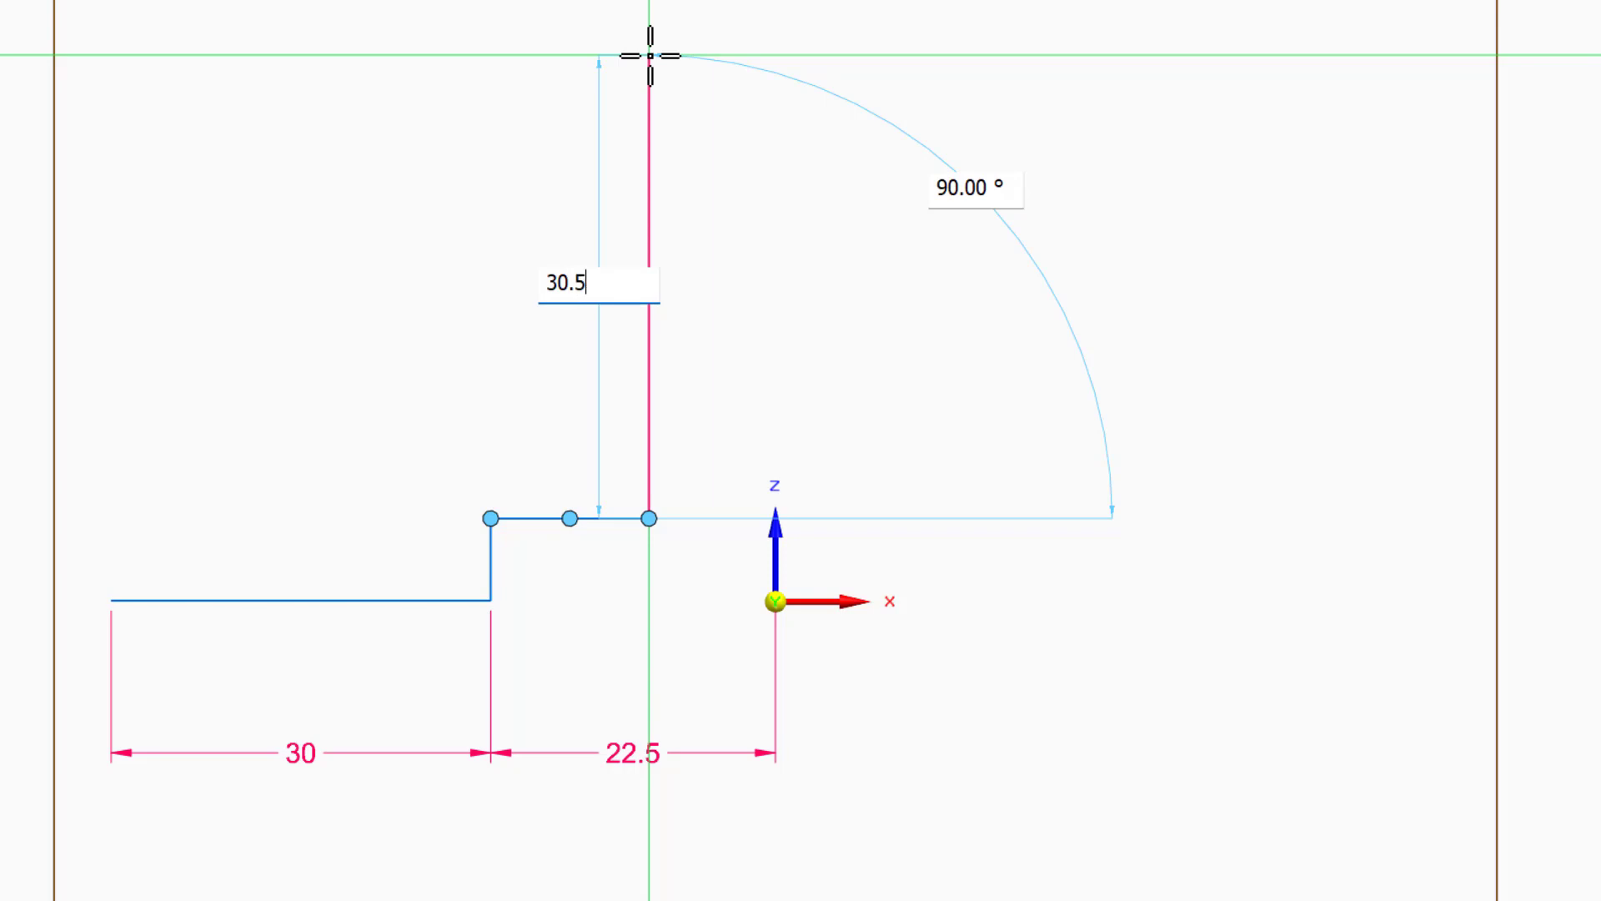
key("Return")
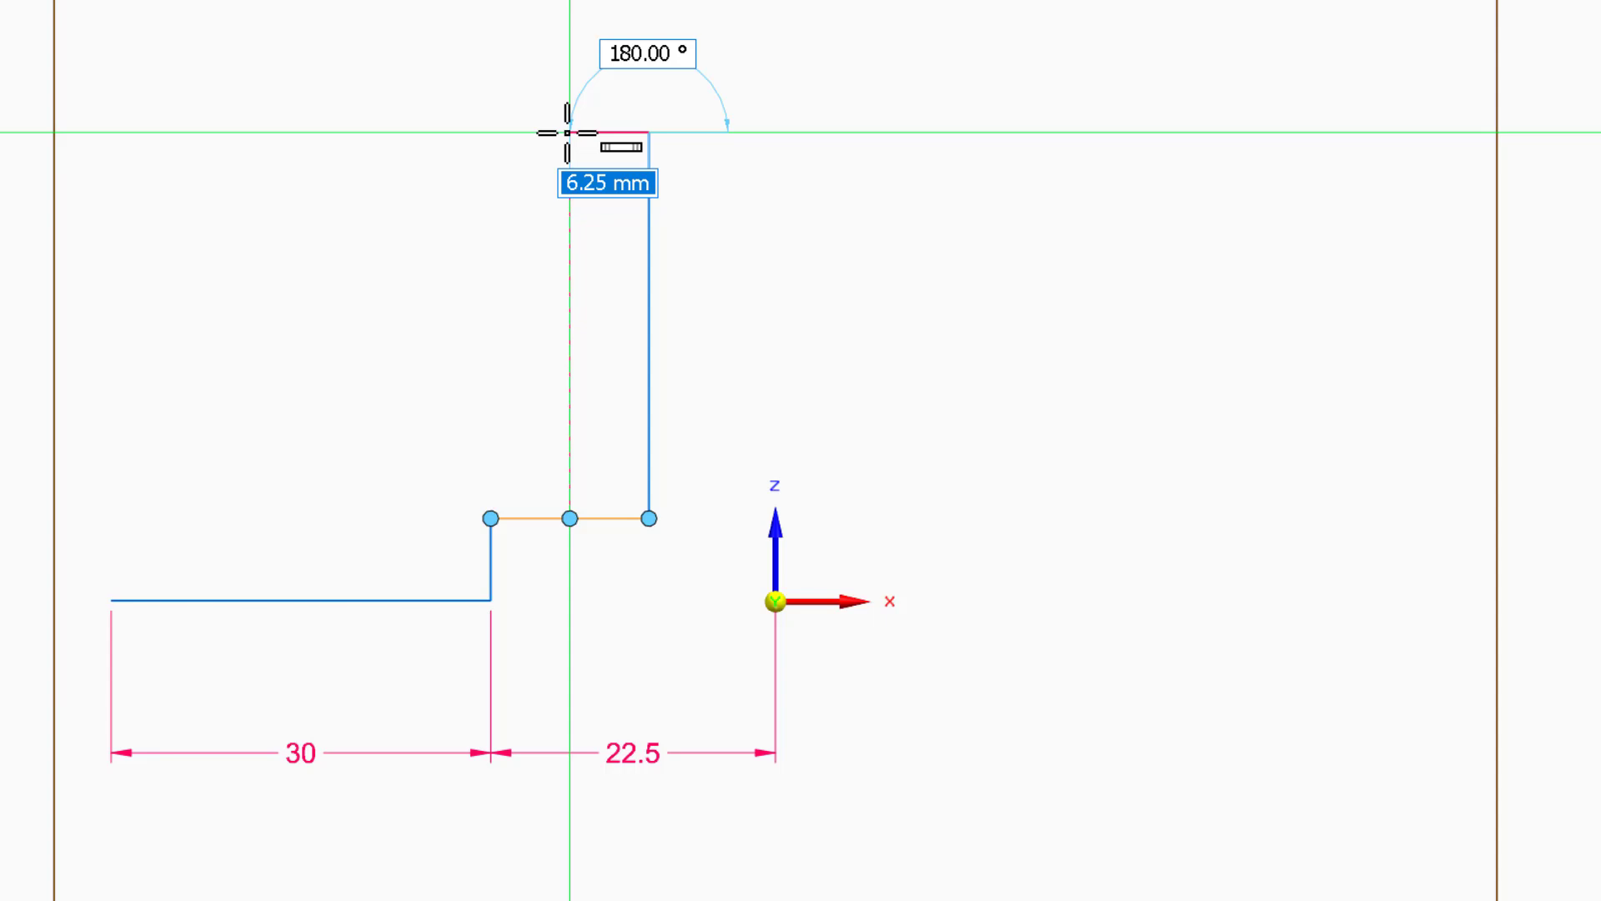
- Draw the profile's top edge outward, trying 7 mm and placing it about 6.25 mm long, and add a 5 mm line downward
type("7")
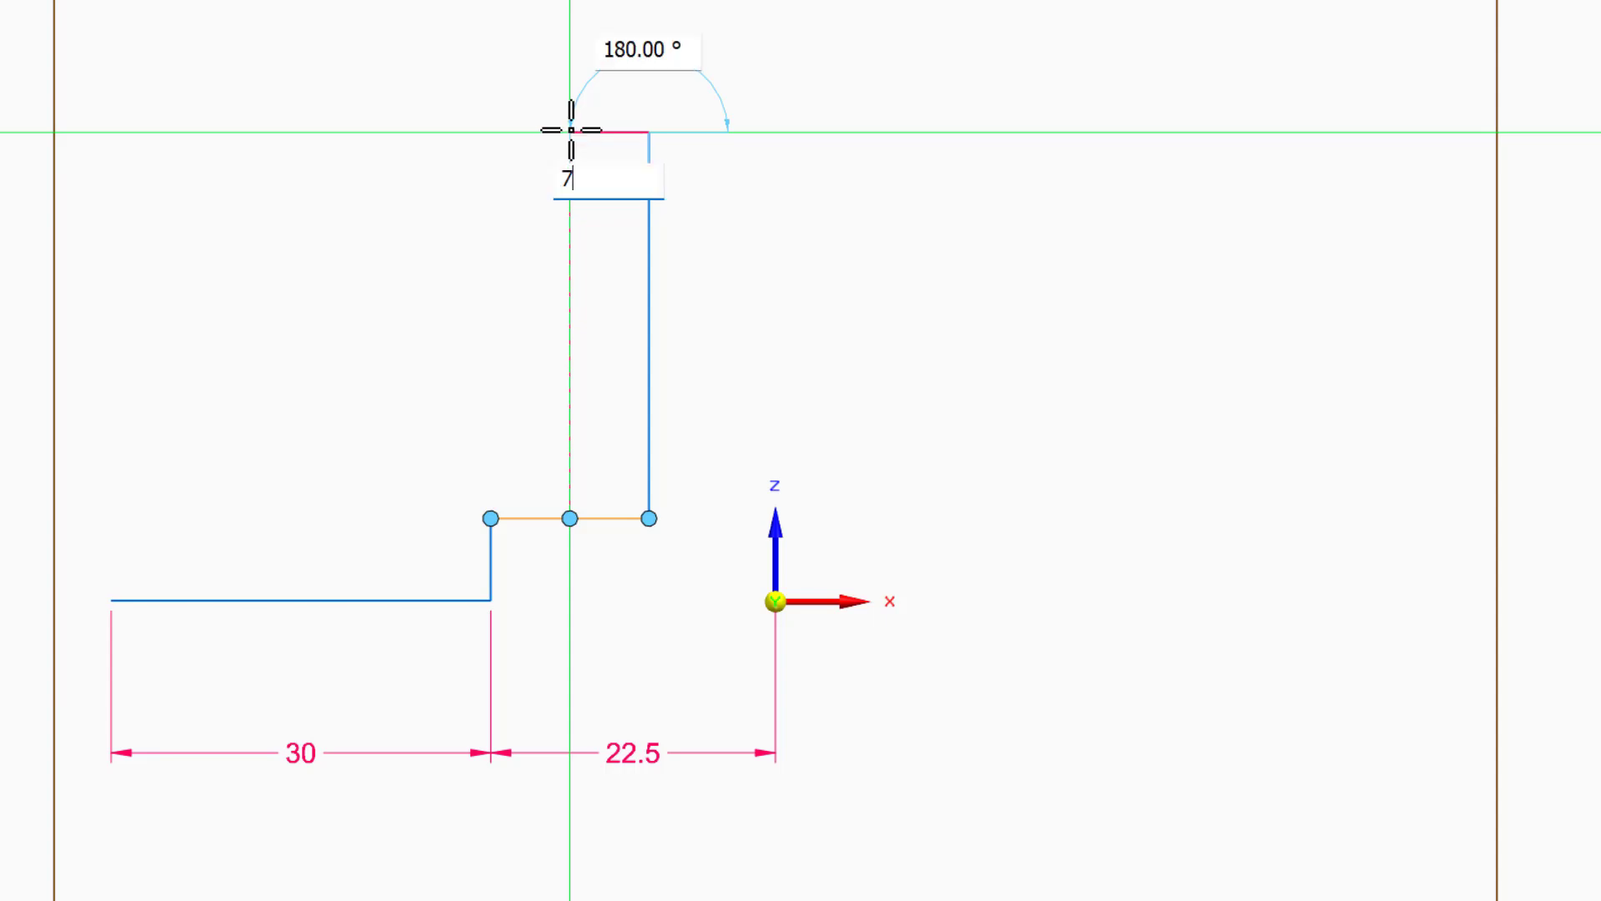
key("Escape")
left_click(569, 131)
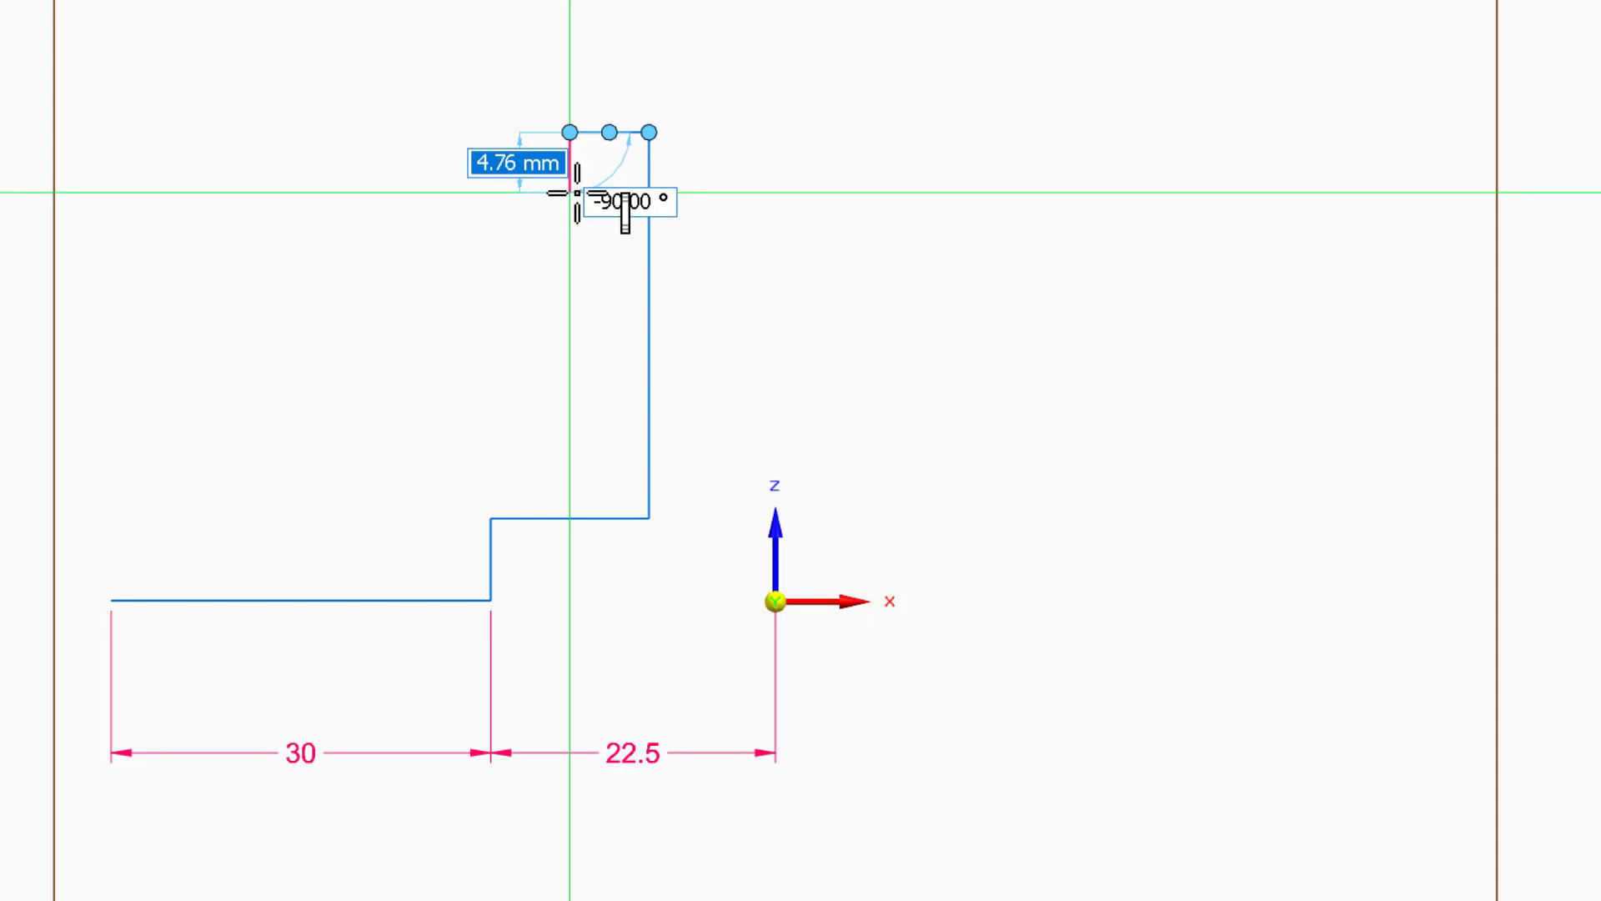
type("5")
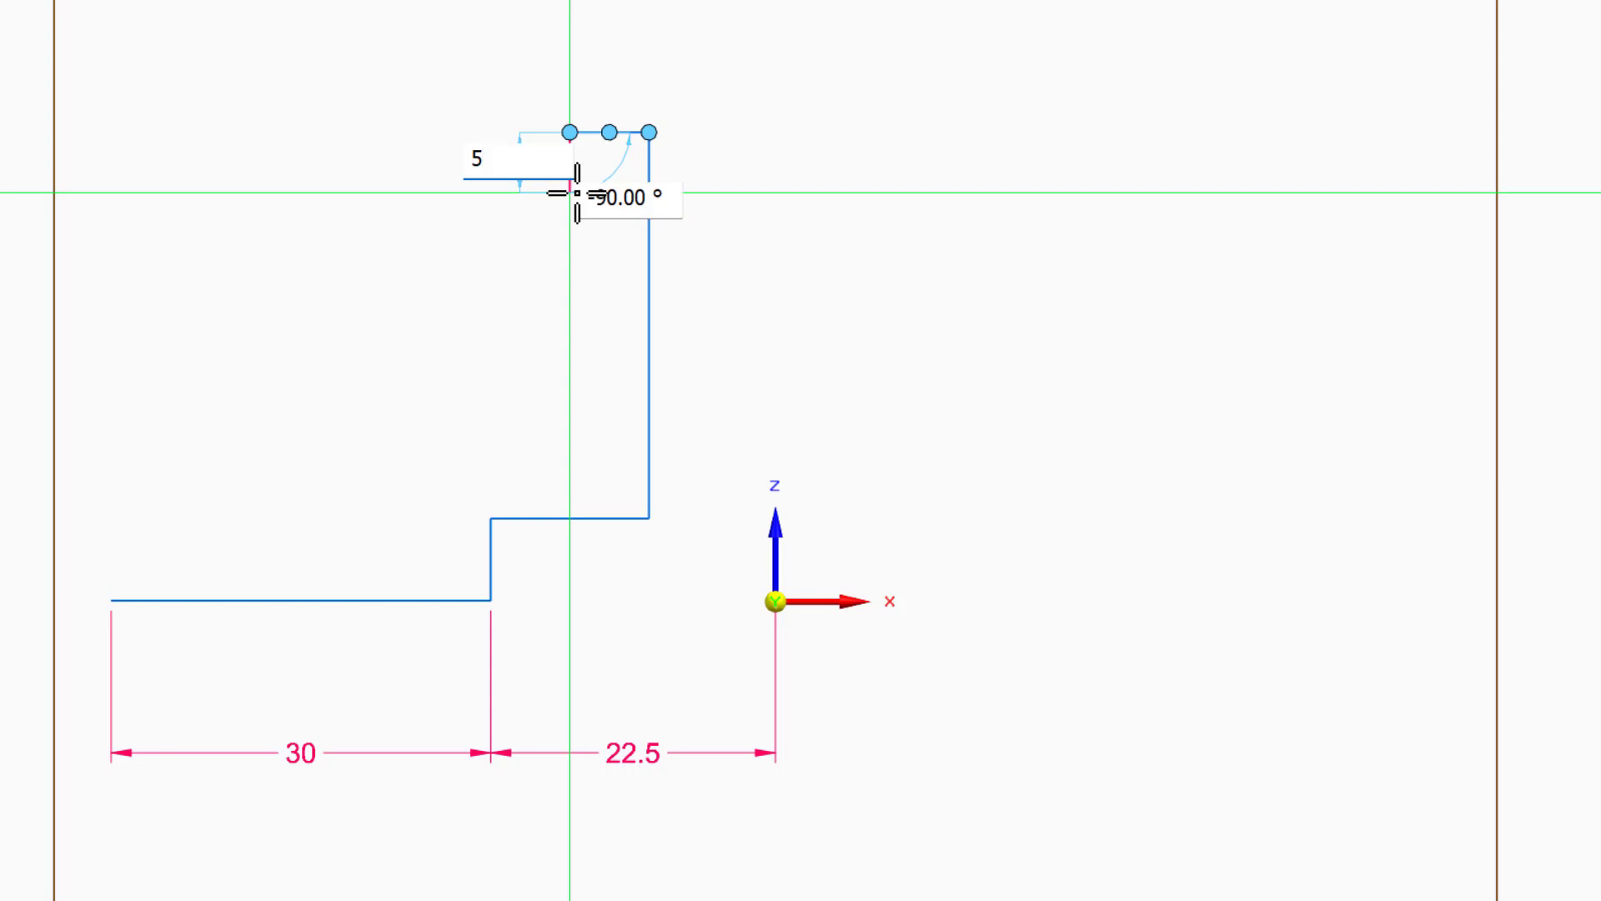
key("Tab")
key("Return")
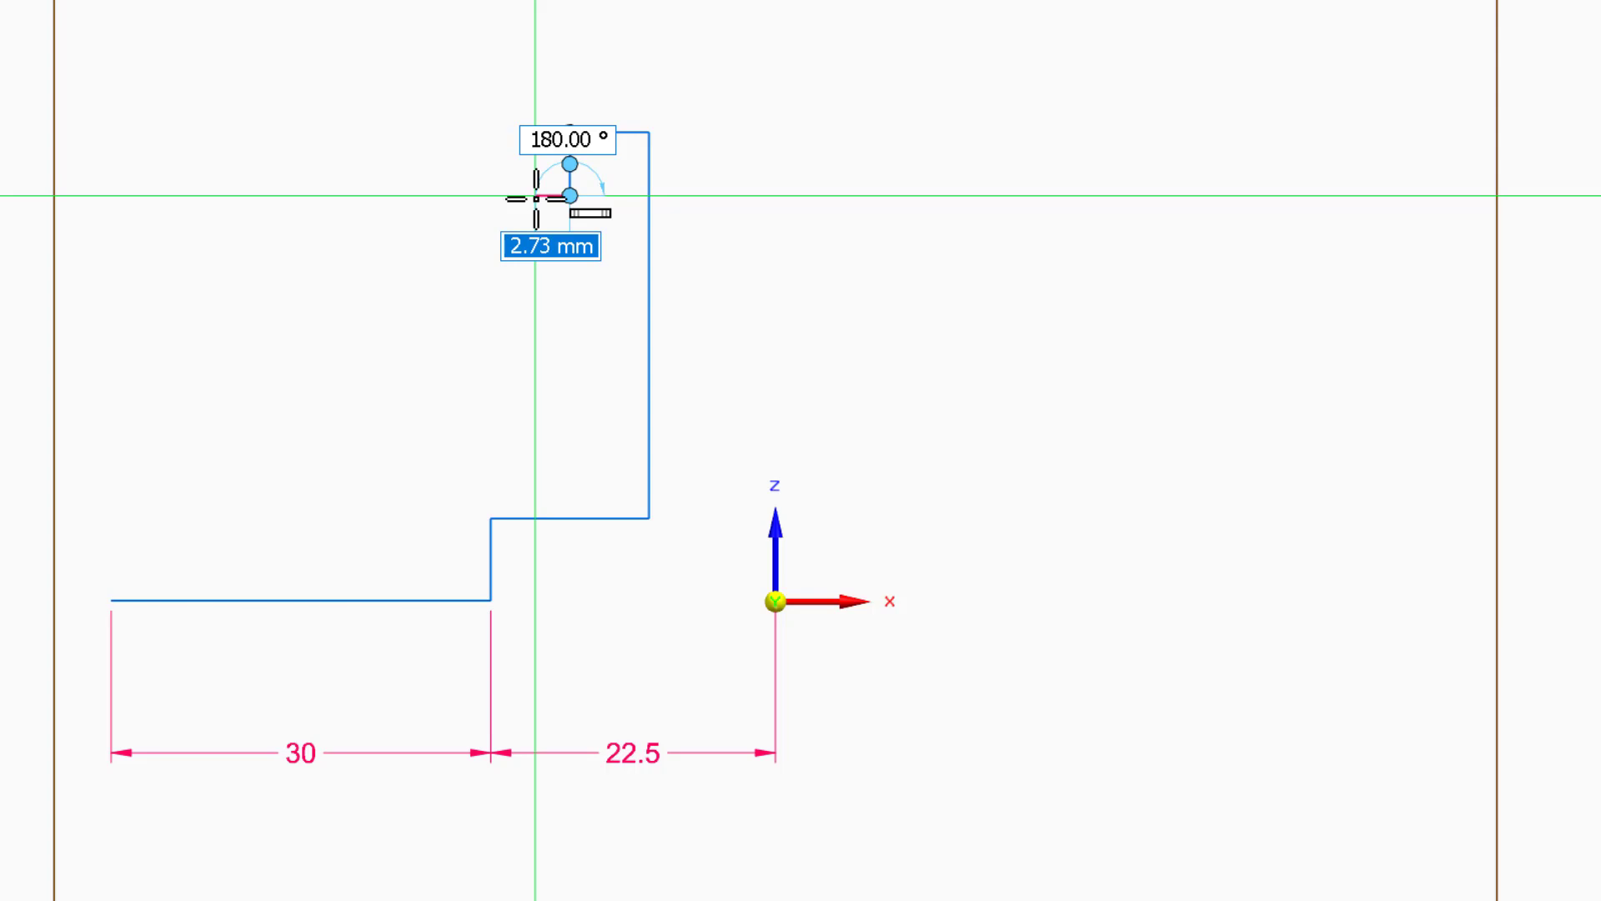
- Continue the profile with a 4 mm horizontal line away from the Z axis and a 15 mm vertical line downward
type("4")
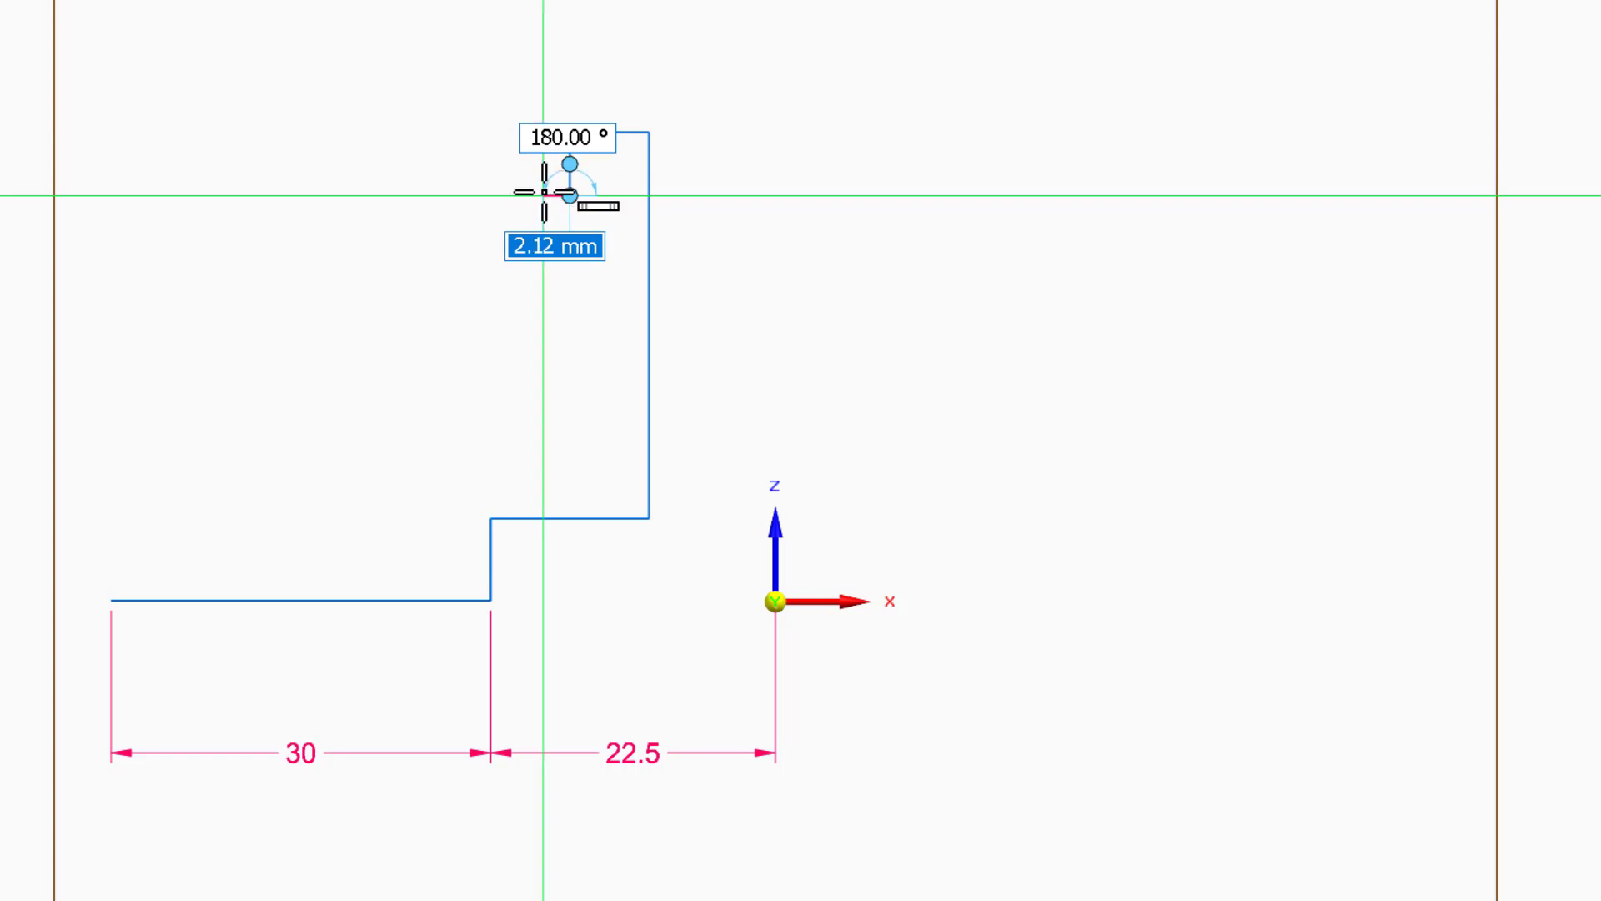
type("4")
key("Return")
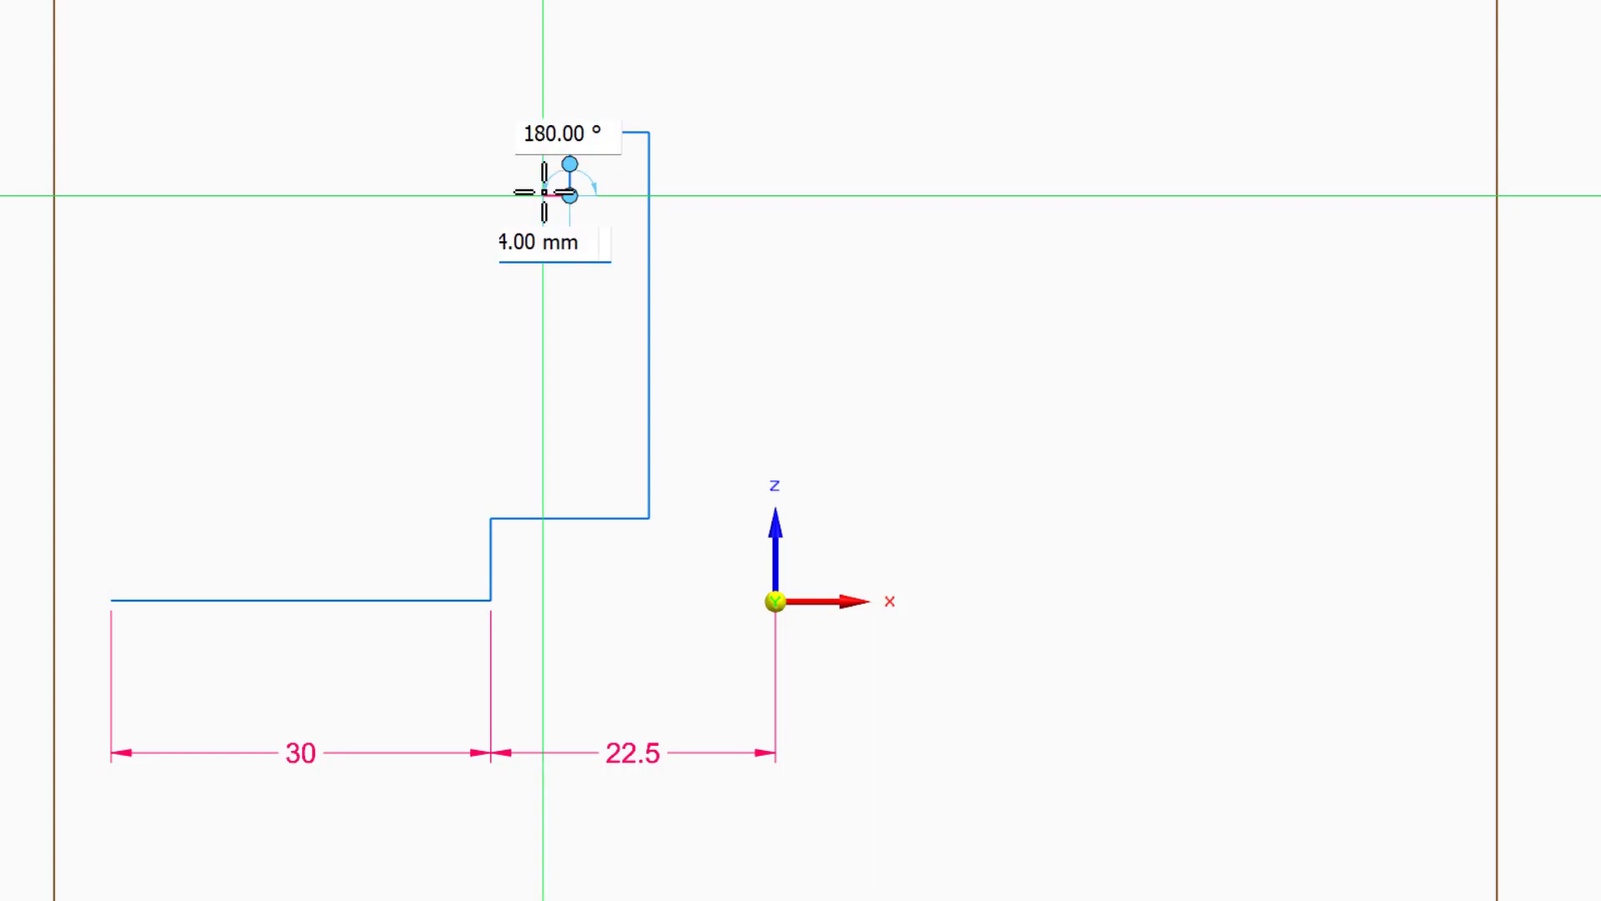
key("Return")
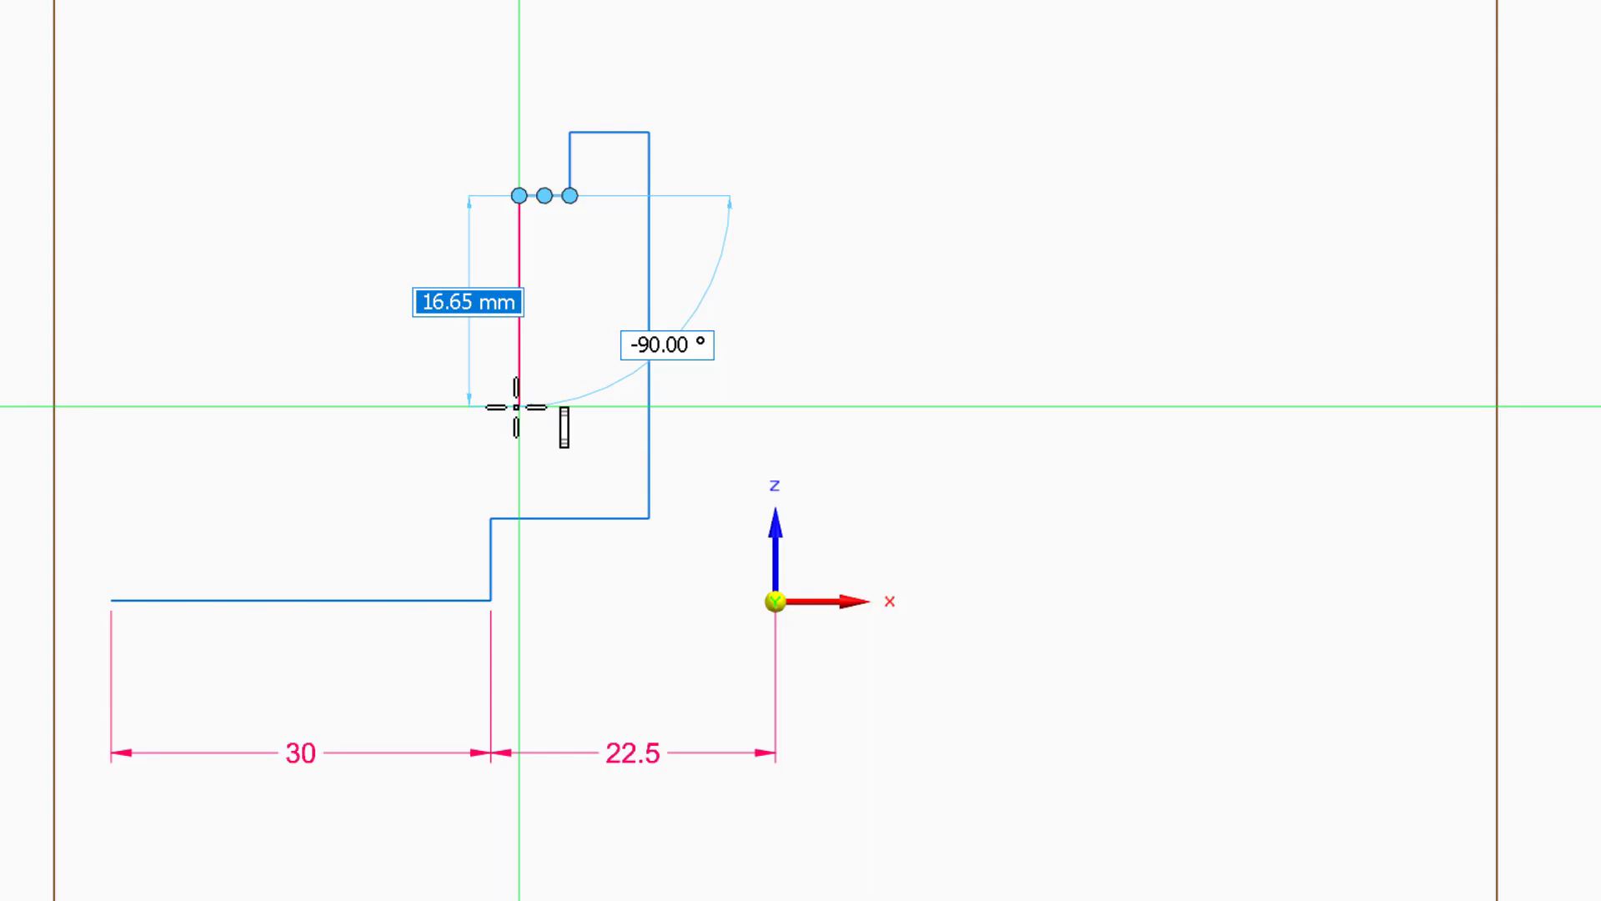
type("15")
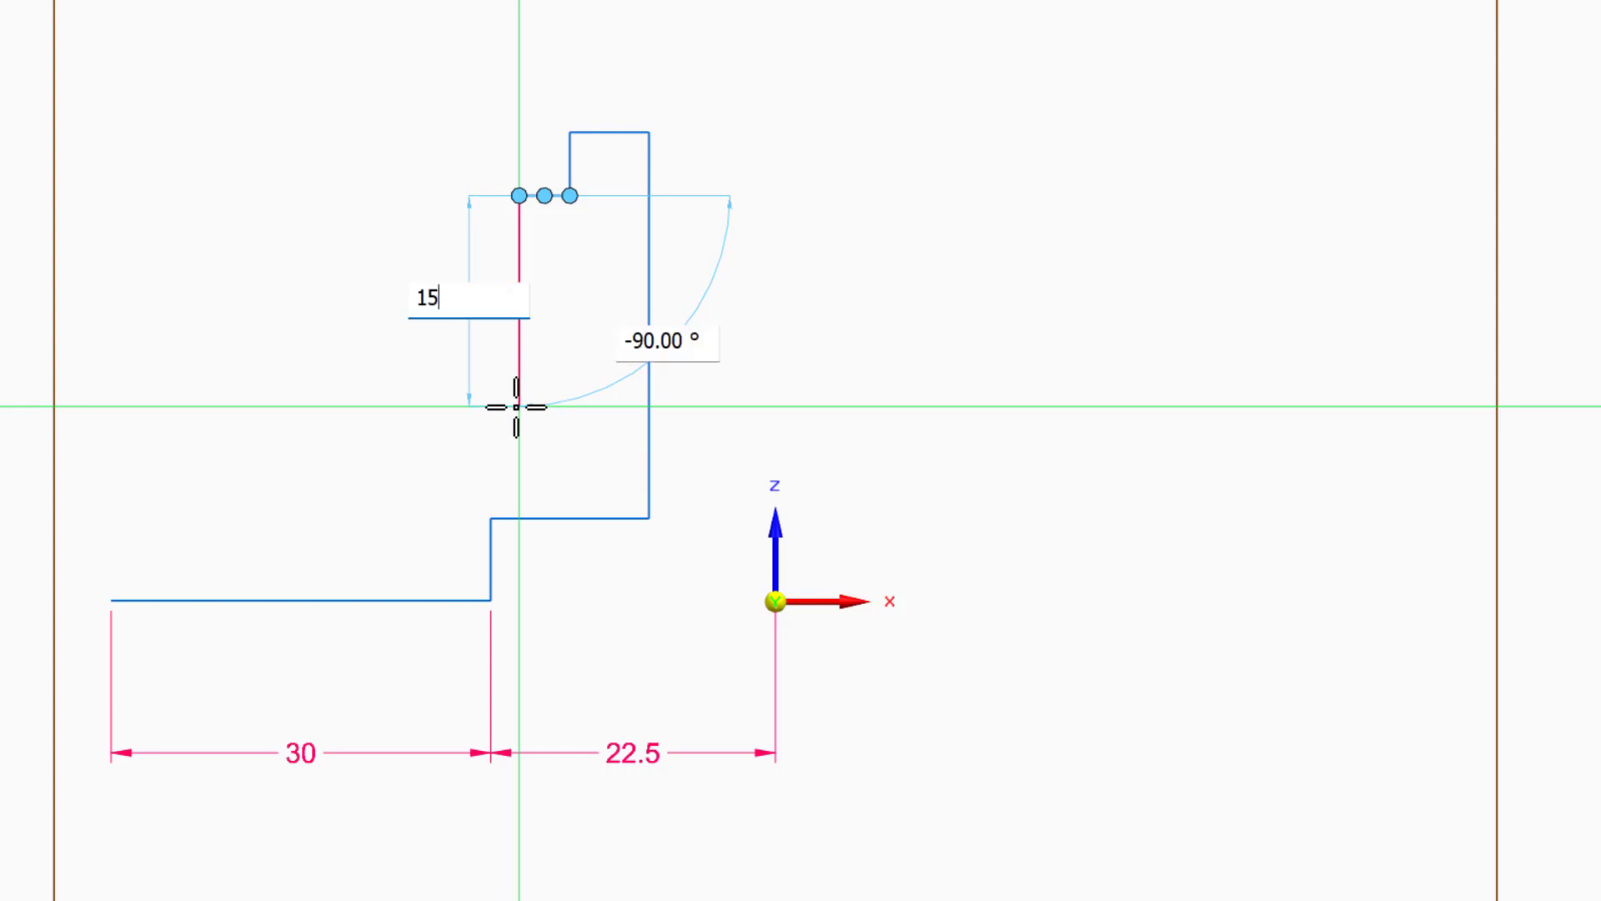
key("Return")
key("Return")
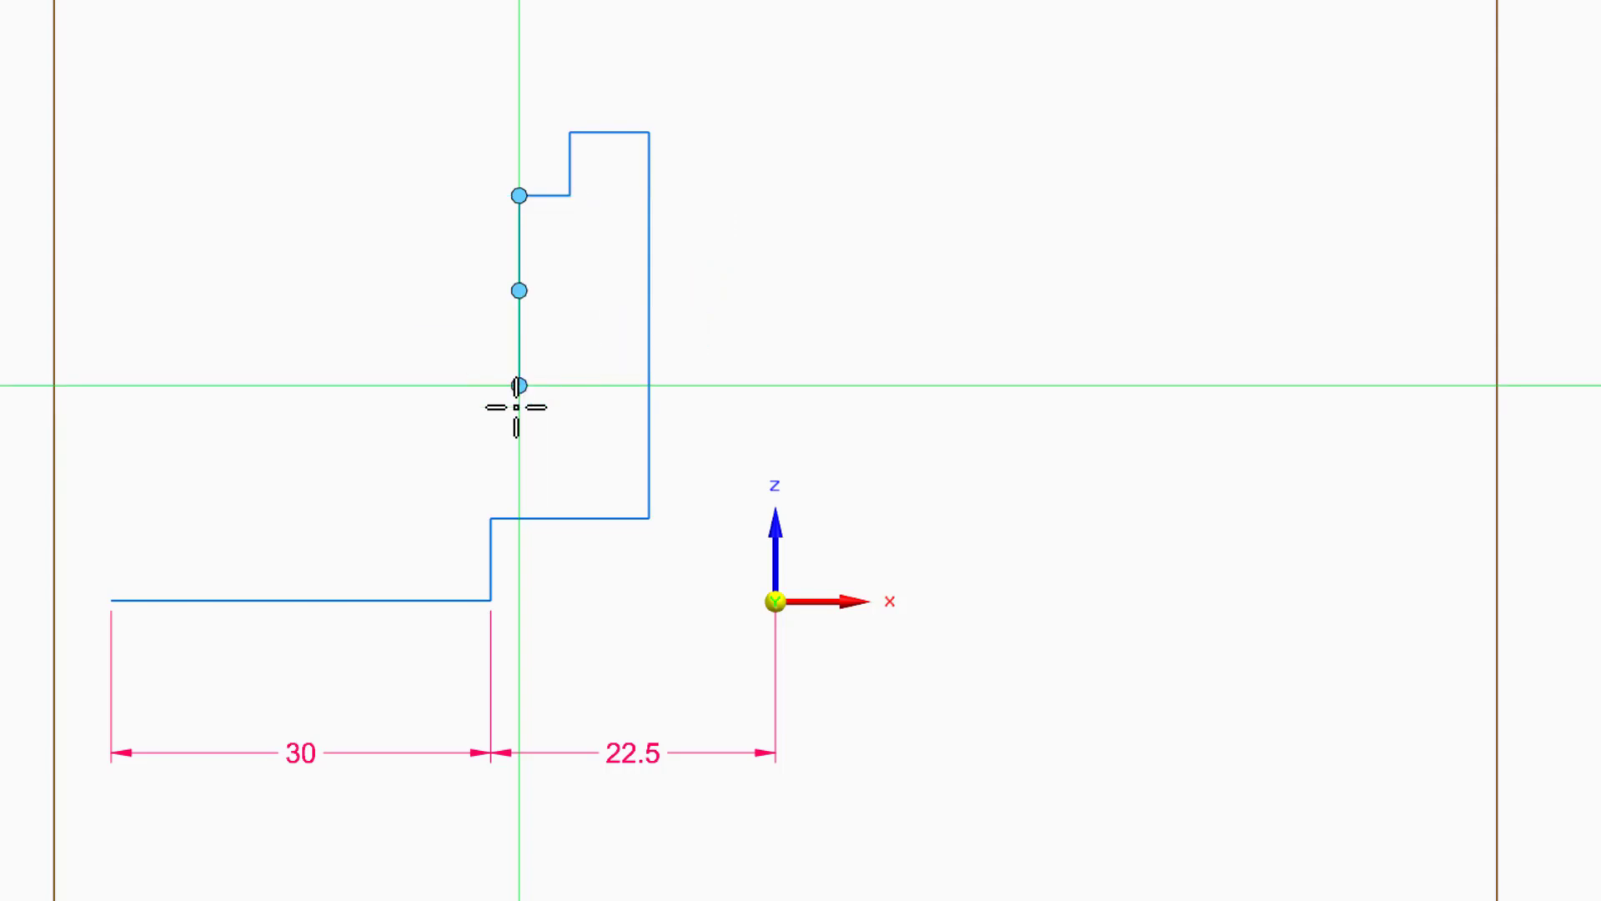
- Continue the profile with a horizontal line toward the Z axis, aligned with the upper step, and a 5 mm vertical line downward
left_click(570, 385)
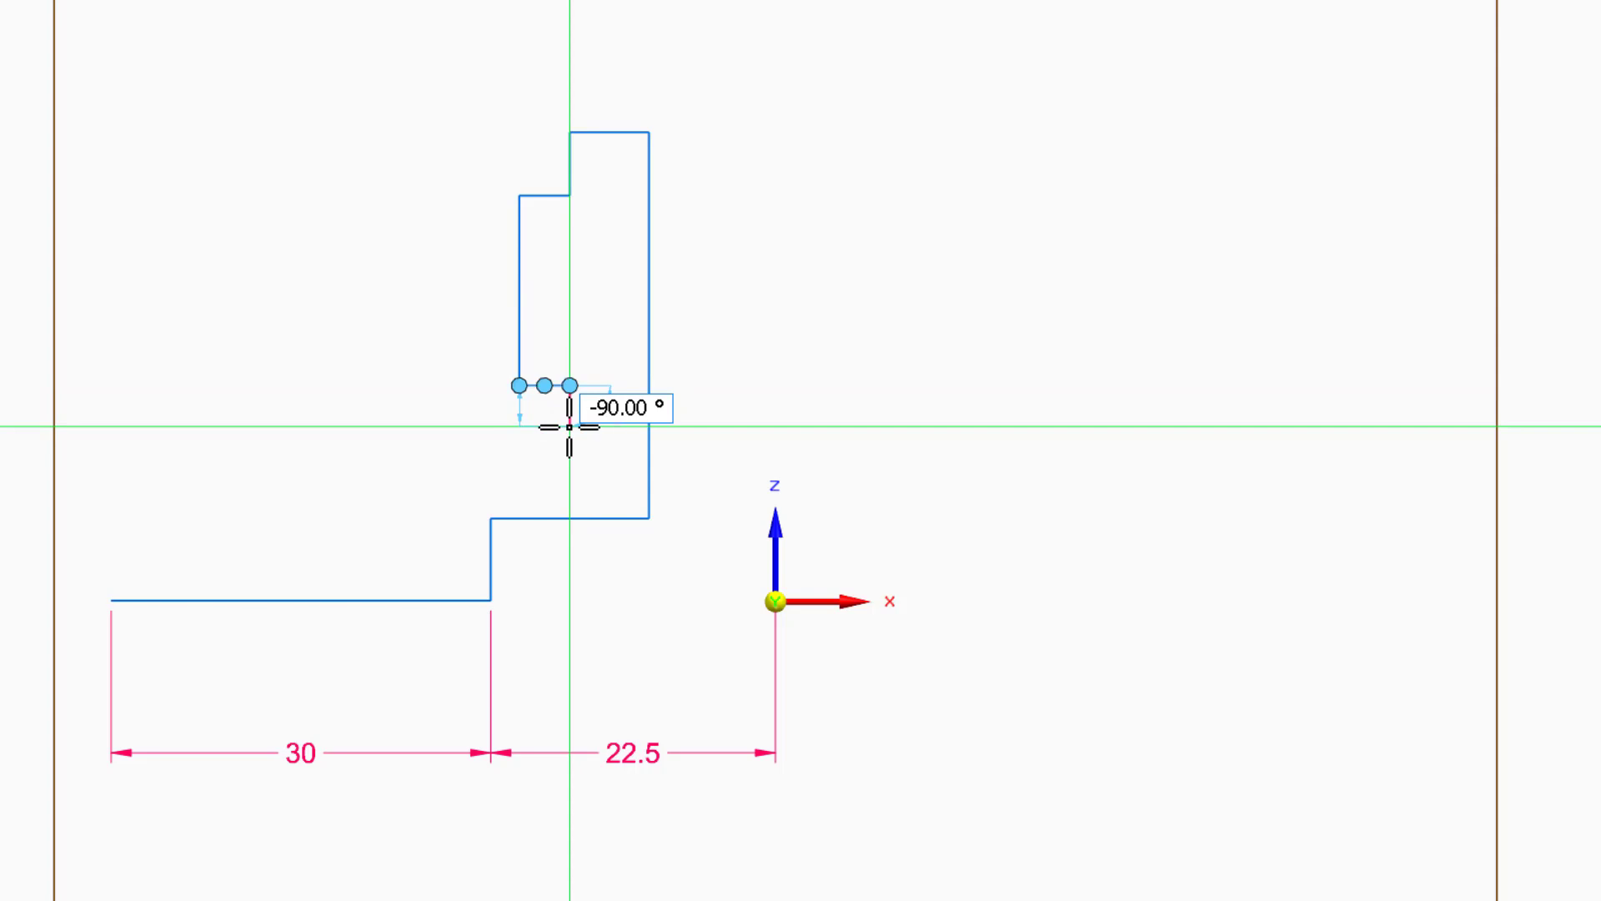
type("5")
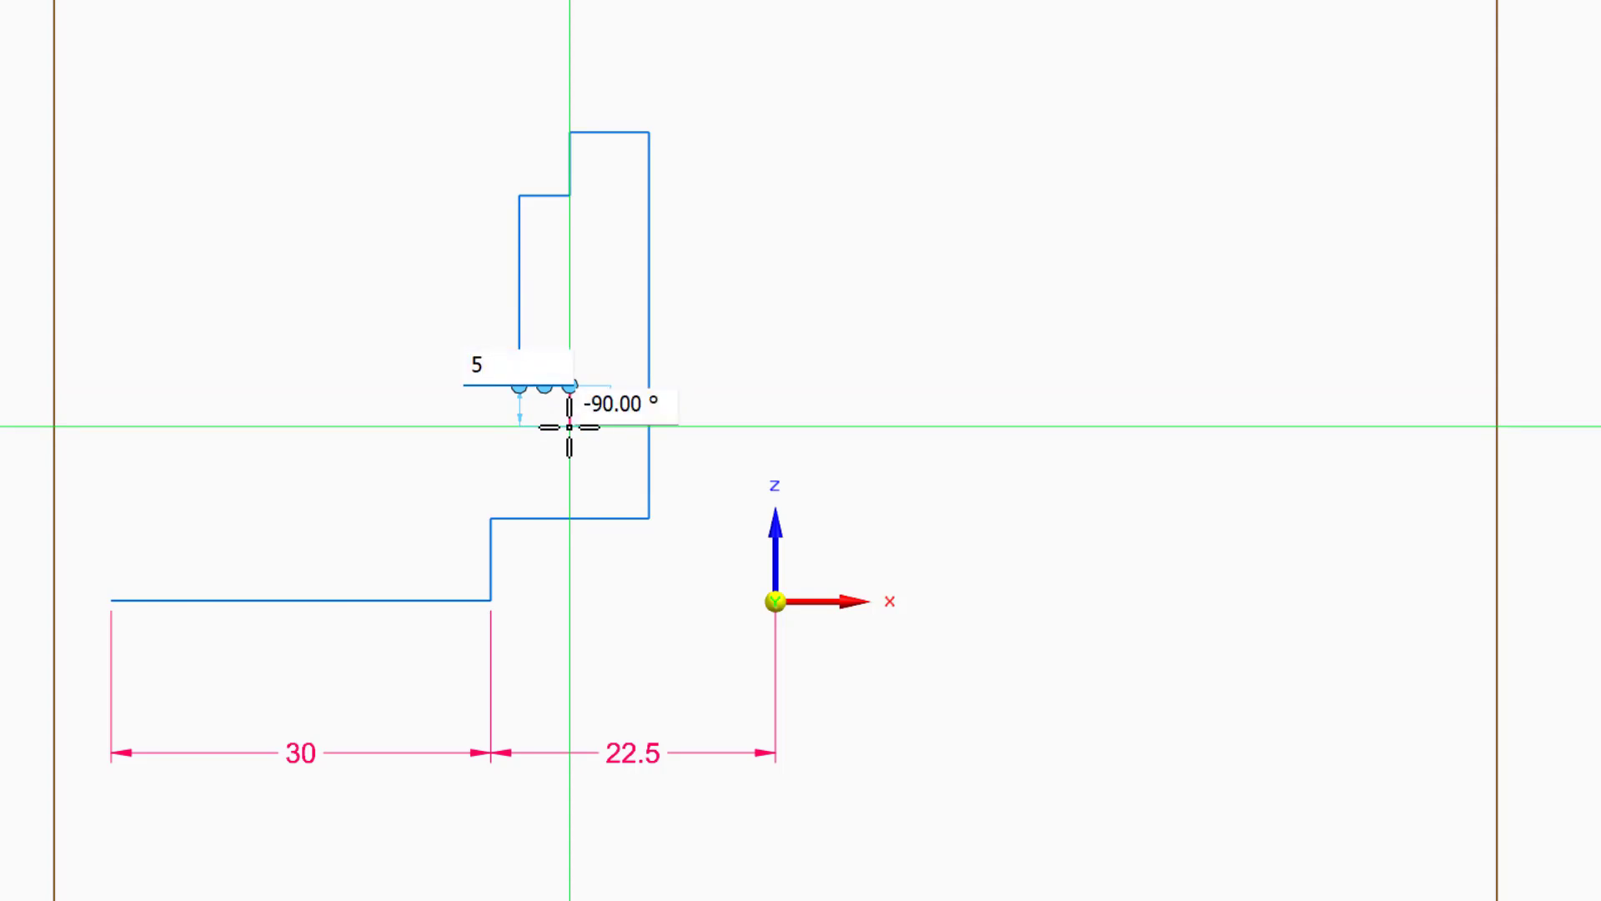
key("Return")
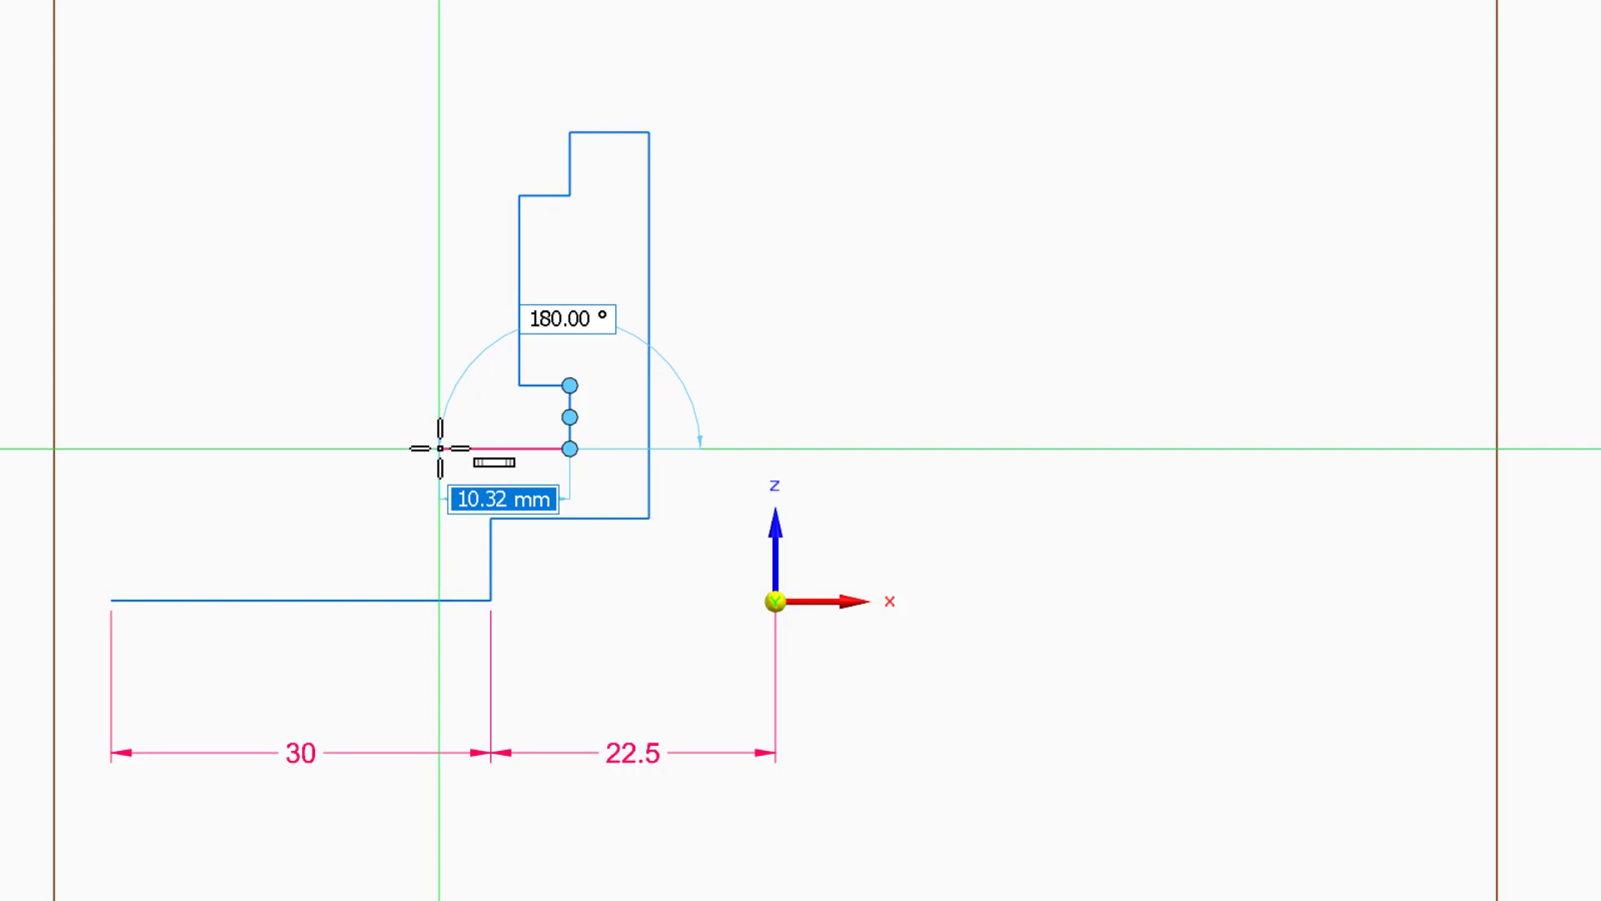
- Add a 12 mm horizontal line away from the Z axis at the lower end of the 5 mm line
type("1")
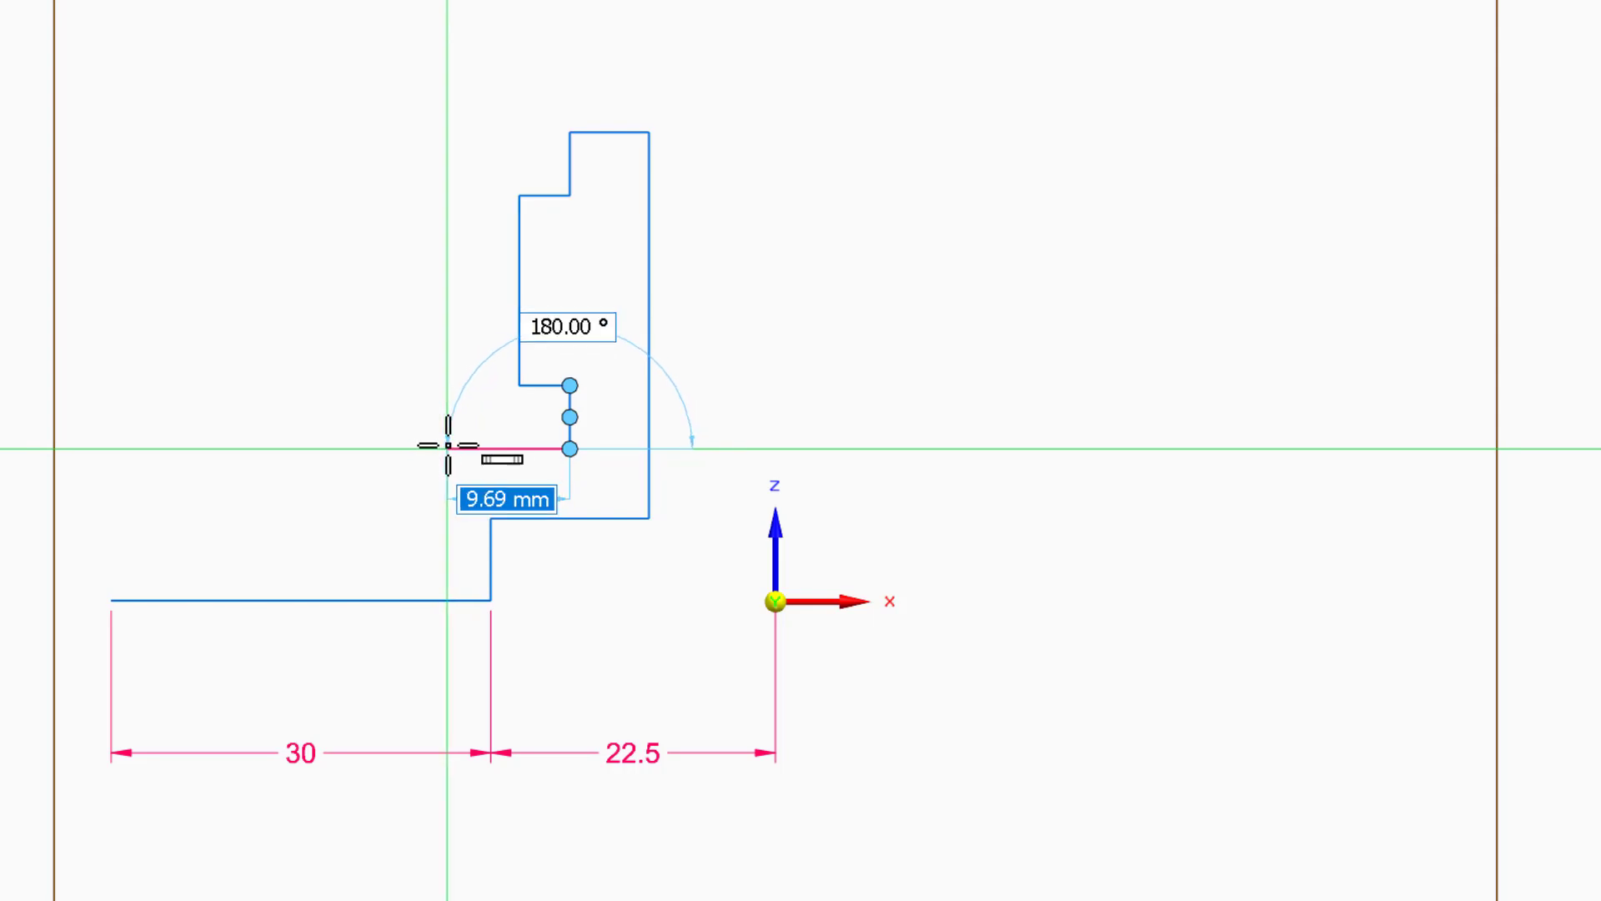
type("2")
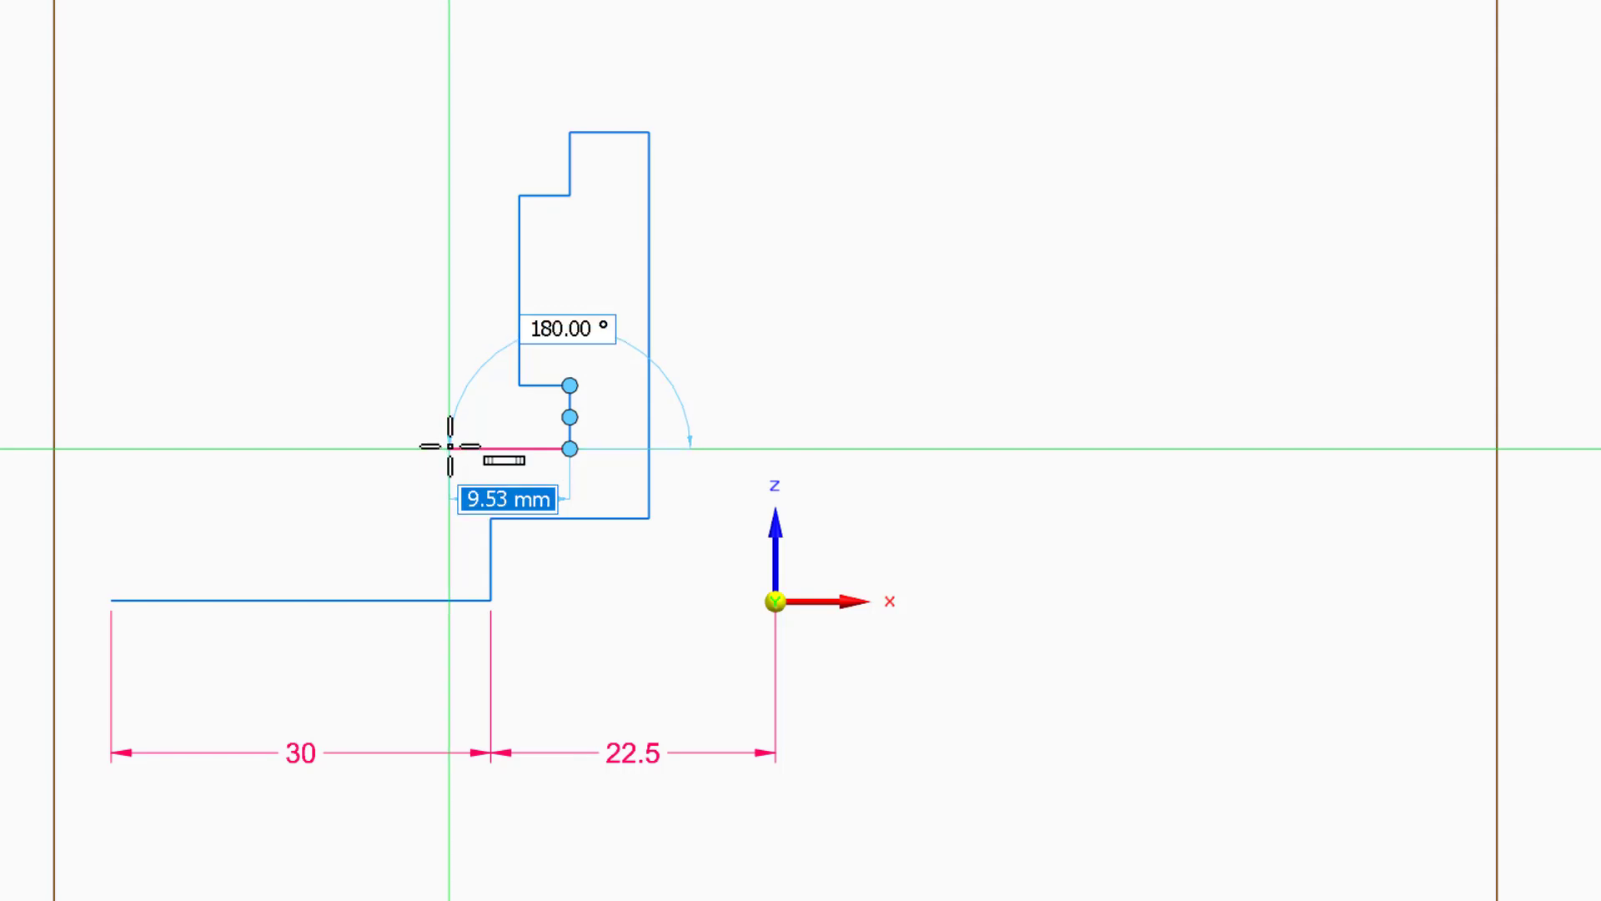
type("1")
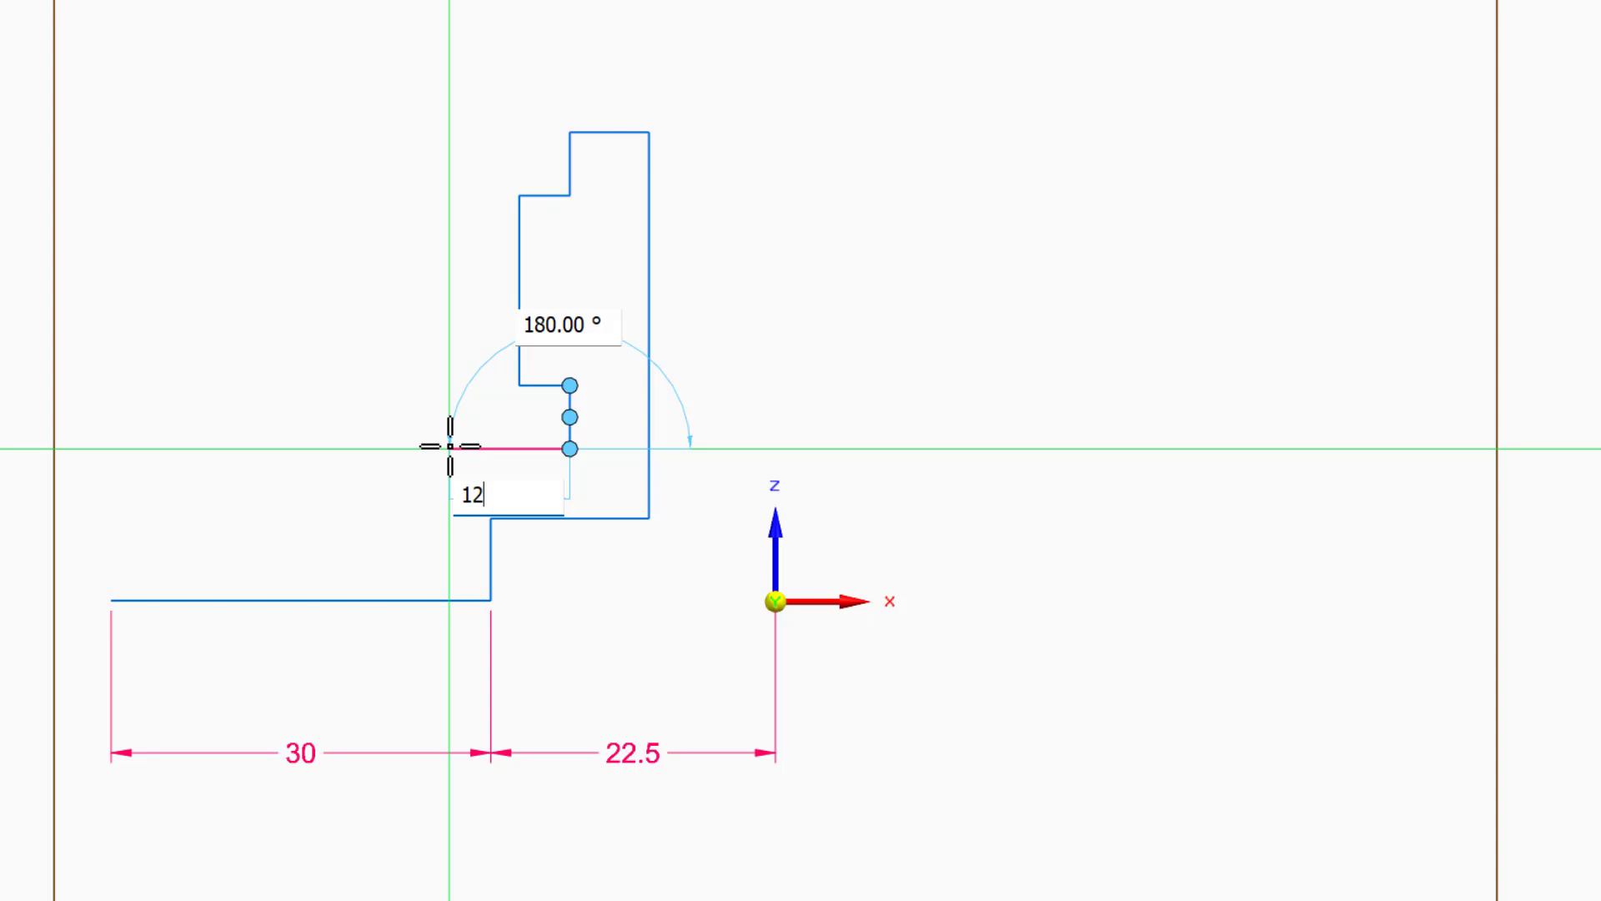
type("2")
key("Tab")
key("Return")
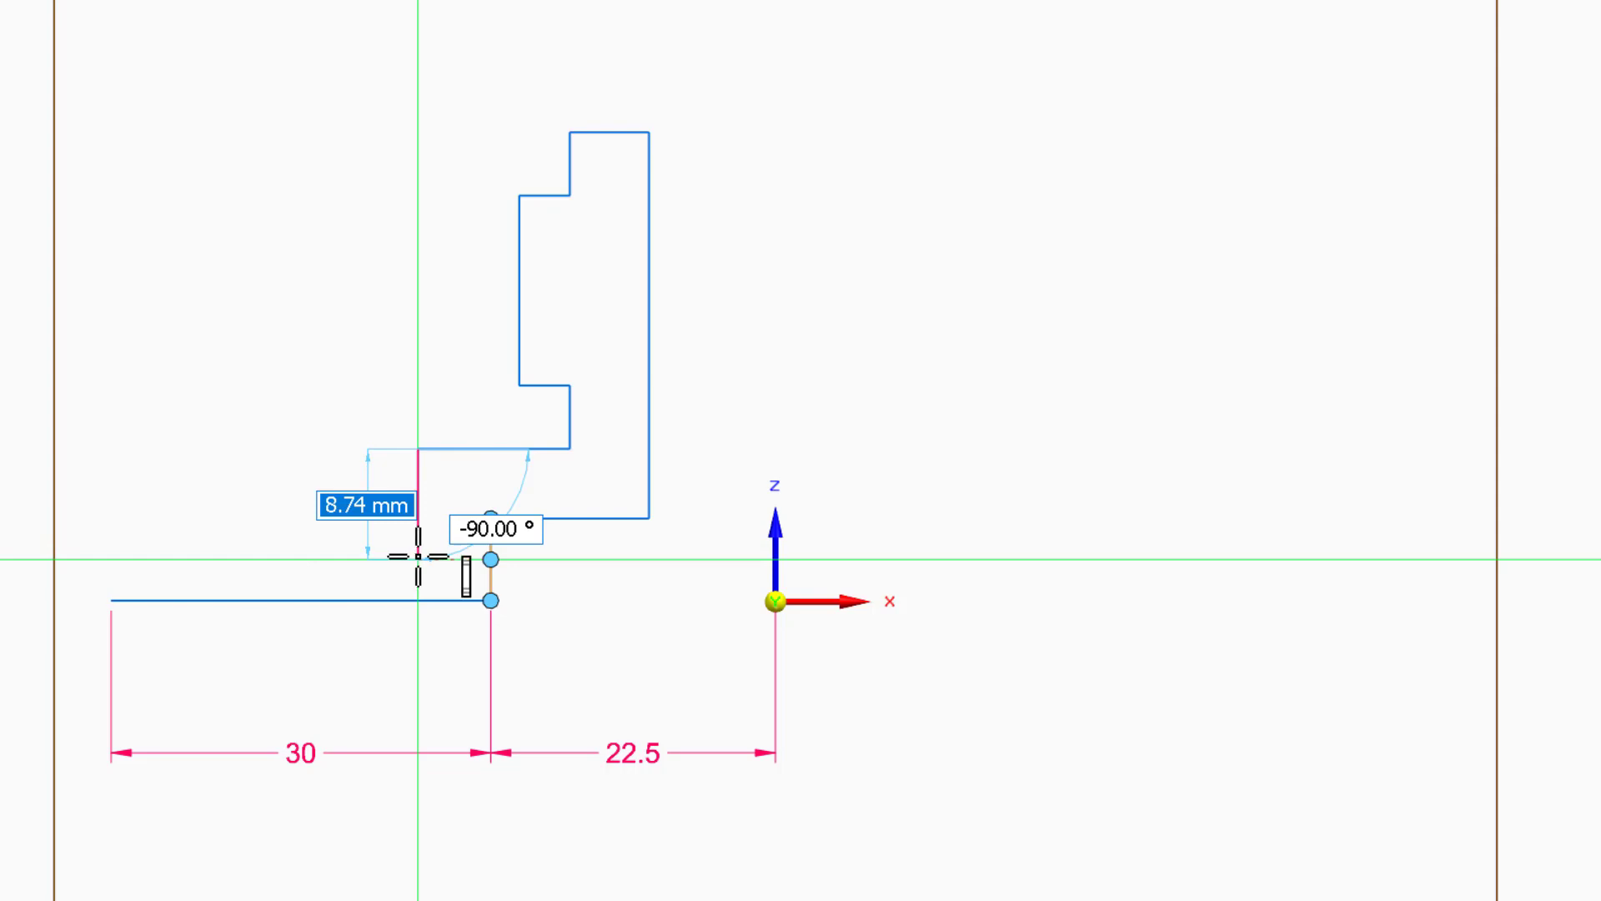
- Draw an 11 mm vertical line downward from the 12 mm line's outer end and end the line chain
type("11")
key("Tab")
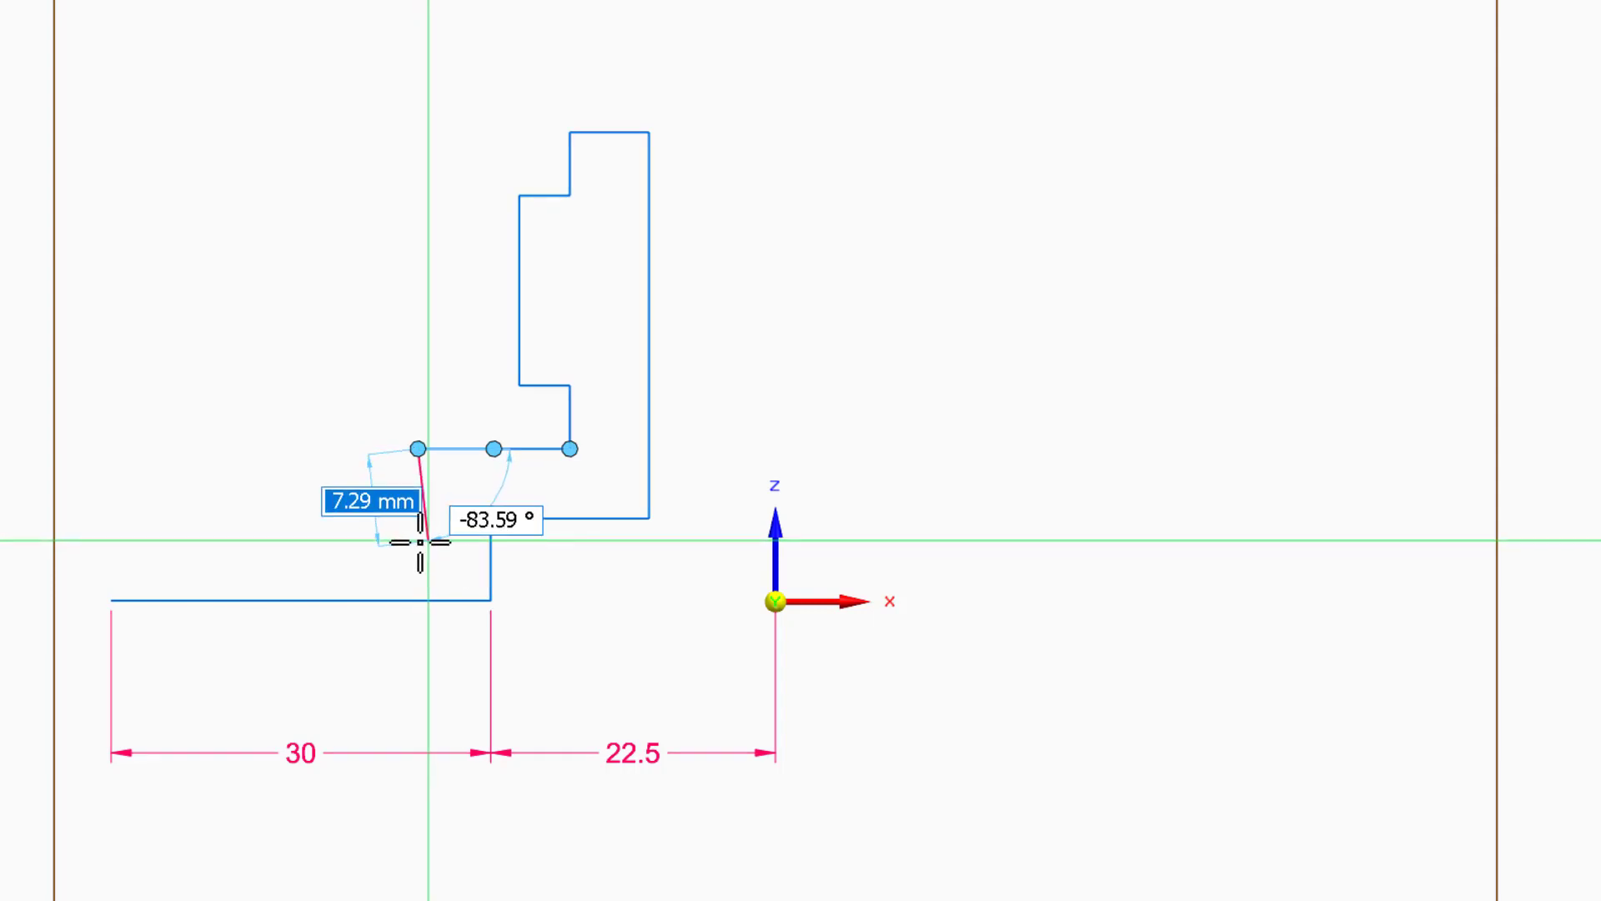
type("11")
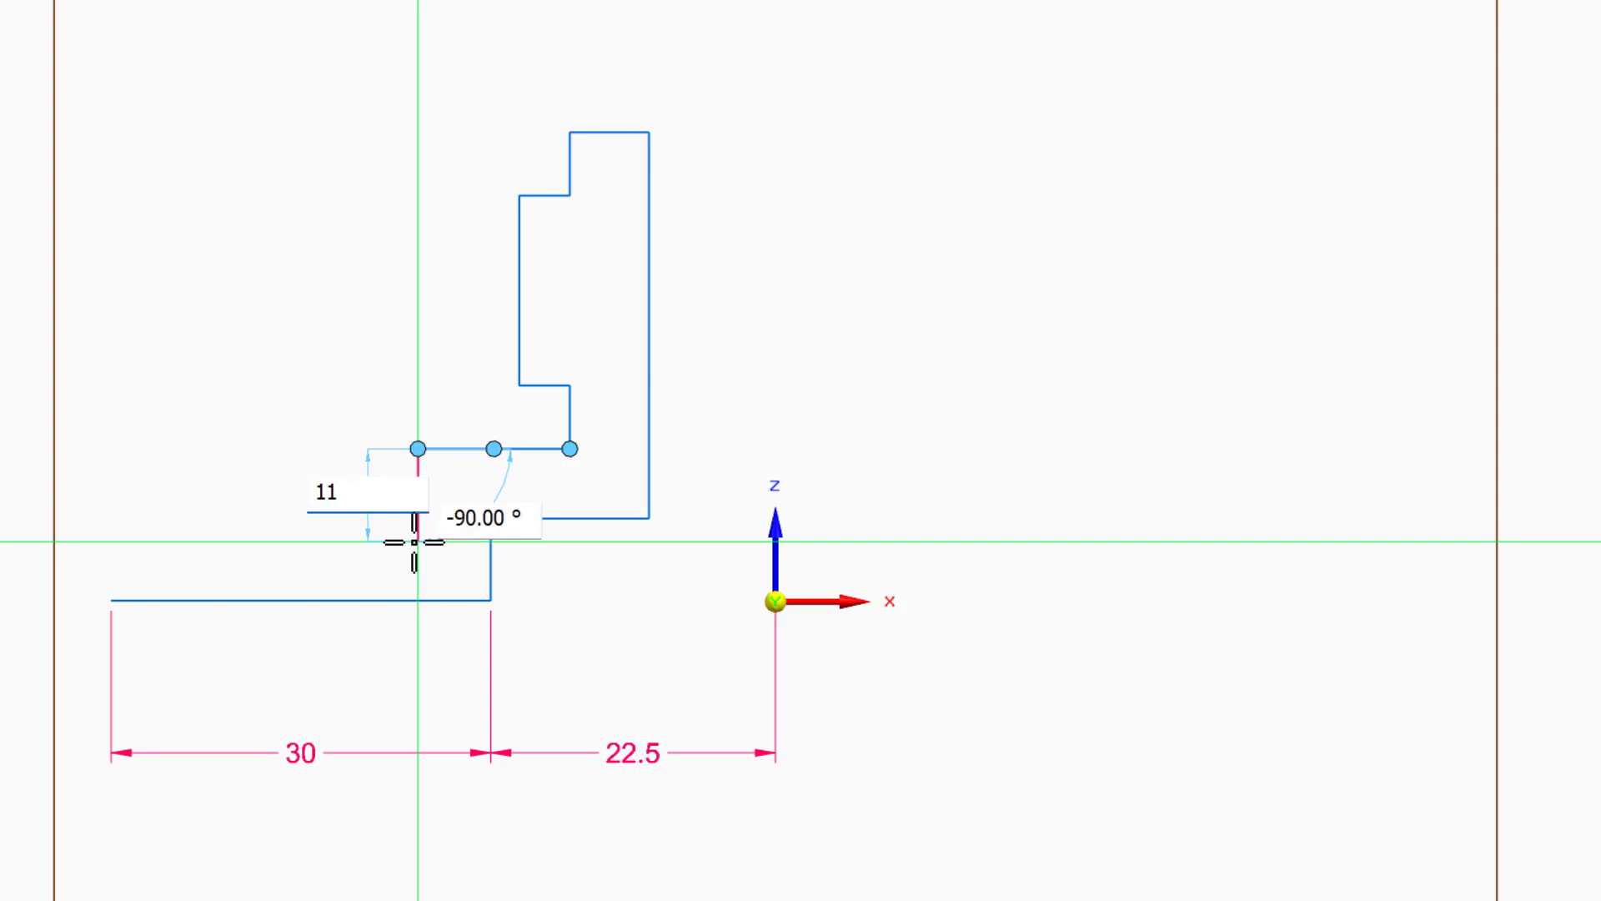
key("Tab")
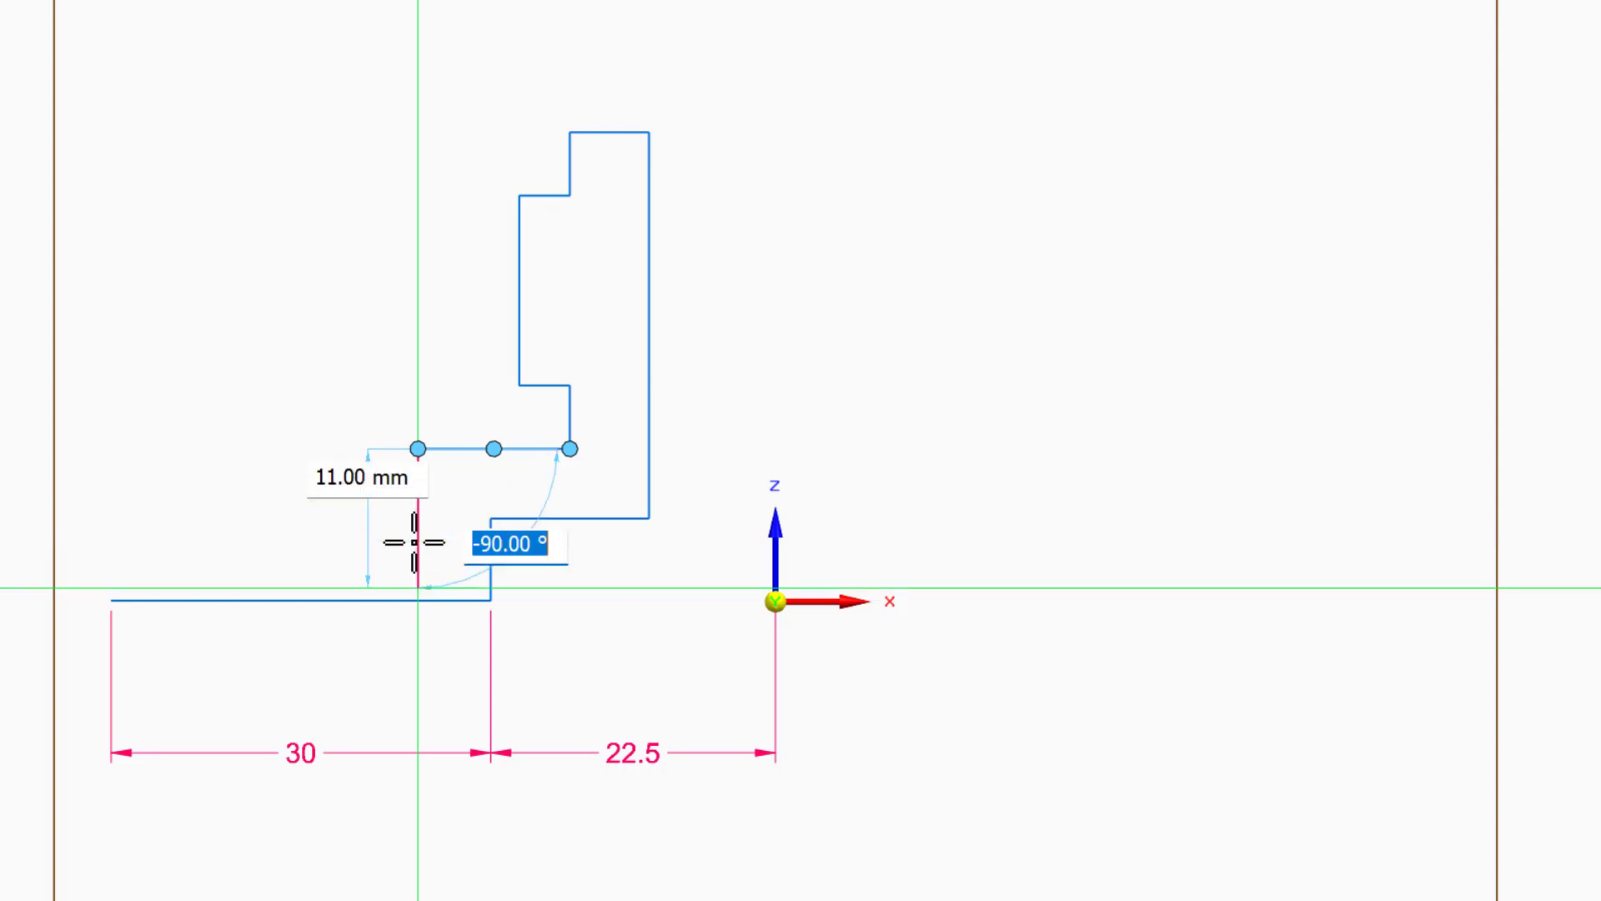
key("Return")
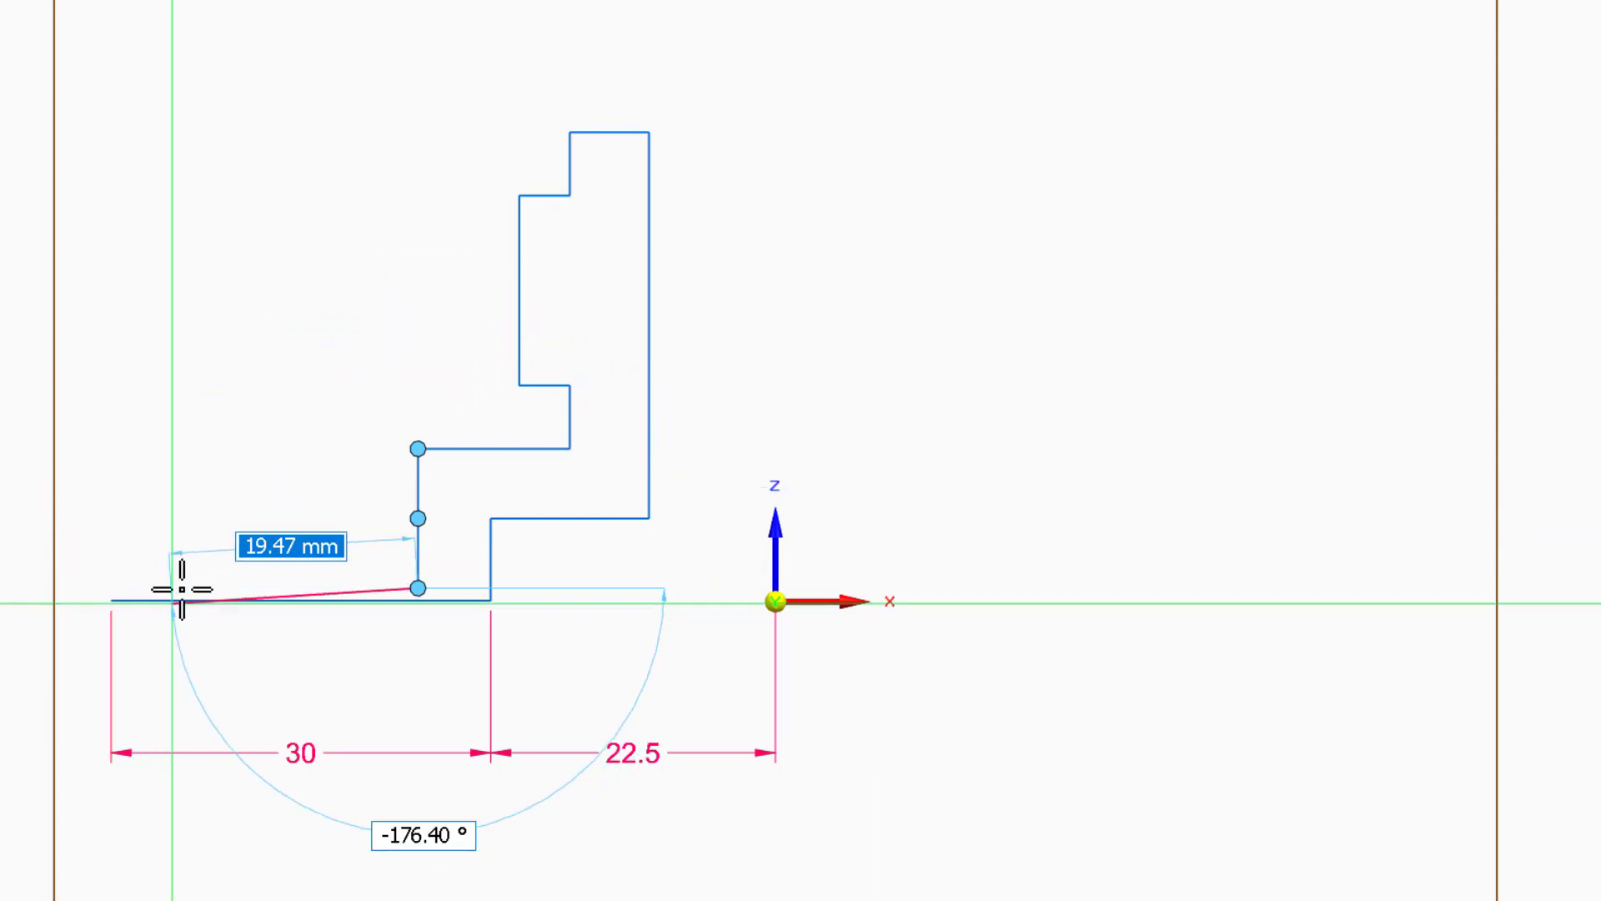
key("Escape")
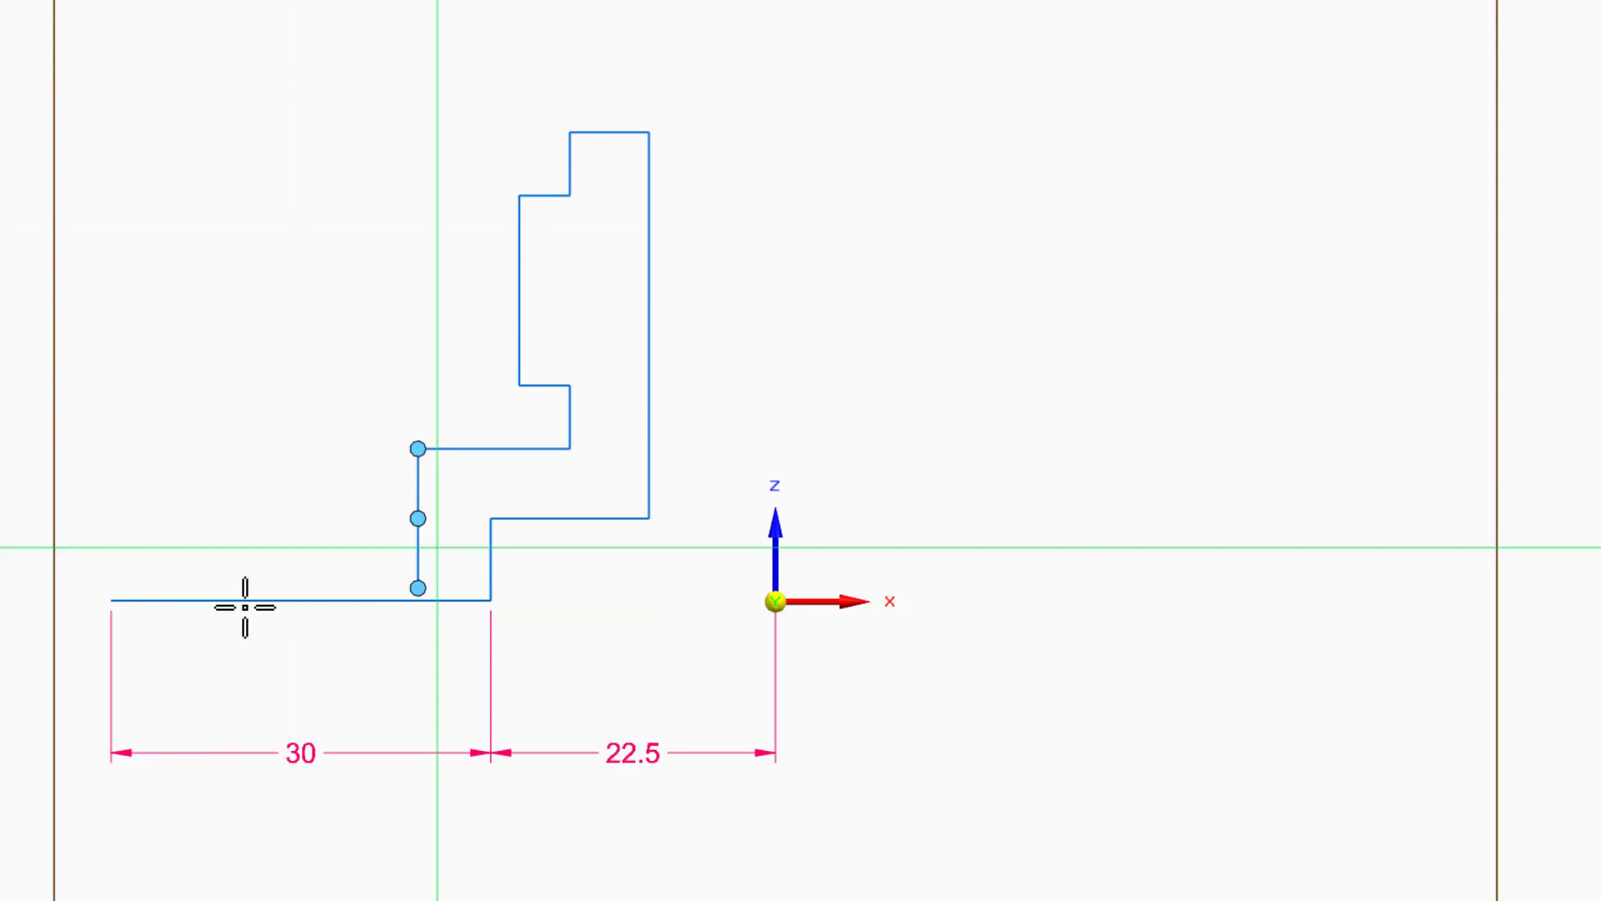
left_click(221, 634)
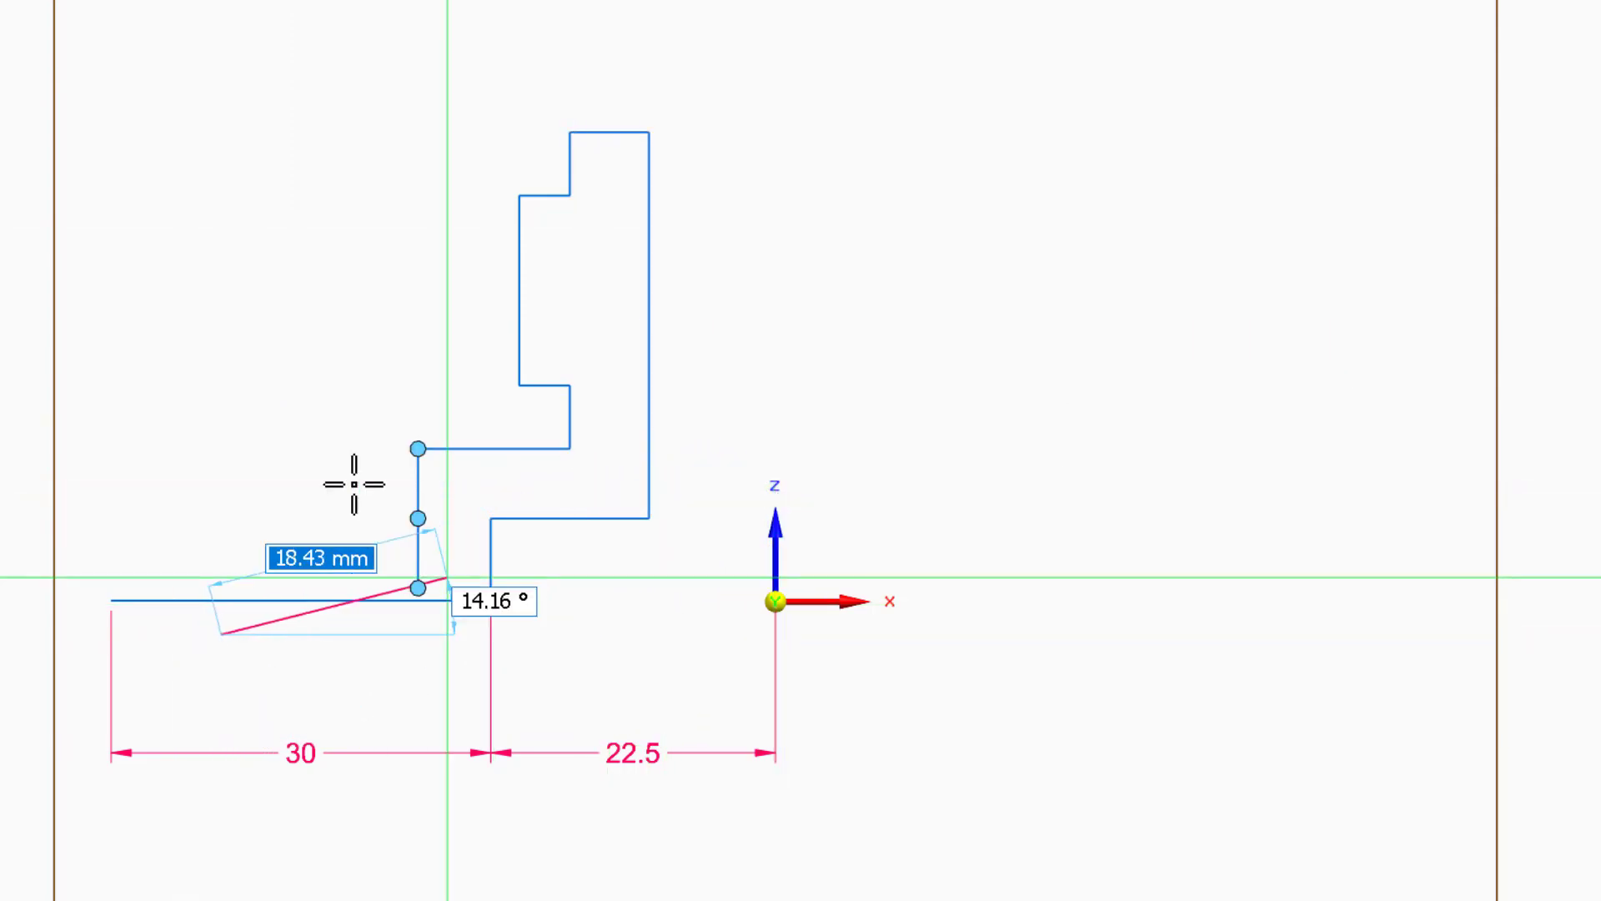
key("Escape")
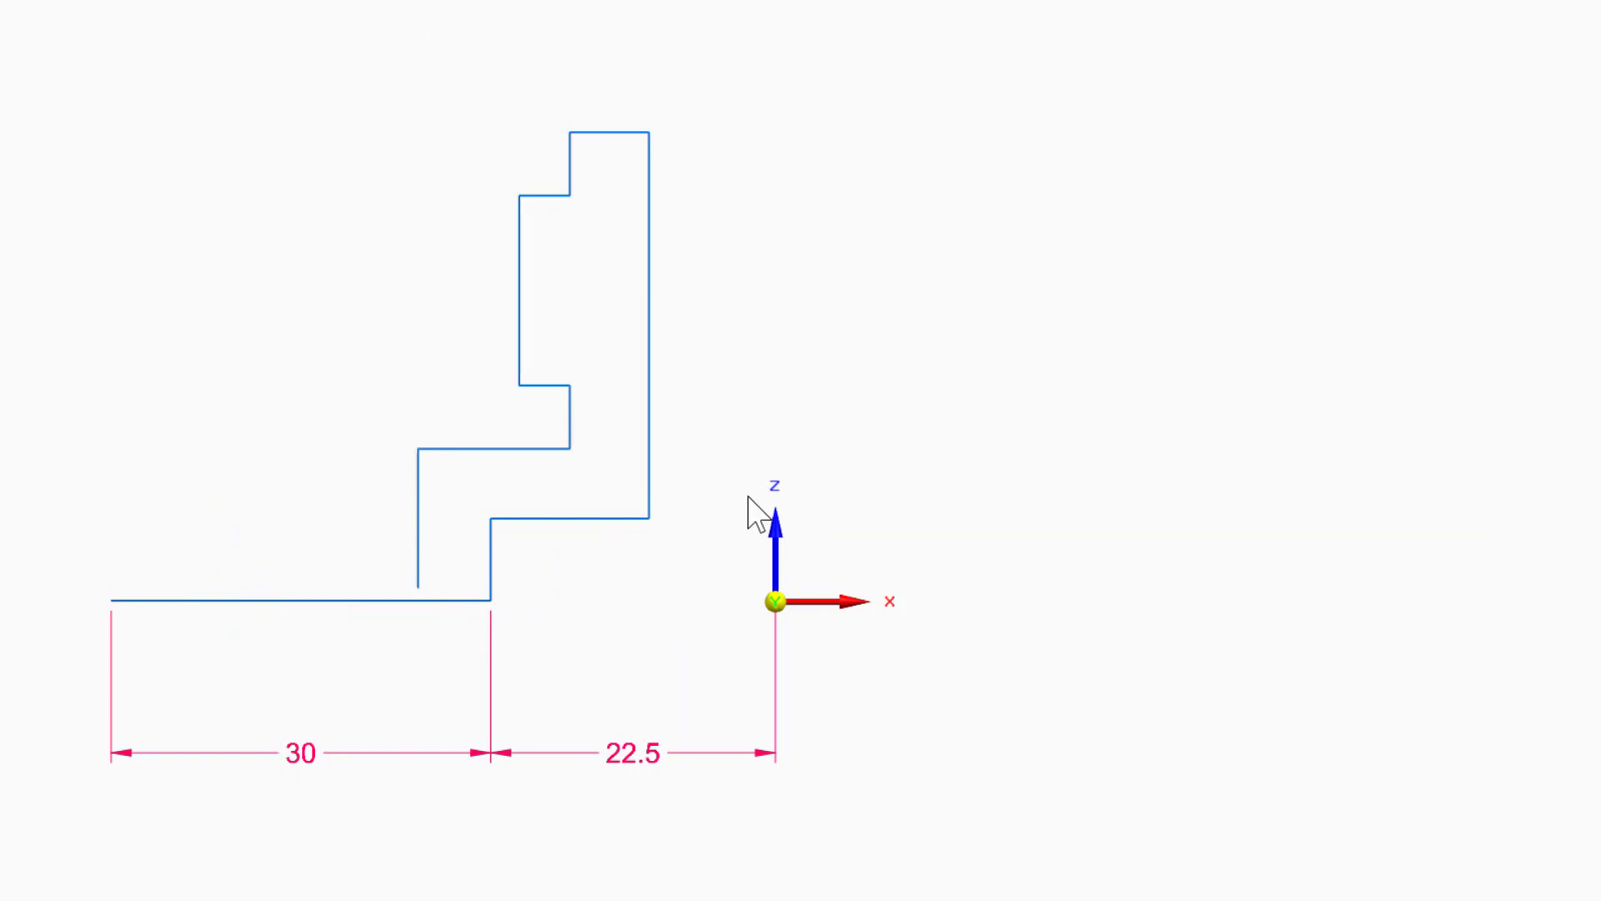
- Dimension the vertical line at the inner end of the 30 mm base line and set it to 9.5 mm
left_click(492, 554)
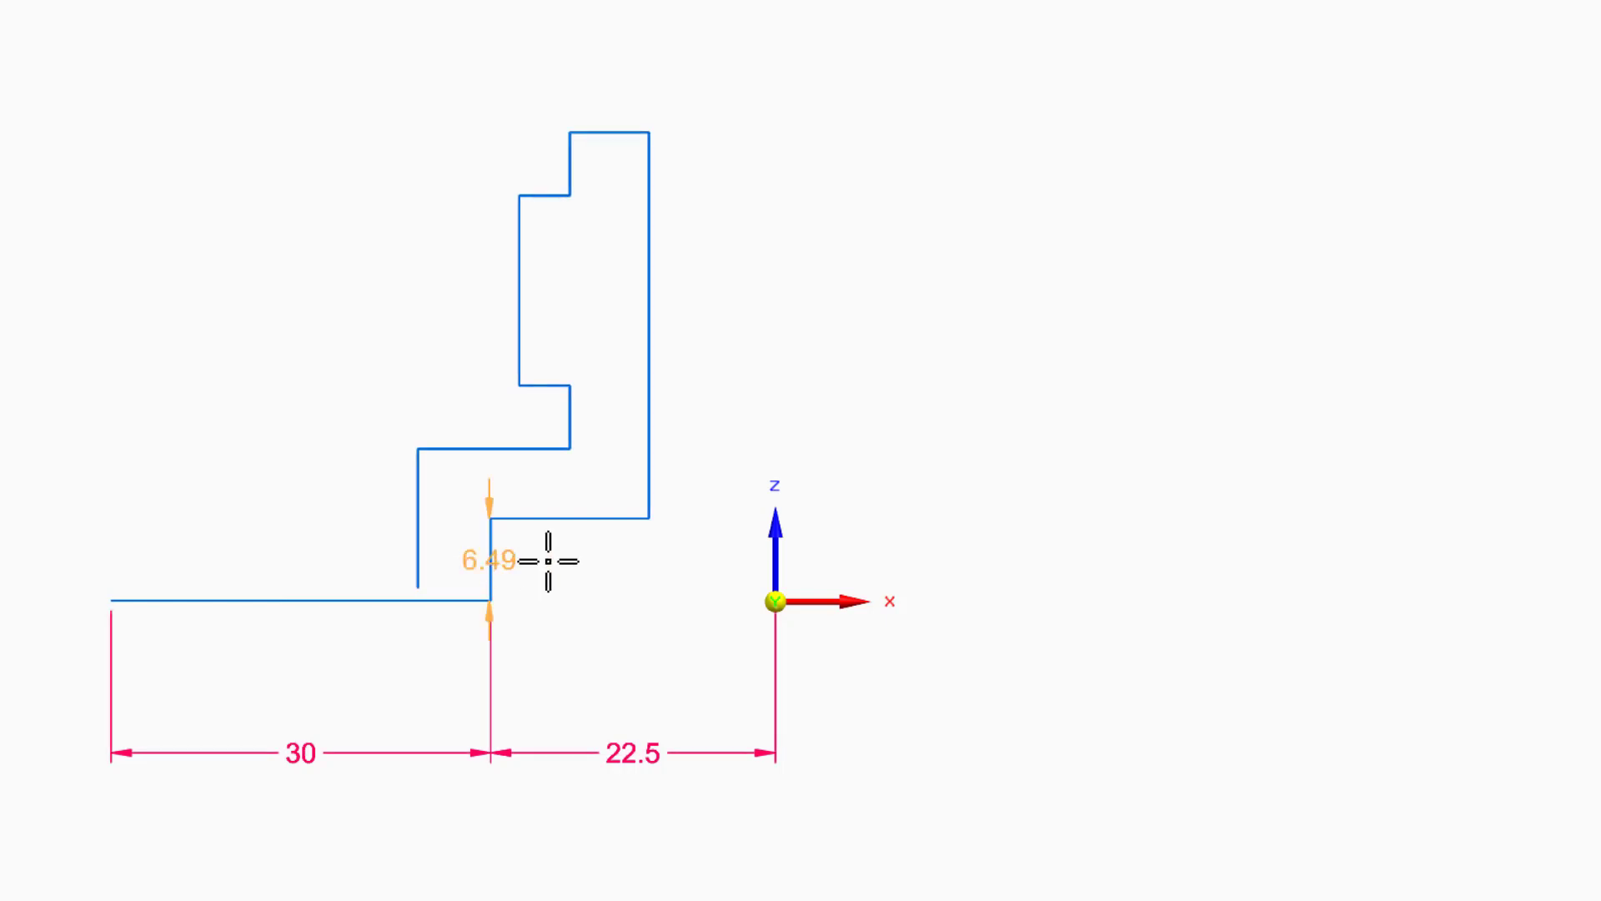
left_click(983, 548)
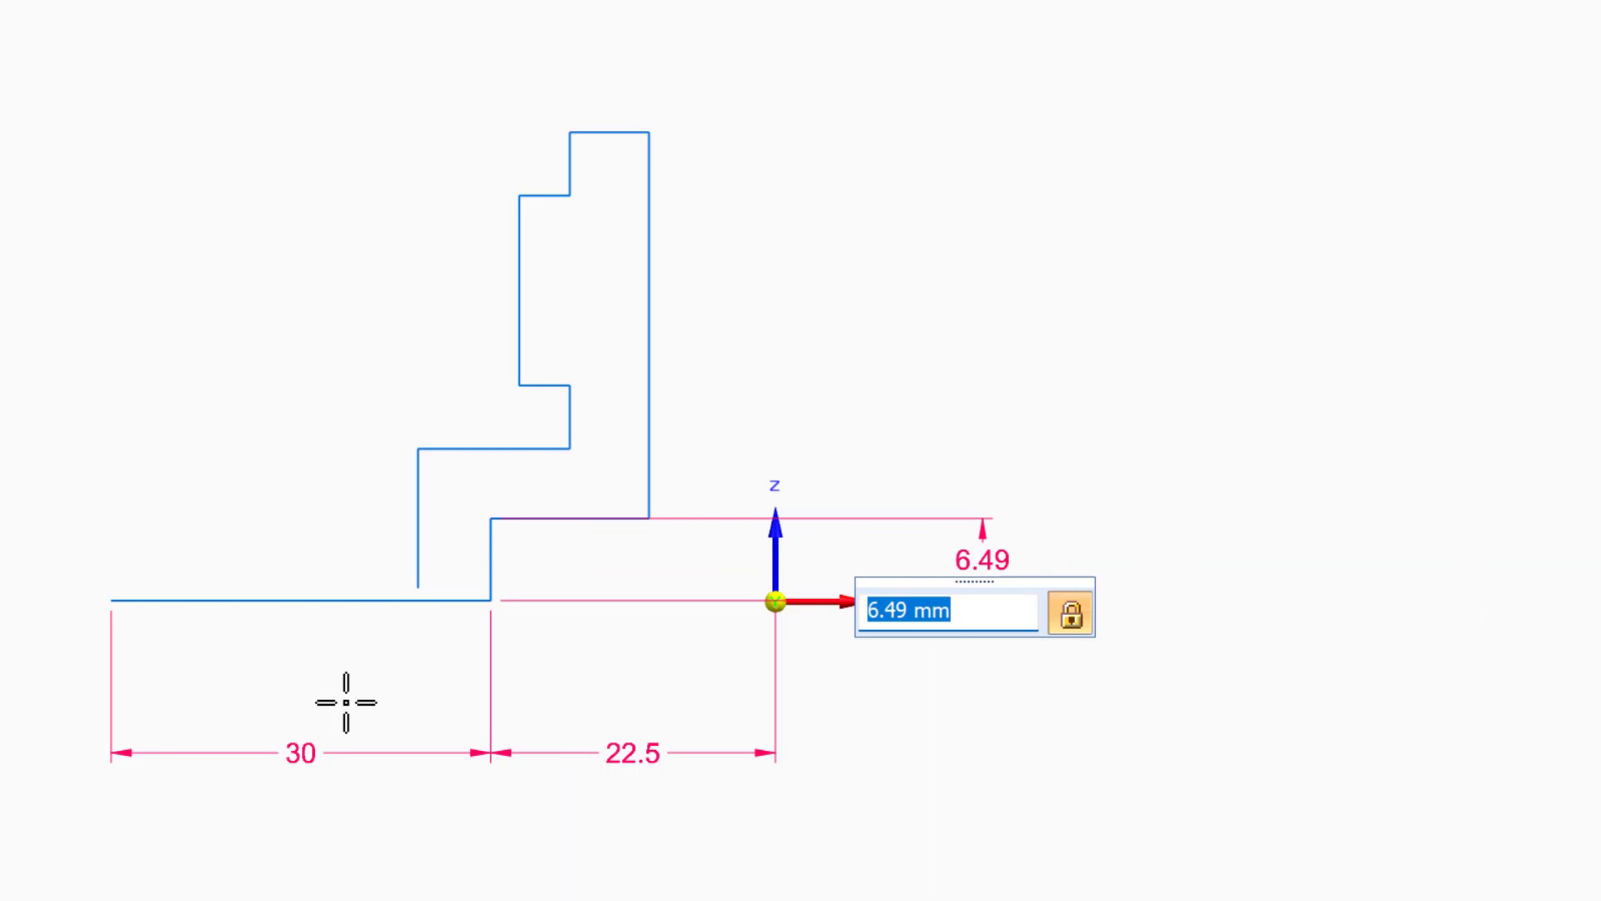
key("Escape")
left_click(984, 560)
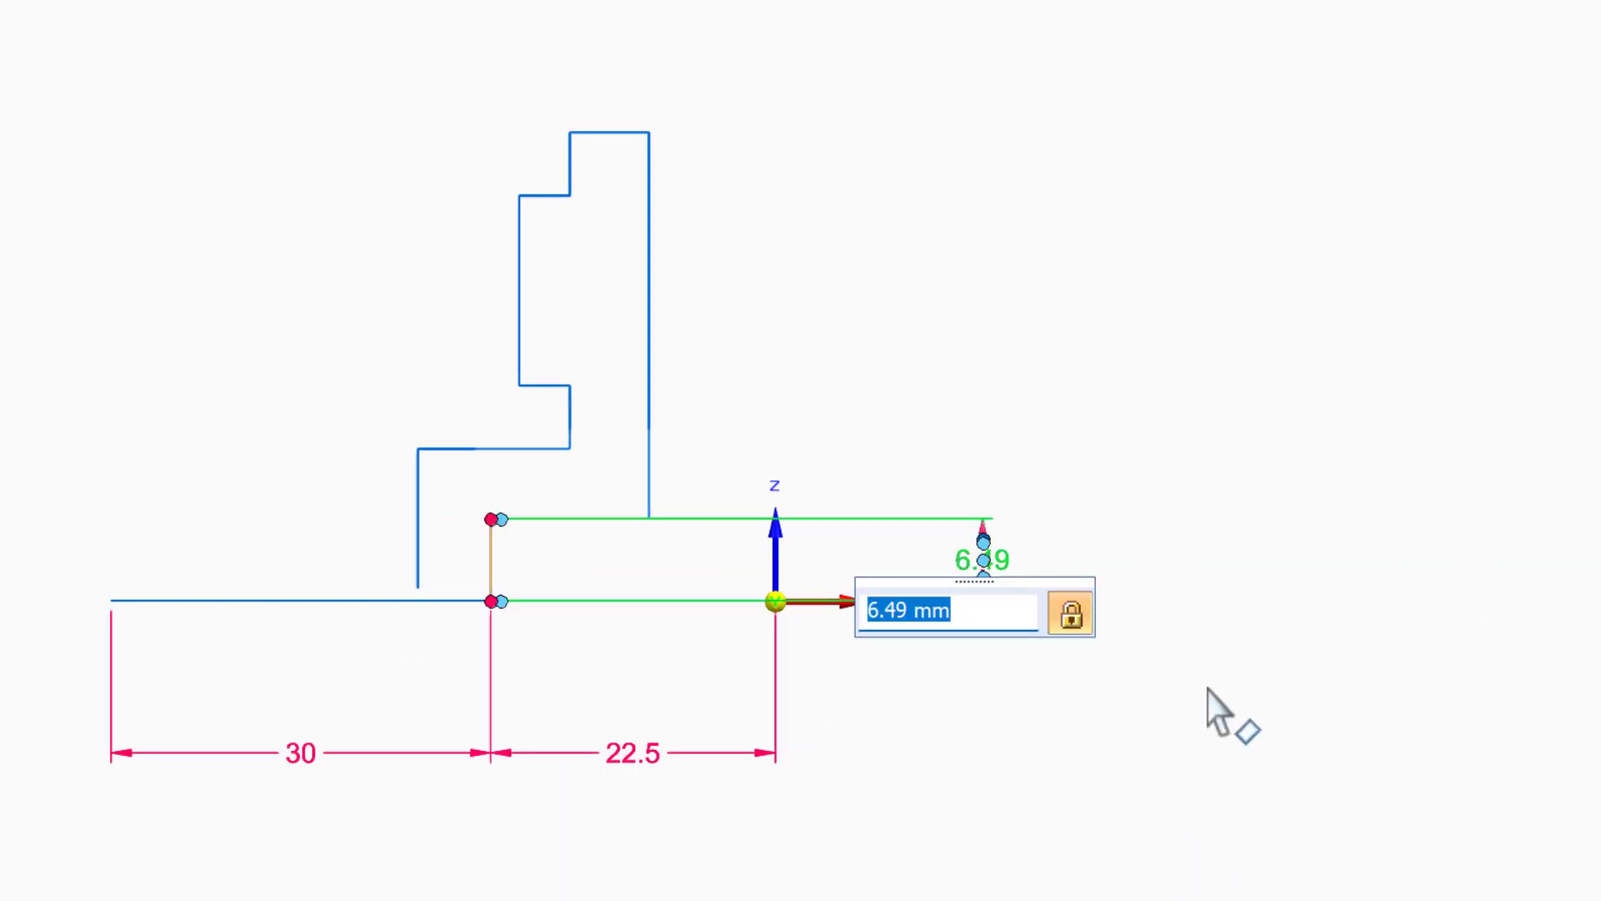
type("9.5")
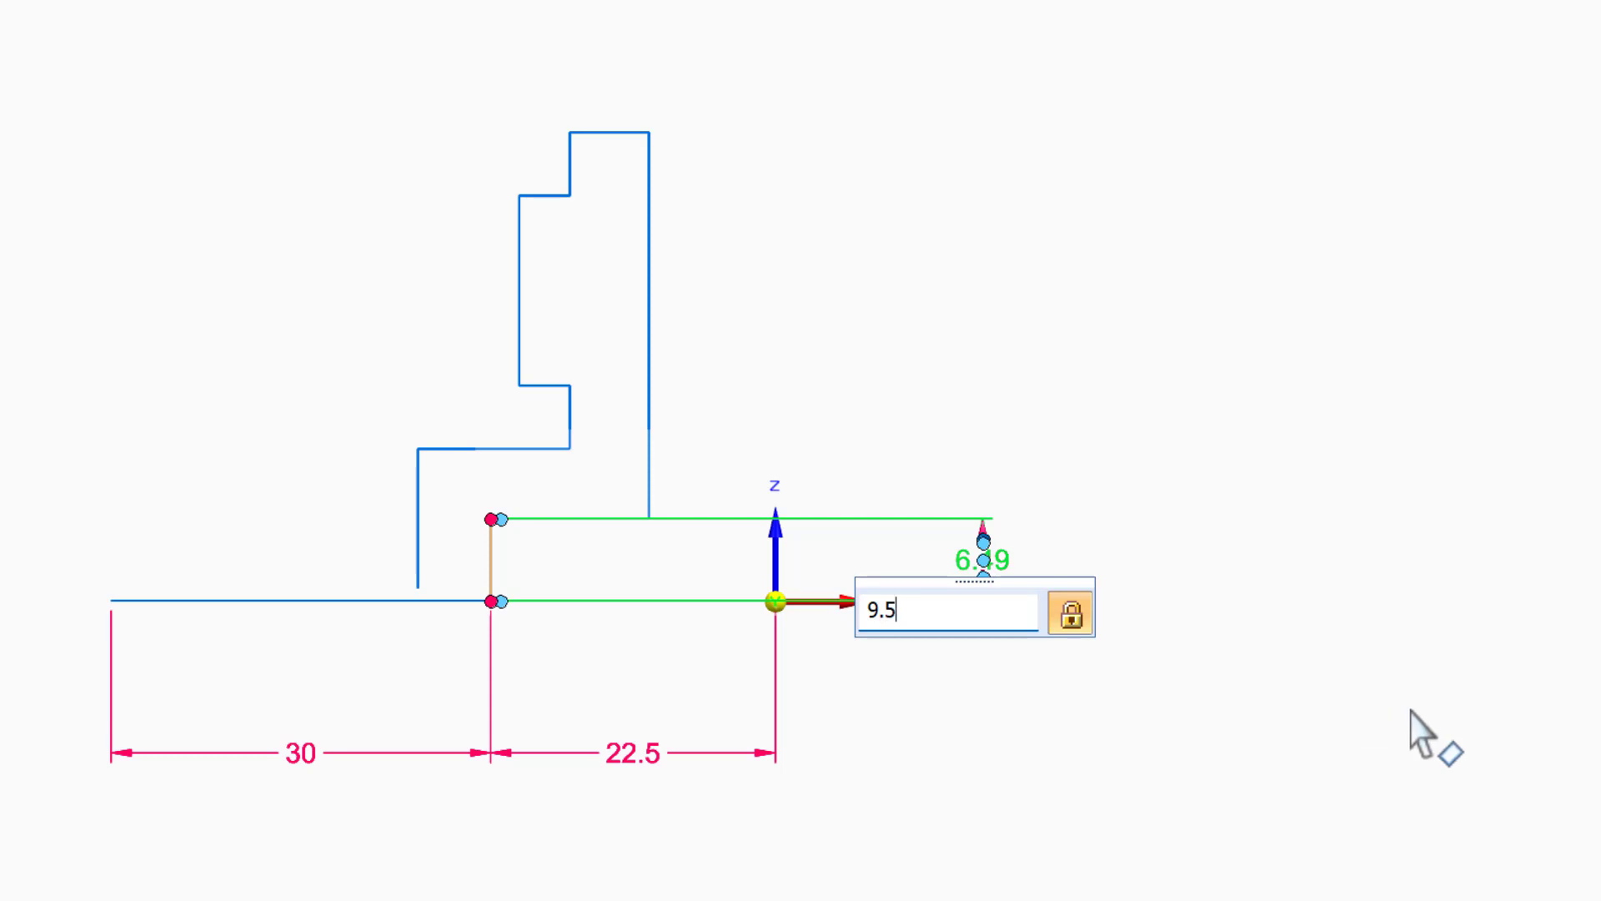
key("Return")
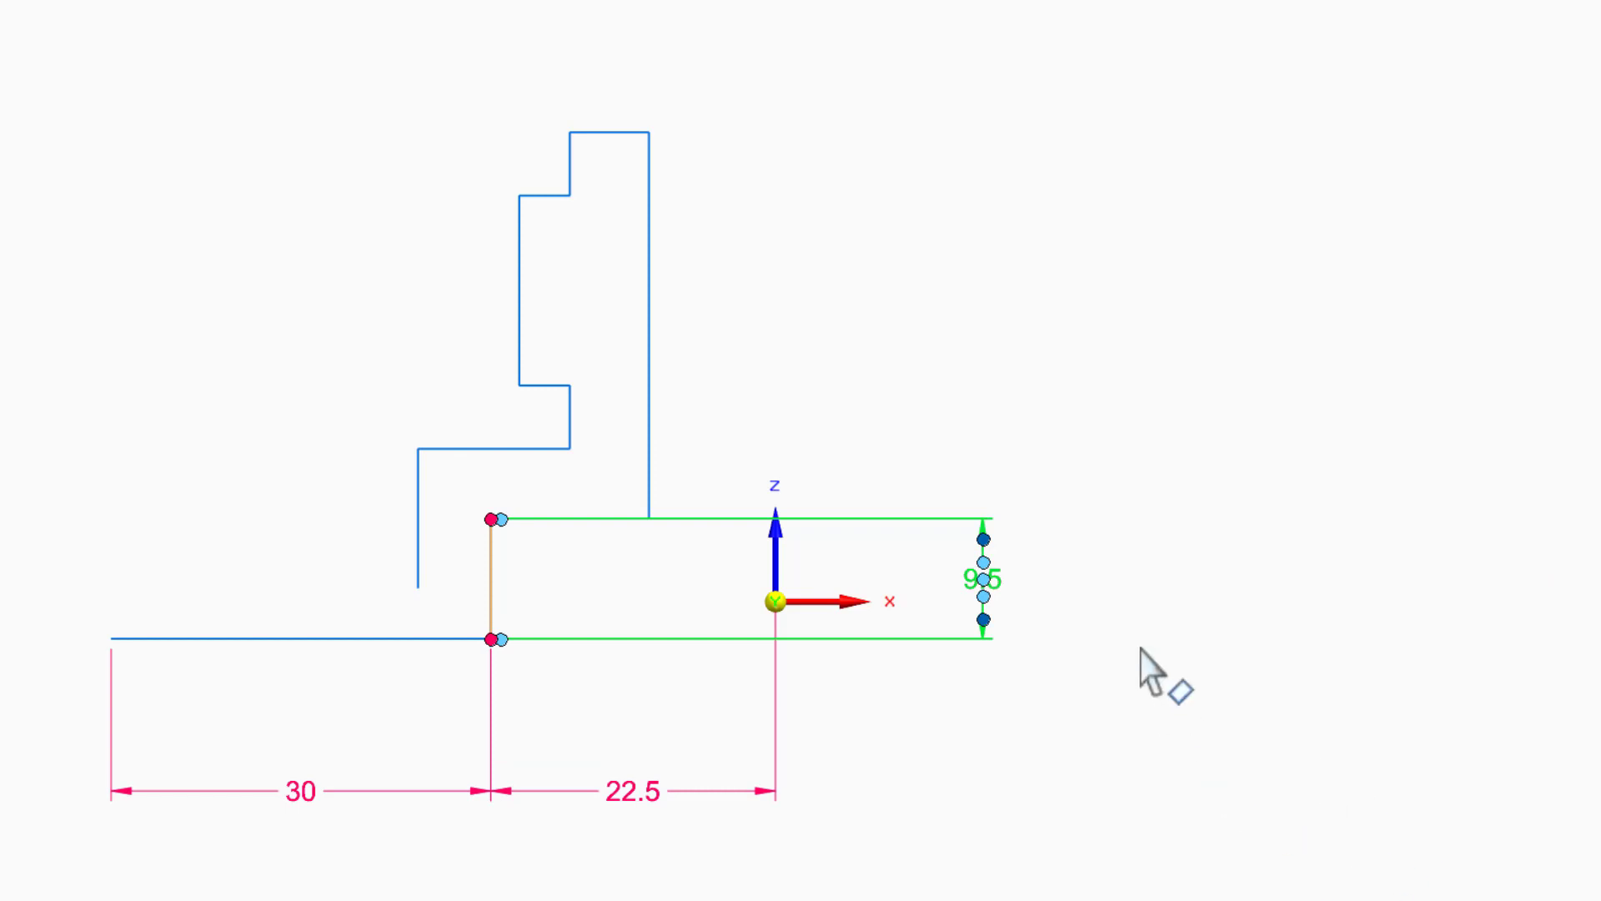
- Dimension the horizontal ledge above the 9.5 mm edge and the long vertical edge nearest the Z axis
left_click(640, 421)
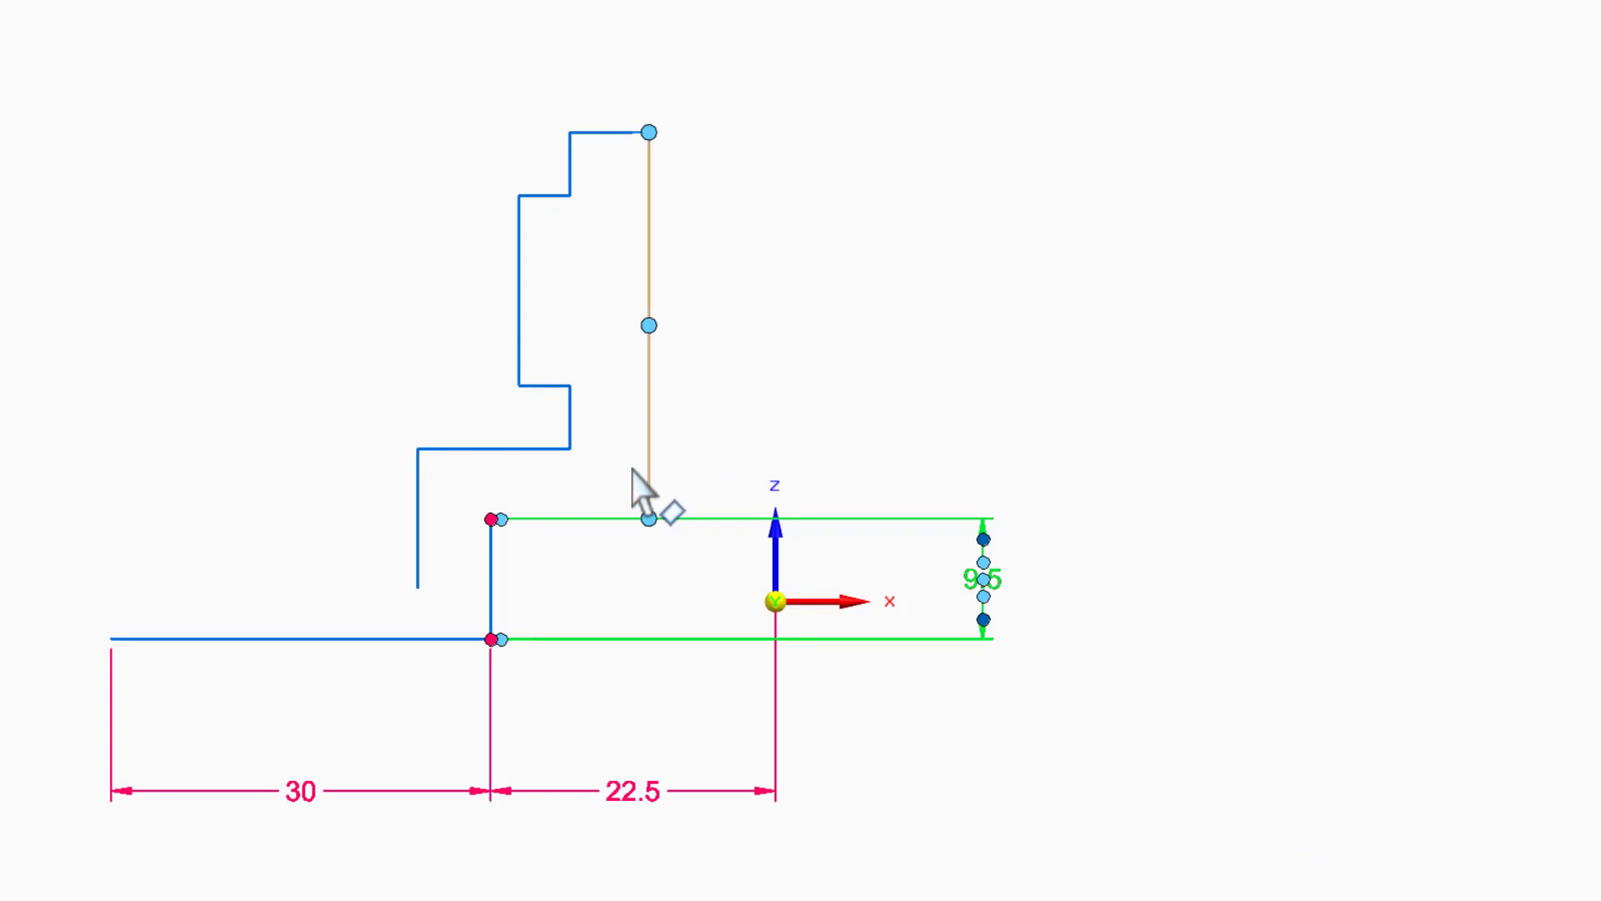
key("Return")
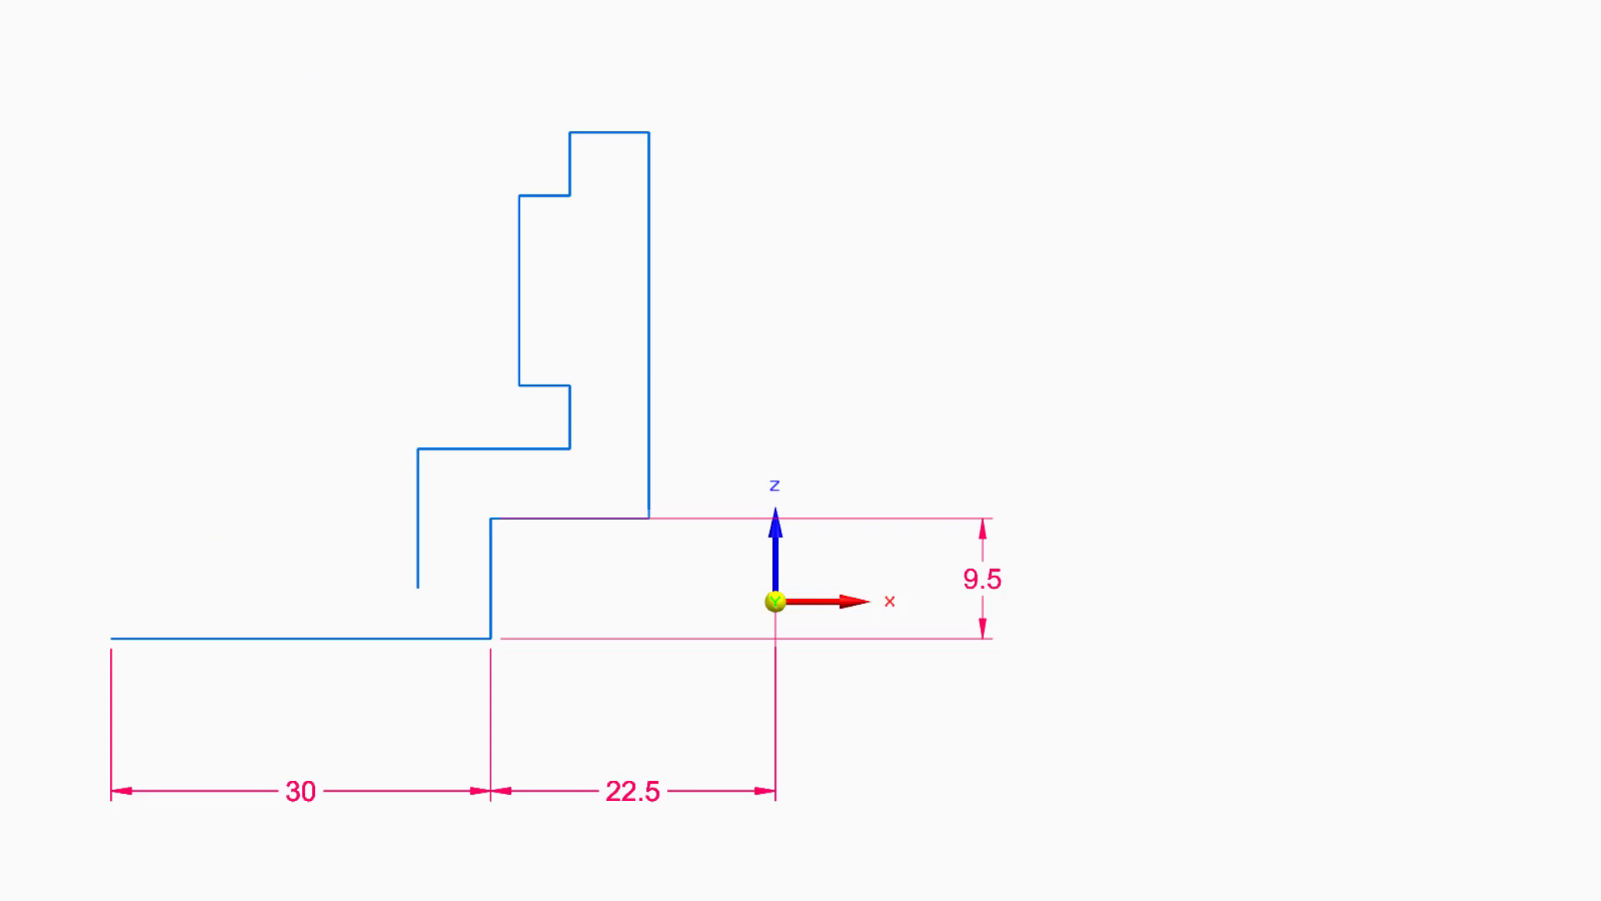
left_click(555, 521)
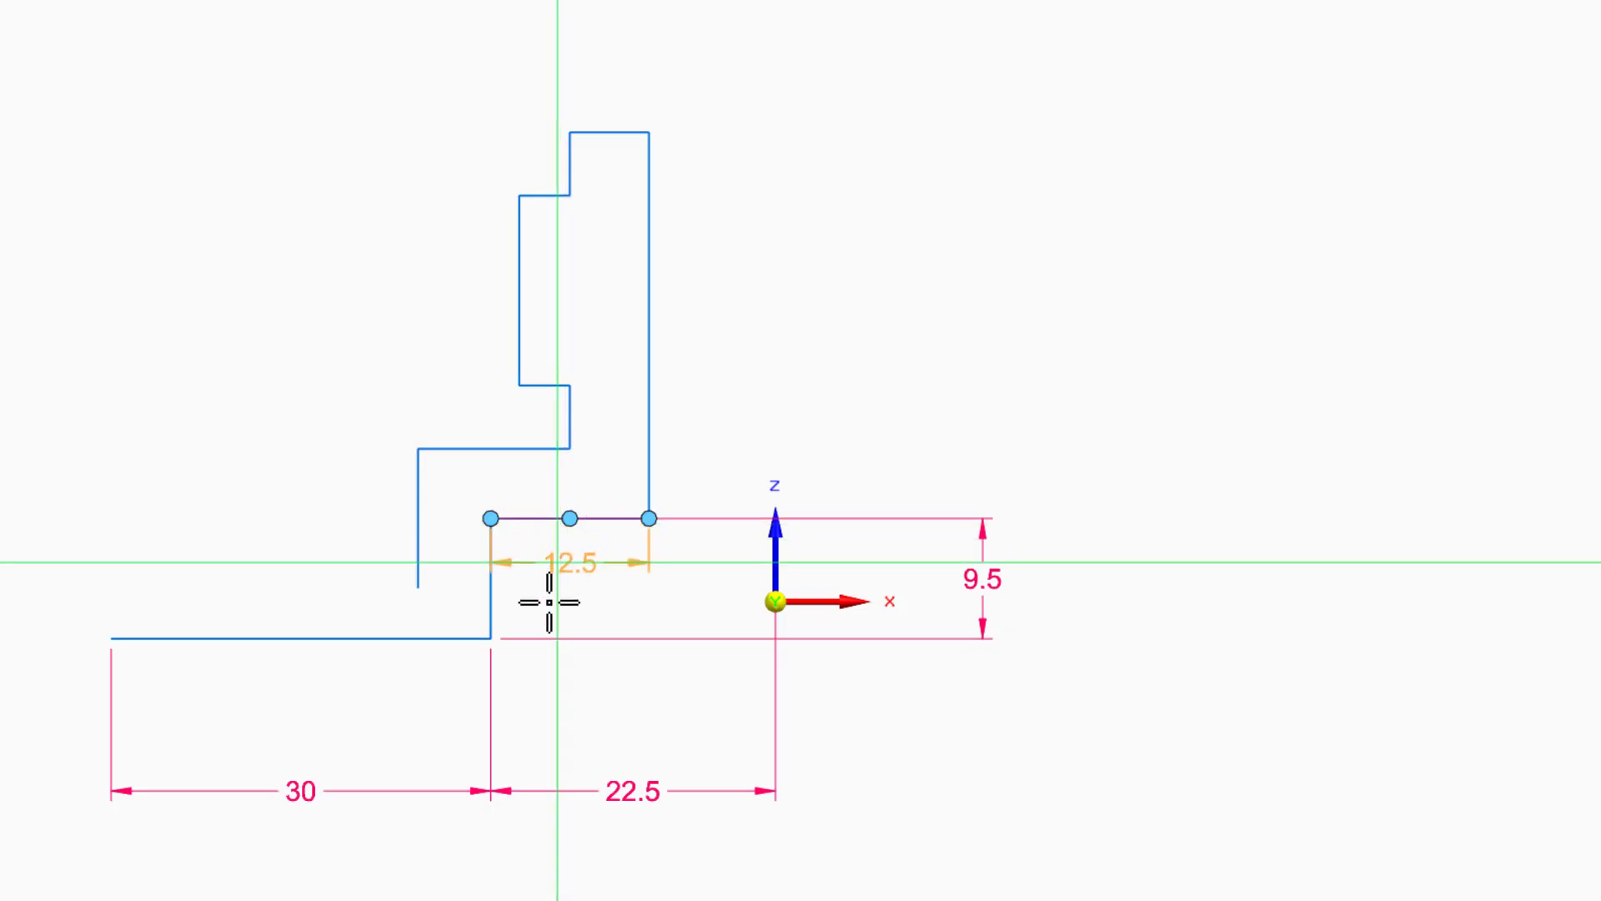
left_click(569, 696)
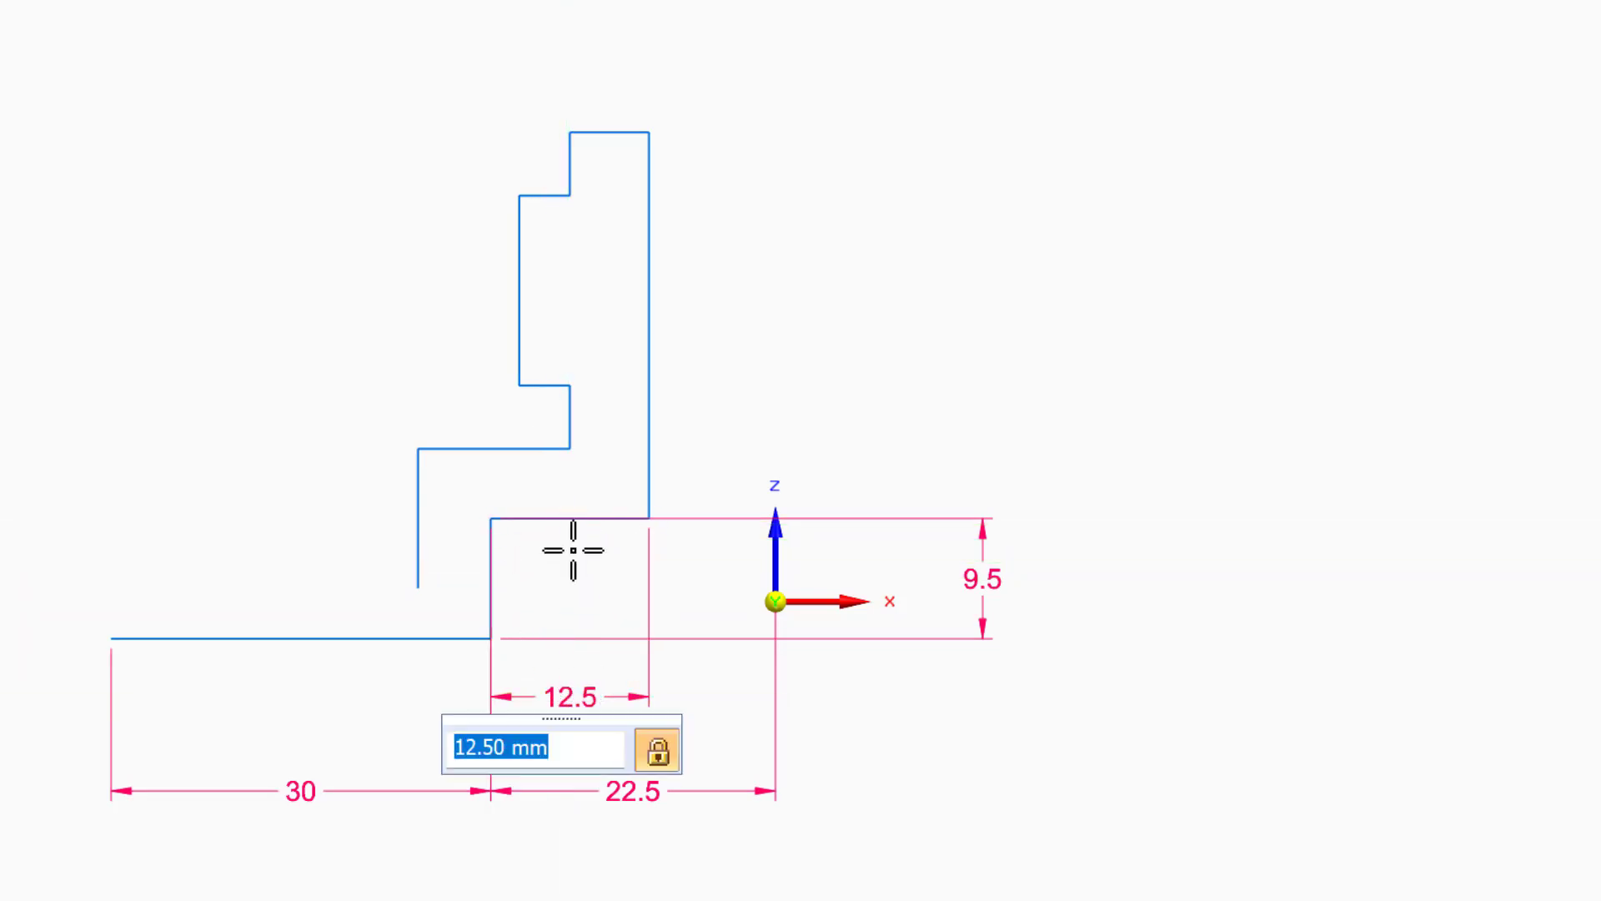
left_click(648, 311)
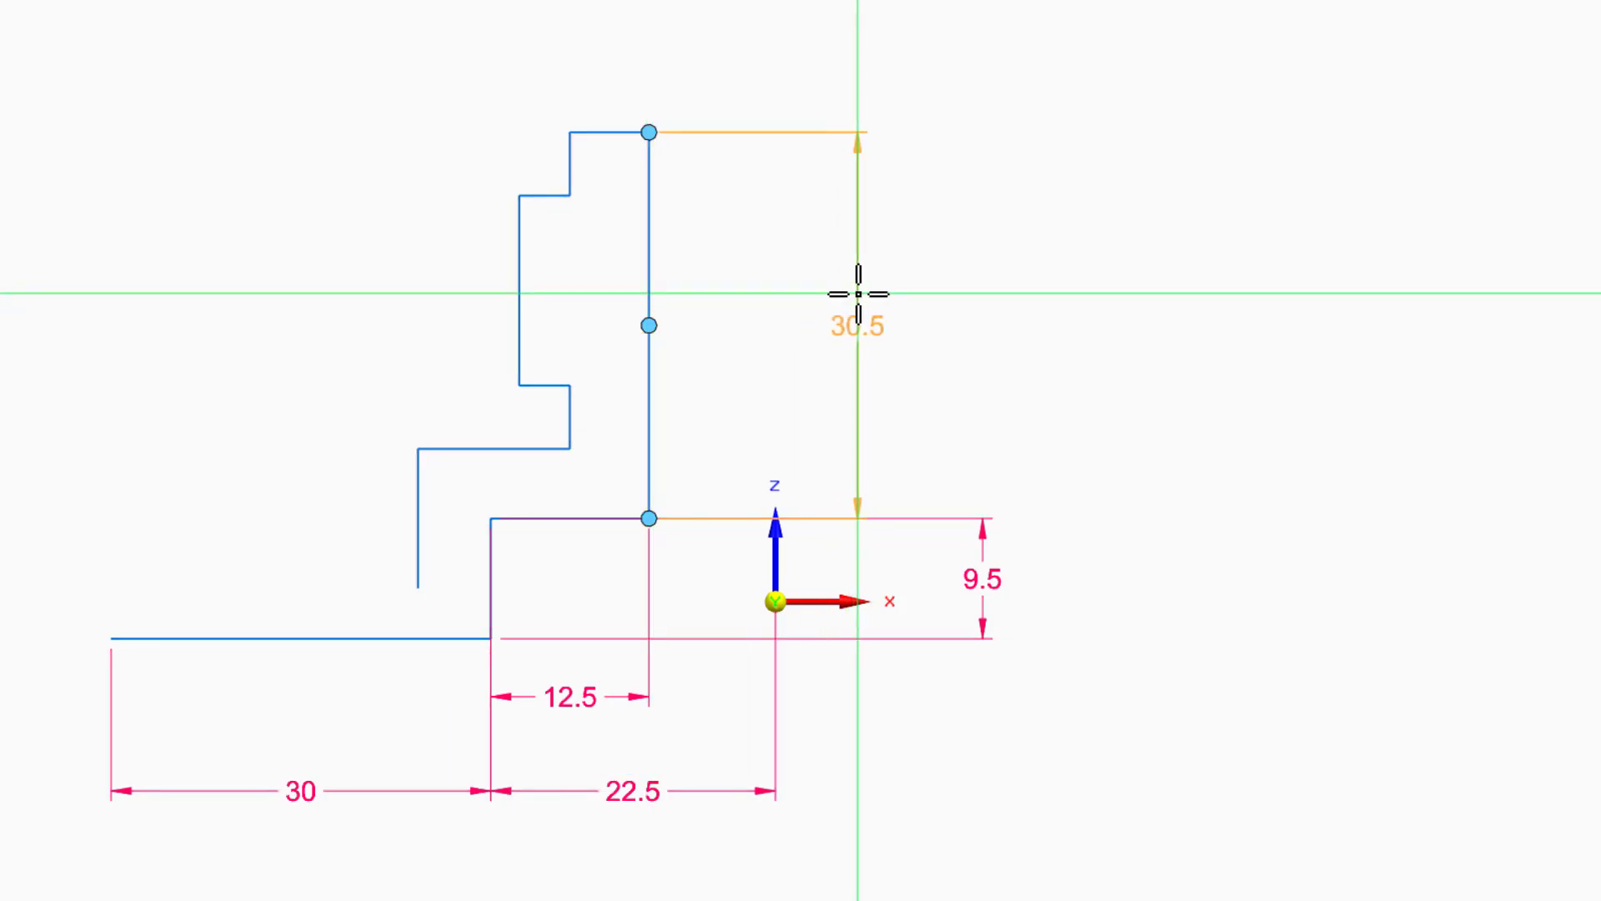
left_click(858, 287)
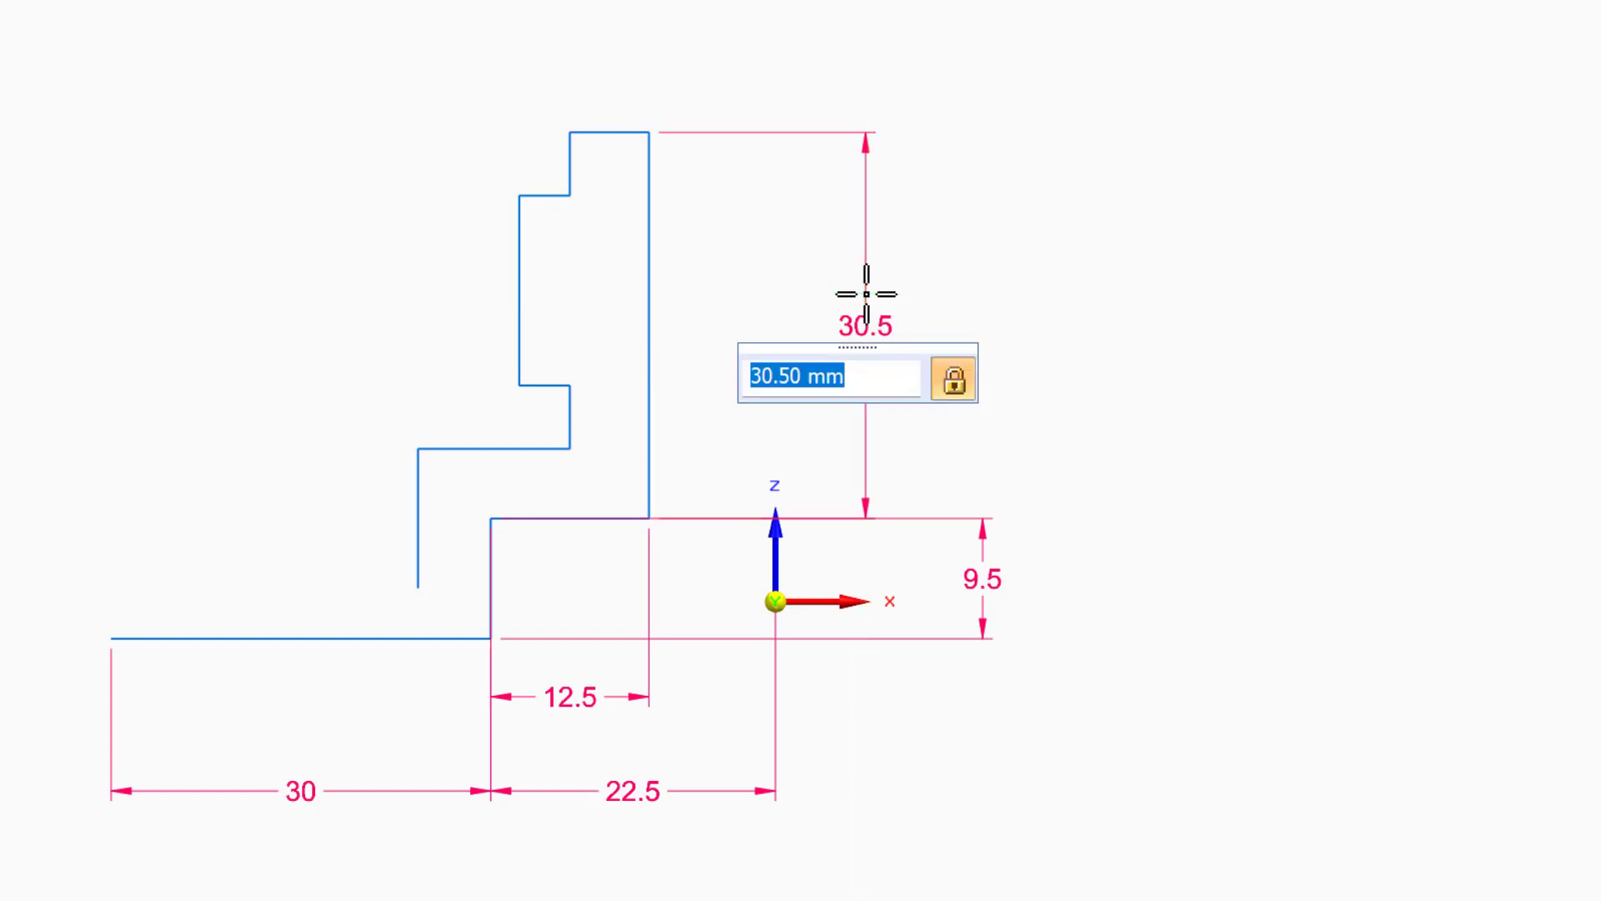
- Dimension the profile's top edge above the sketch and set its length to 7 mm
left_click(612, 130)
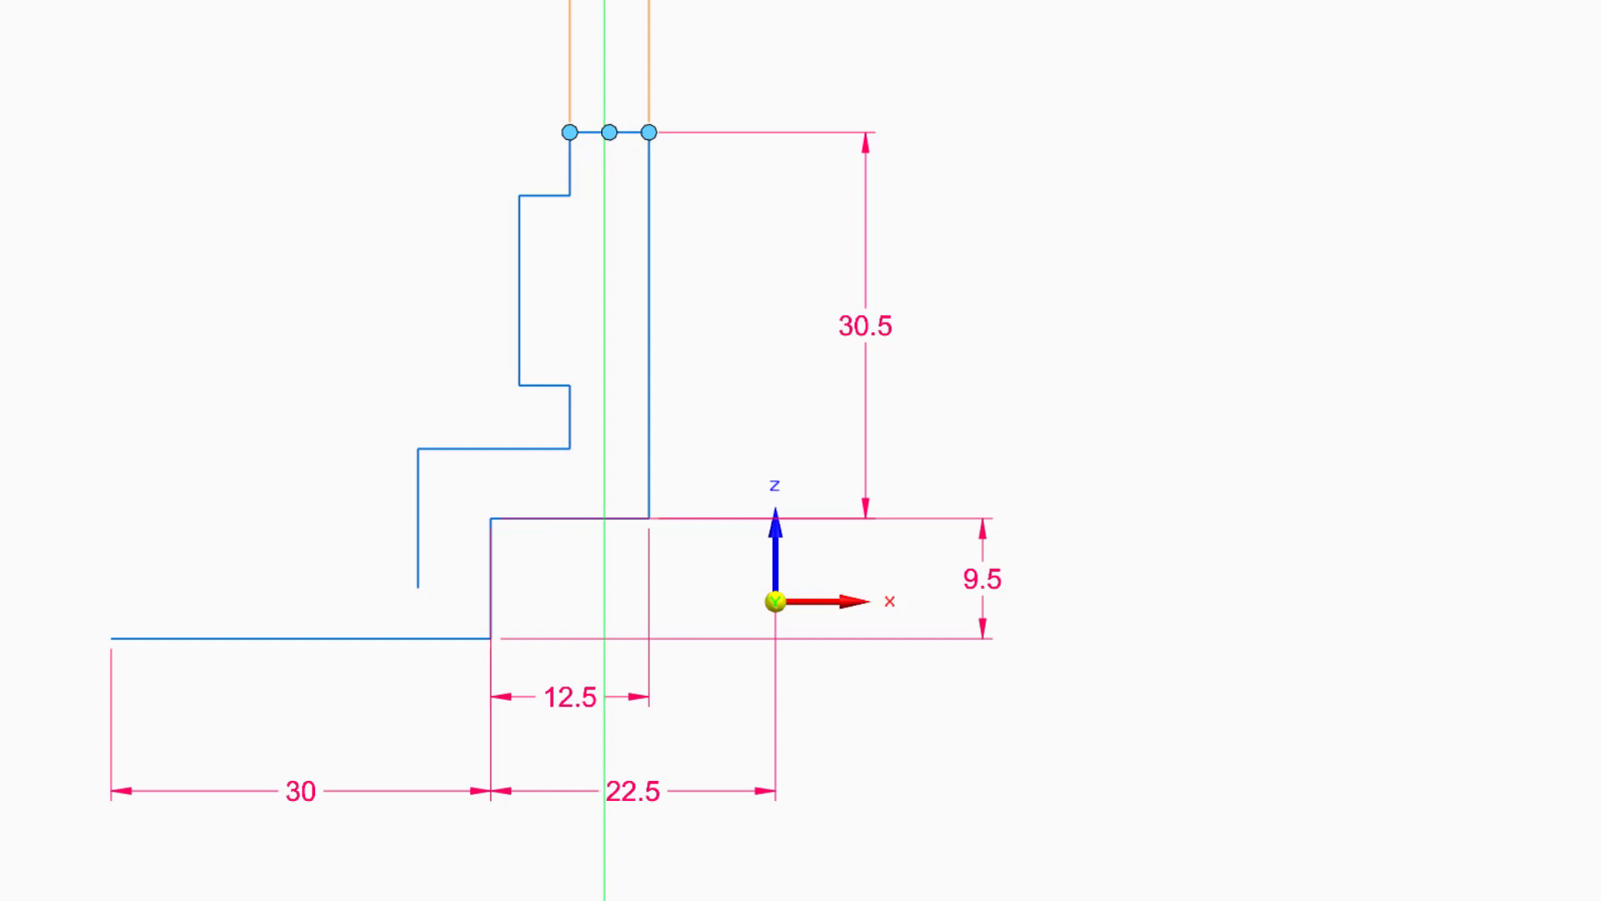
left_click(604, 0)
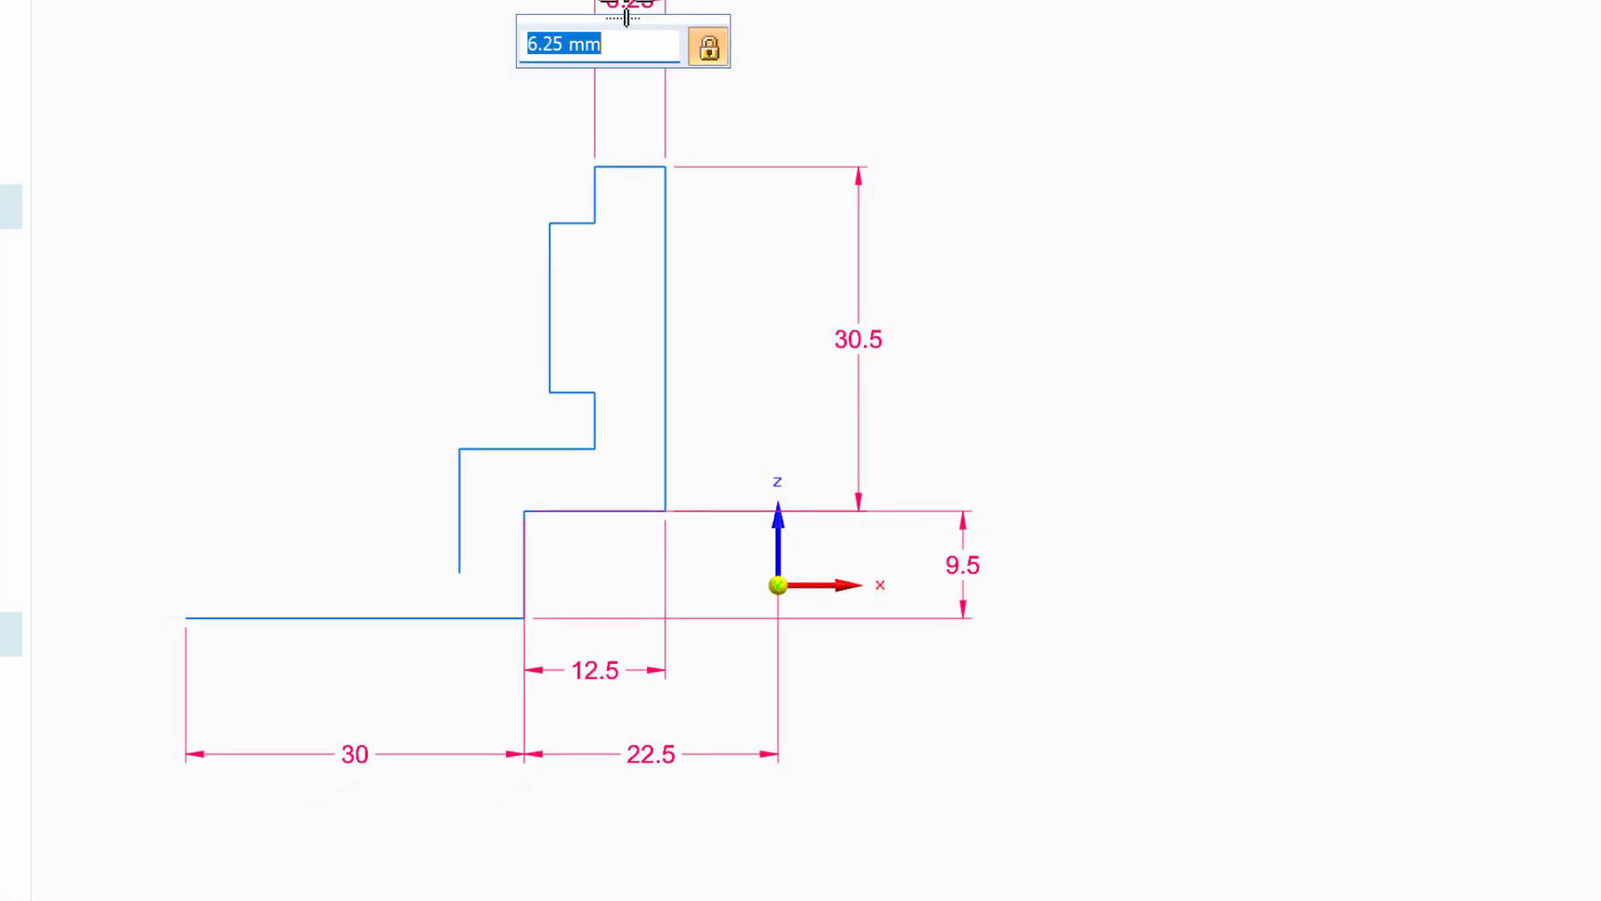
type("7")
key("Return")
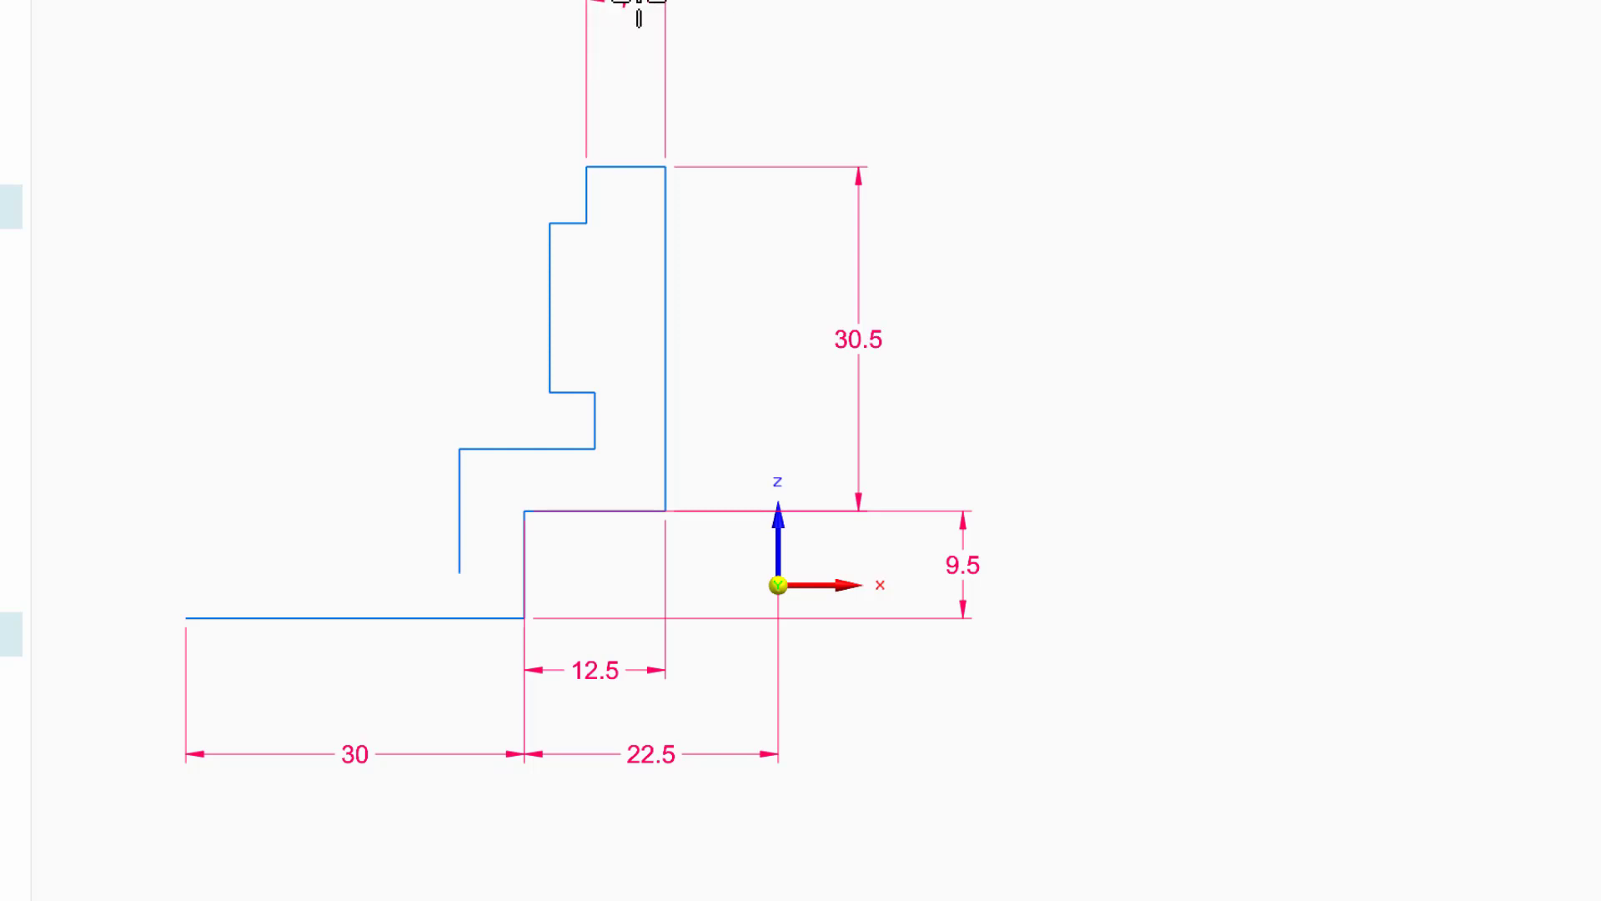
- Dimension the horizontal width of the upper step next to the 7 mm top edge and set it to 4 mm
left_click(573, 223)
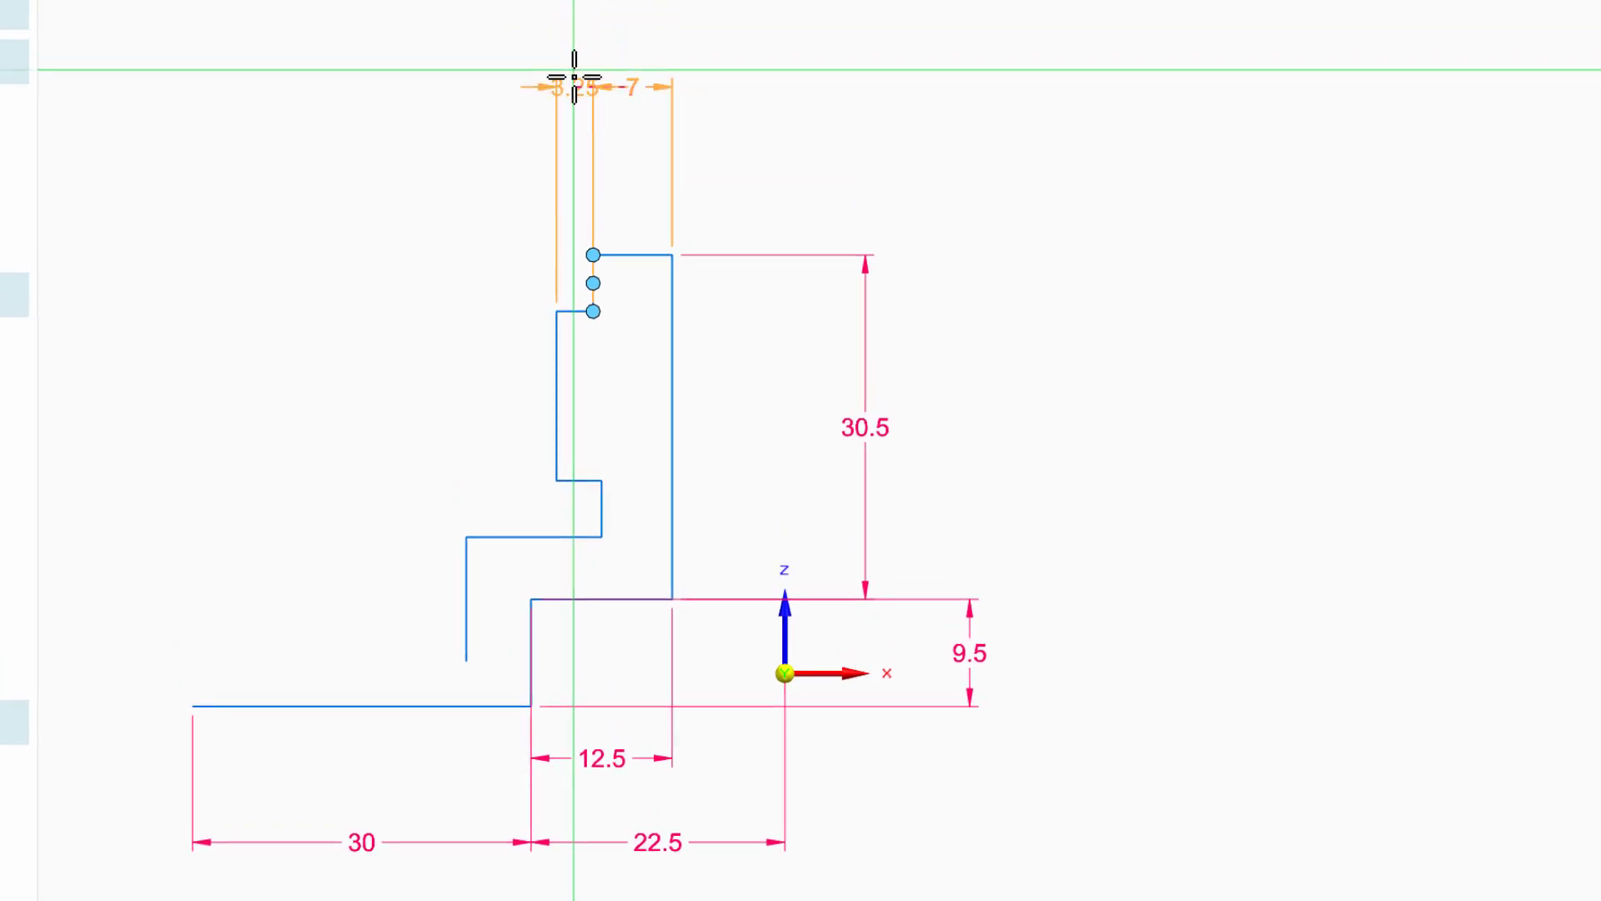
left_click(572, 87)
type("4")
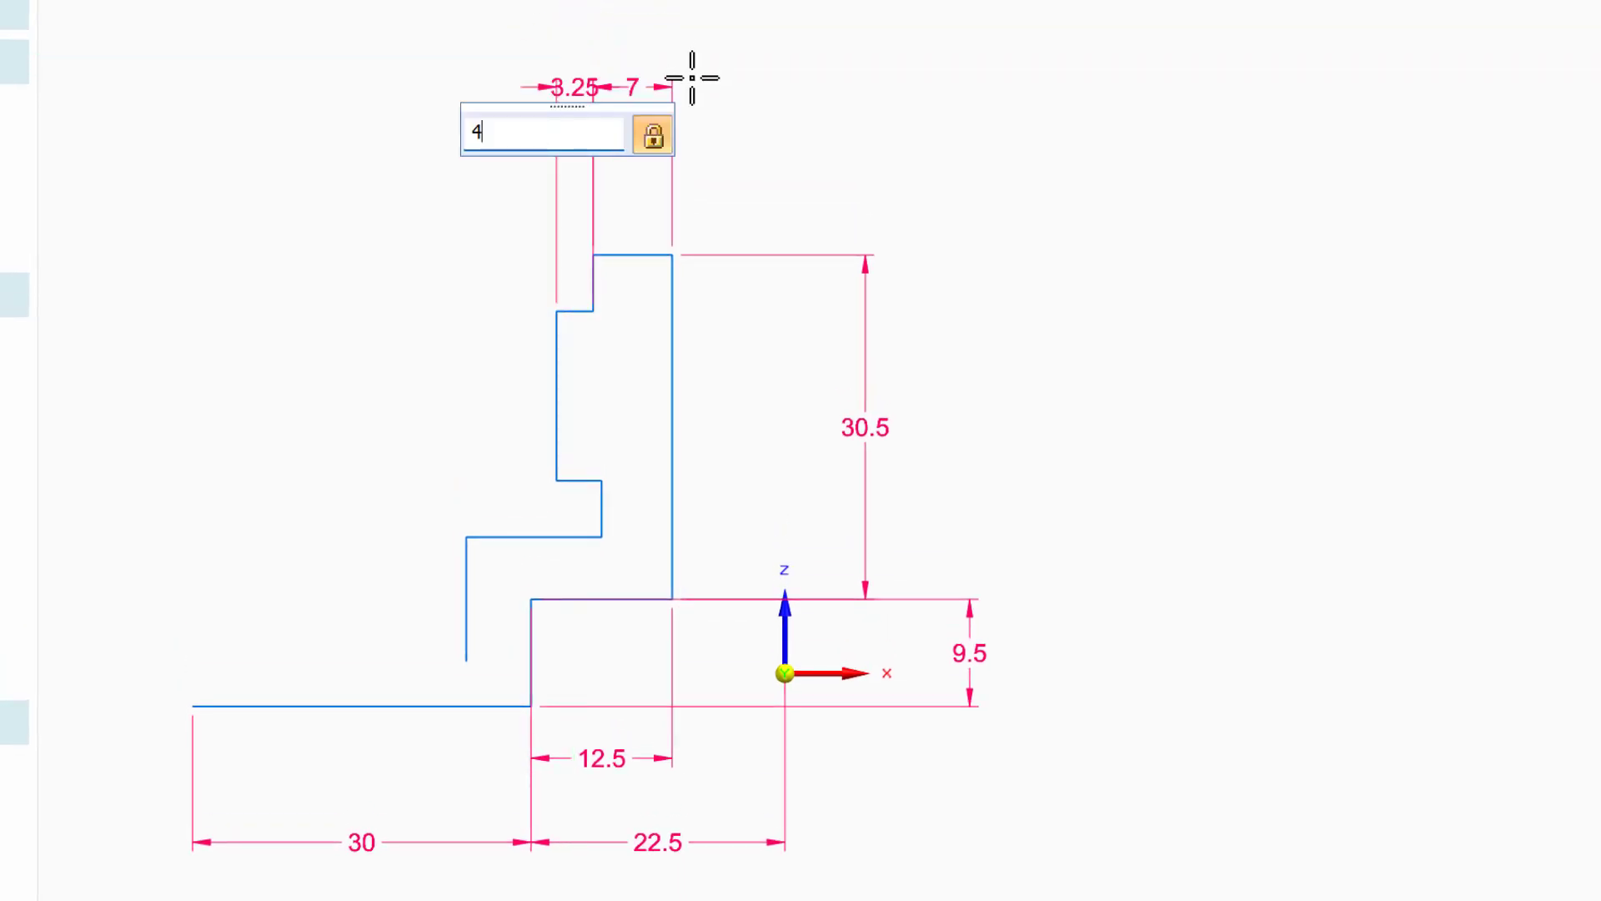
key("Return")
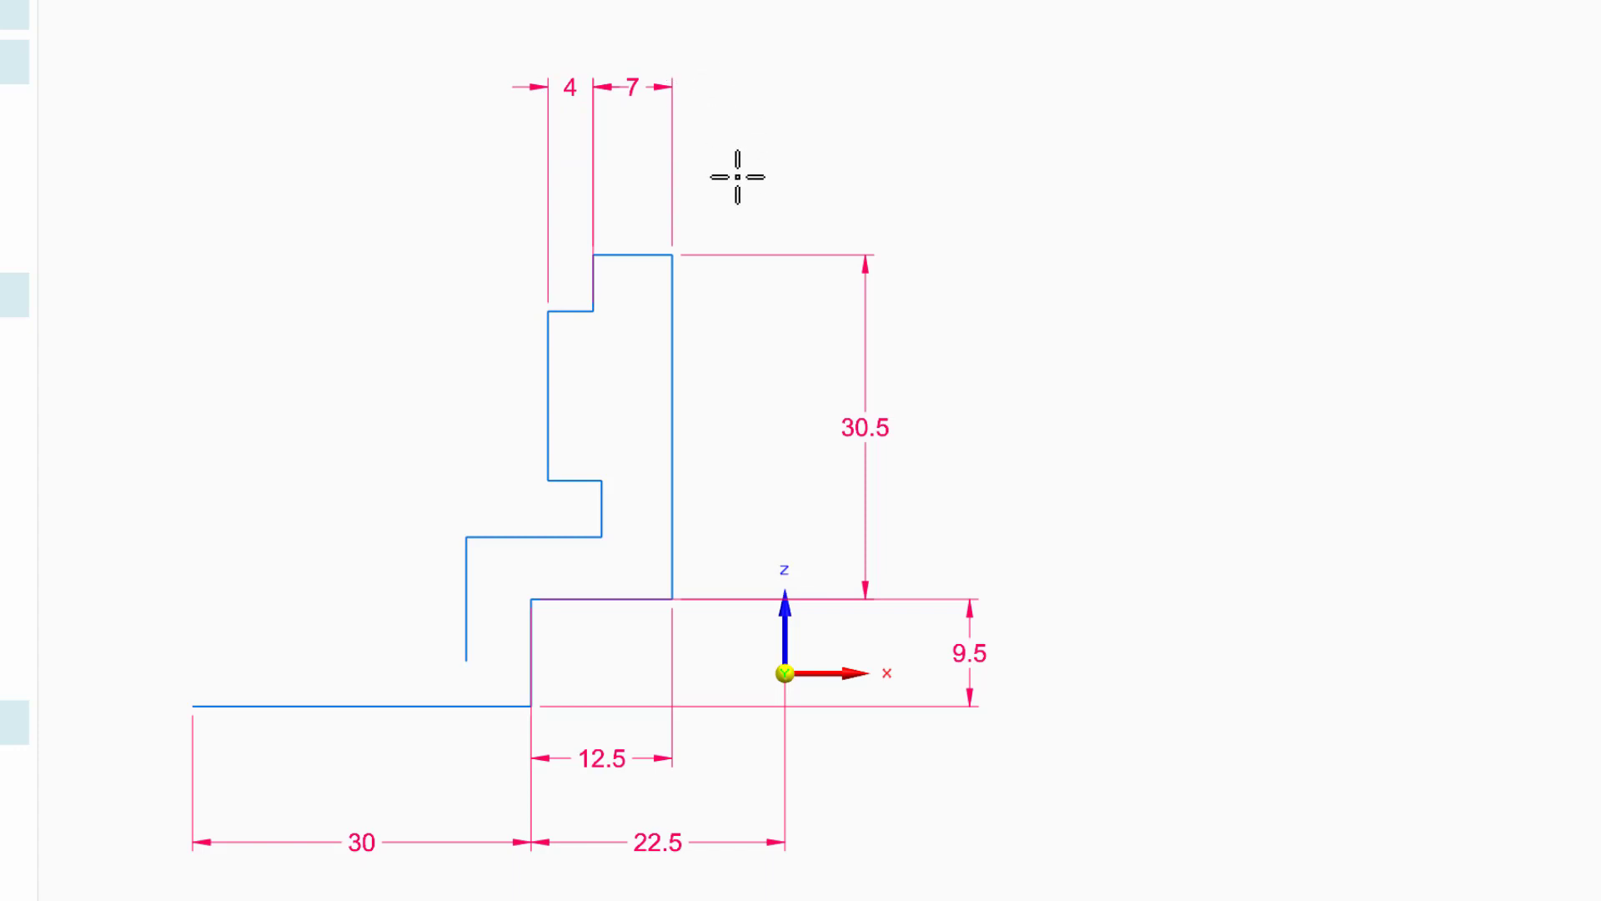
- Dimension the upper step's short vertical edge and the longer outer vertical edge below it, on the side away from the Z axis
left_click(592, 280)
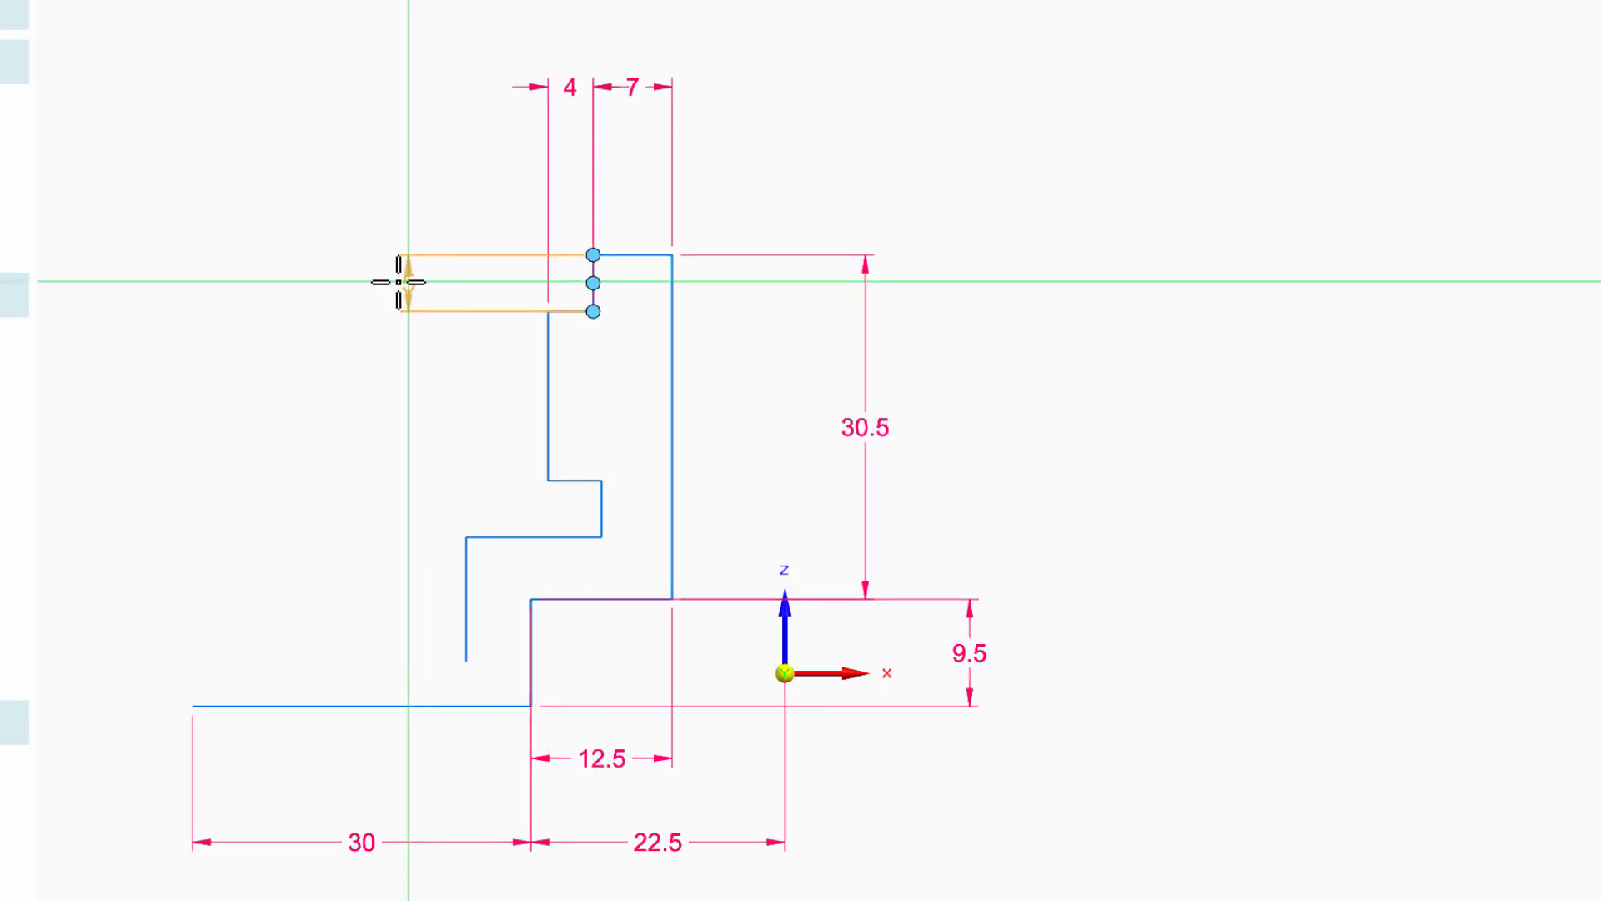
left_click(383, 279)
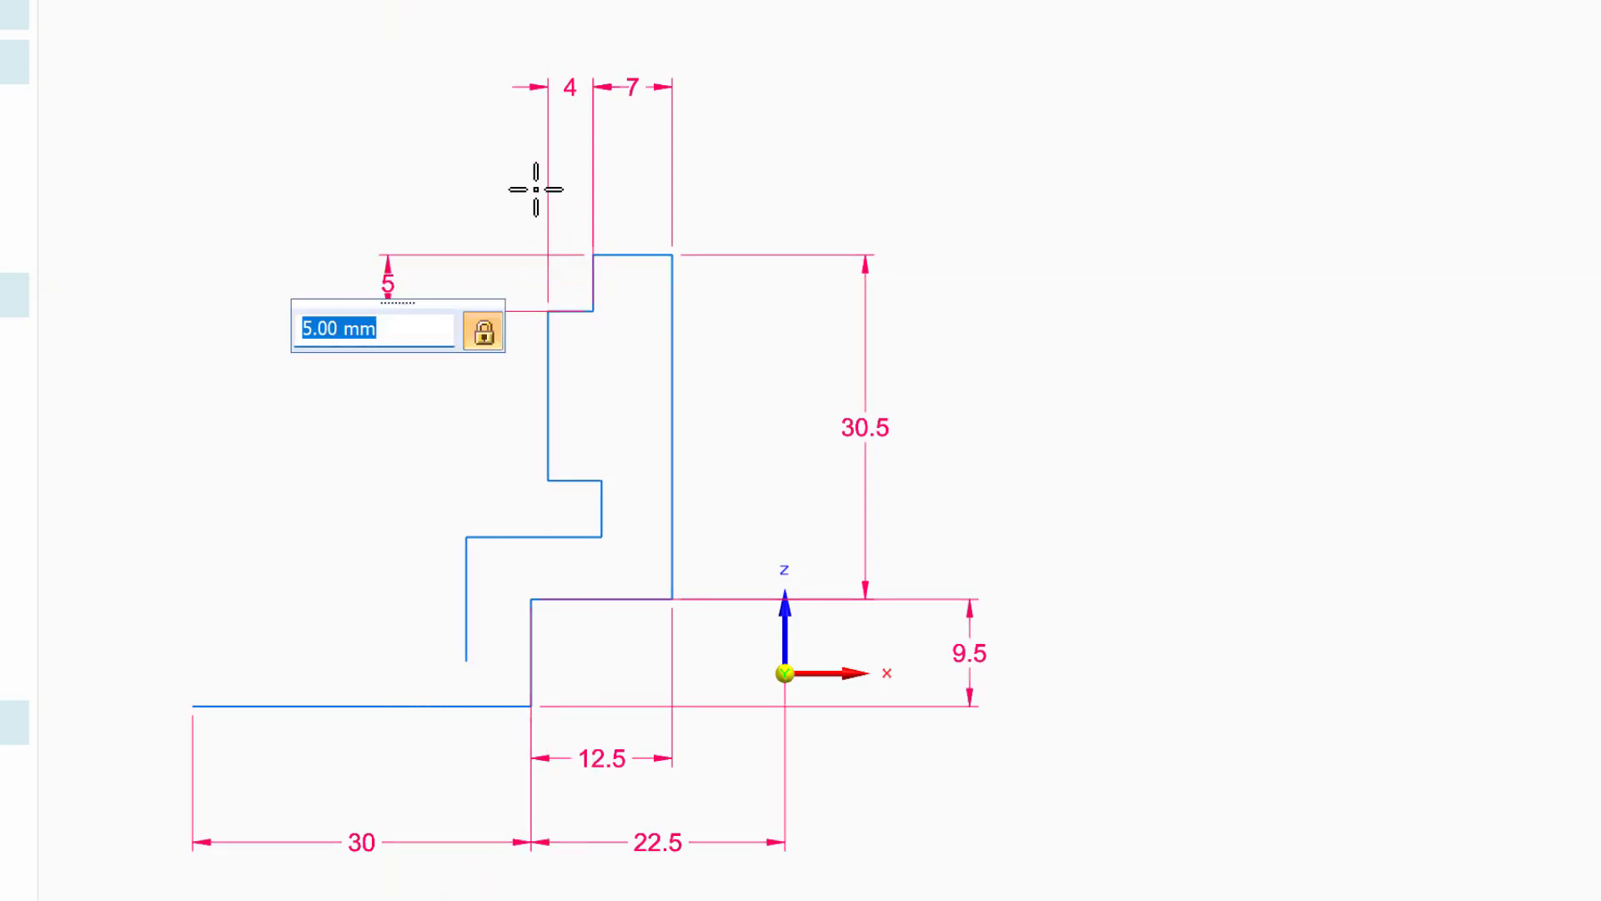
key("Return")
left_click(546, 397)
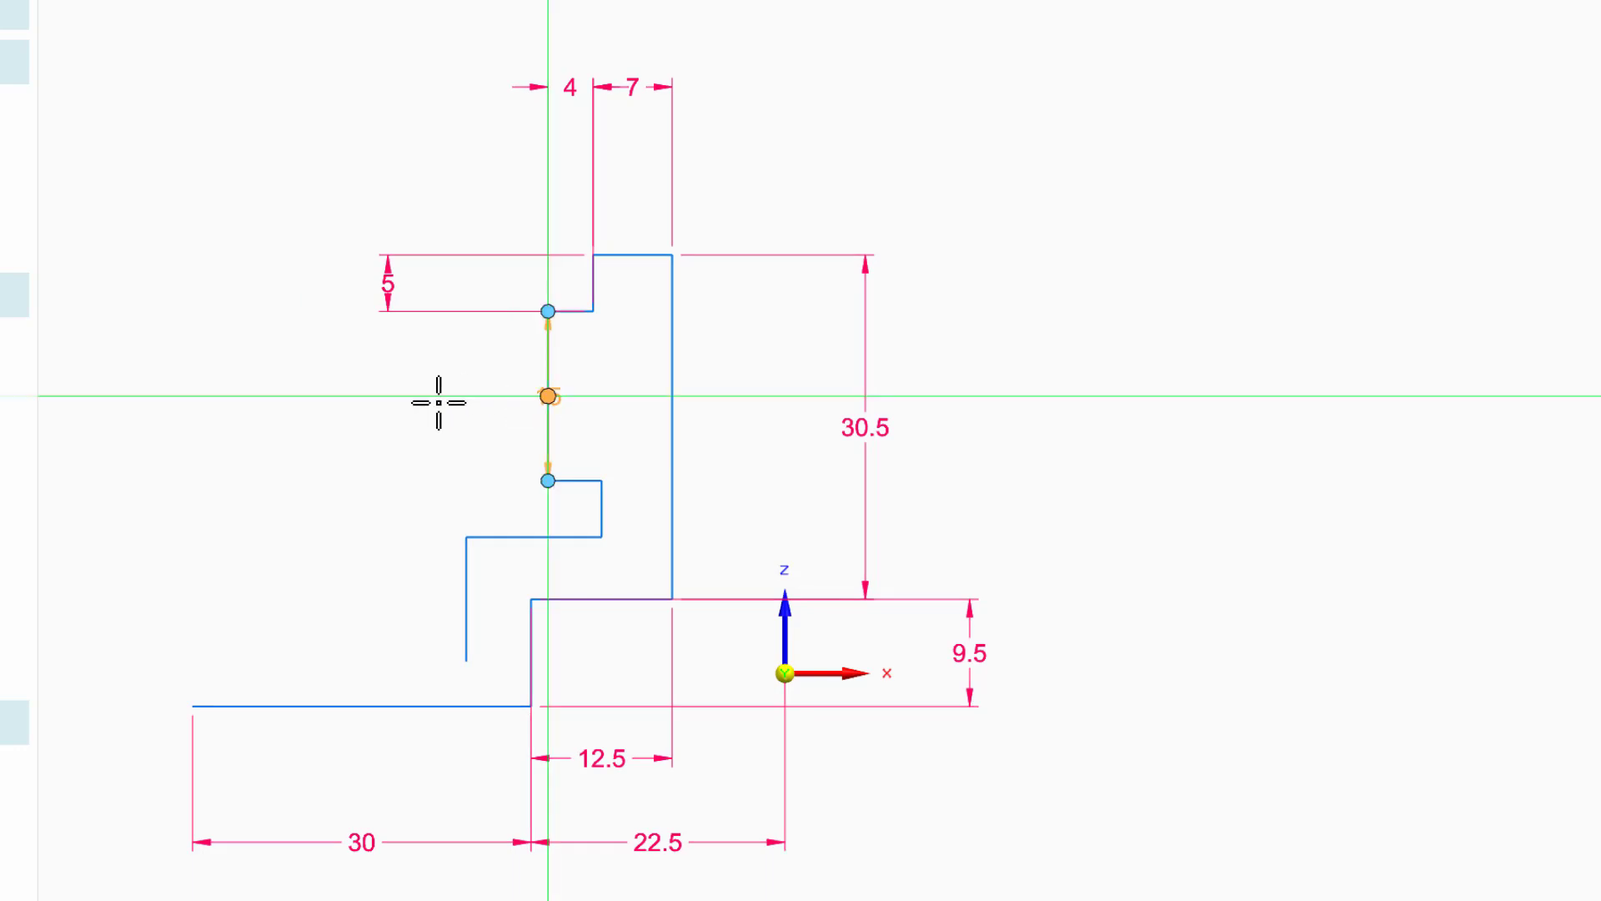
left_click(389, 400)
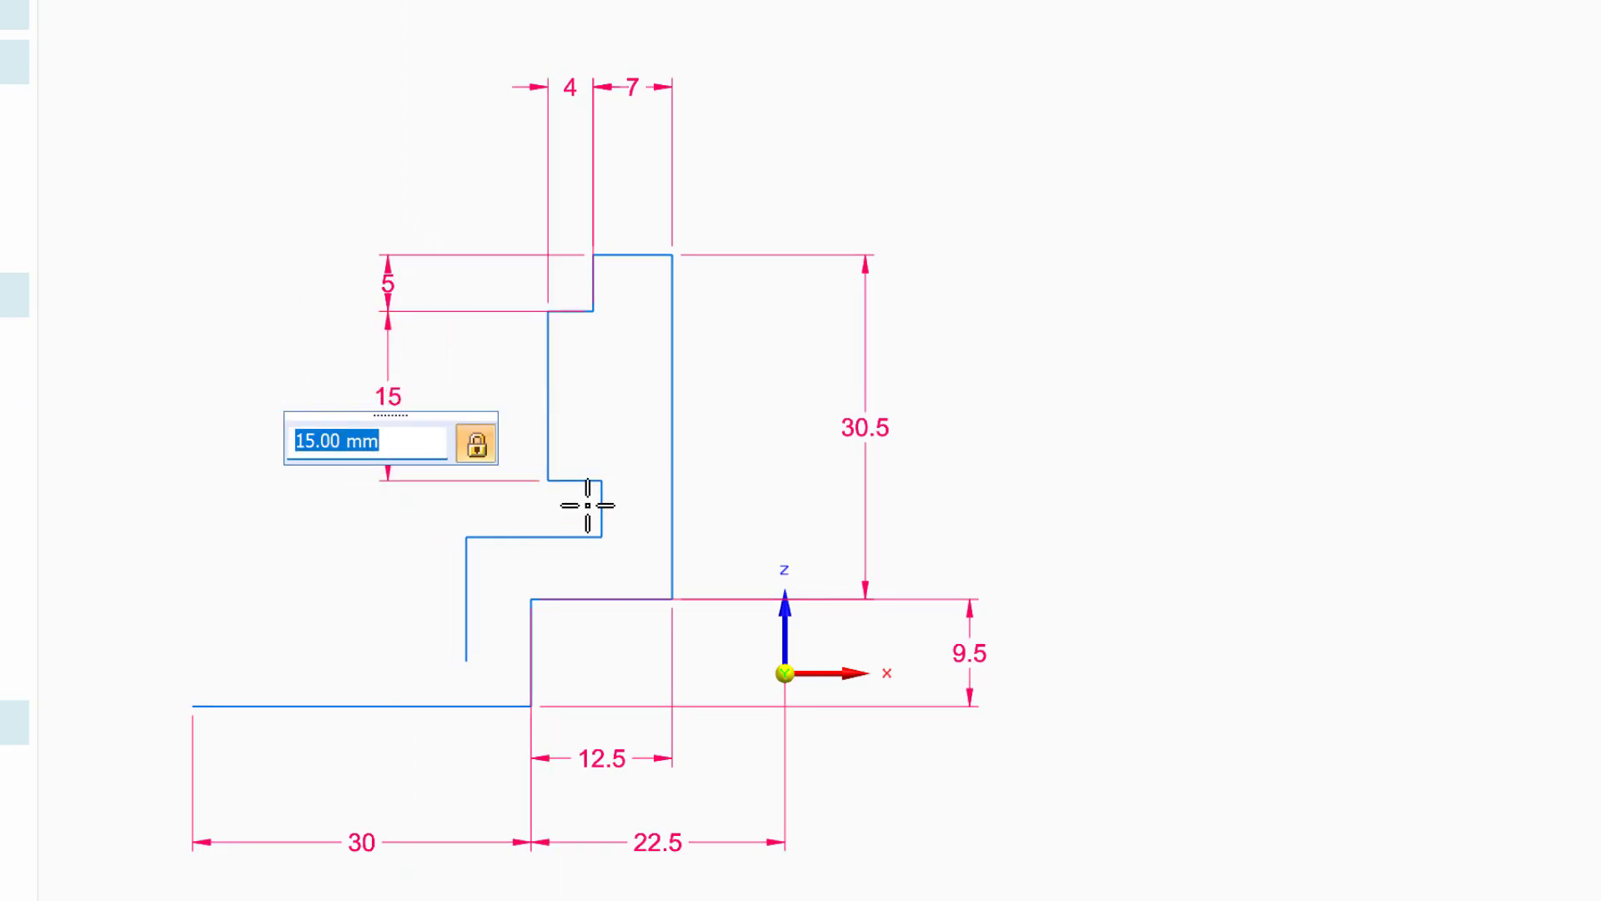
- Dimension the groove's short vertical edge and the outer vertical edge directly below the groove, on the side away from the Z axis
key("Return")
left_click_drag(602, 507, 401, 508)
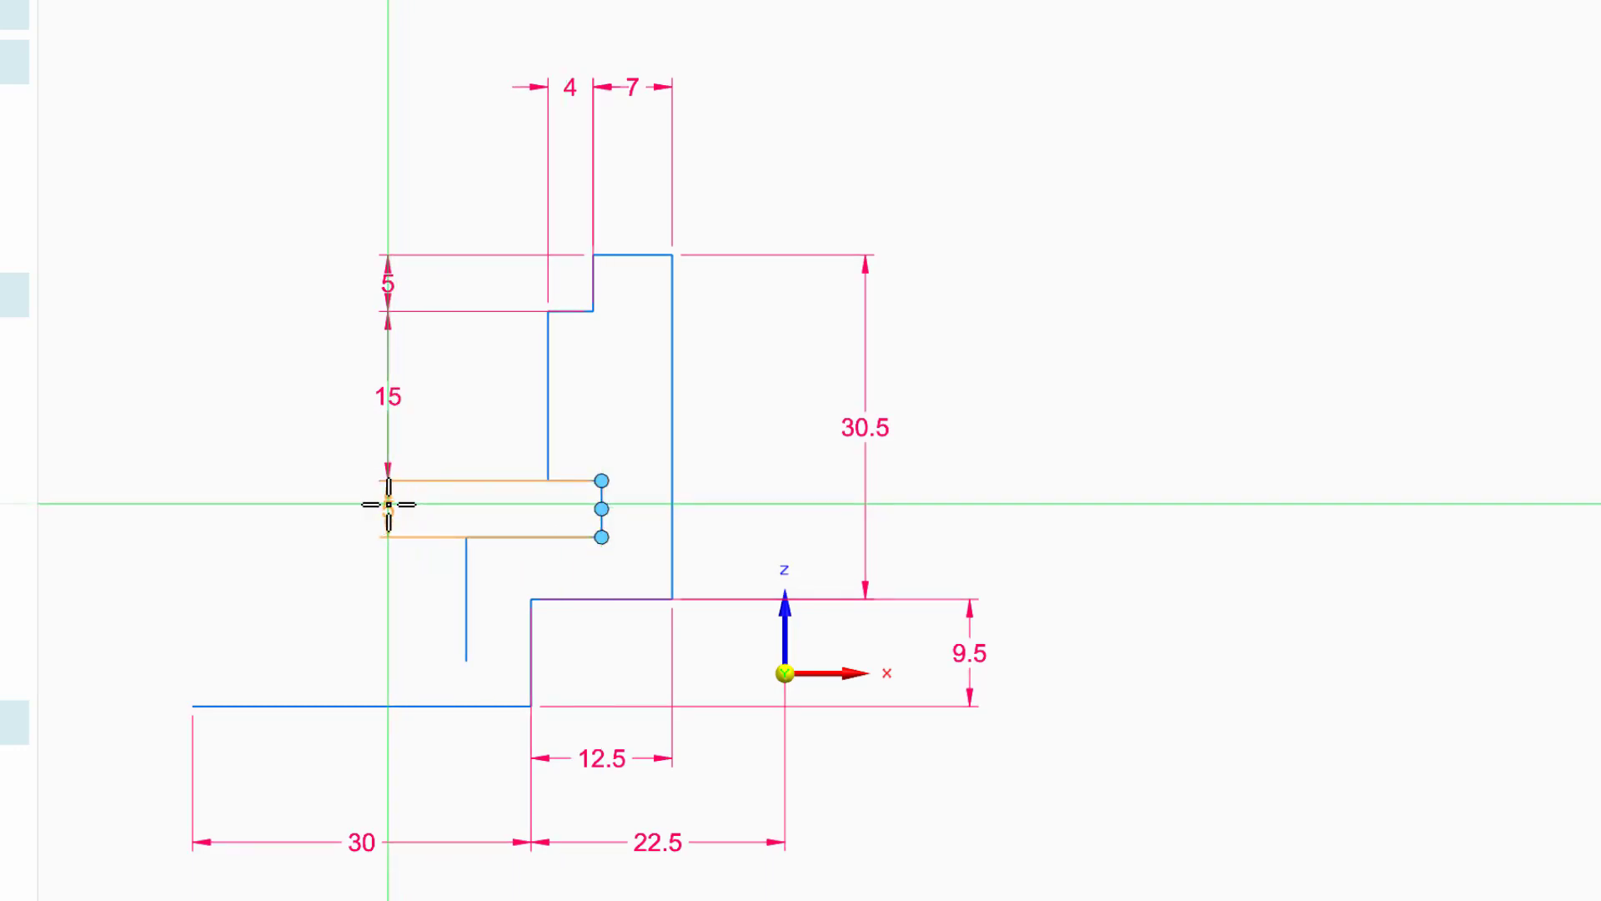
left_click(384, 505)
key("Return")
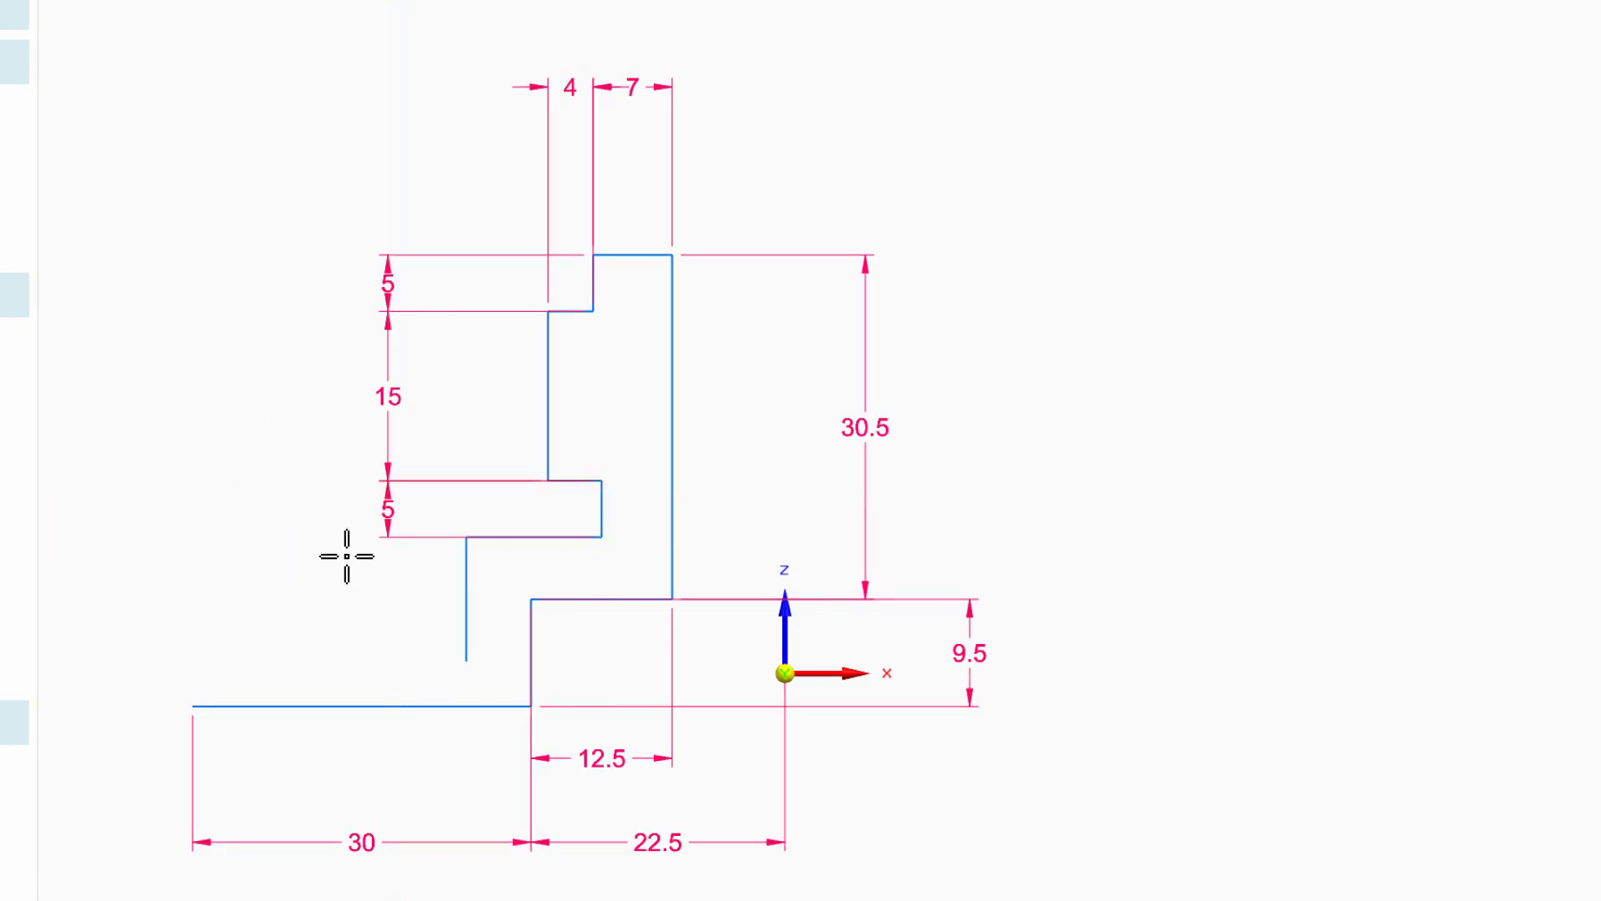
left_click(464, 606)
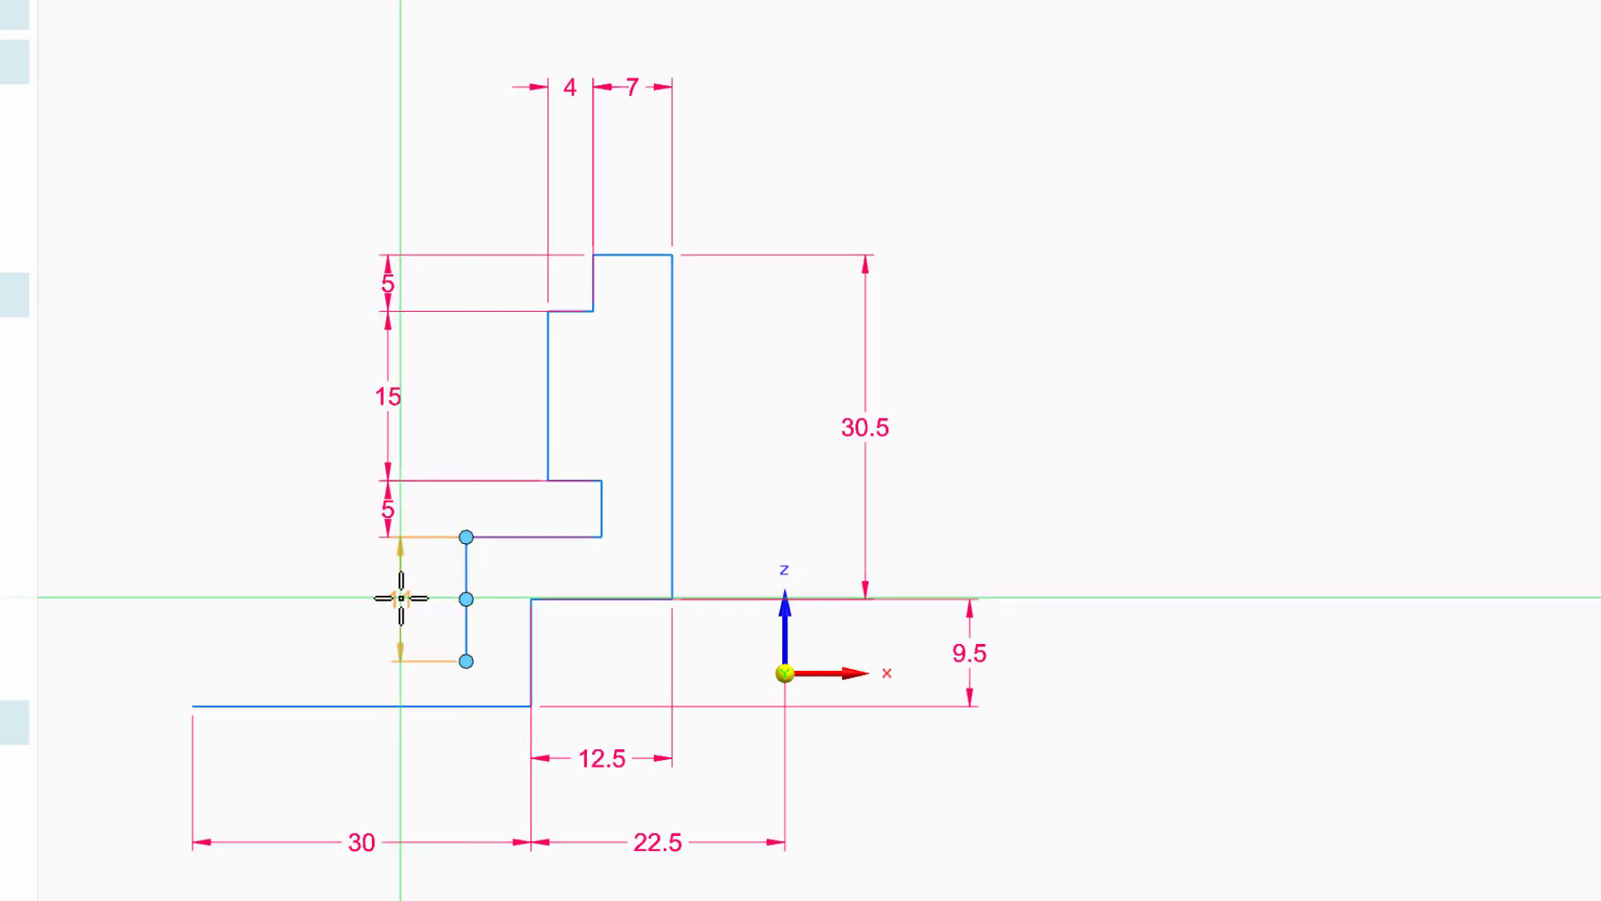
left_click(386, 598)
key("Return")
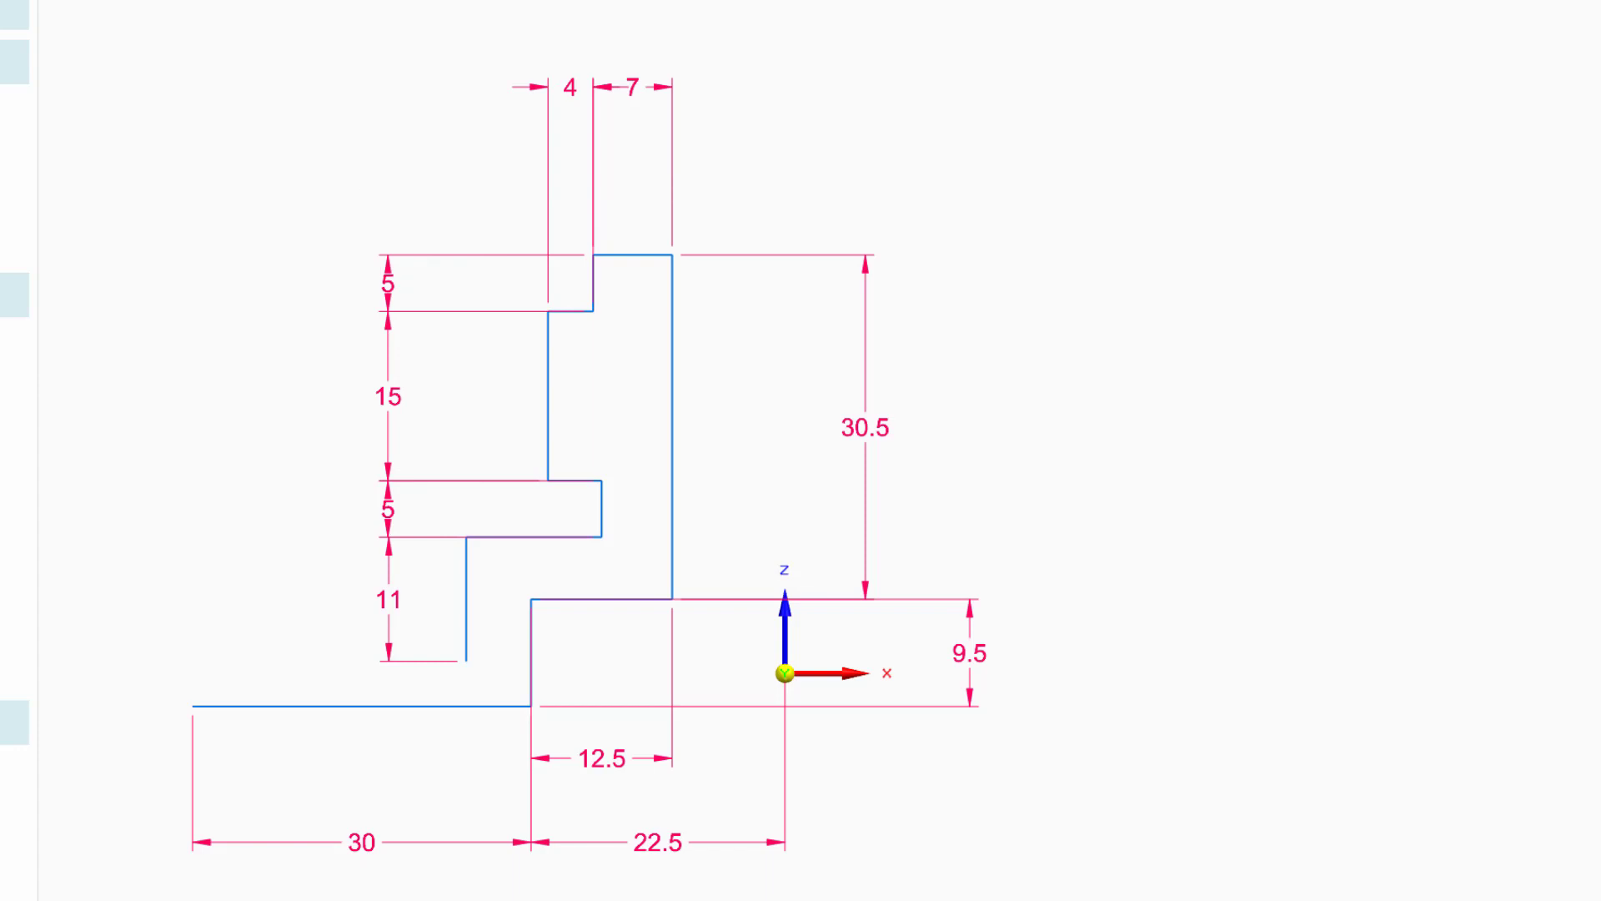
- Draw a 23.5 mm horizontal line from the lower end of the 11 mm vertical edge, running away from the Z axis
left_click(465, 661)
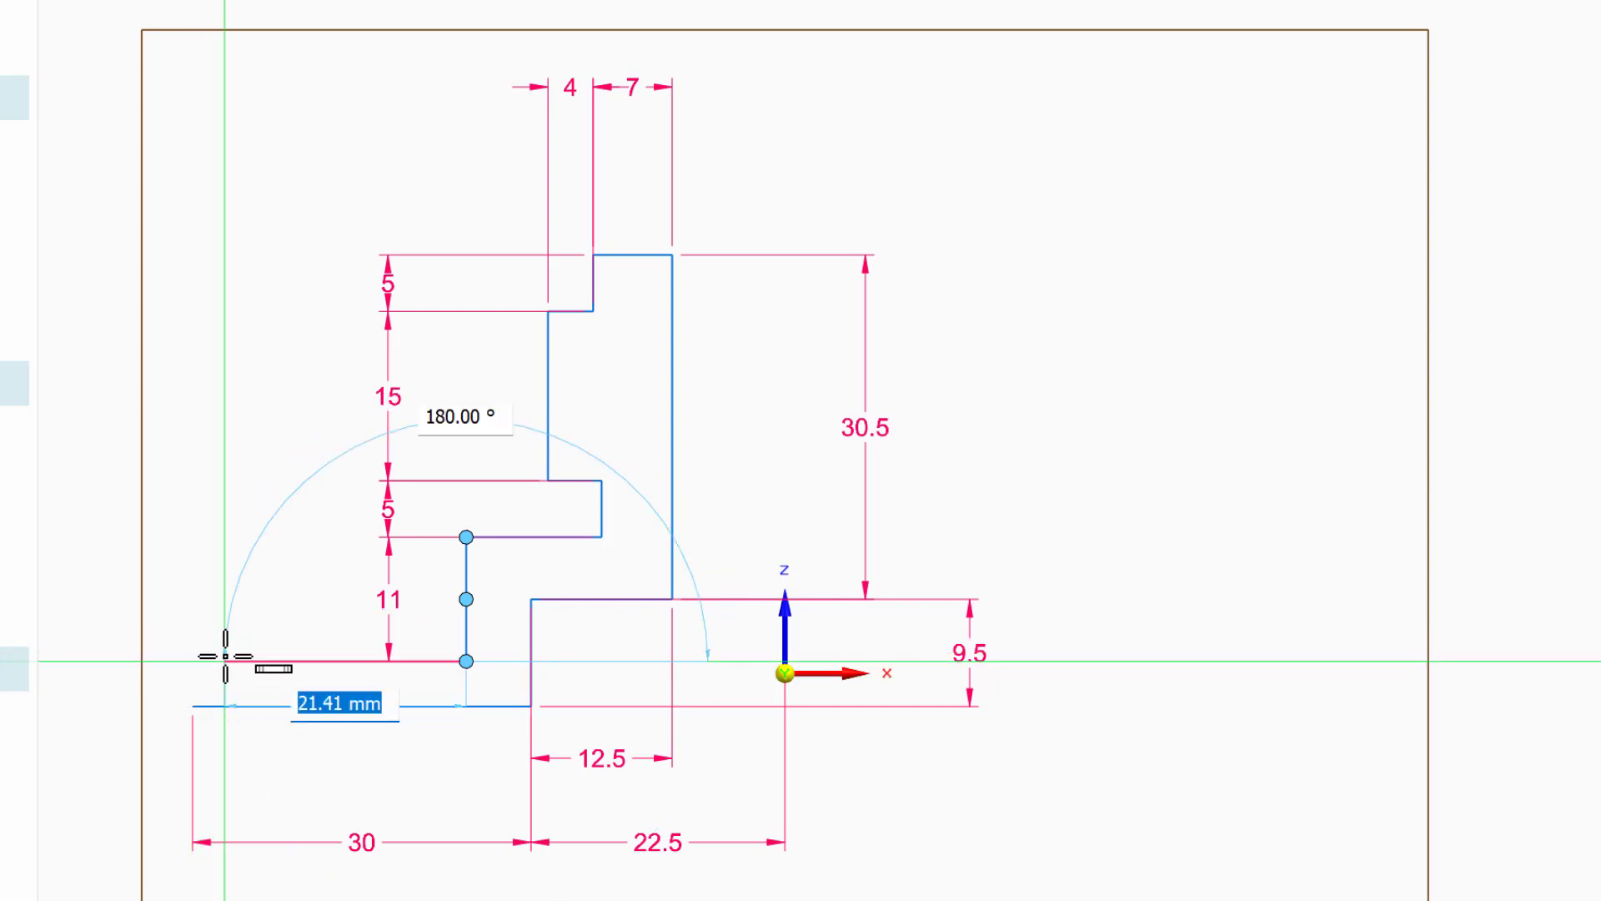
type("2")
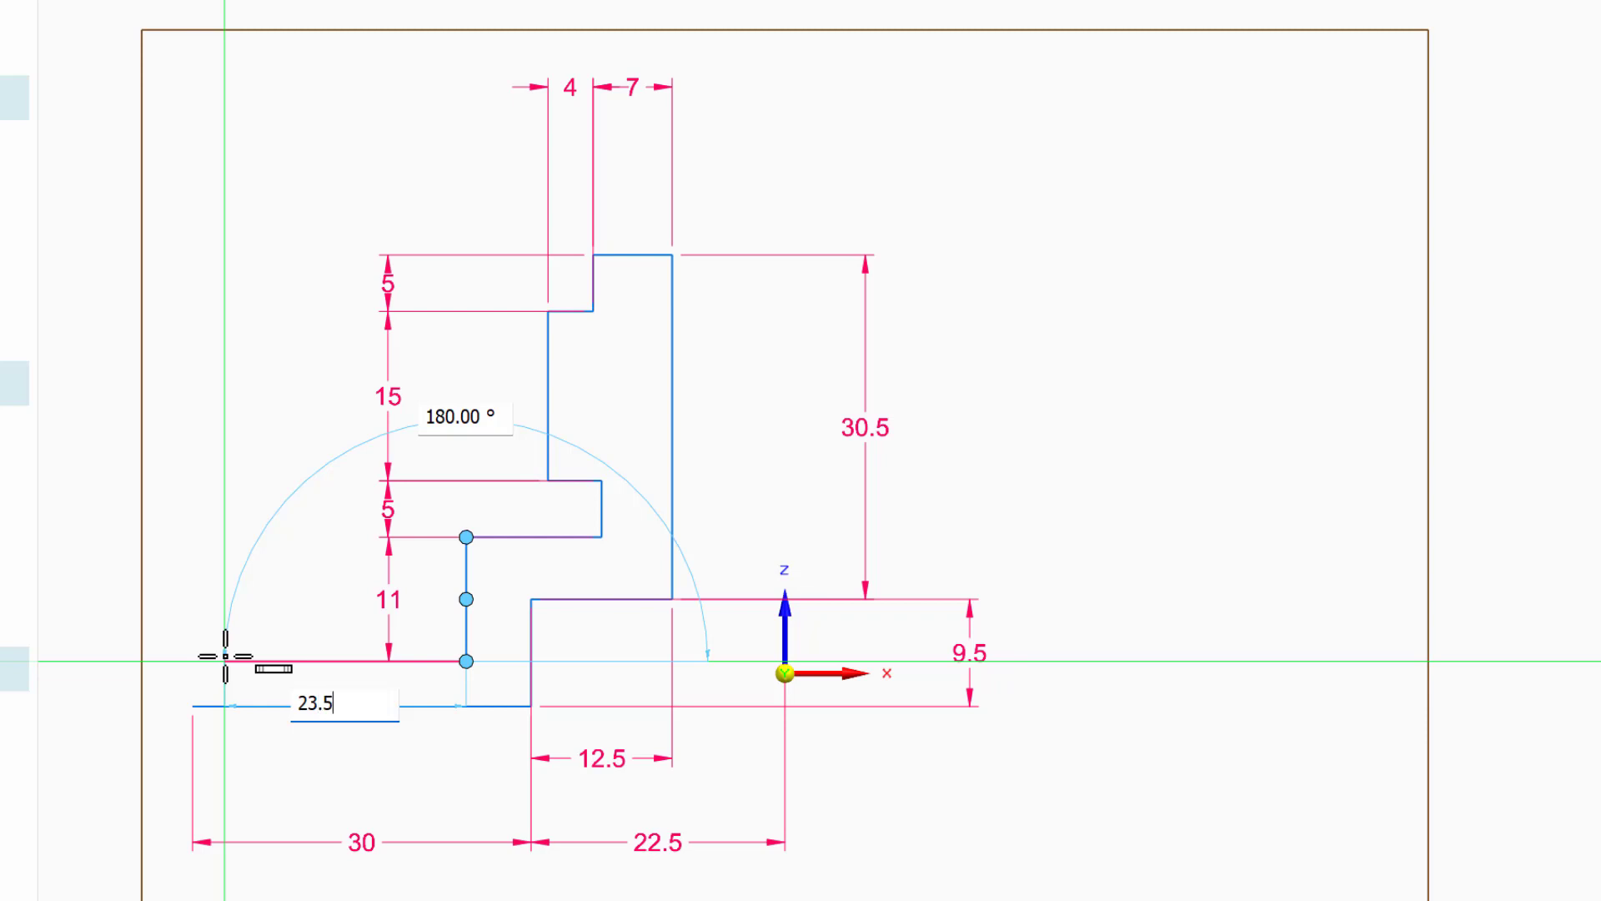
type("3.5")
key("Tab")
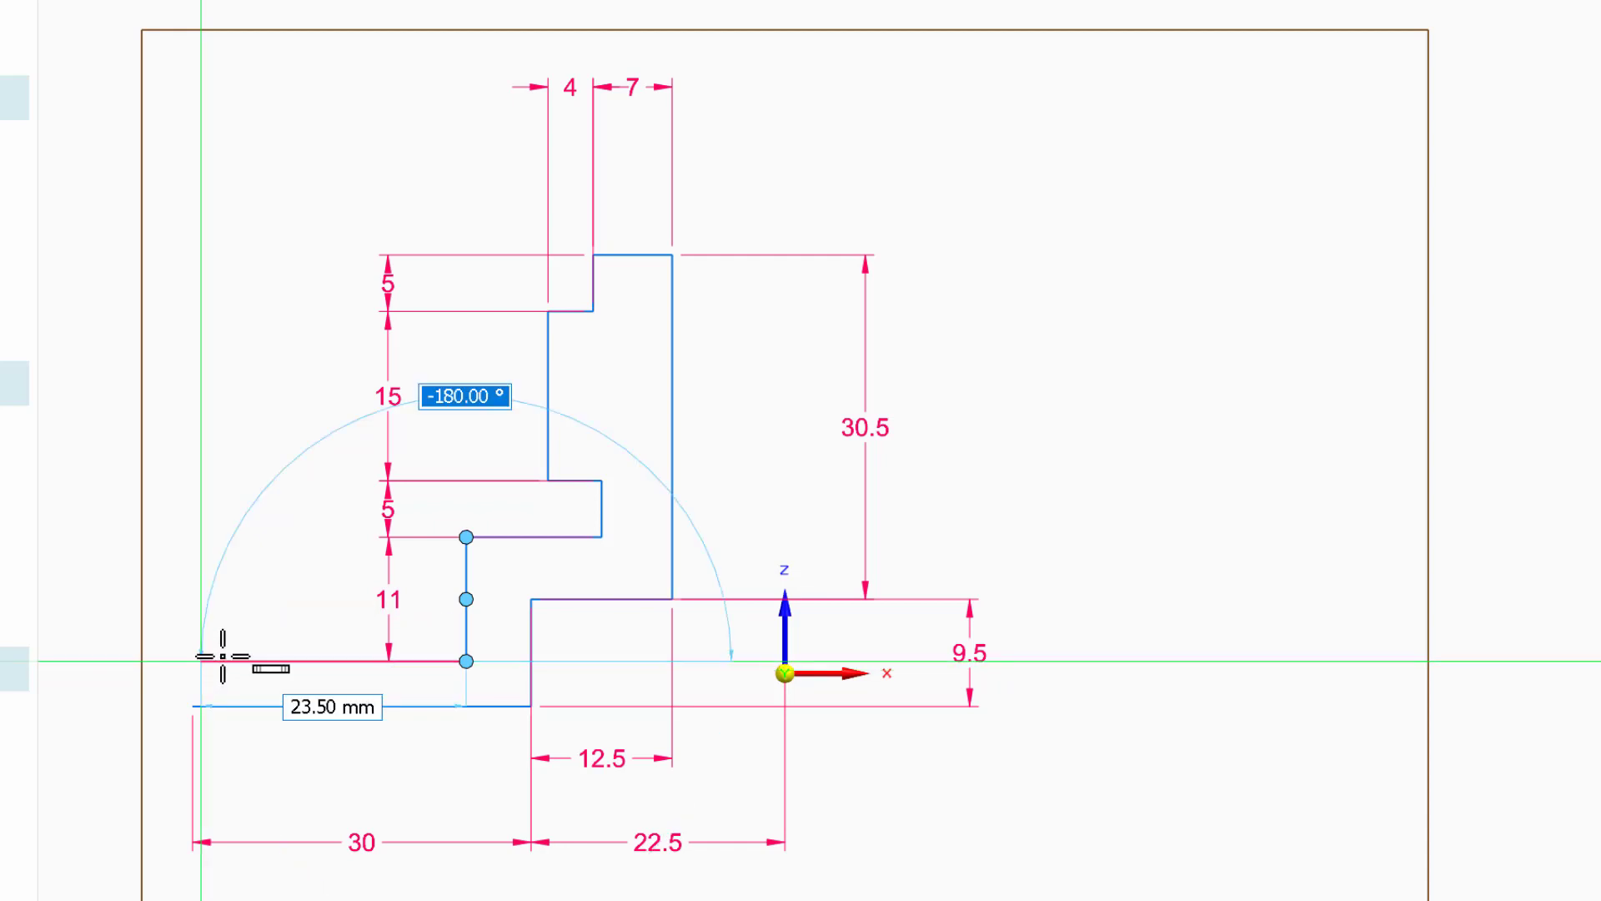
left_click(219, 654)
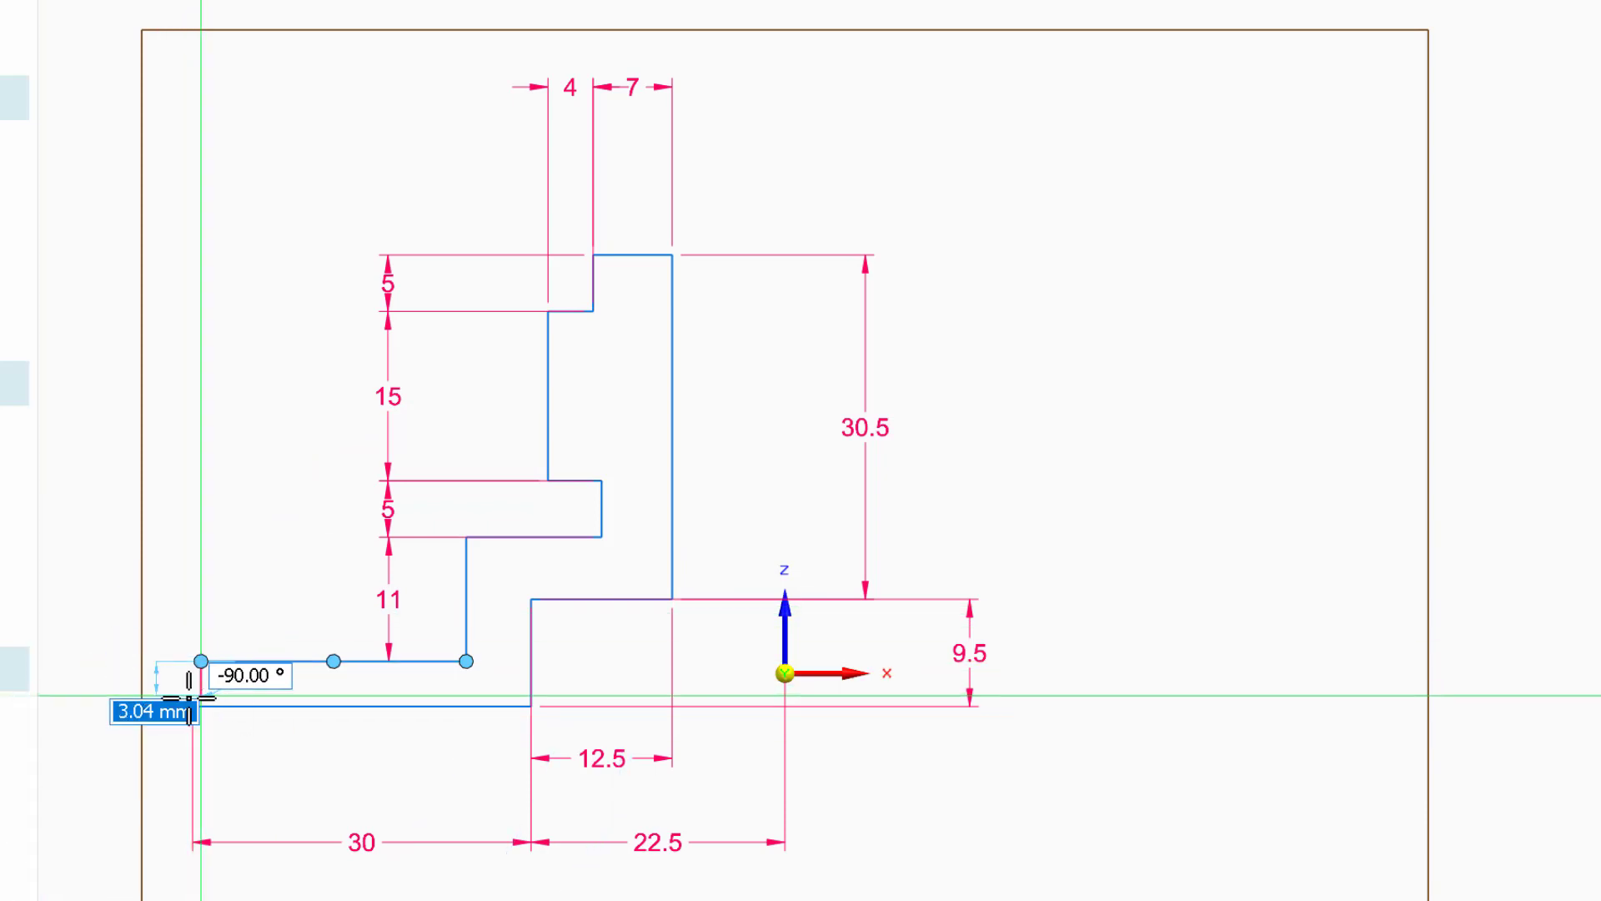
key("Escape")
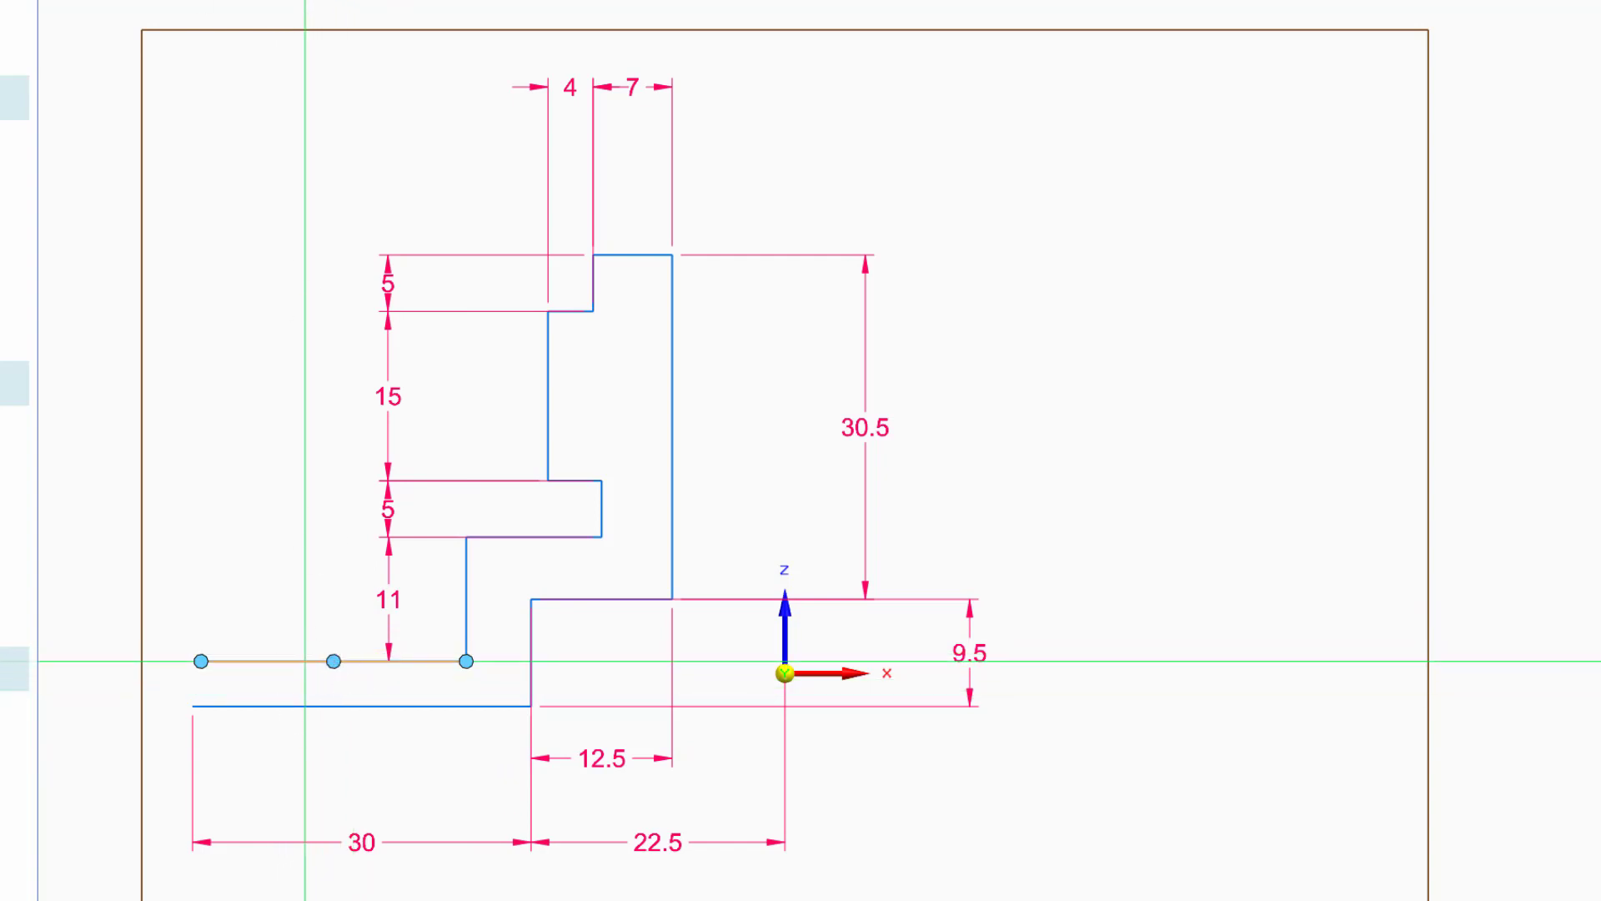
- Dimension the length of the flange's upper horizontal edge, placing the dimension below the profile
left_click(305, 661)
key("Escape")
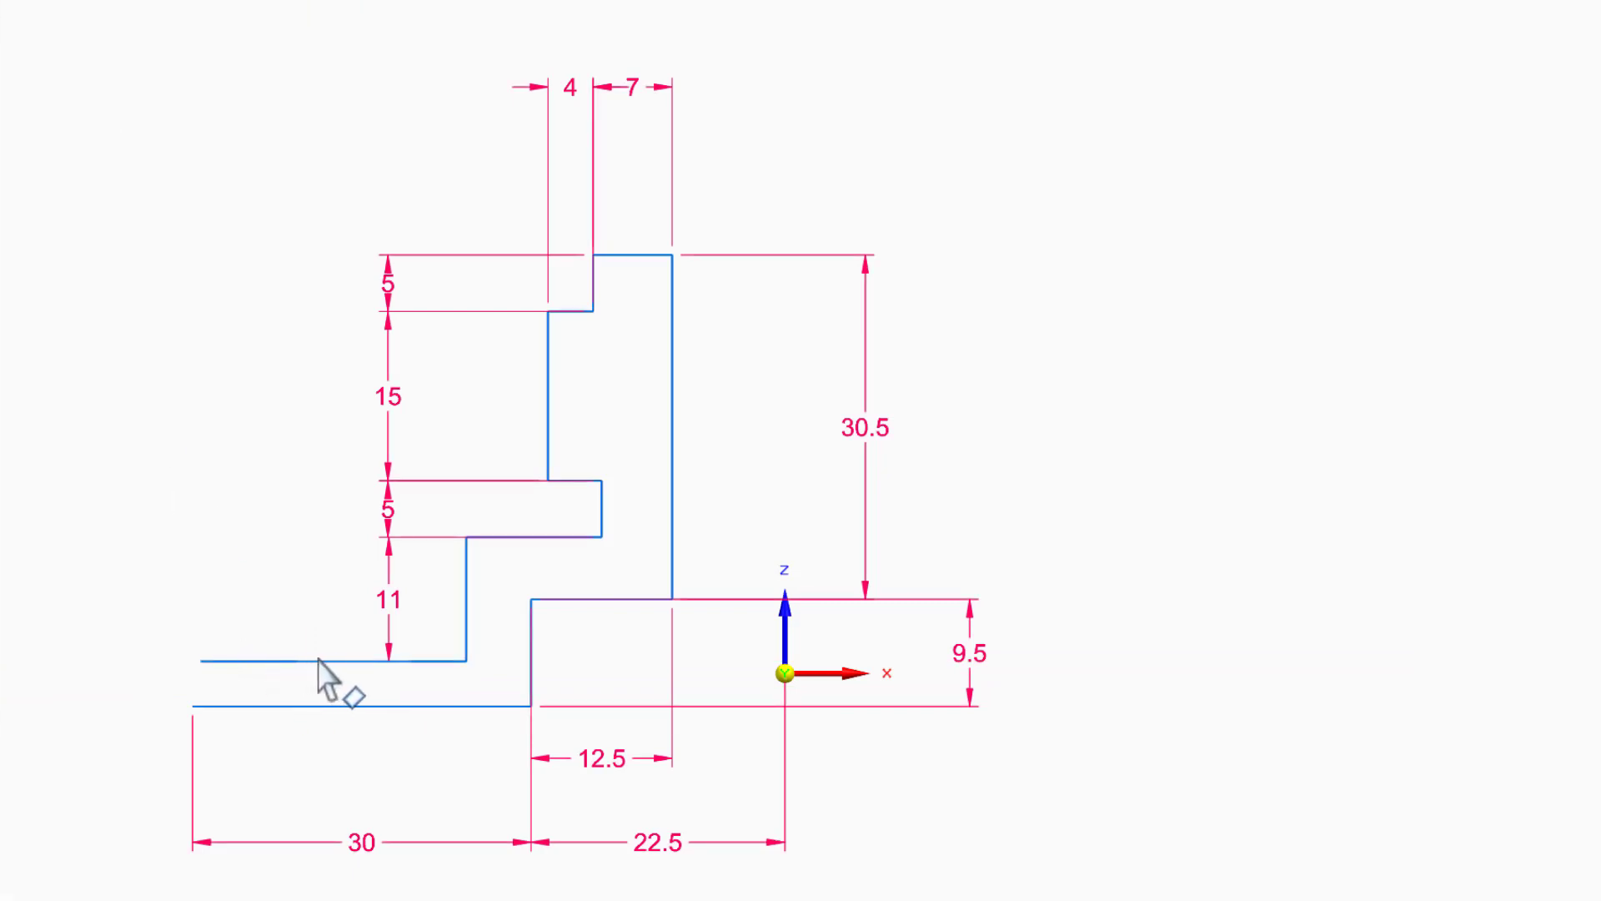
key("l")
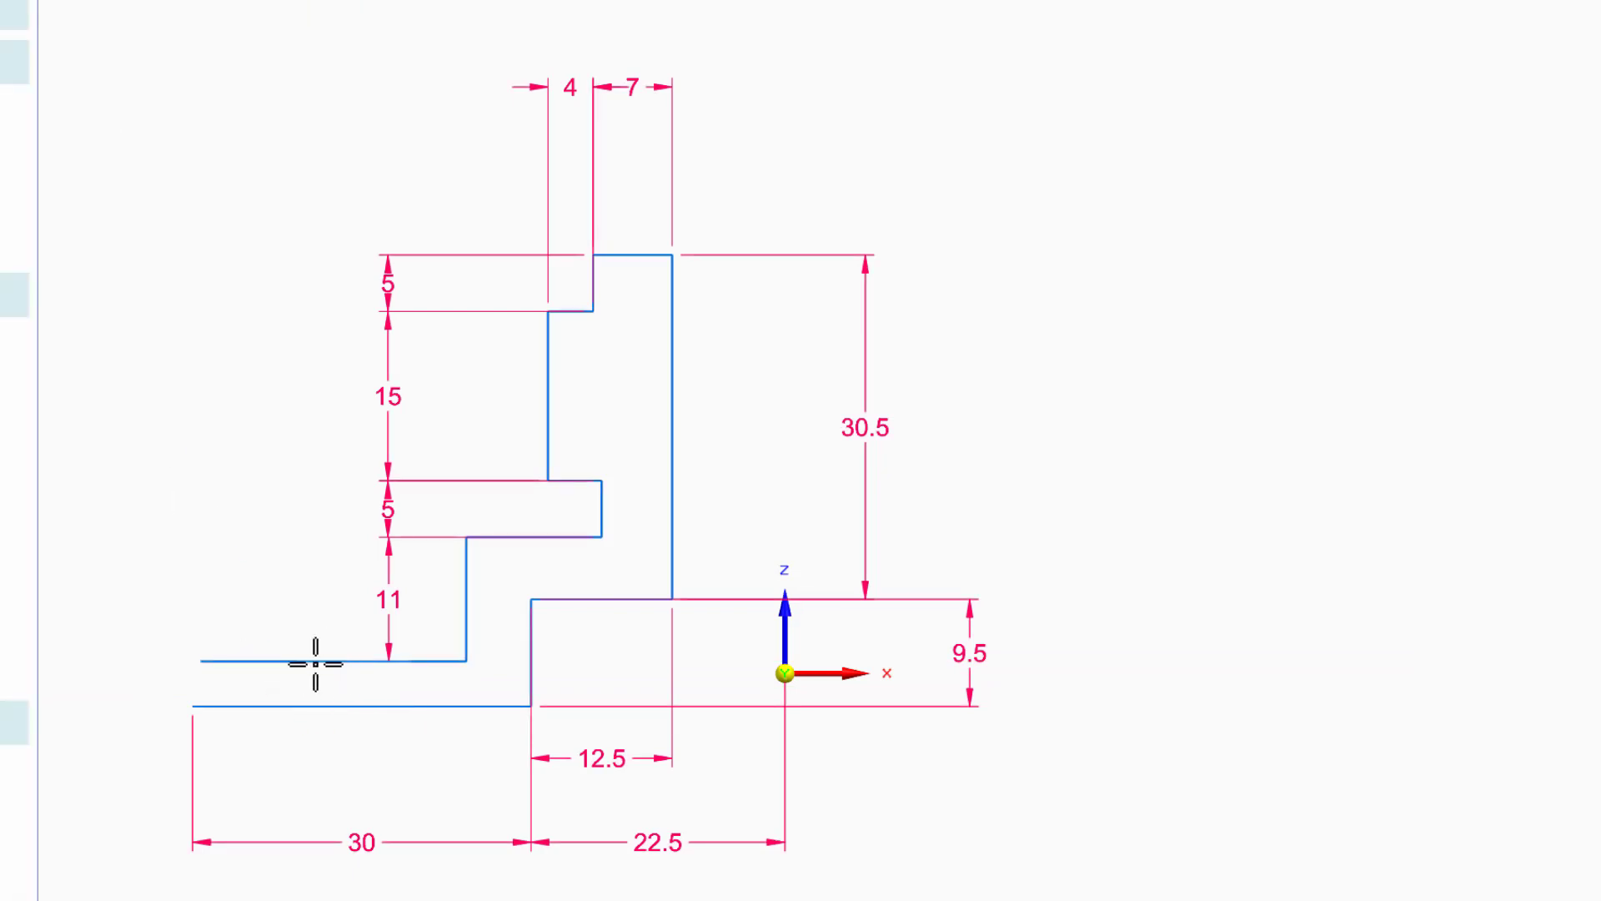
left_click(314, 660)
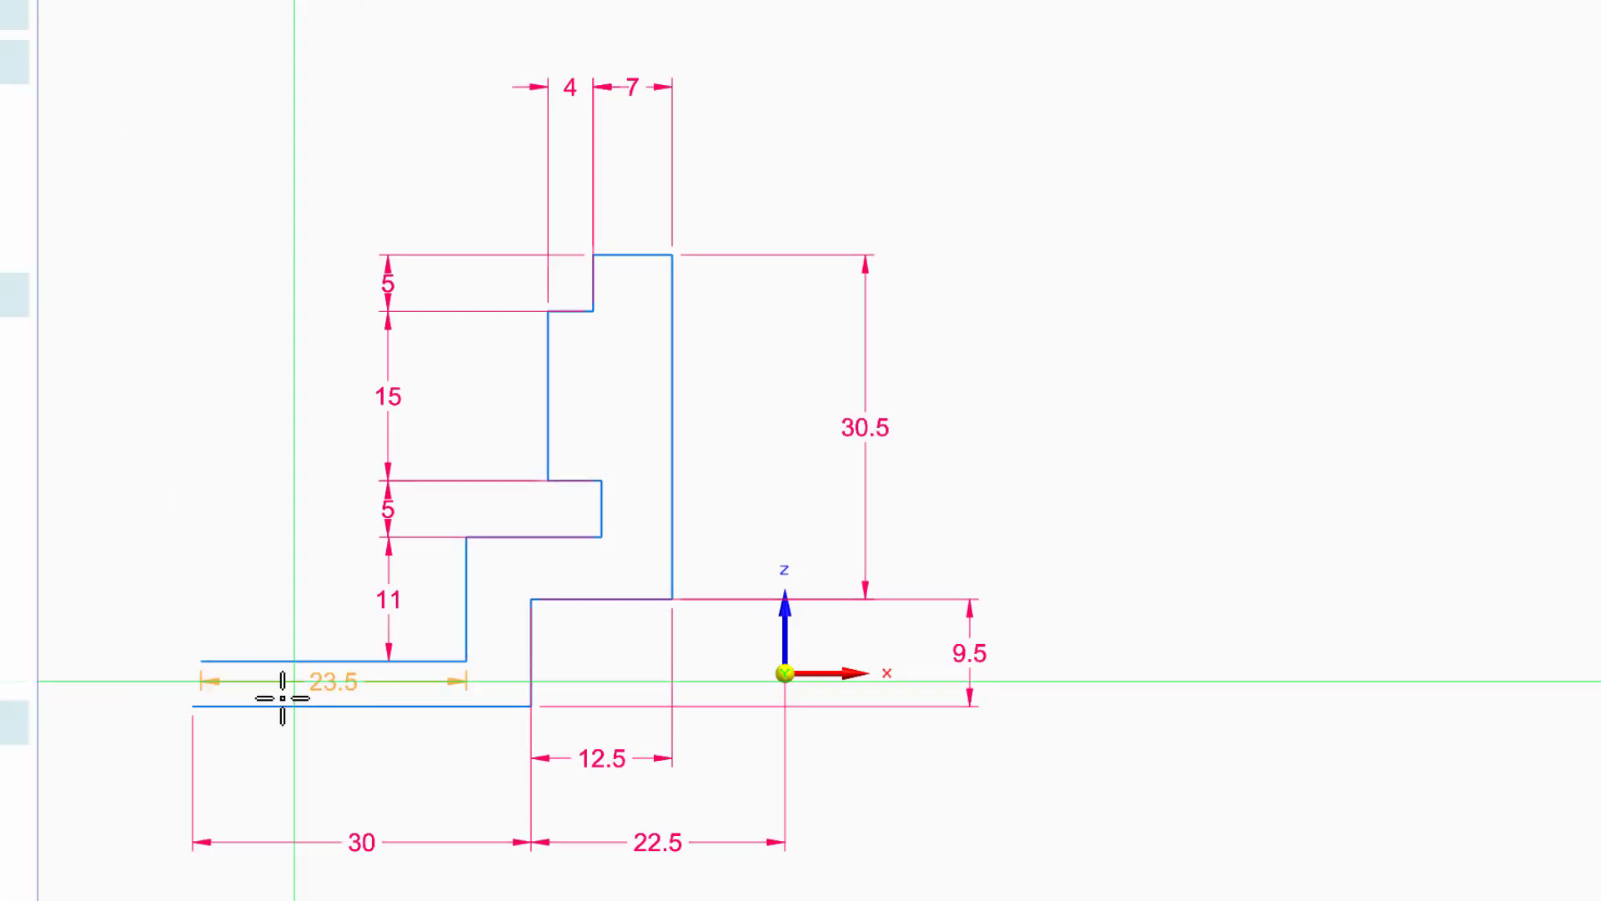
left_click(260, 786)
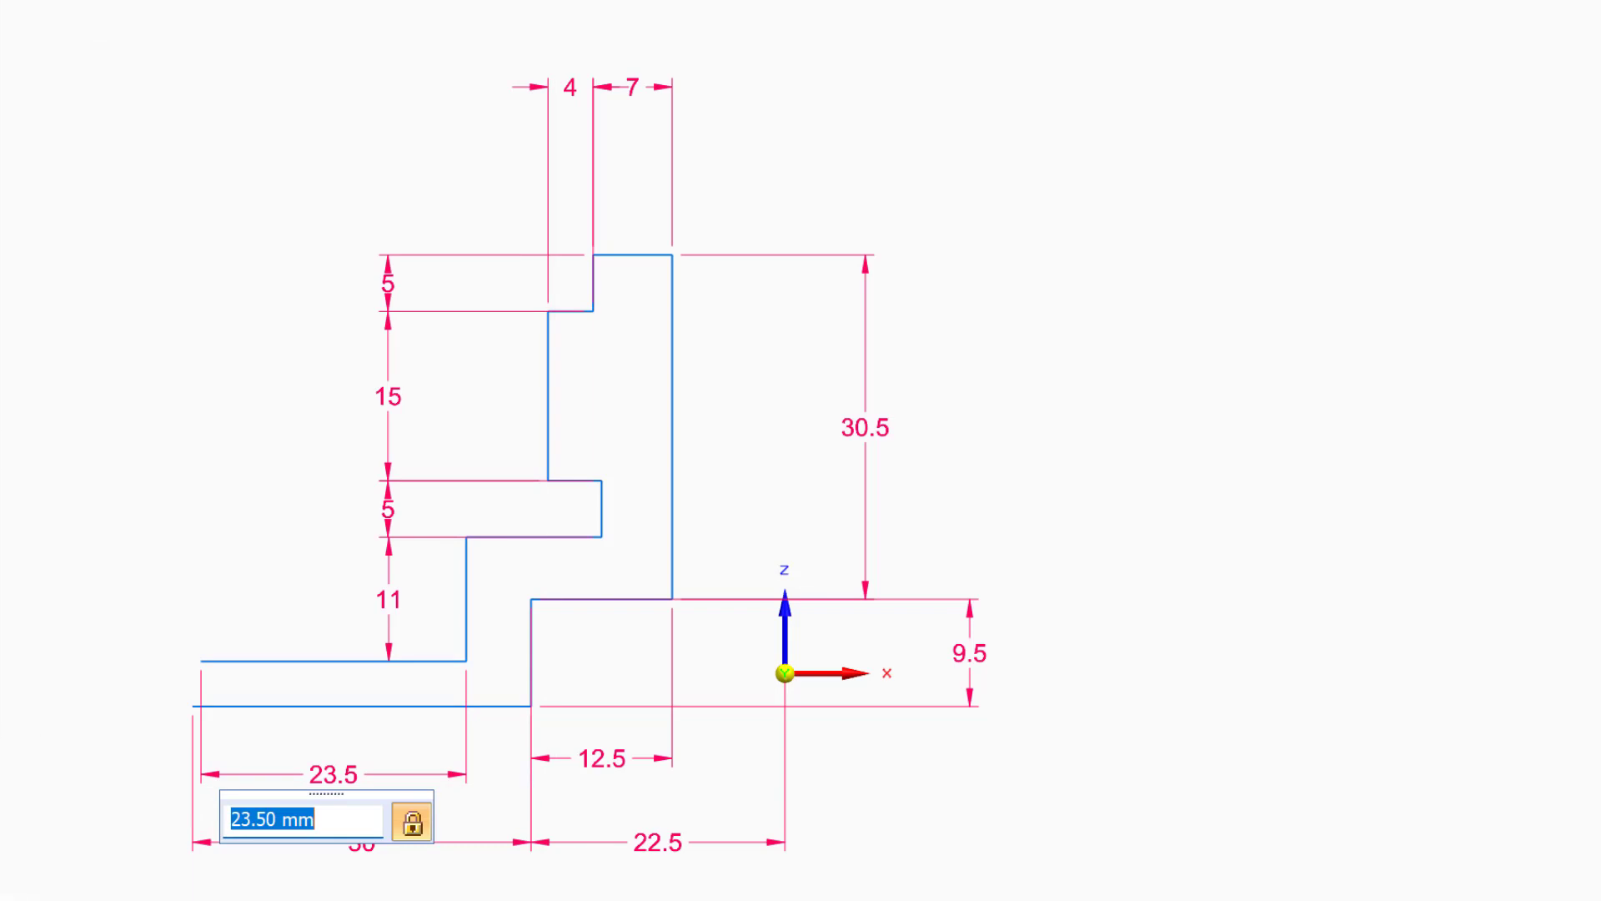
key("Return")
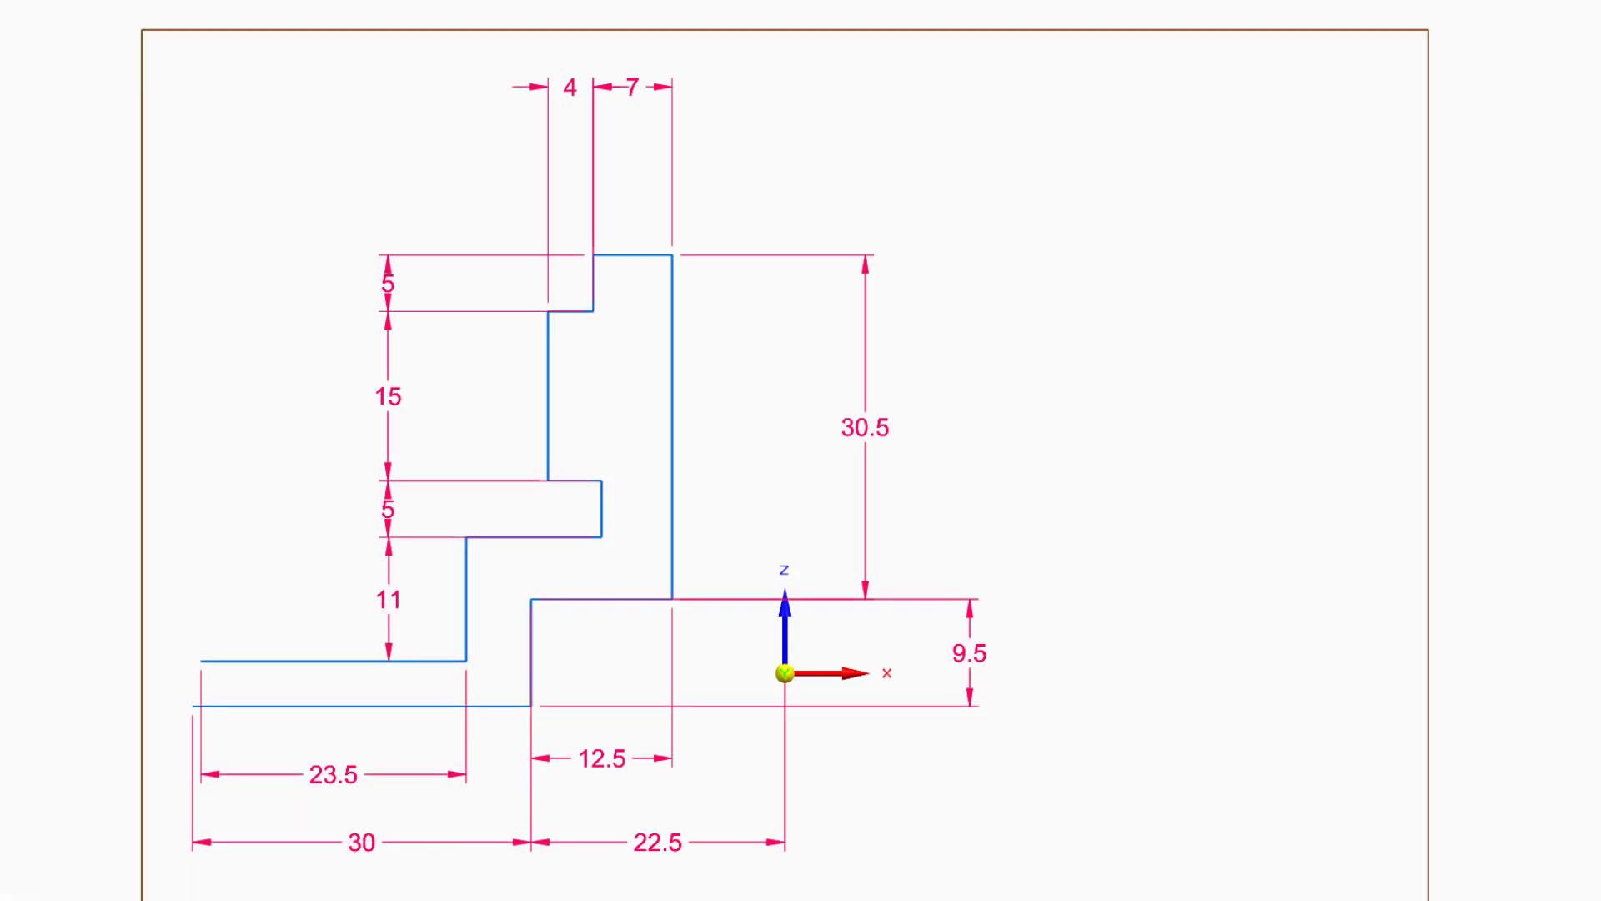
- Draw a vertical line about 7.7 mm long from the flange's outer upper end down across the bottom line to close the profile
left_click(201, 663)
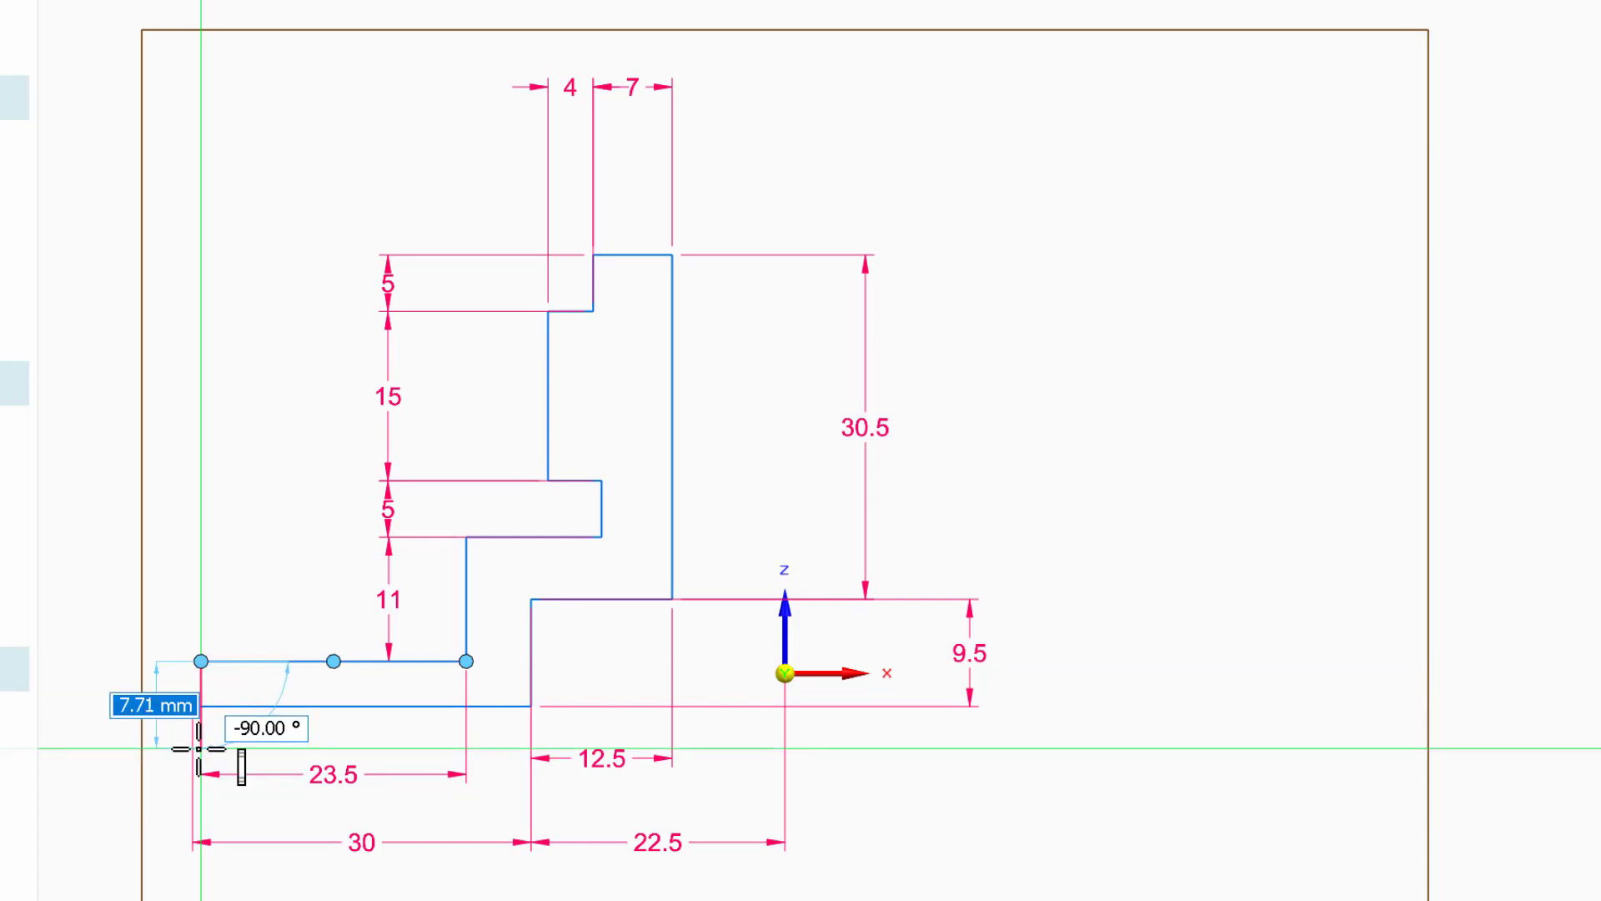
left_click(200, 748)
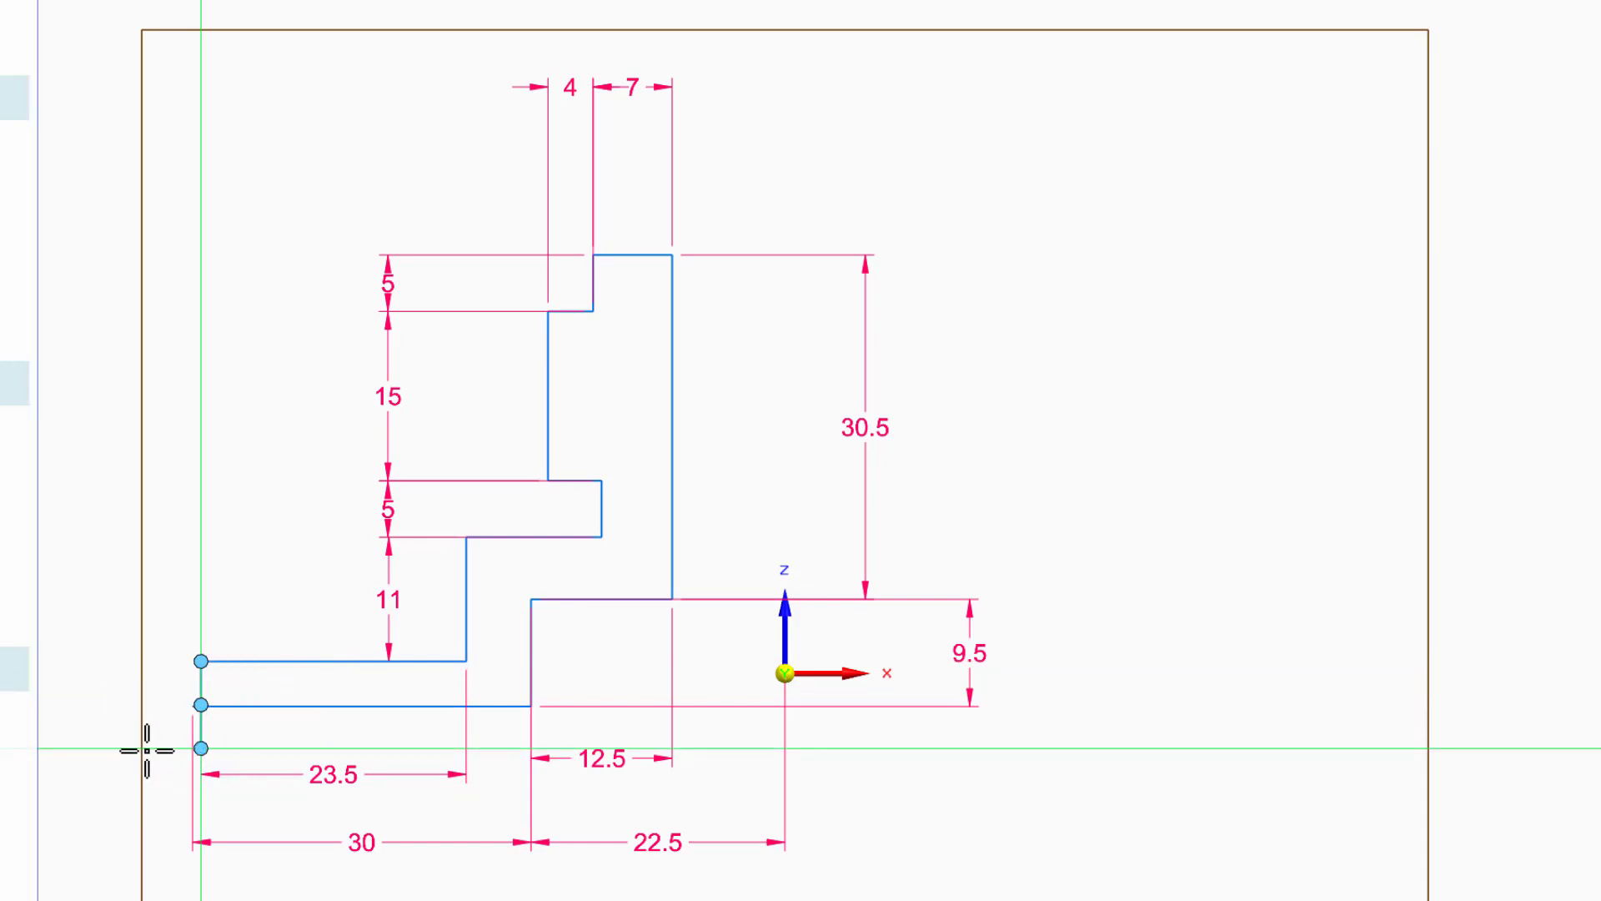
key("Escape")
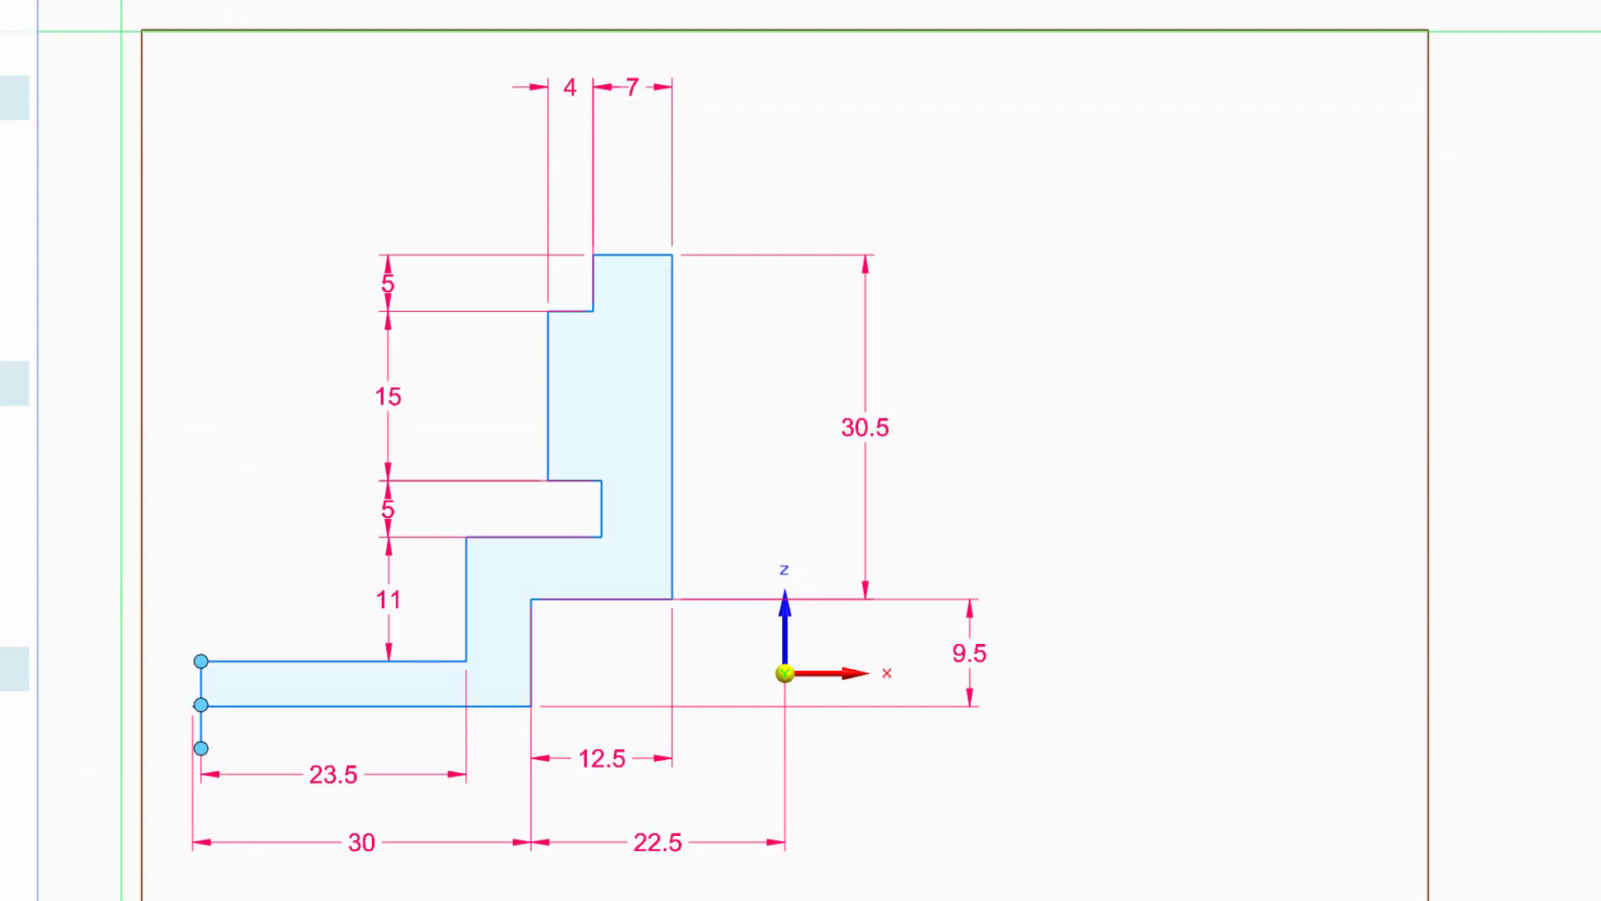
key("Escape")
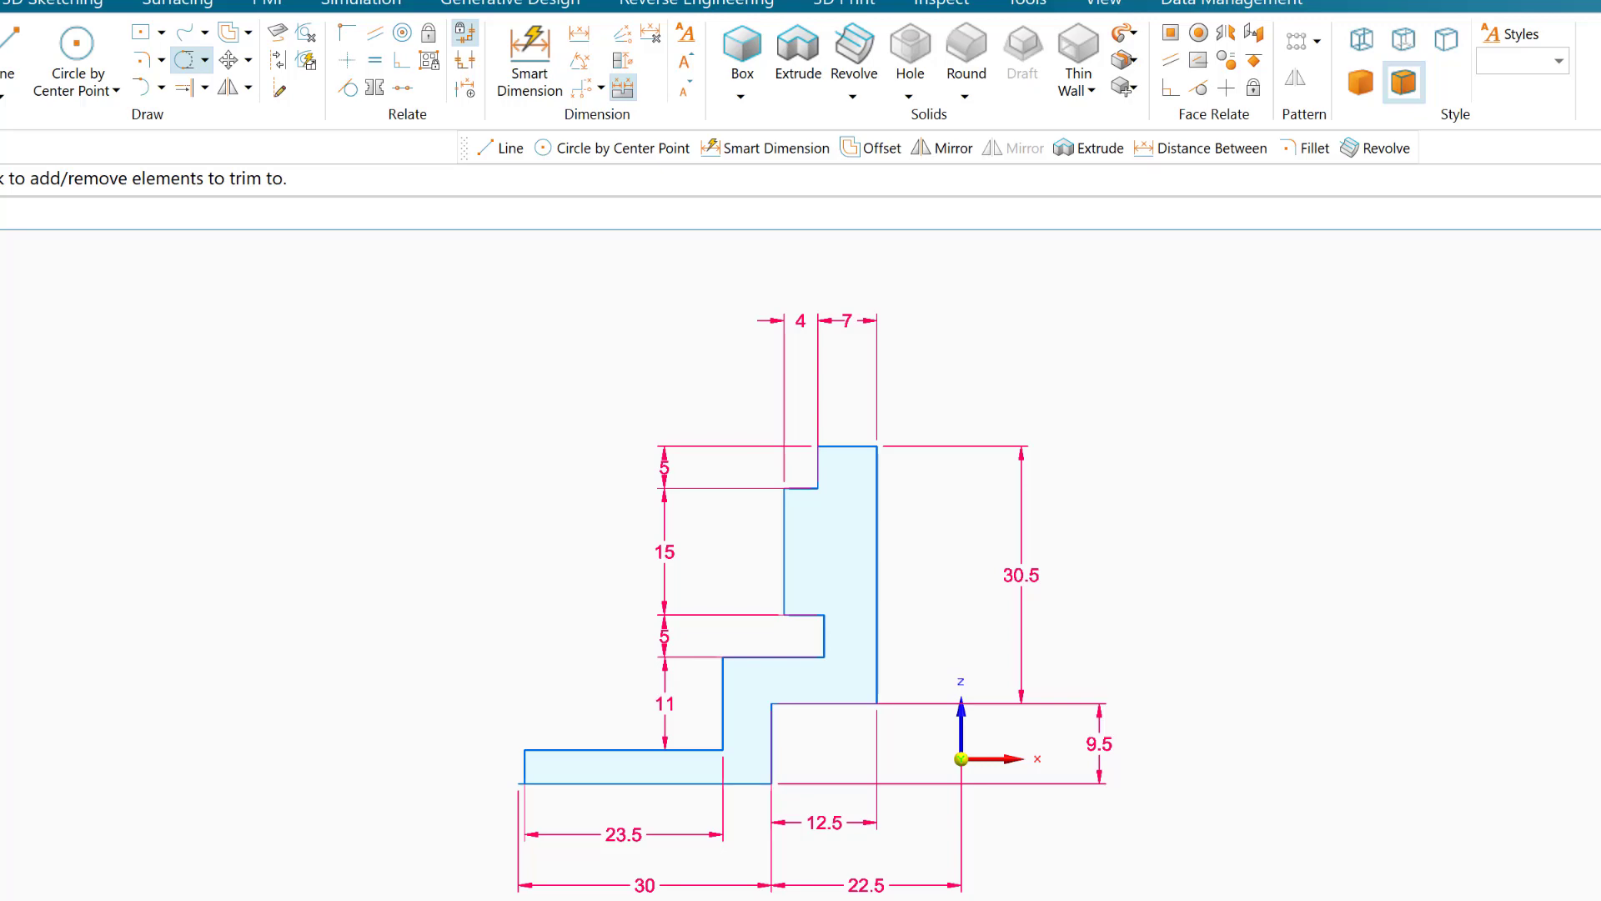
- Trim the line ends that overrun the flange's outer lower corner
left_click(1298, 854)
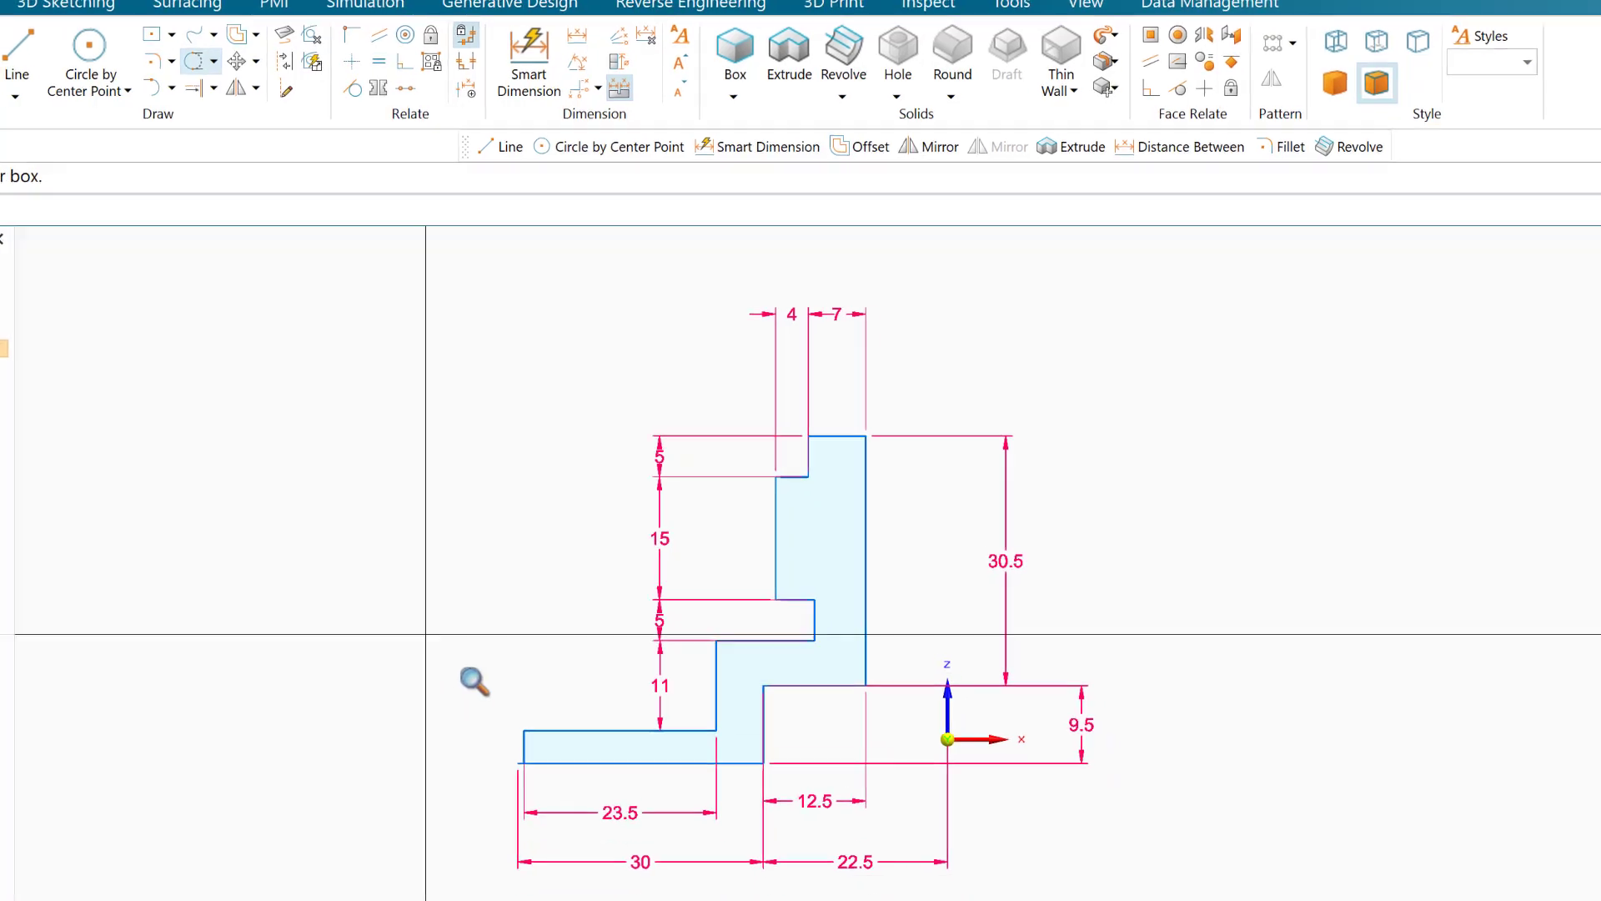
left_click_drag(368, 703, 545, 828)
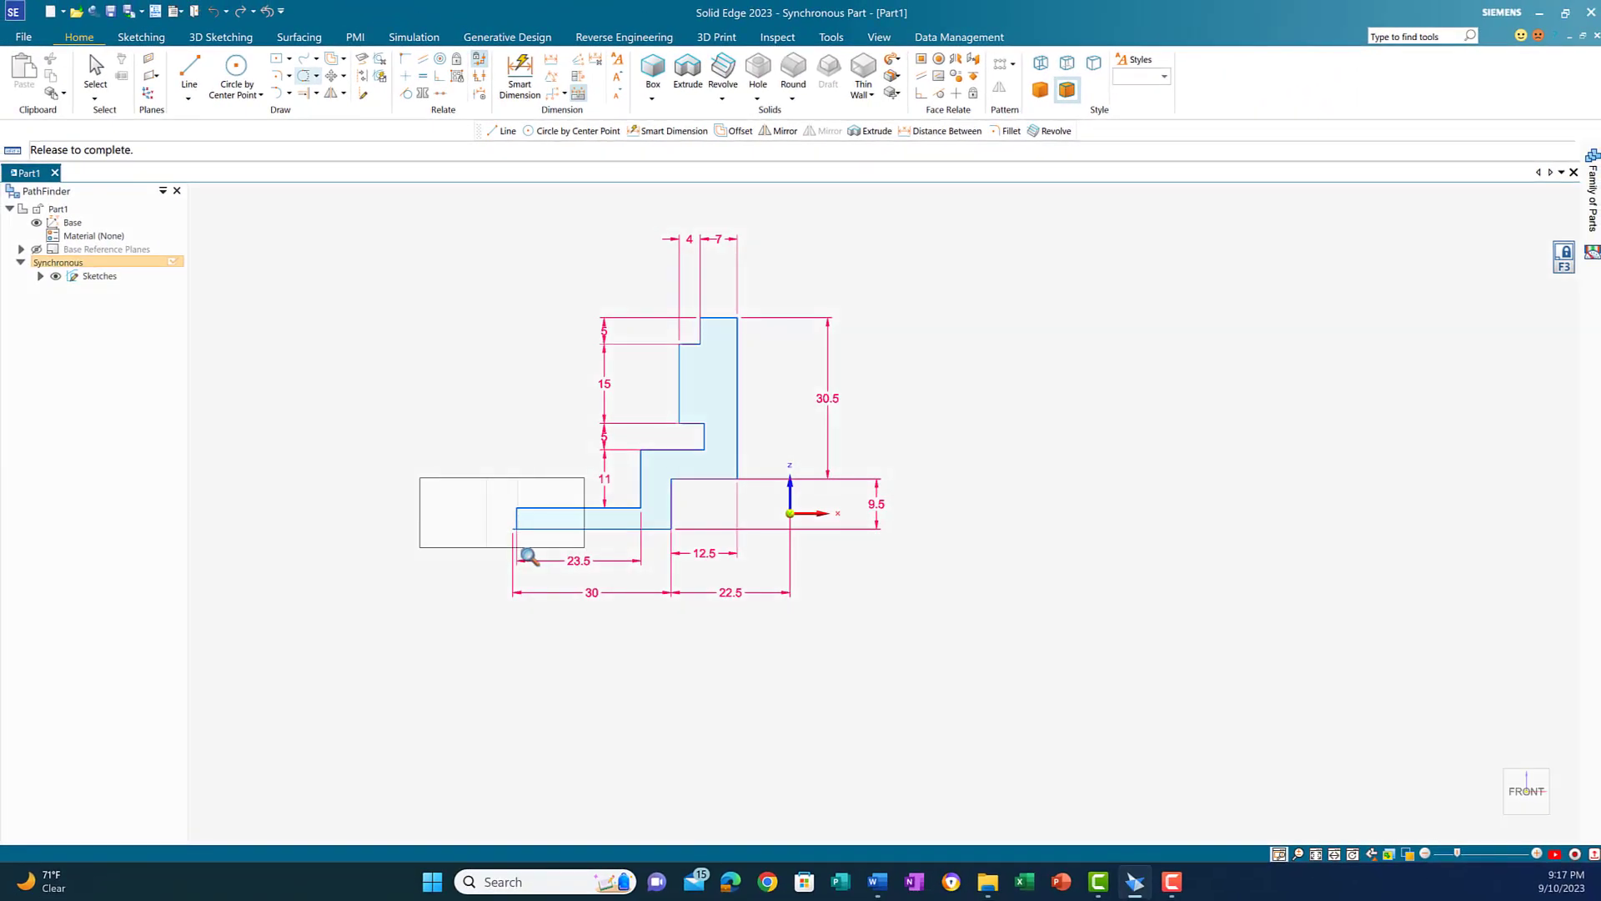
left_click_drag(530, 556, 529, 555)
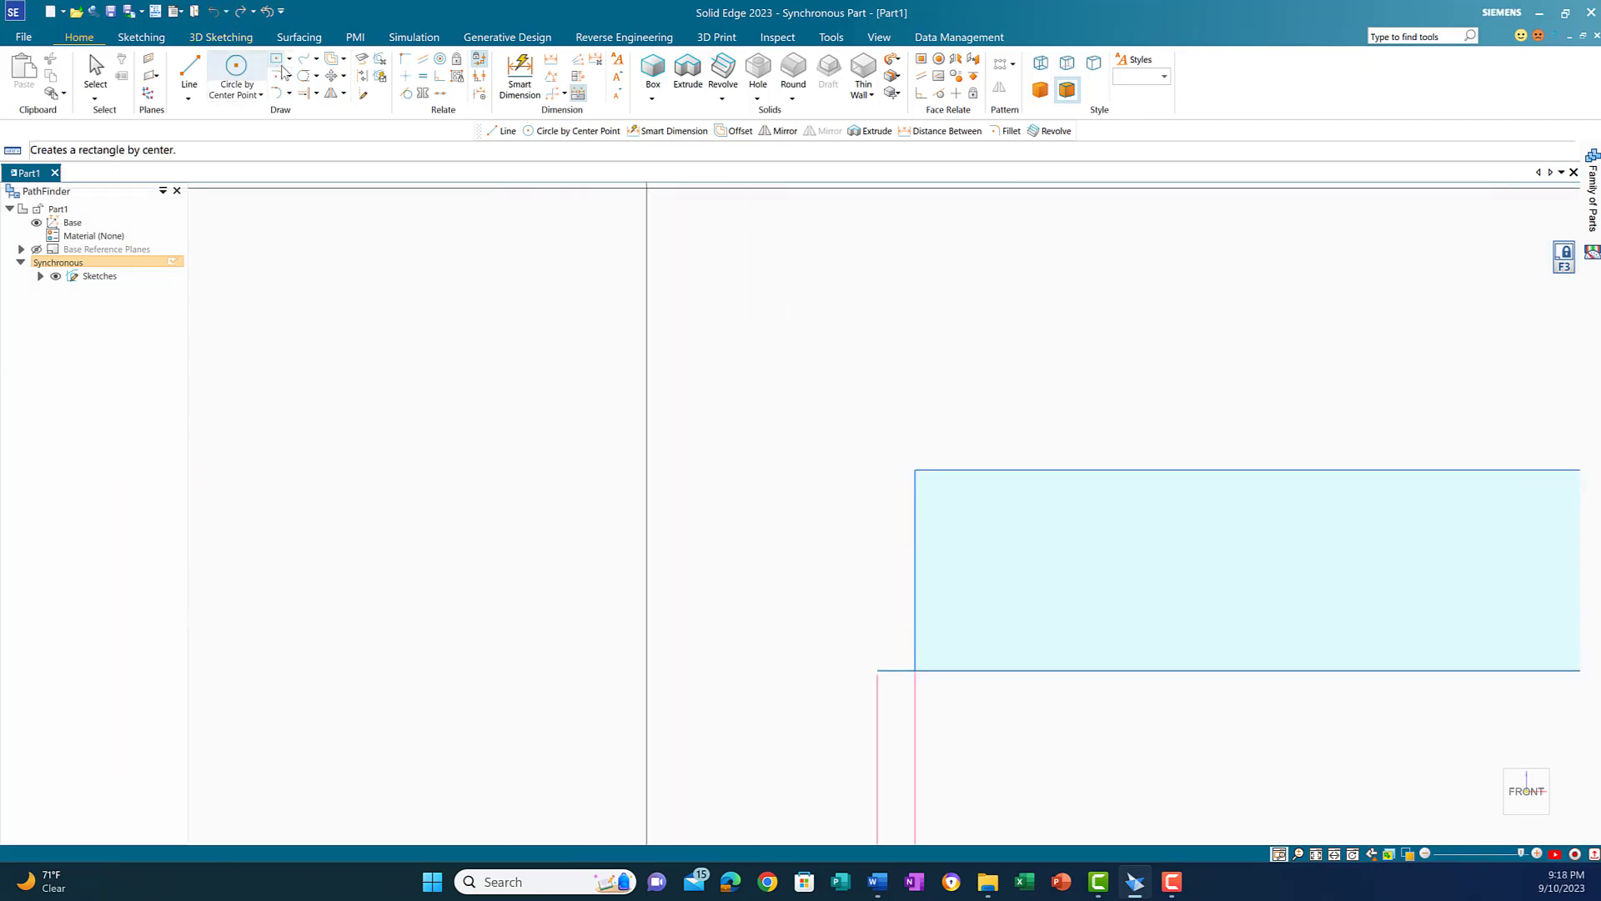
left_click(304, 76)
mouse_move(887, 628)
left_mouse_down()
mouse_move(897, 708)
mouse_move(751, 566)
left_mouse_up()
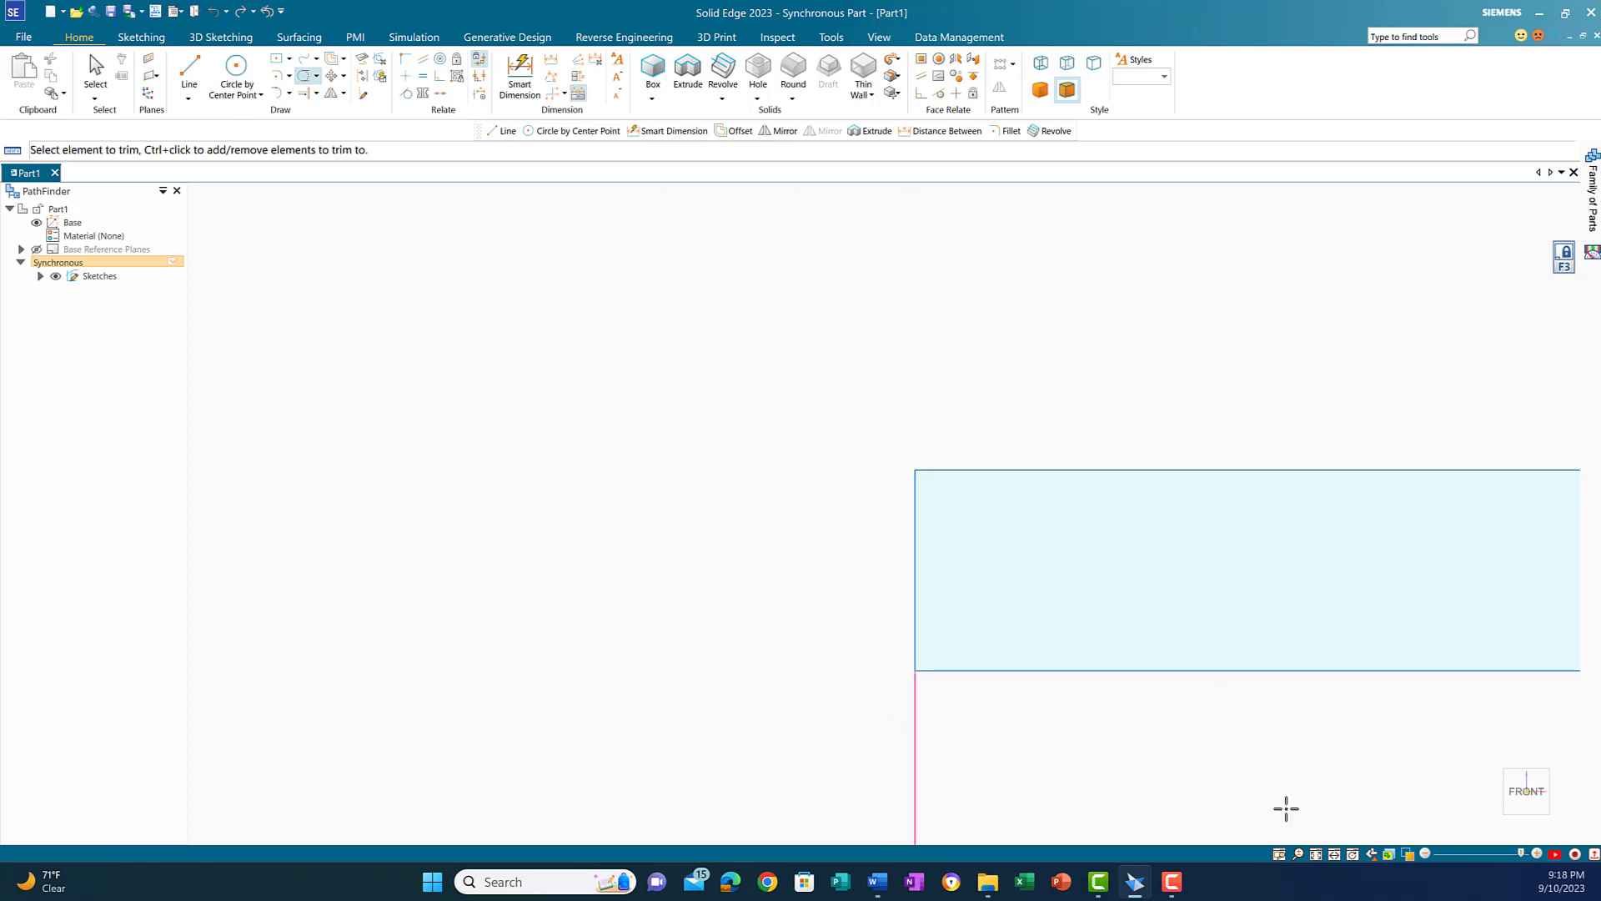
left_click(1315, 857)
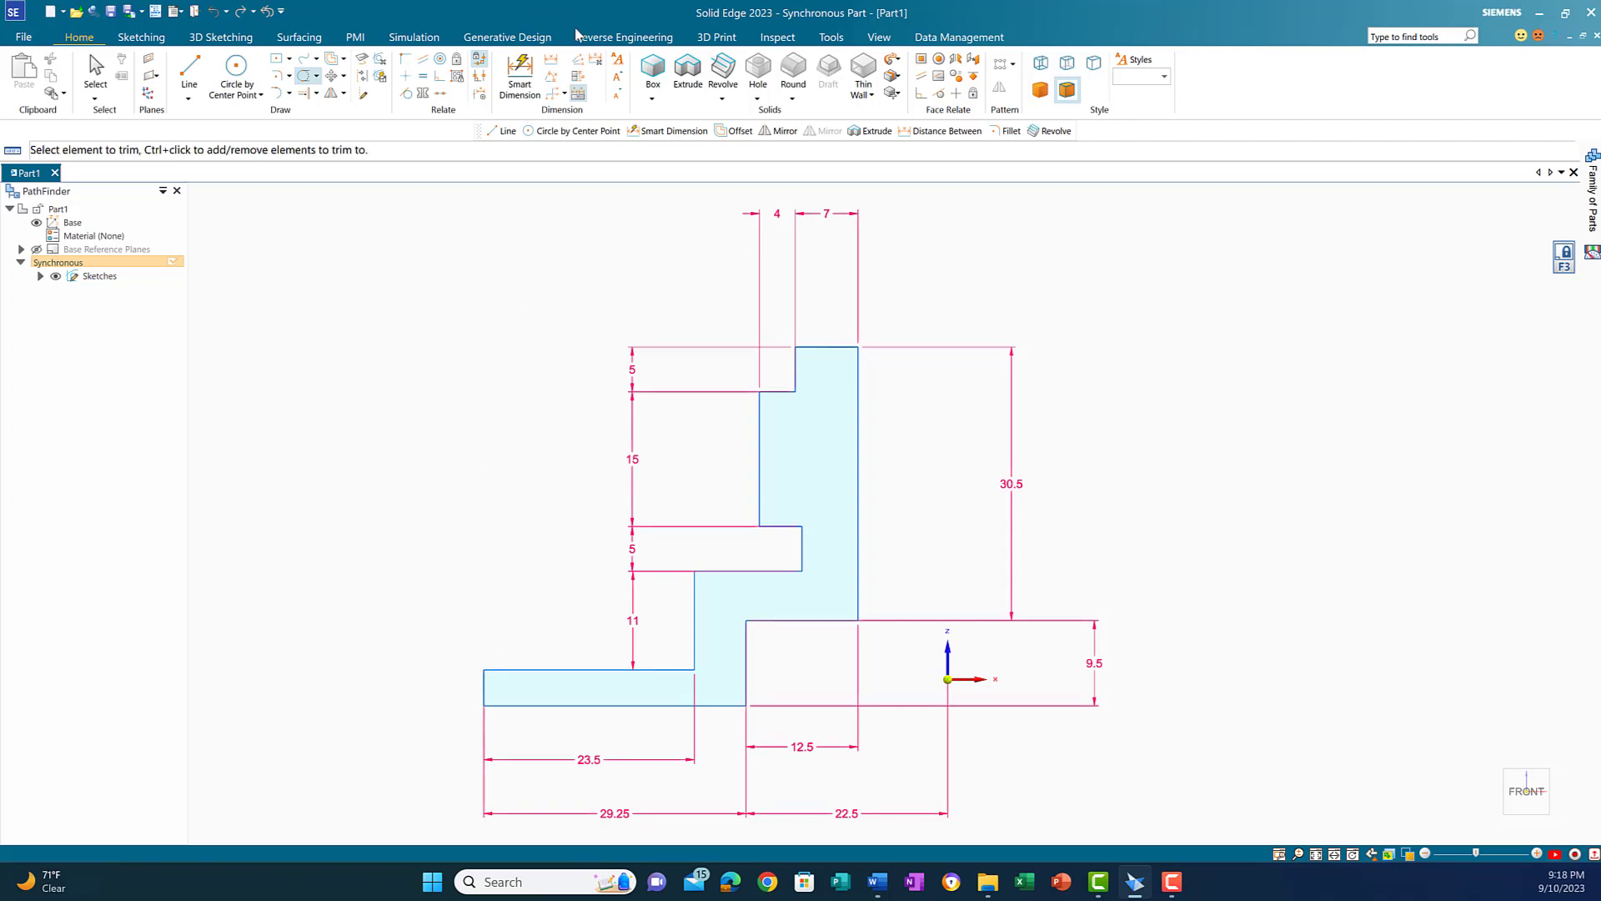
- Dimension the flange's short outer vertical edge to show its thickness
left_click(519, 75)
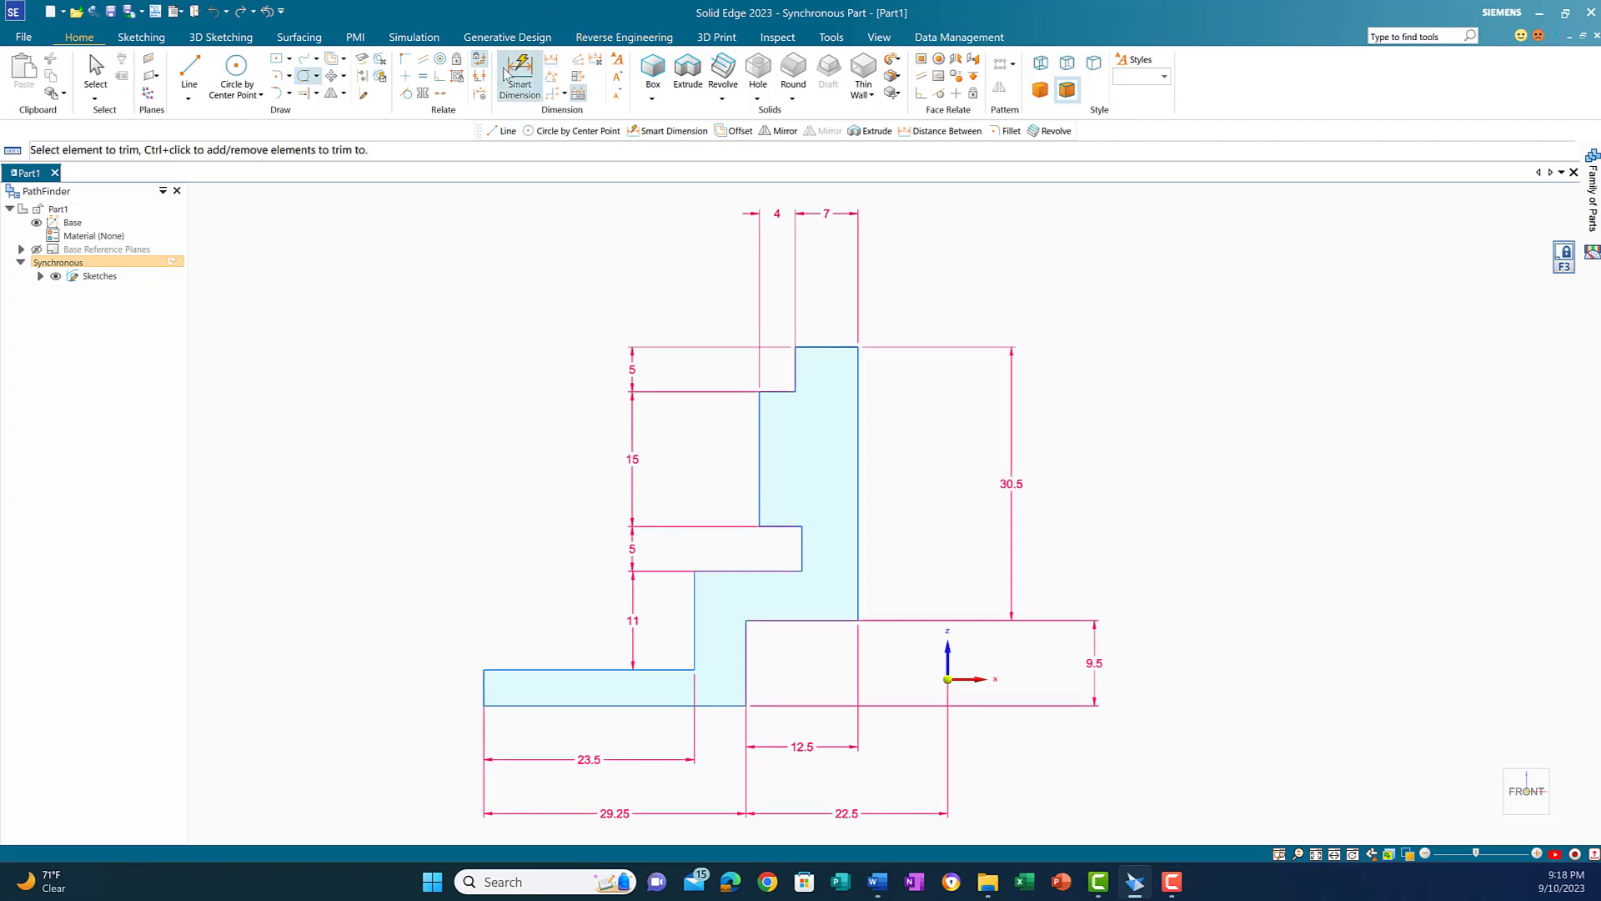
left_click(483, 686)
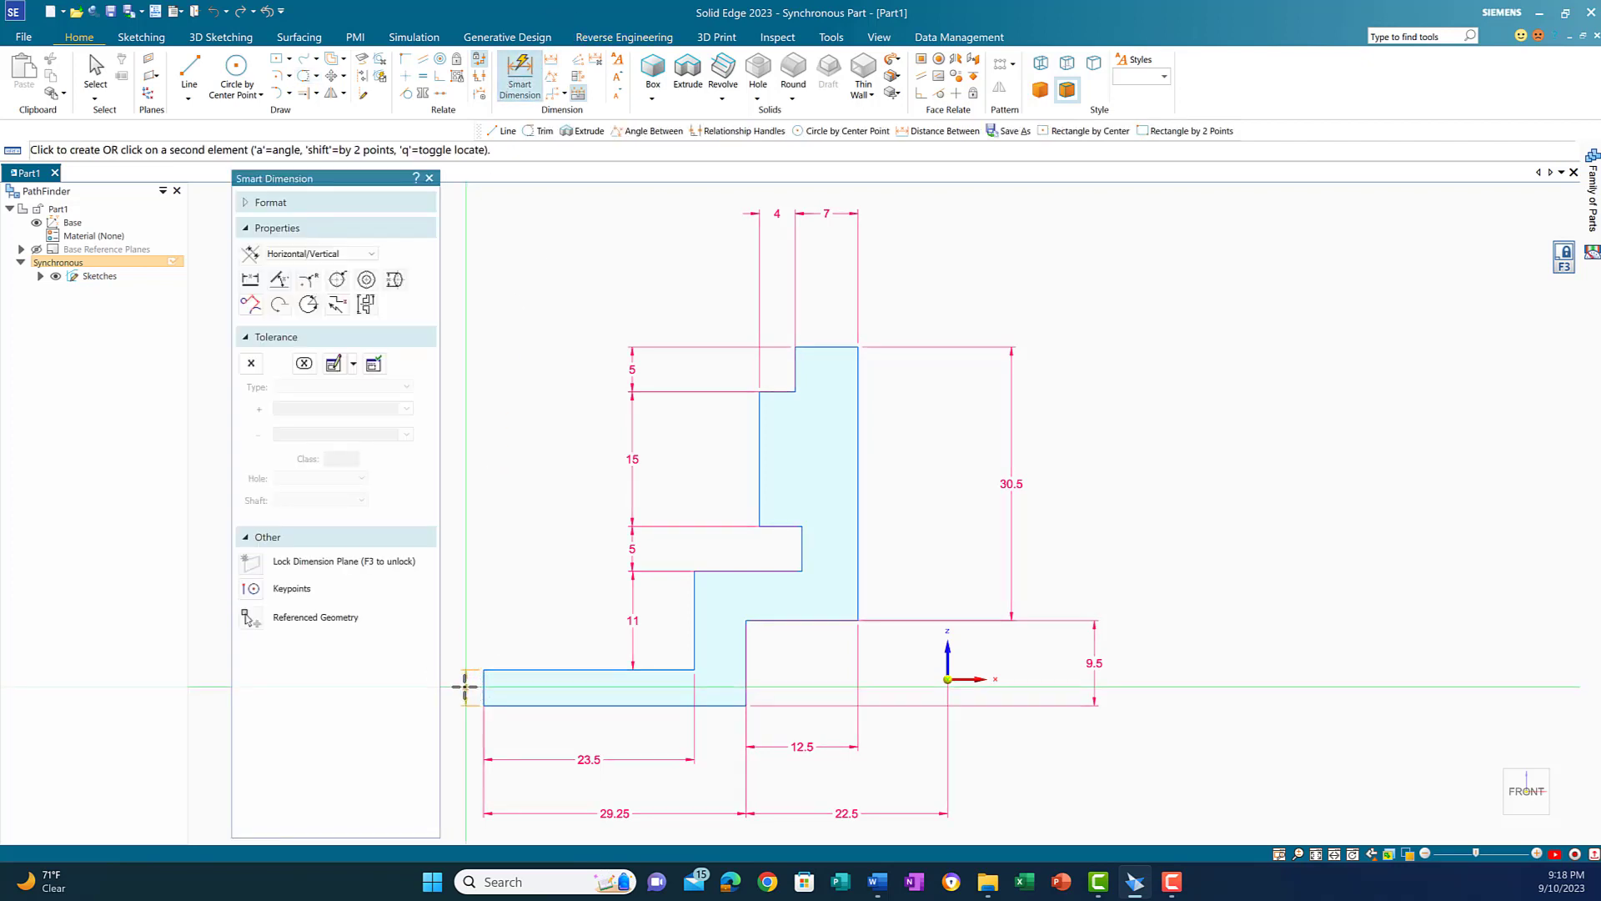
left_click(462, 685)
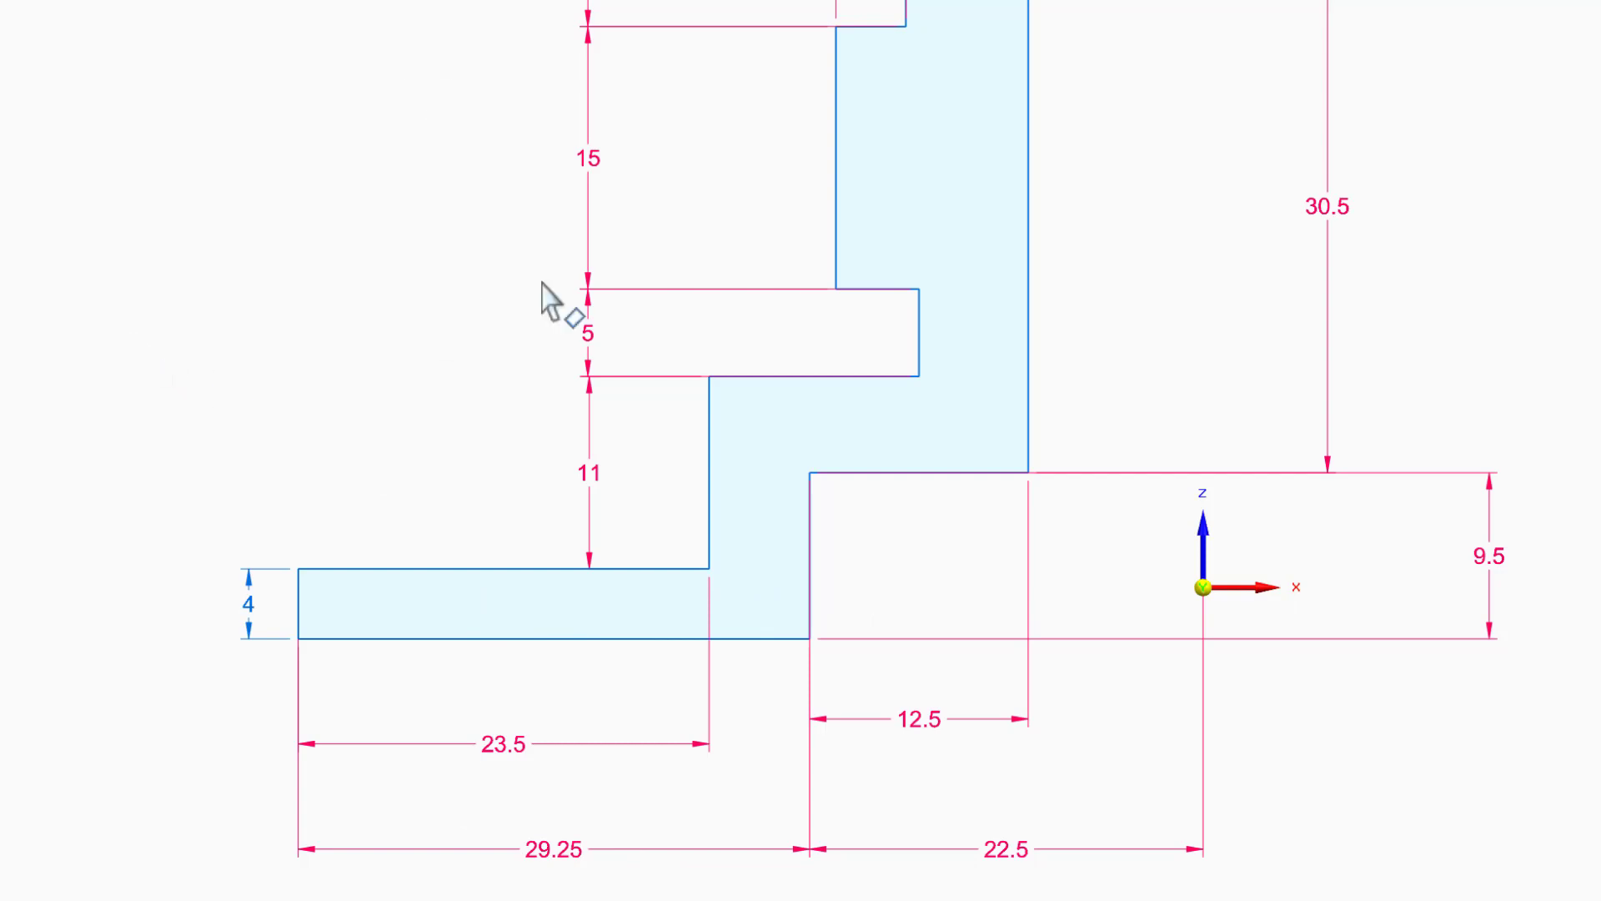
- Set the length of the flange's bottom edge to 30 mm
left_click(547, 845)
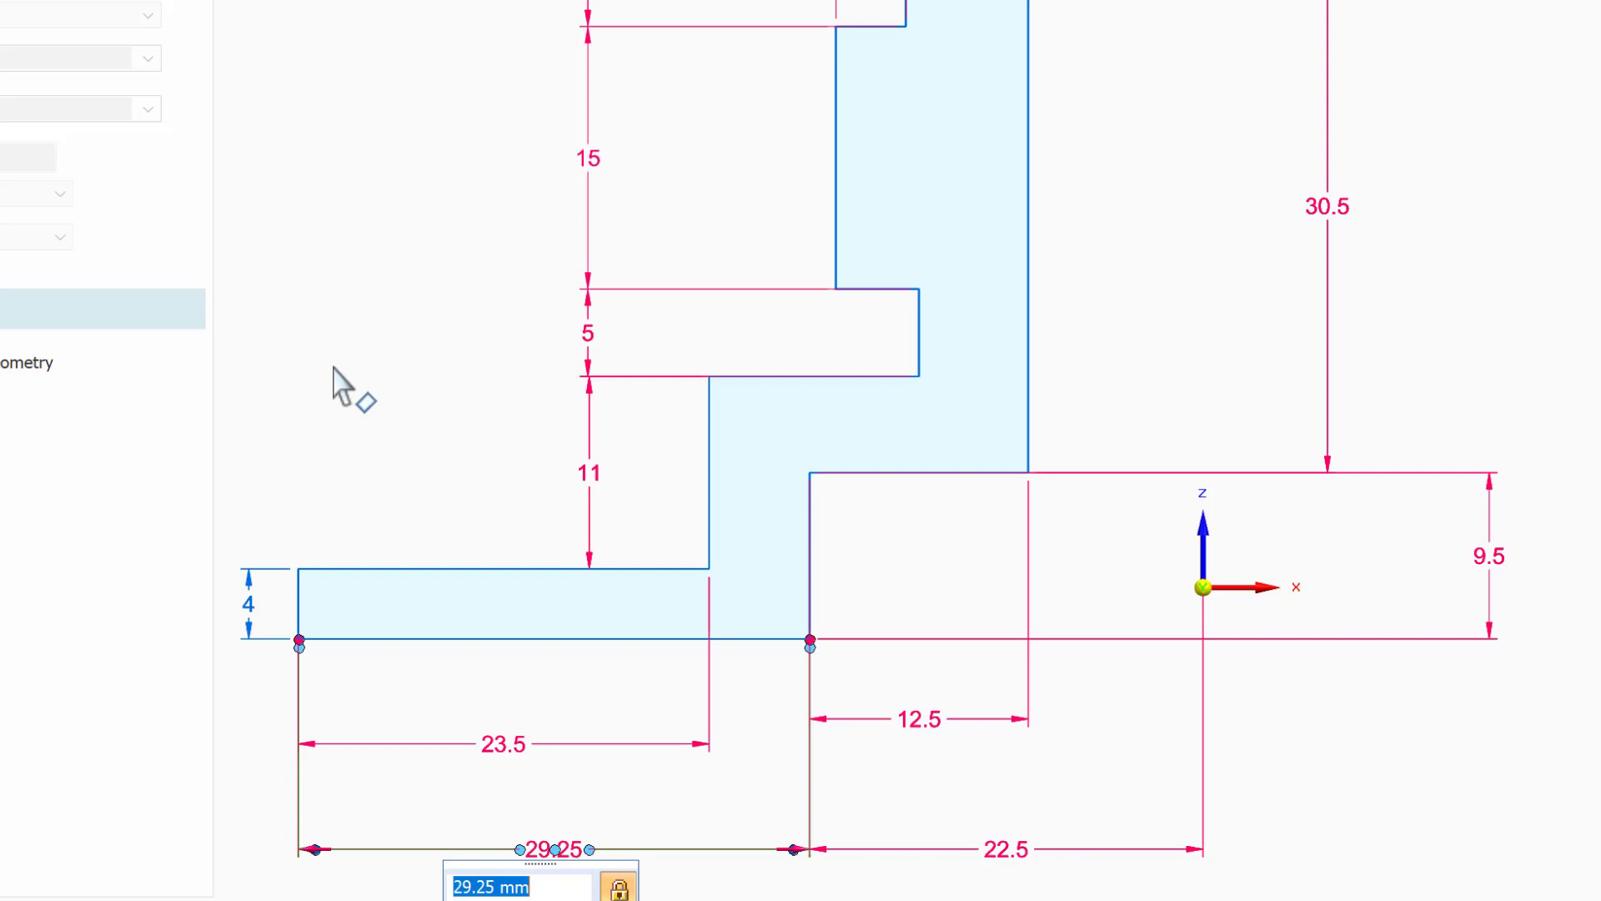
type("3")
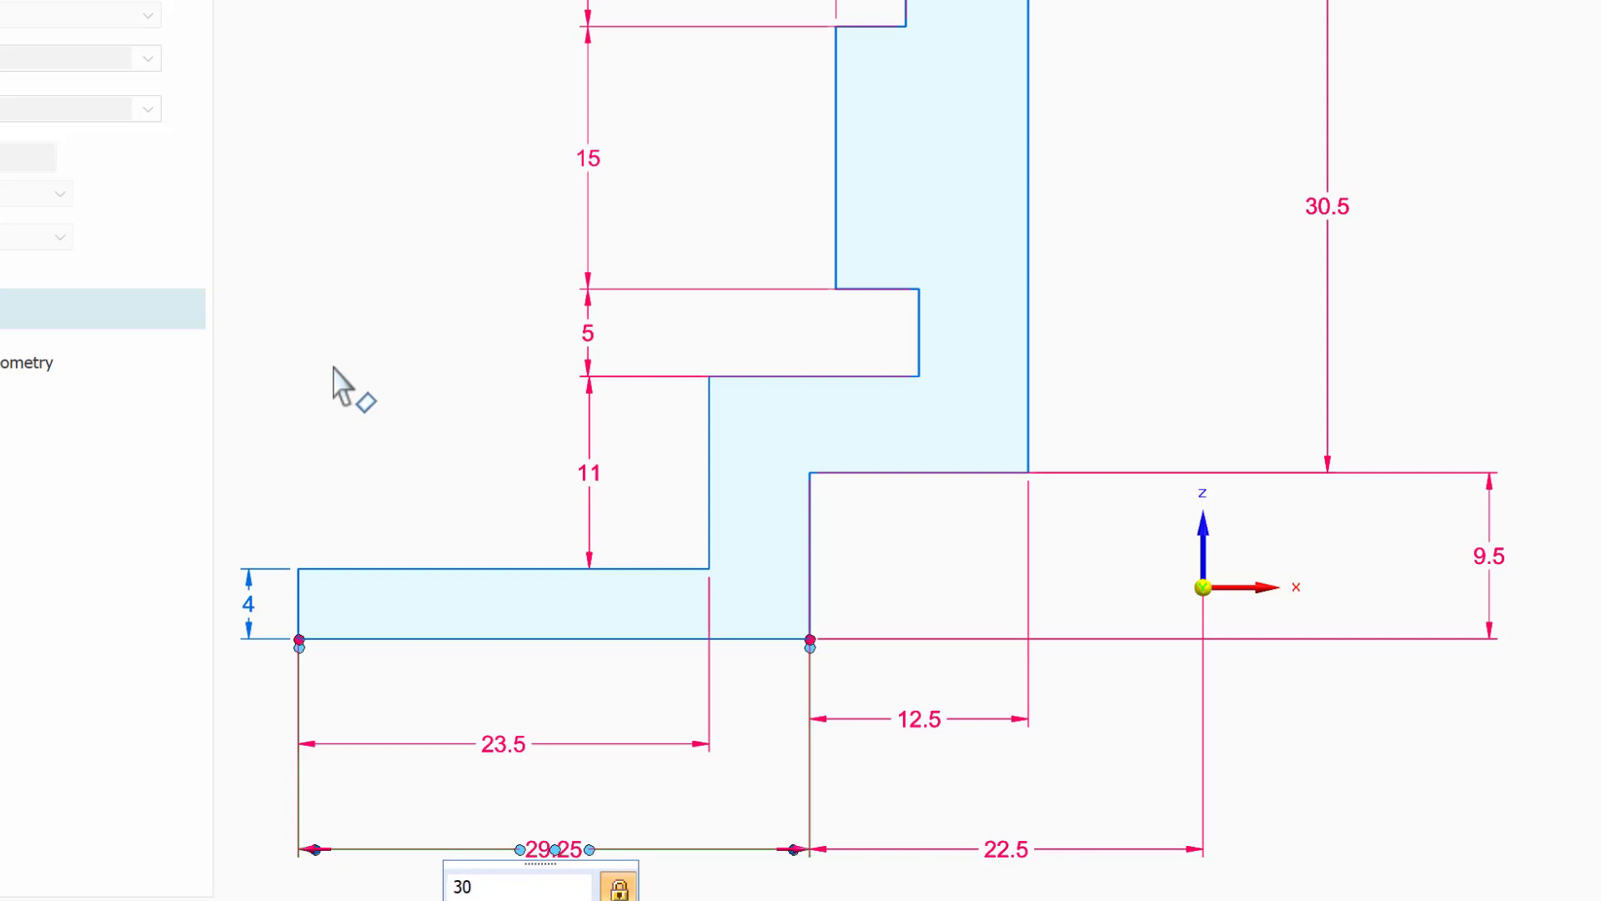
type("0")
key("Return")
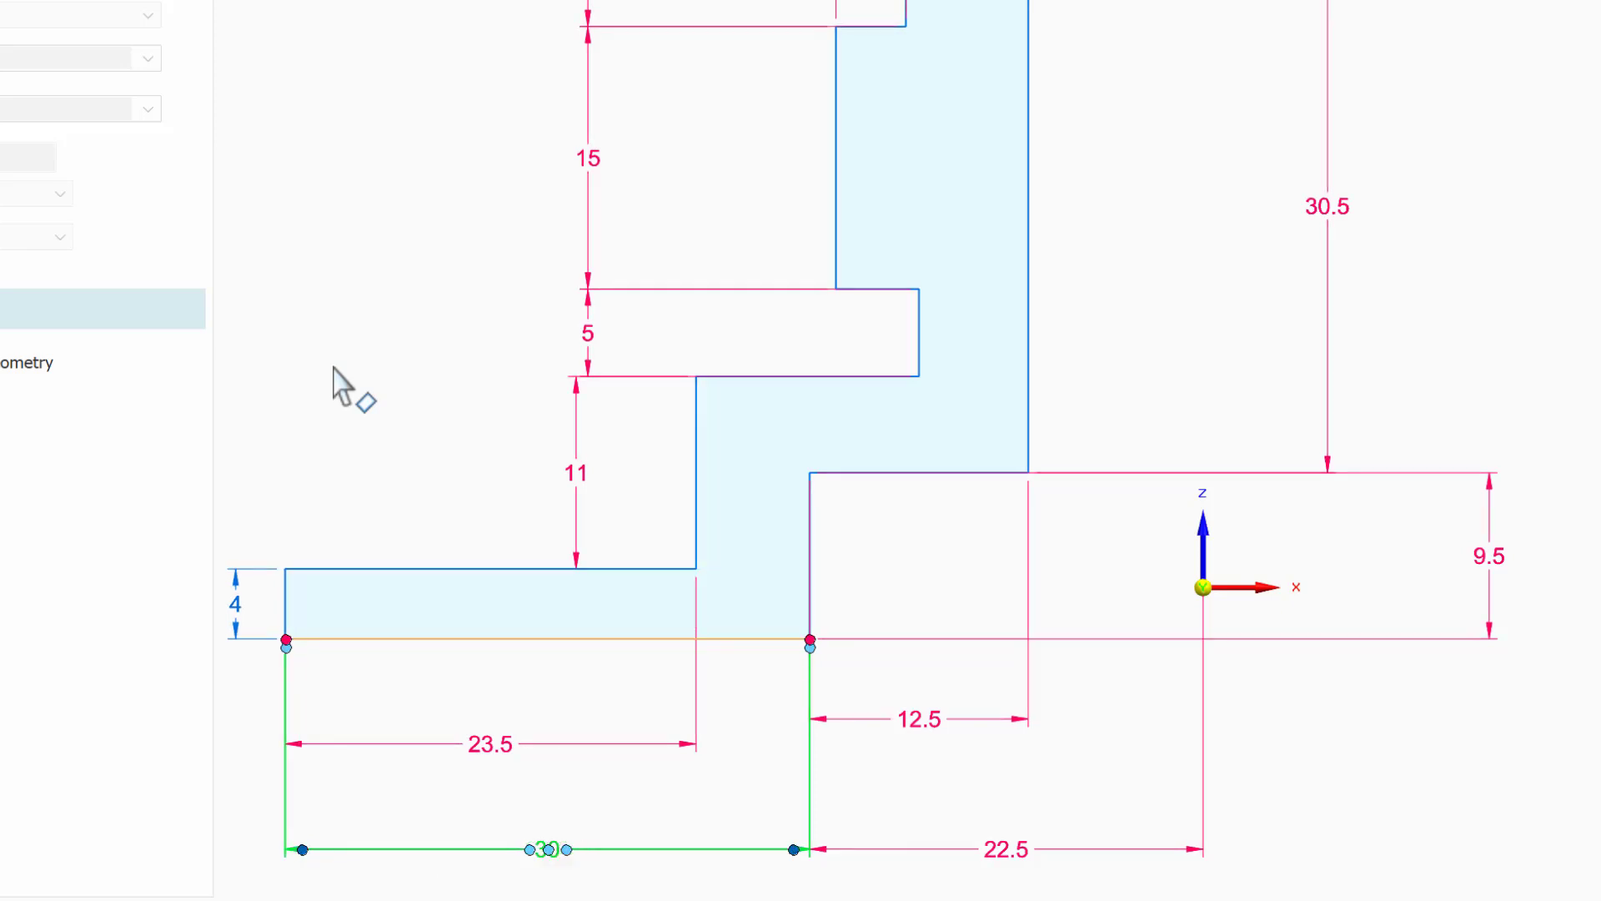
left_click(259, 405)
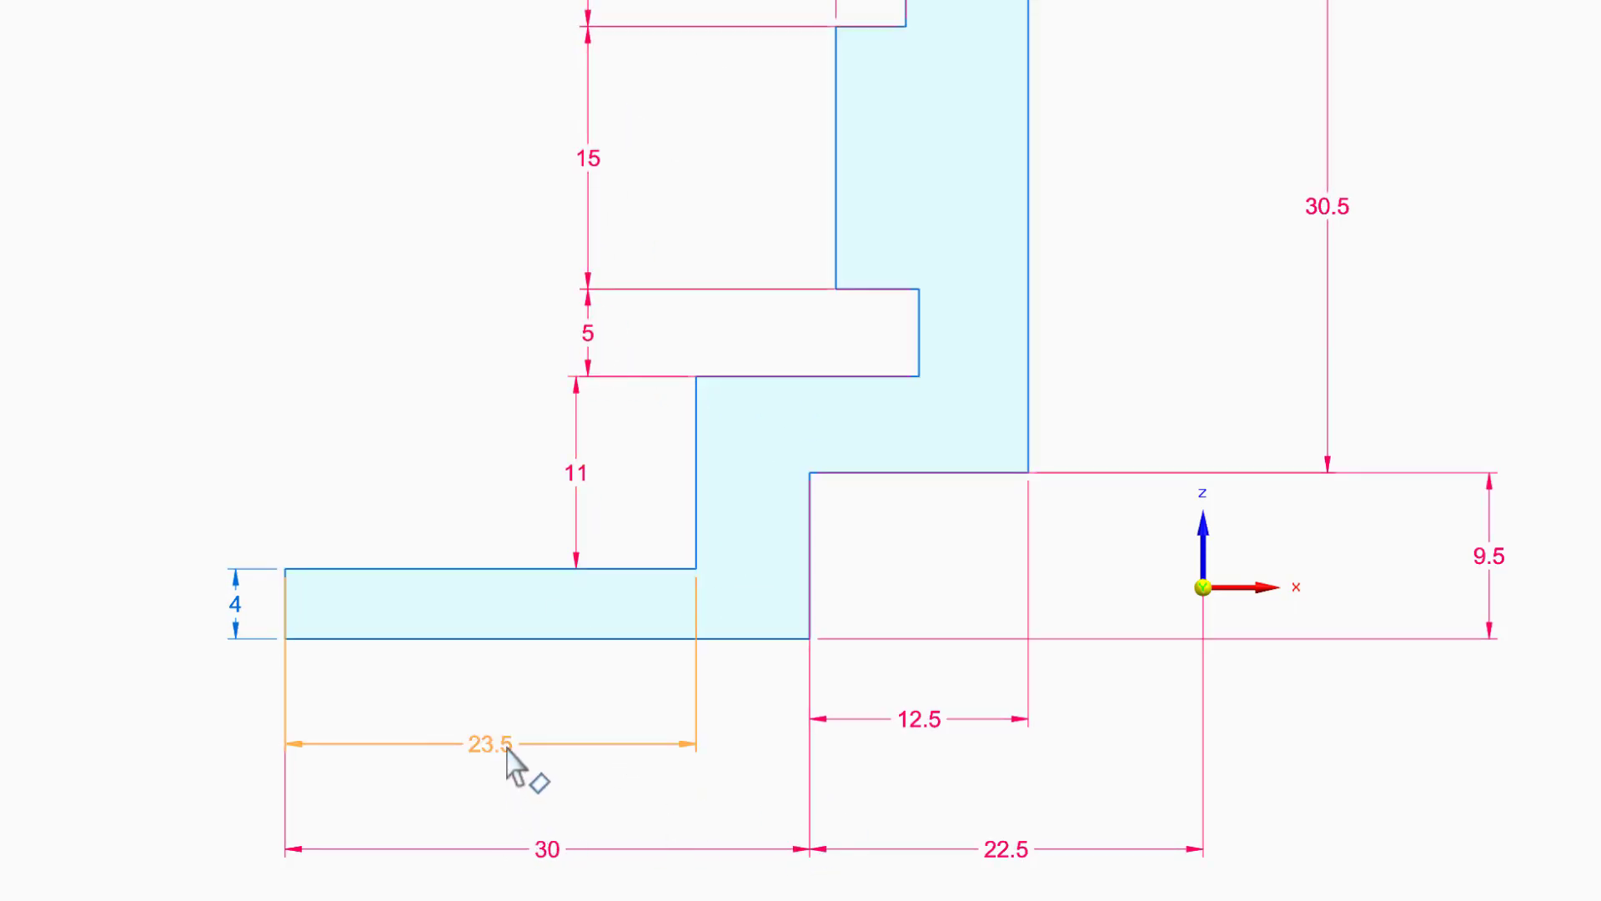
- Dimension the horizontal ledge at the bottom of the groove and set its length to 12 mm
left_click(325, 638)
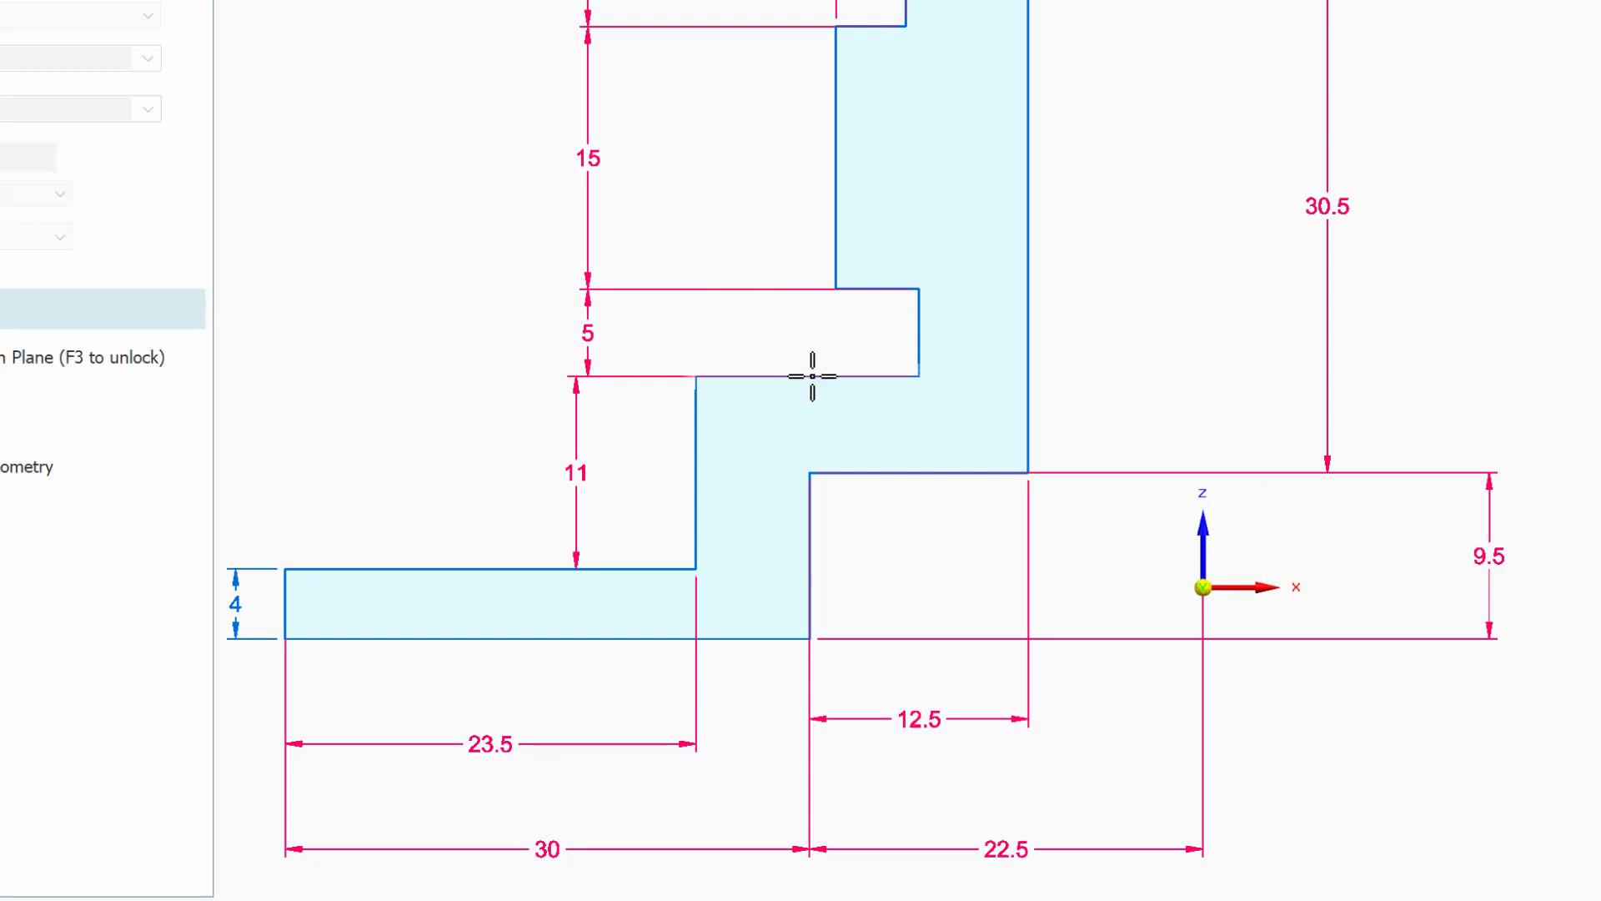
left_click(783, 374)
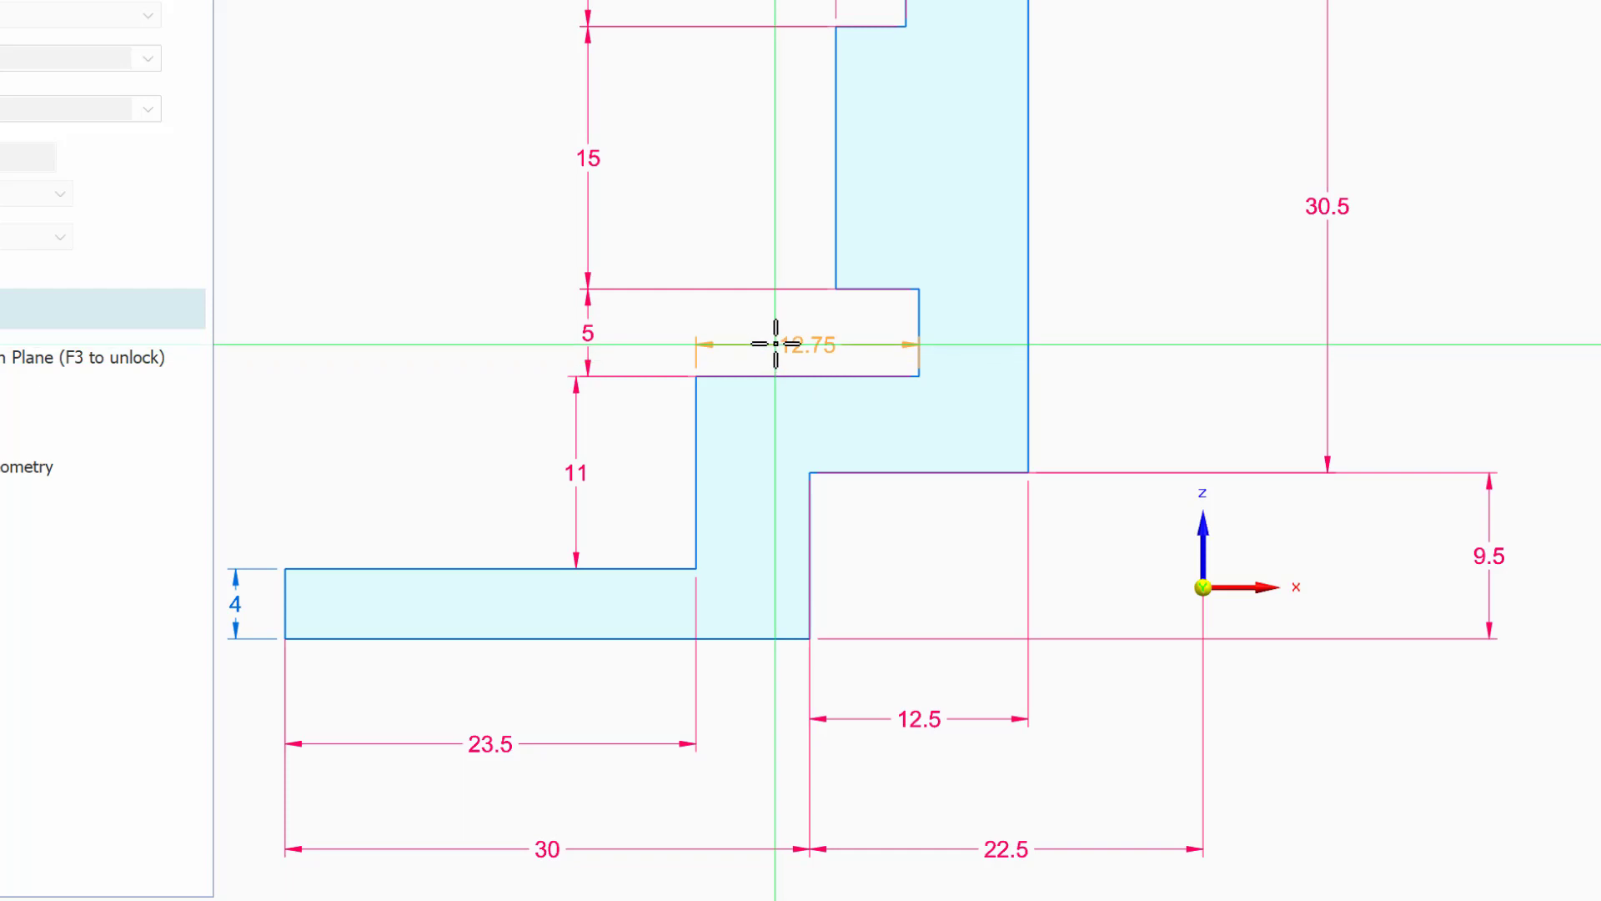
left_click(770, 336)
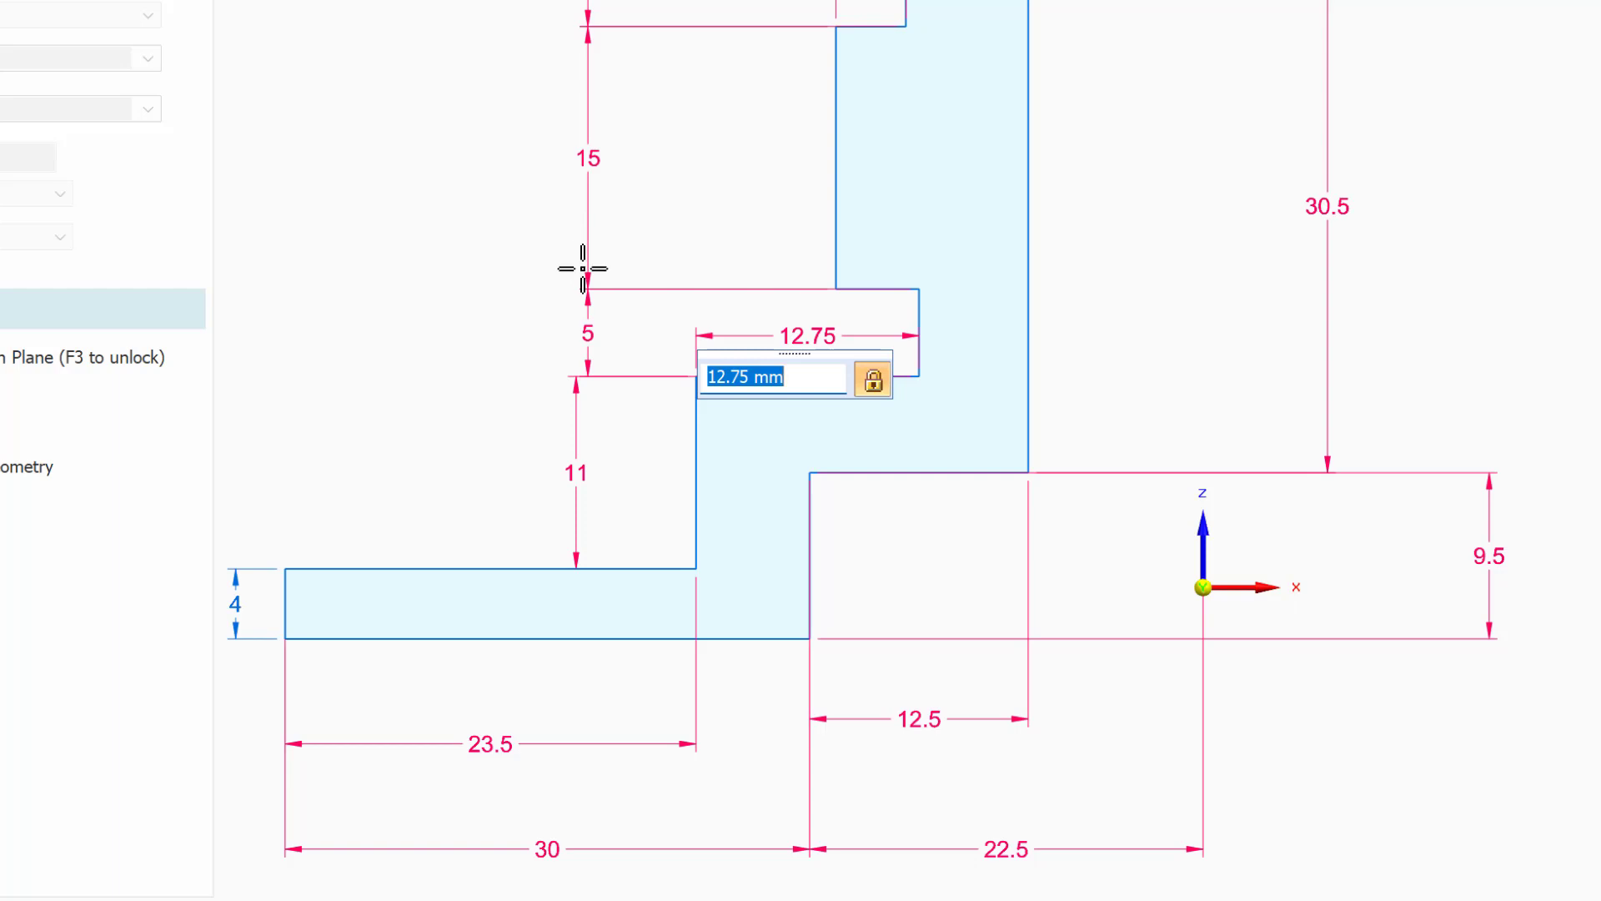
type("12")
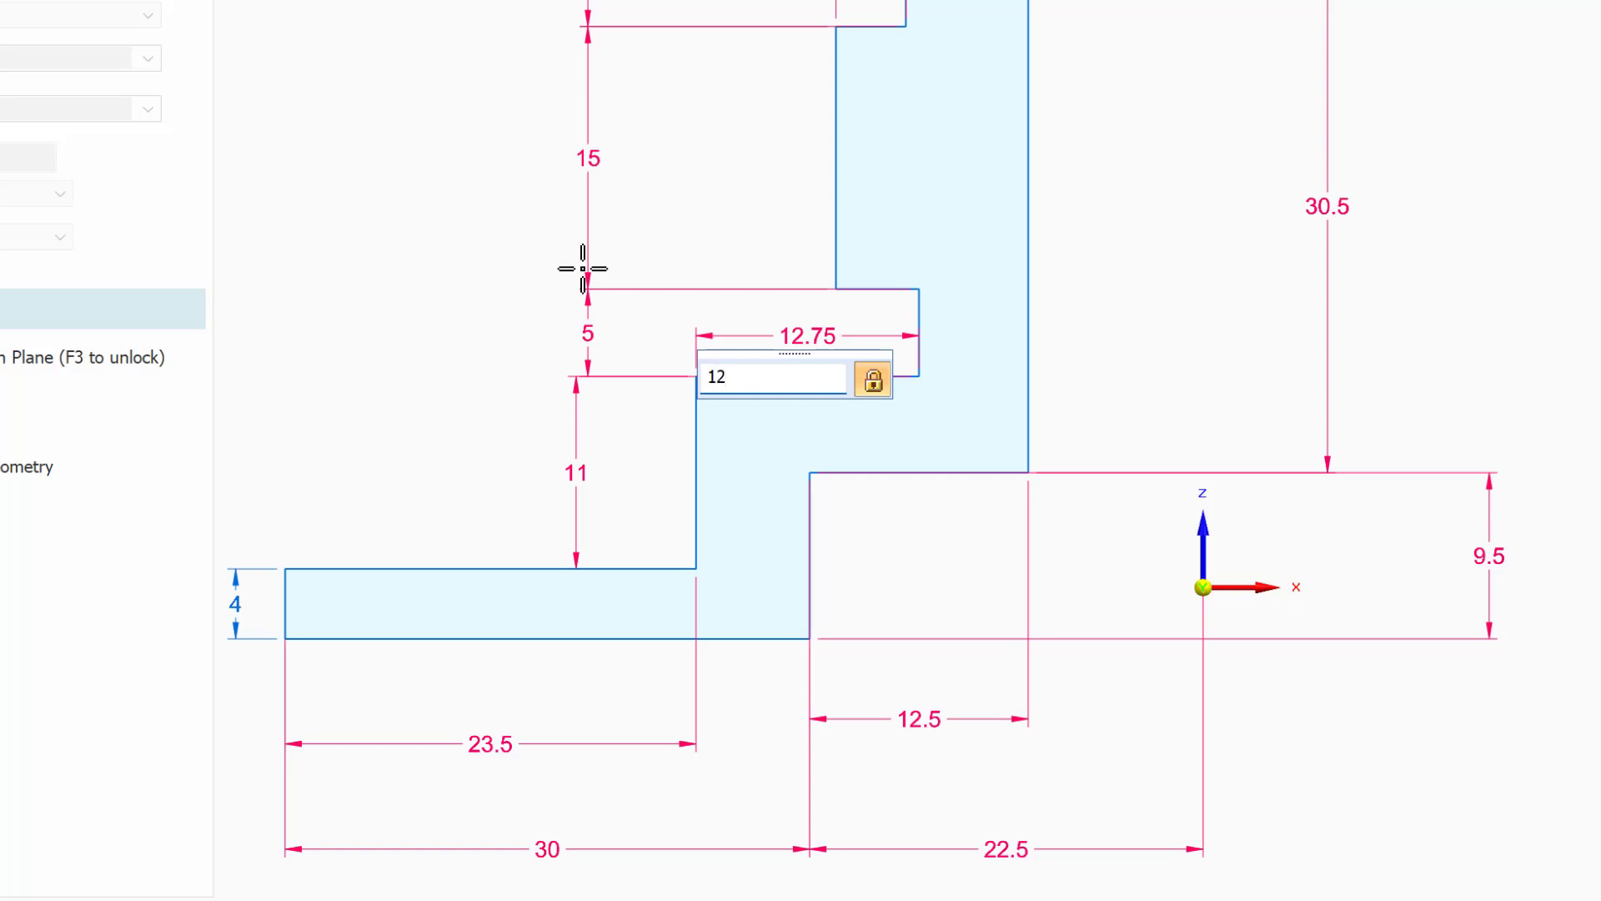
key("Return")
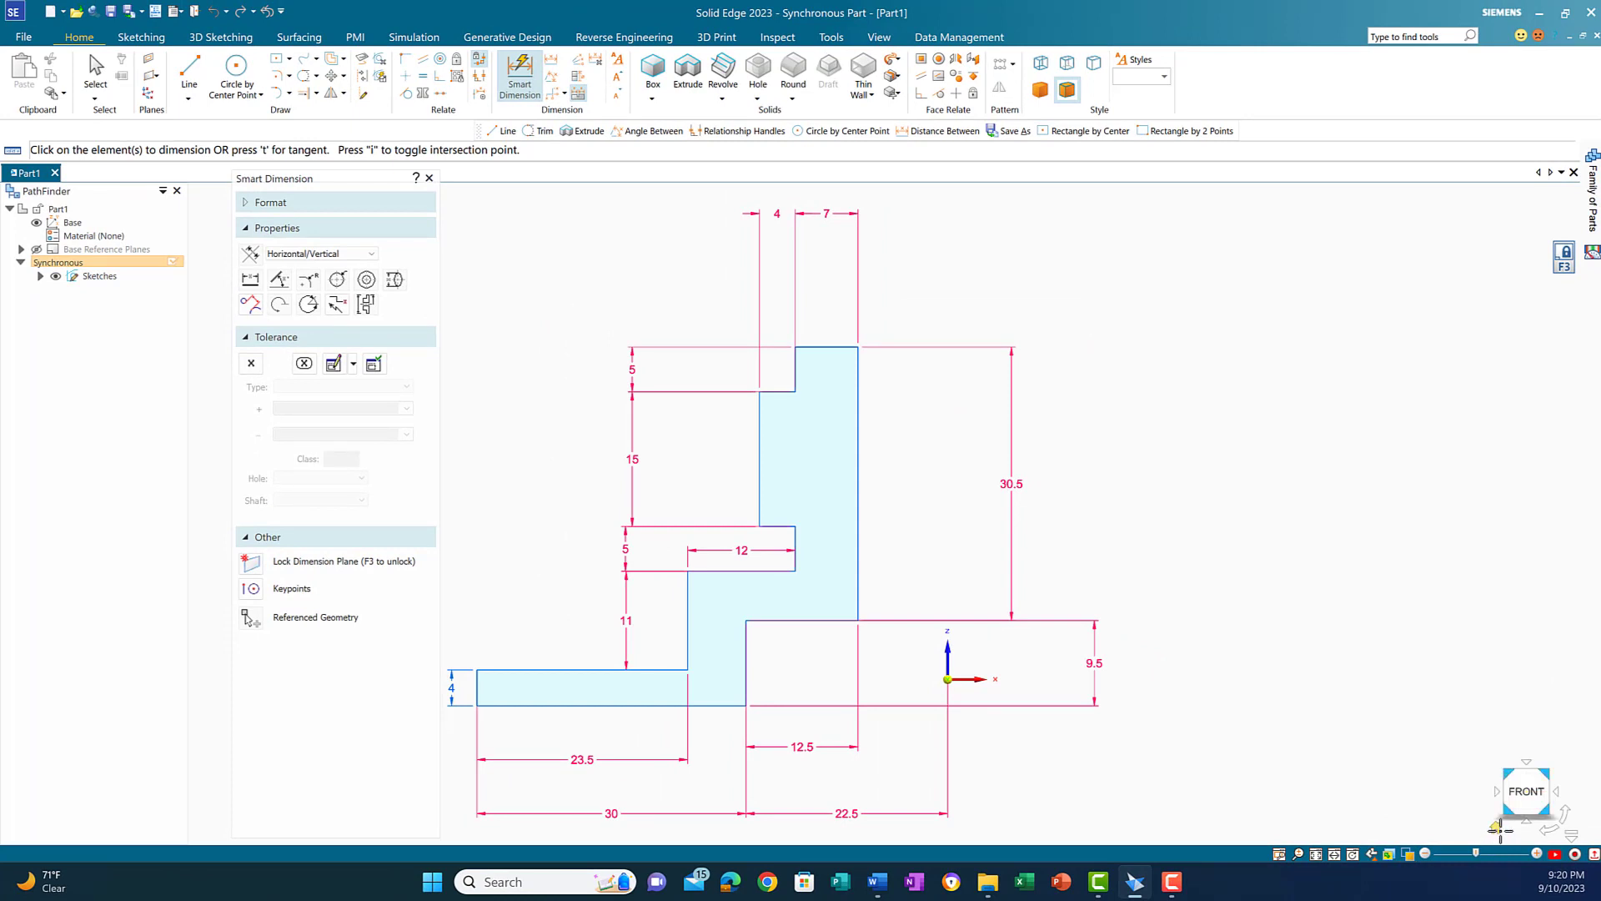
- Revolve the closed flange profile a full turn about the vertical Z axis through the origin
left_click(1499, 828)
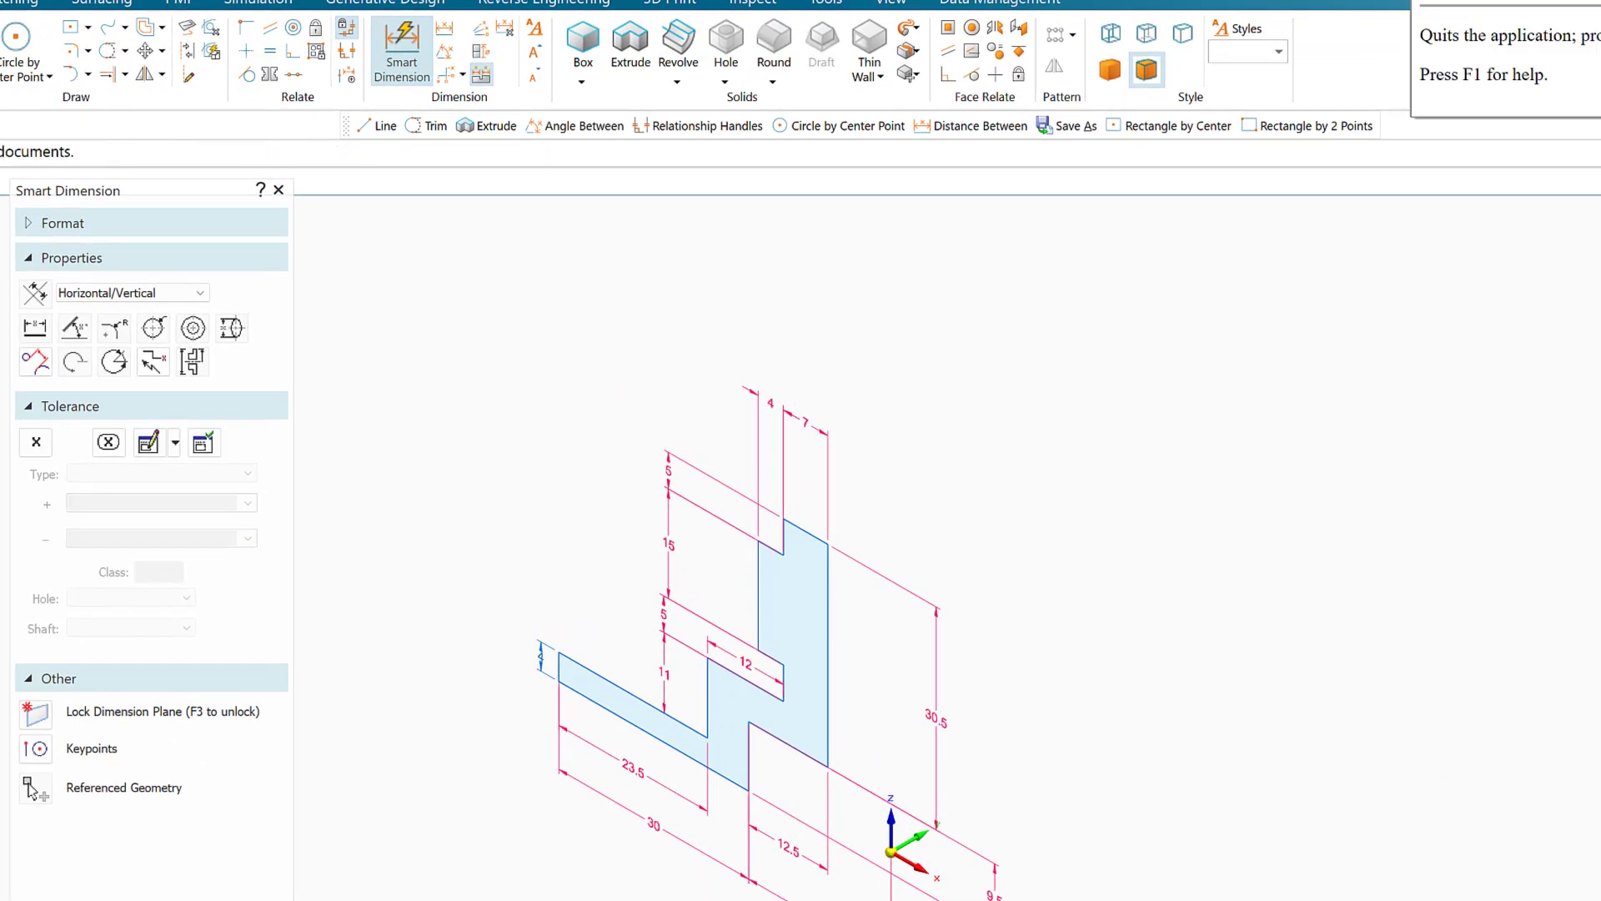
left_click(667, 52)
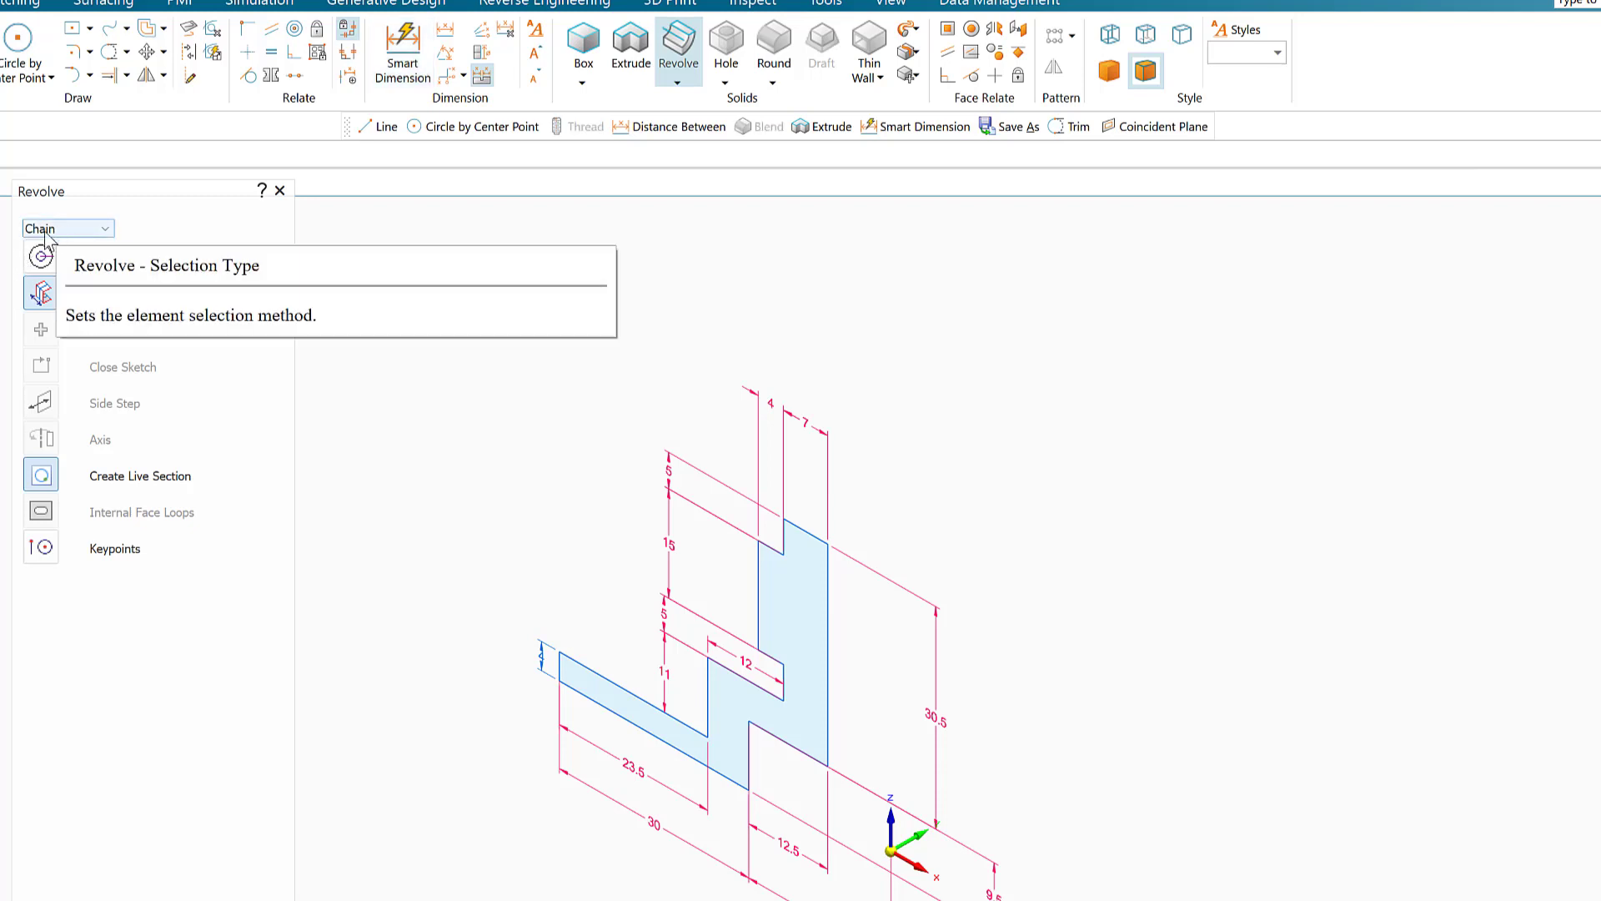
left_click(758, 594)
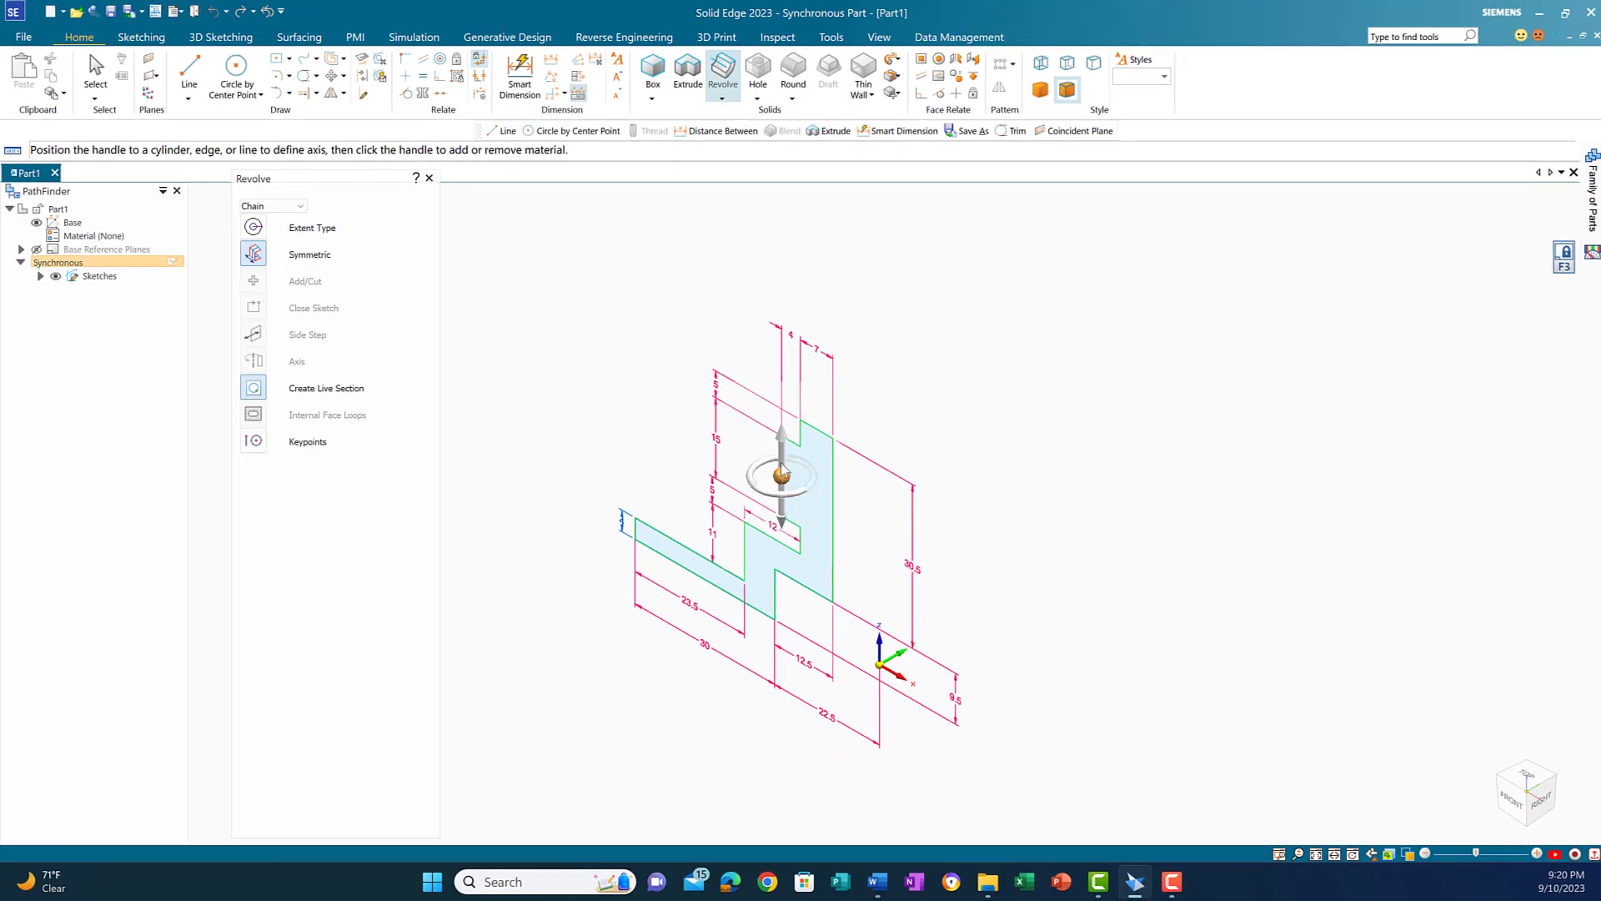
left_click(781, 477)
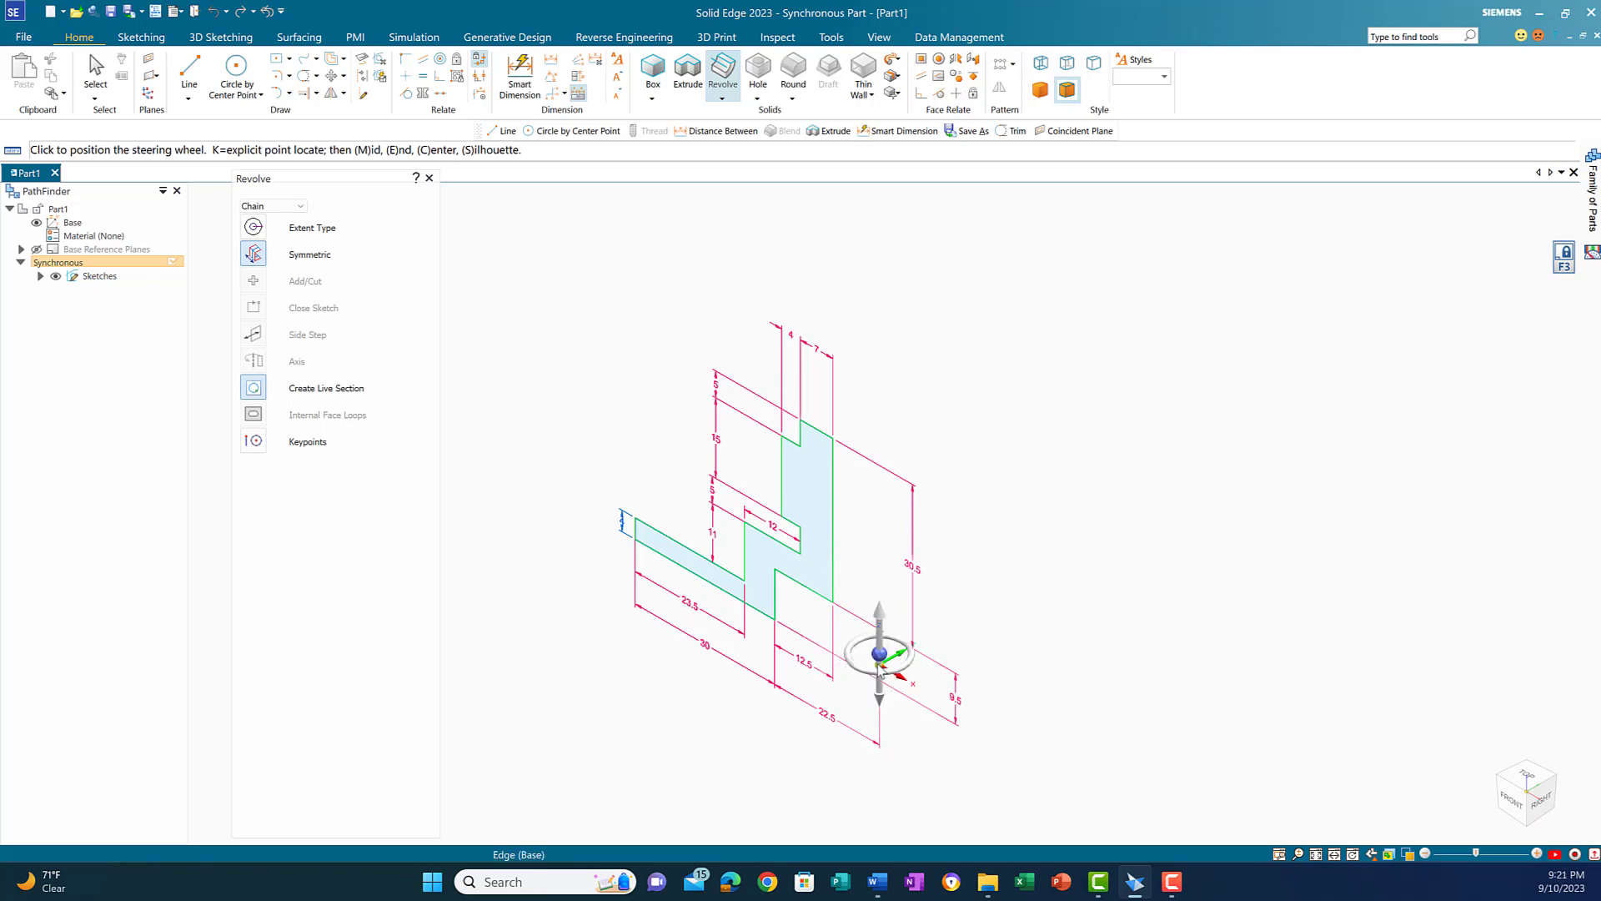
left_click(880, 670)
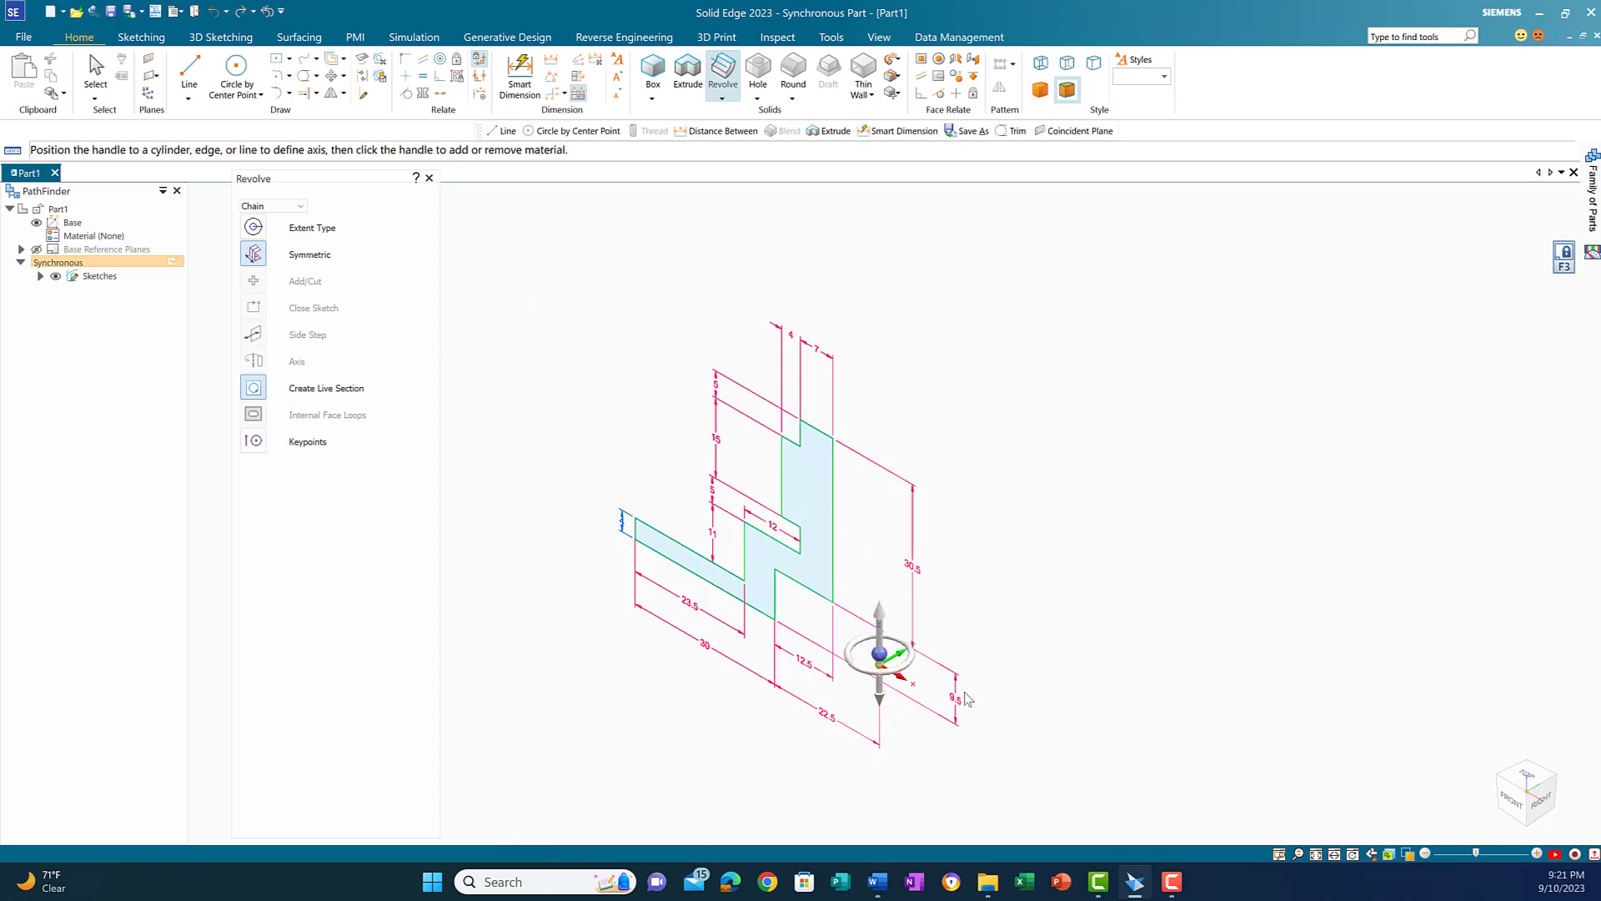
left_click(858, 672)
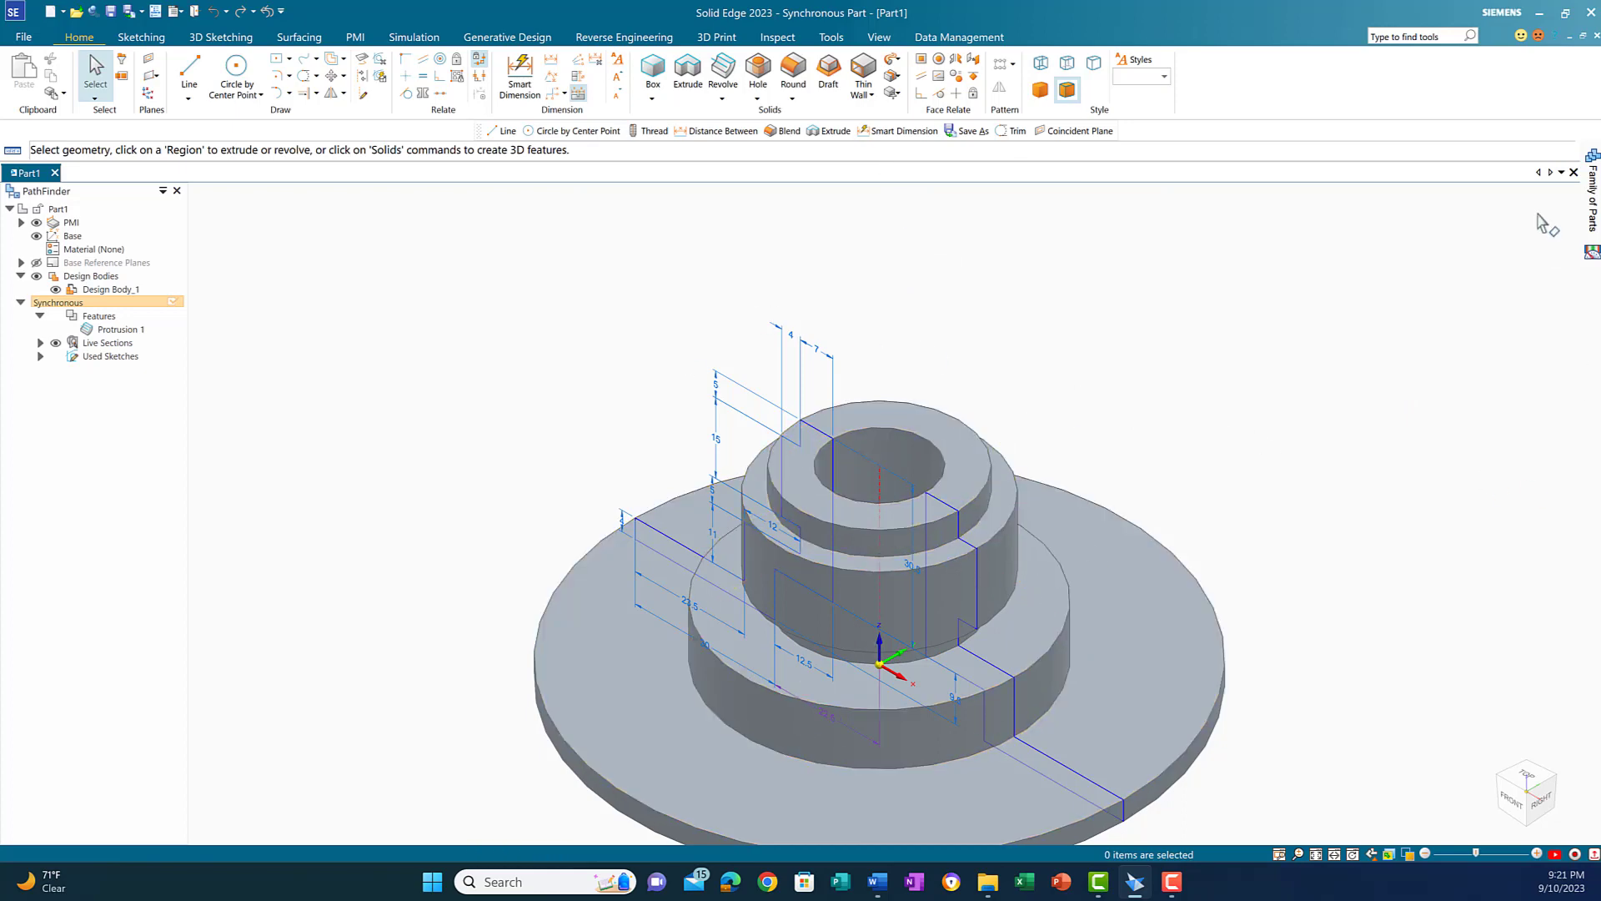
- Draw a 10 mm diameter circle on the flange plate's upper face, about 41 mm from the origin along the Y axis
middle_click_drag(1440, 450, 1381, 543)
scroll(1382, 543, "down", 1)
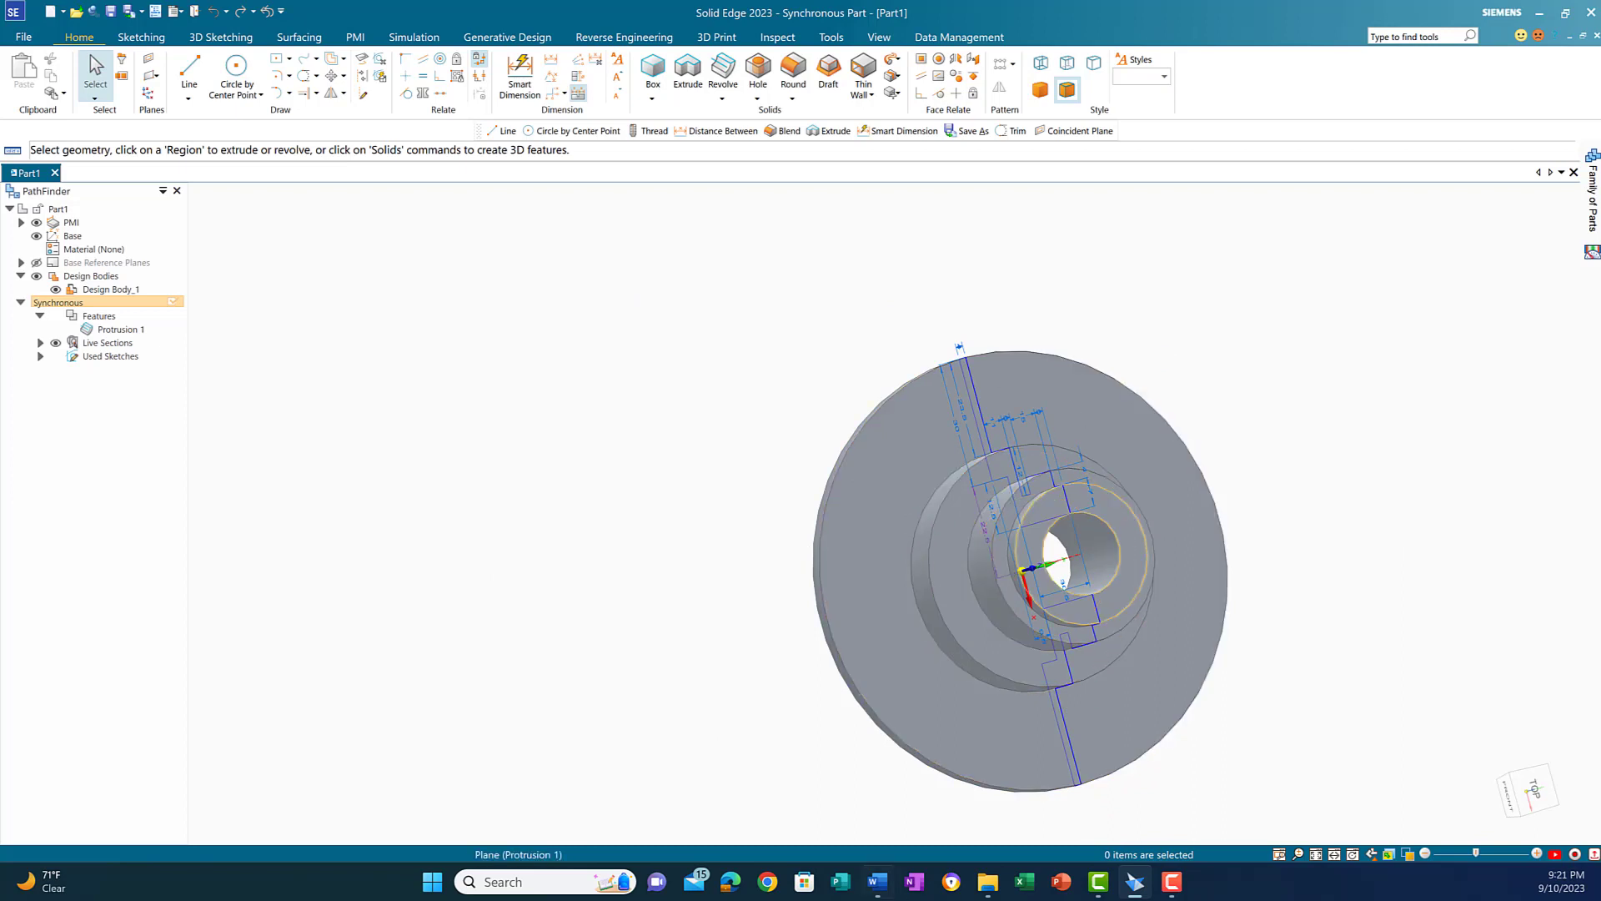
mouse_move(1571, 765)
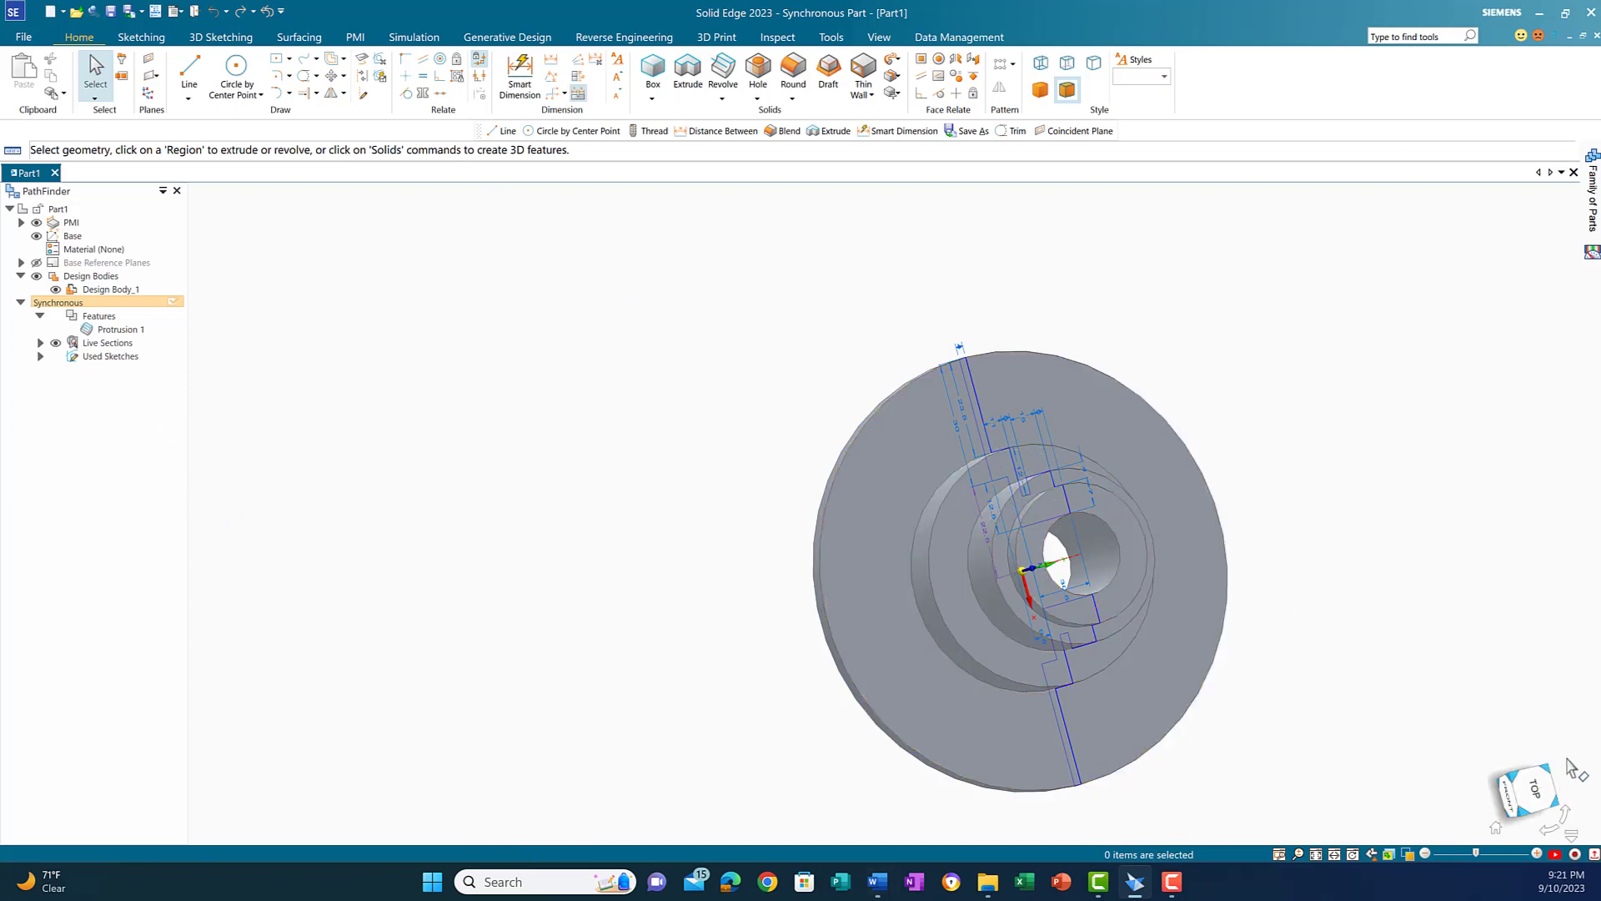
left_click(1539, 797)
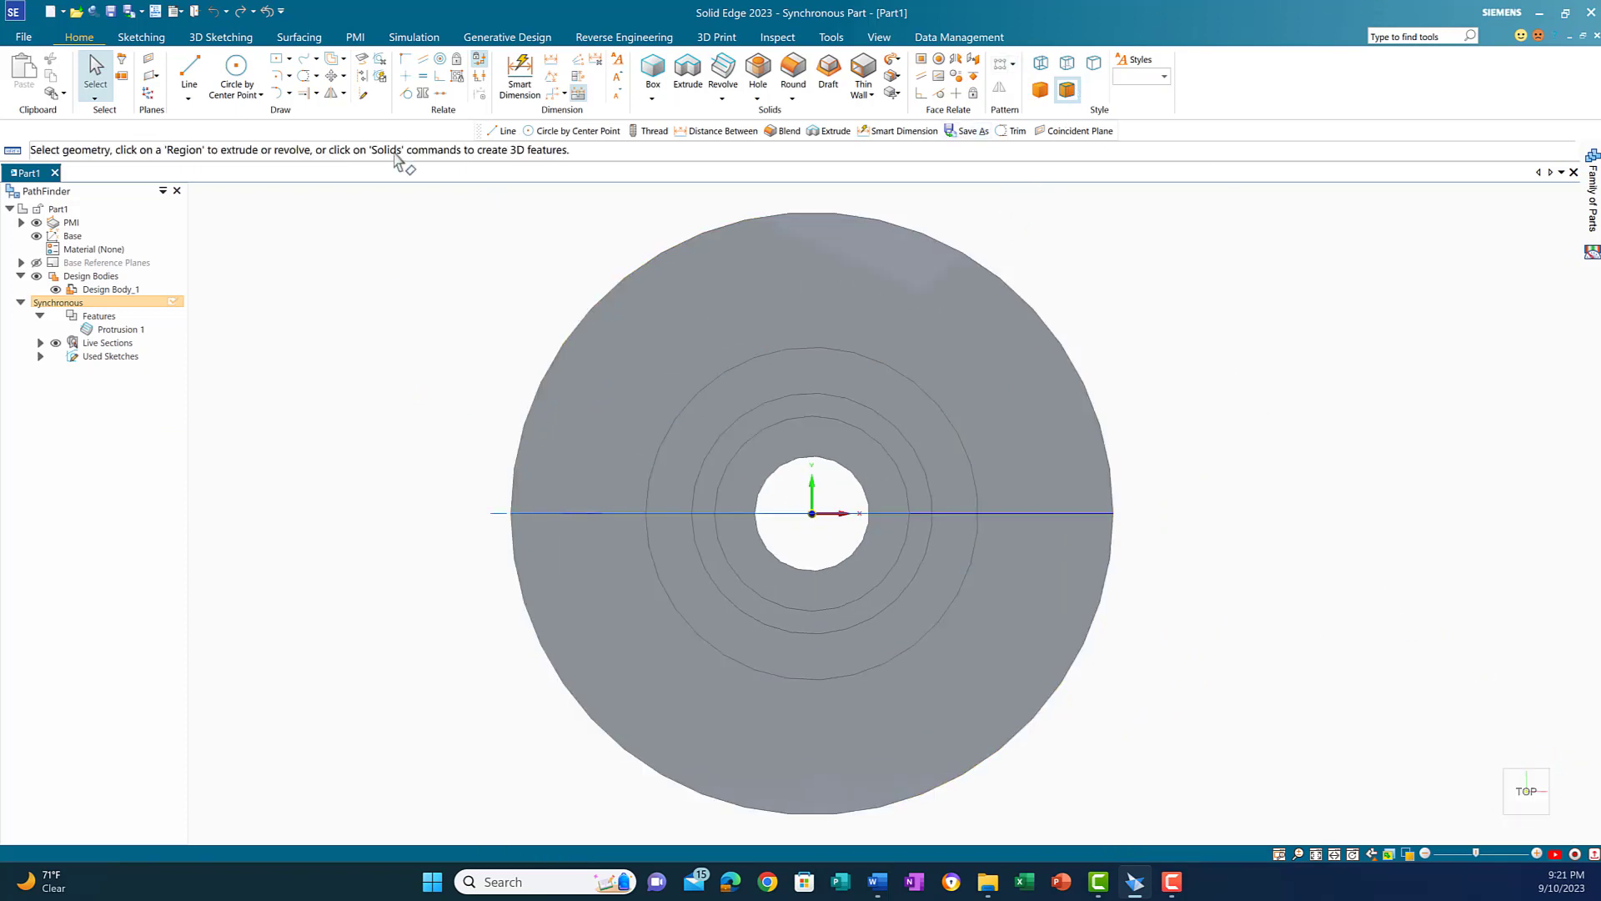
left_click(236, 73)
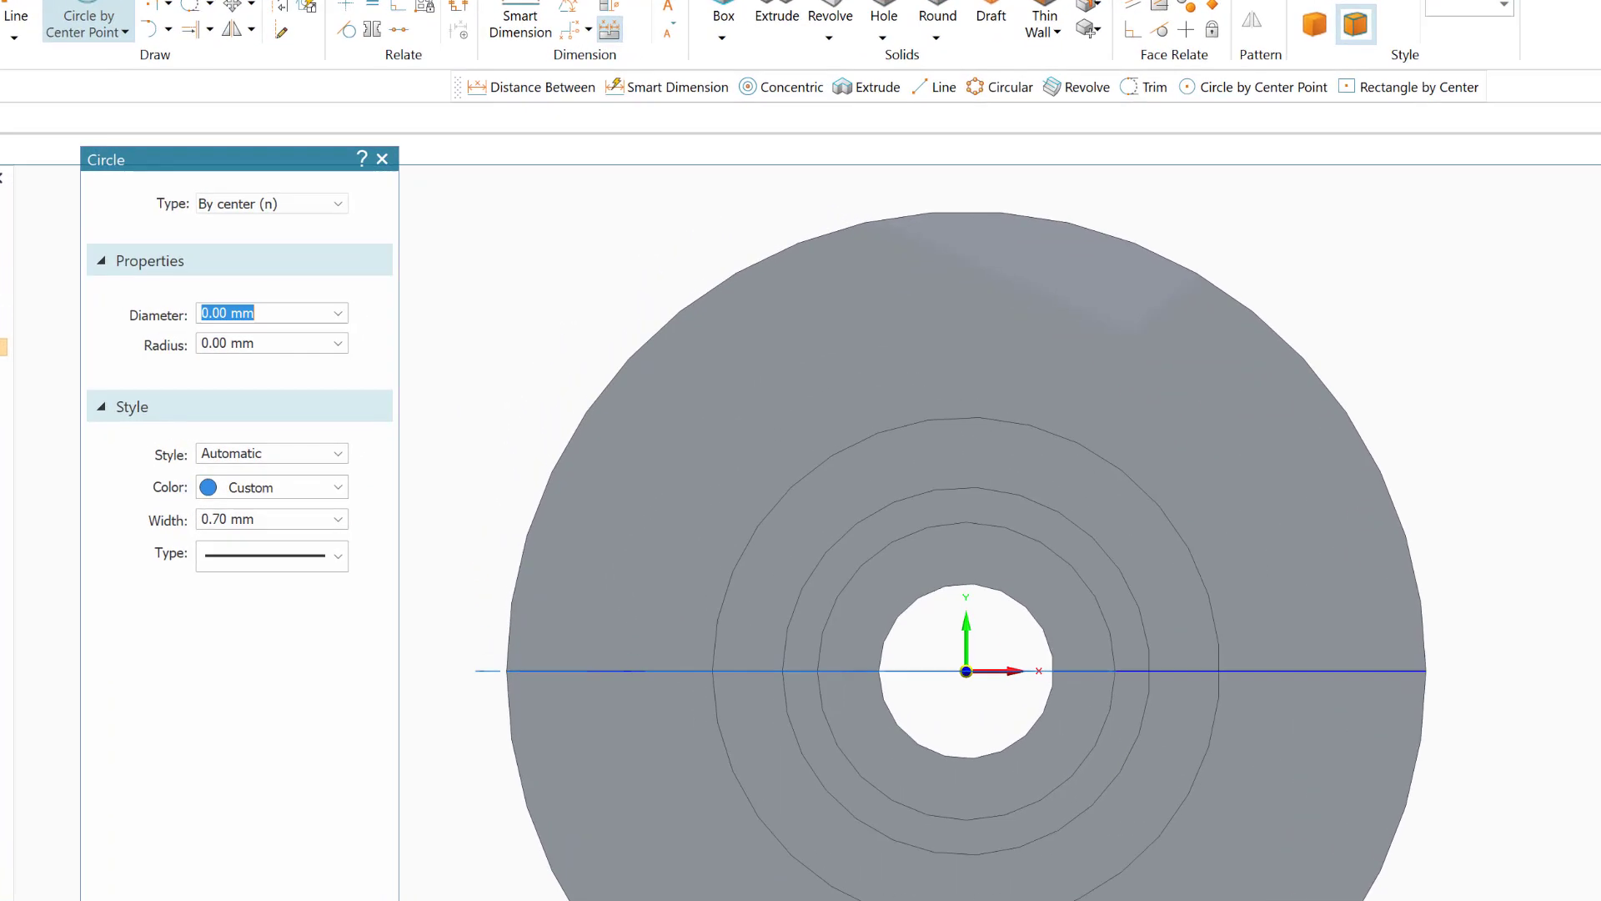
type("10")
key("Return")
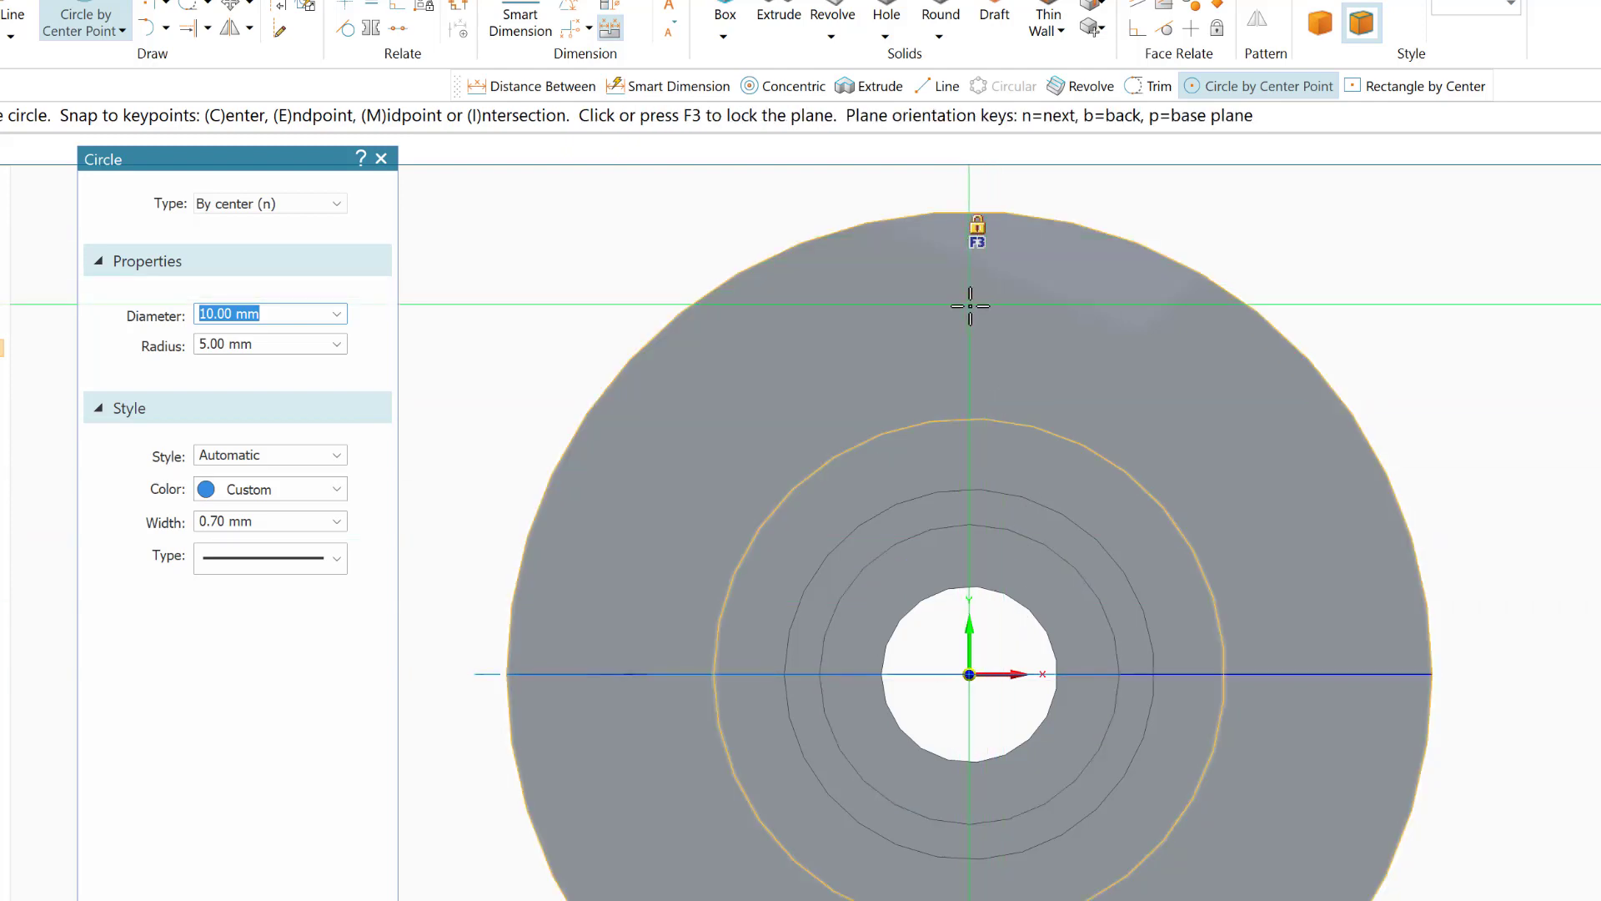
left_click(978, 227)
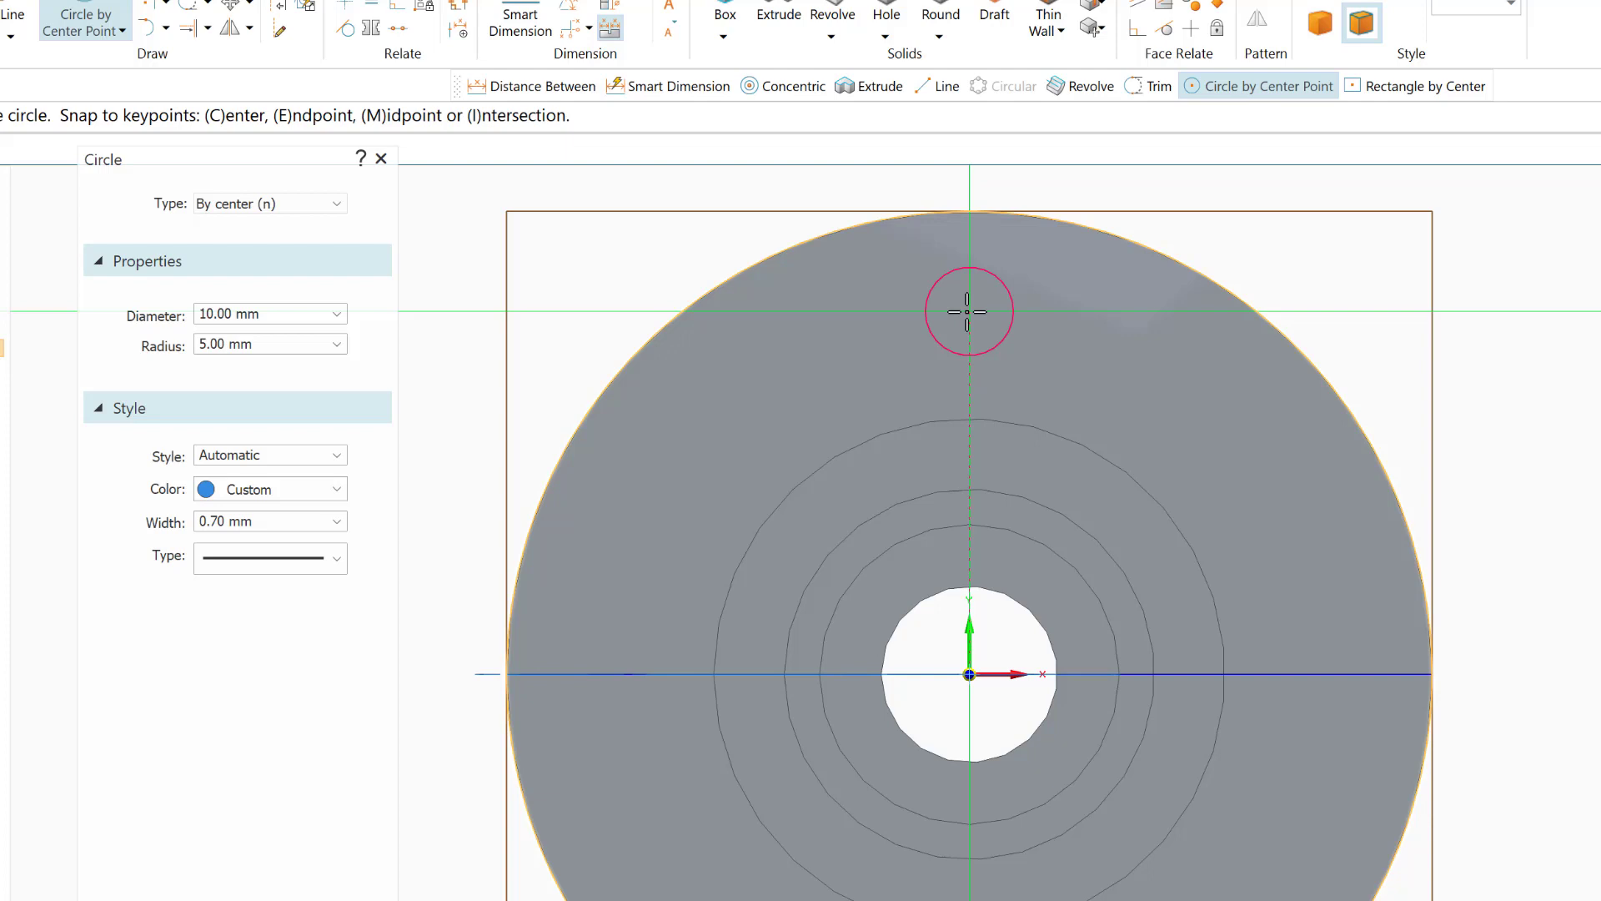
left_click(967, 311)
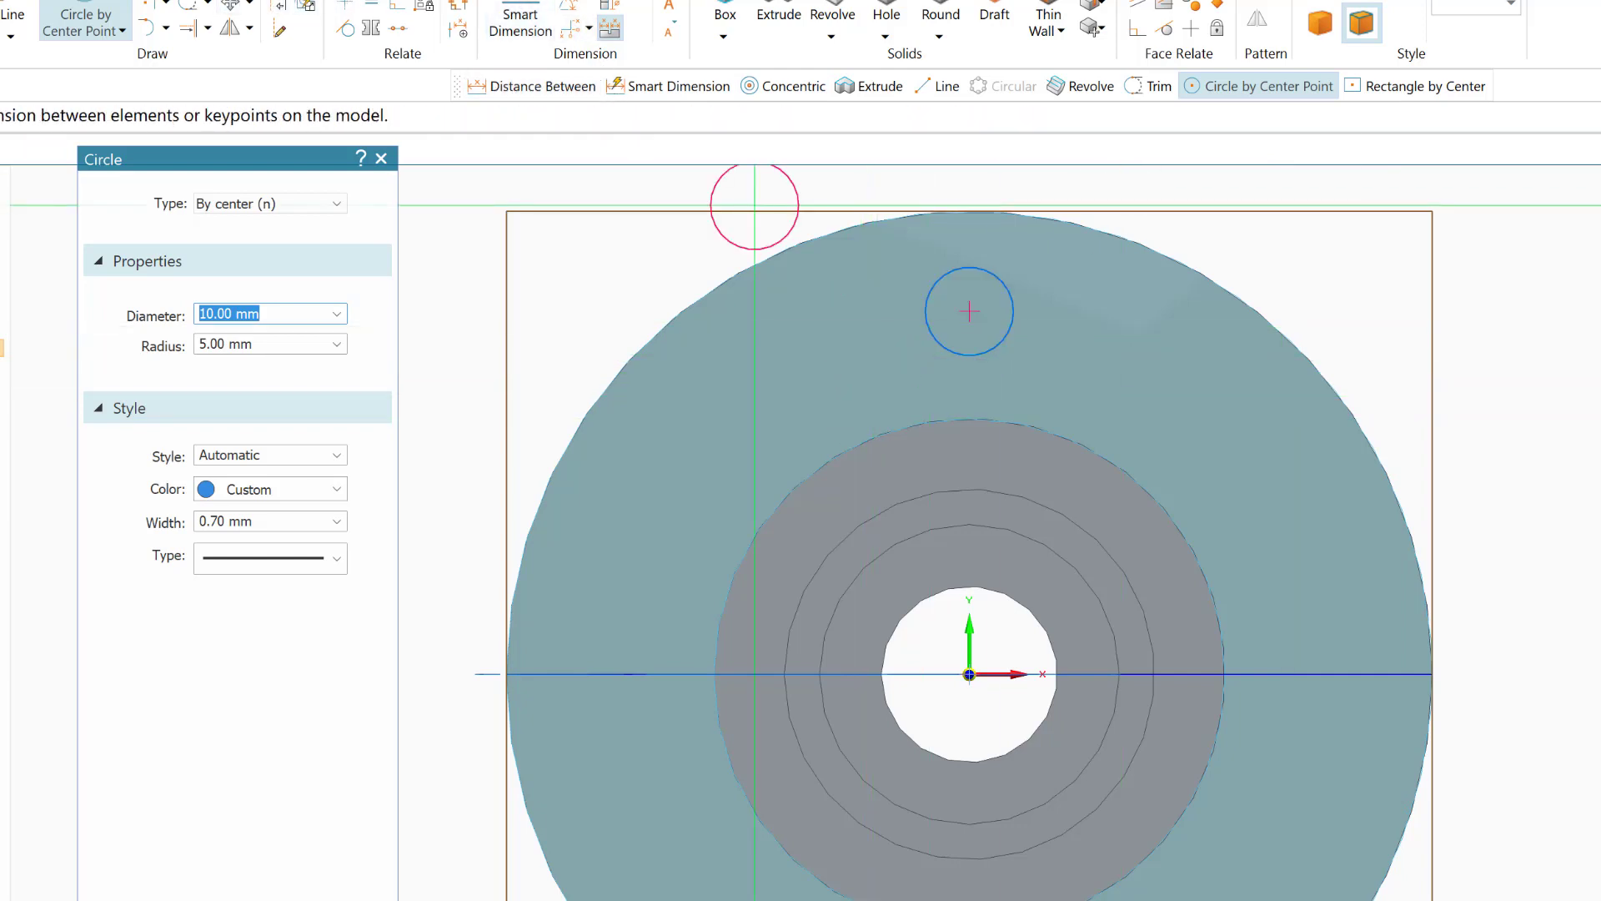
key("Escape")
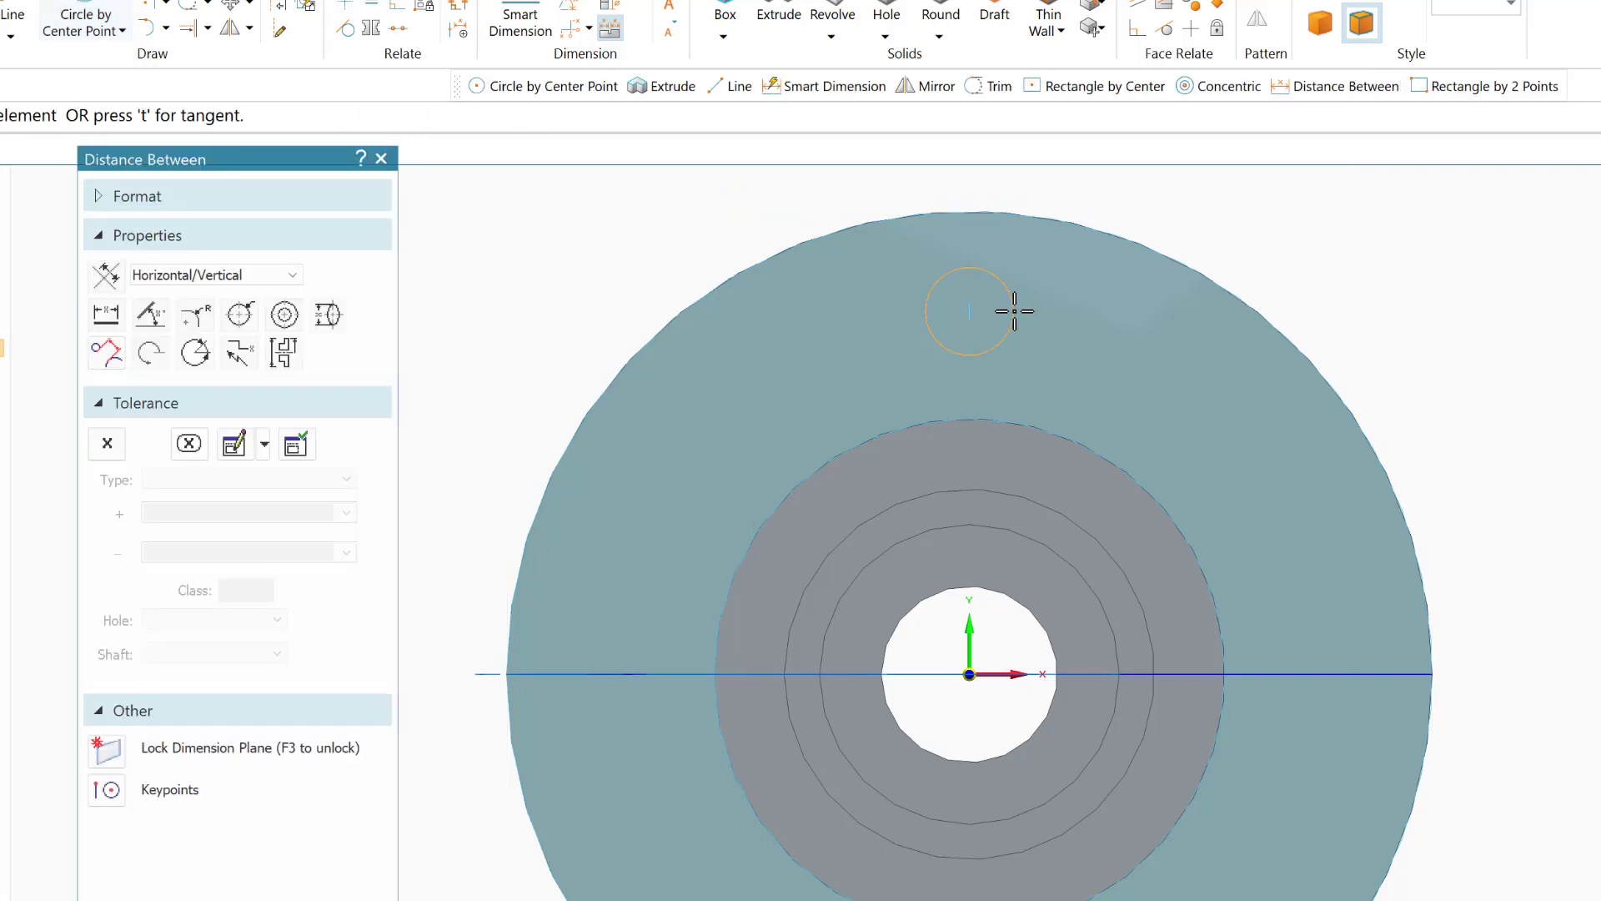
- Dimension the distance from the small circle's centre to the horizontal centreline and set it to 41.5 mm
left_click(1013, 311)
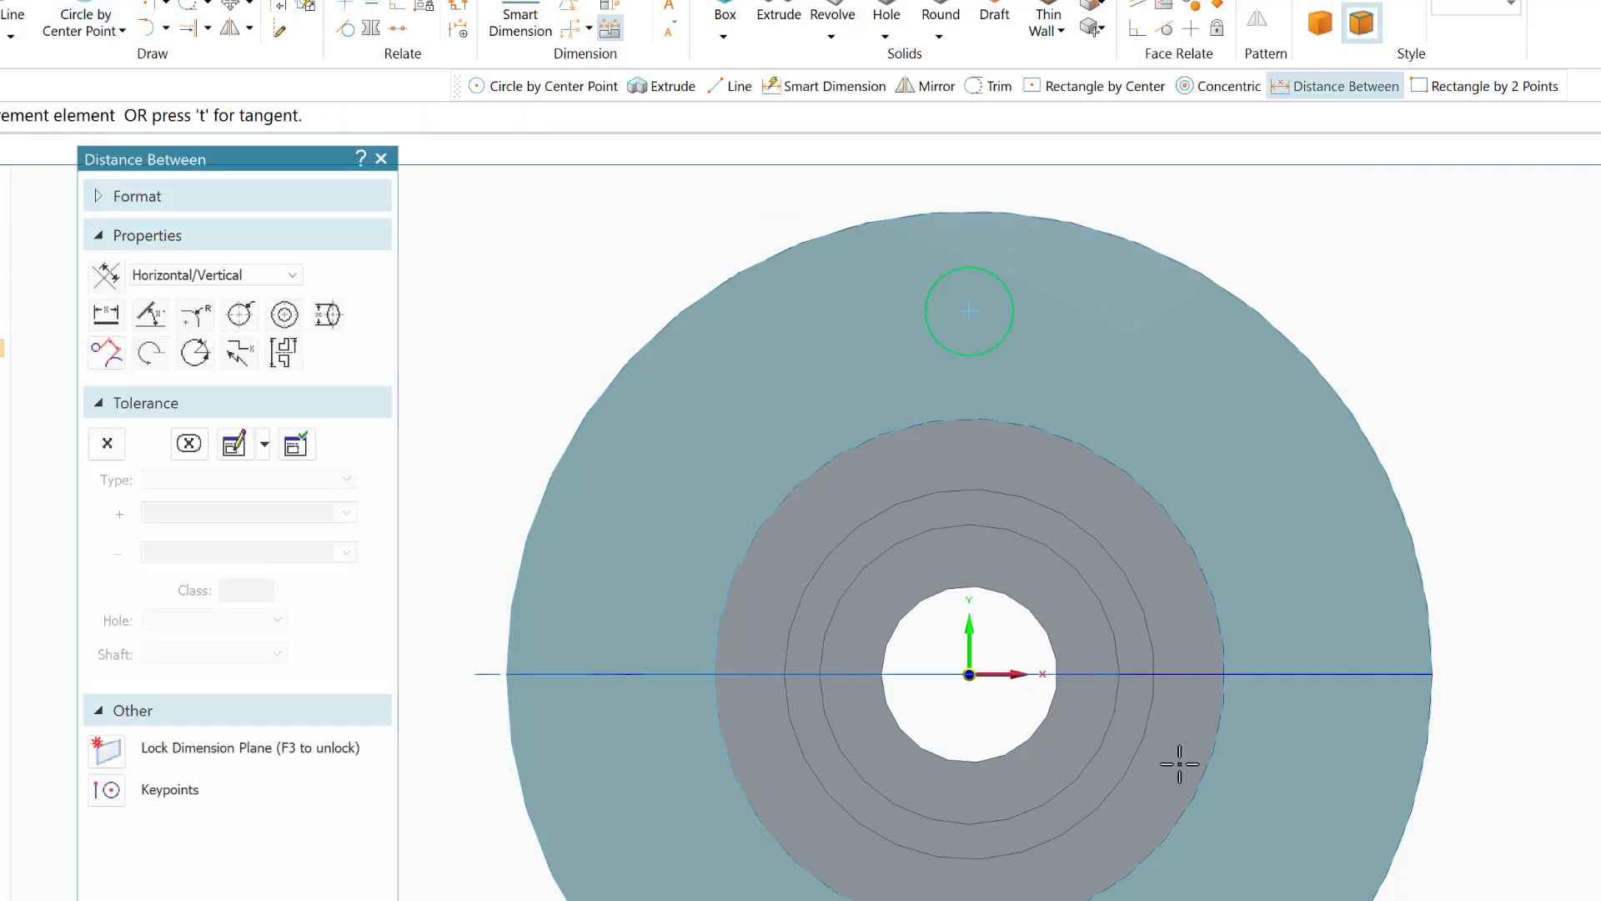
left_click(1061, 690)
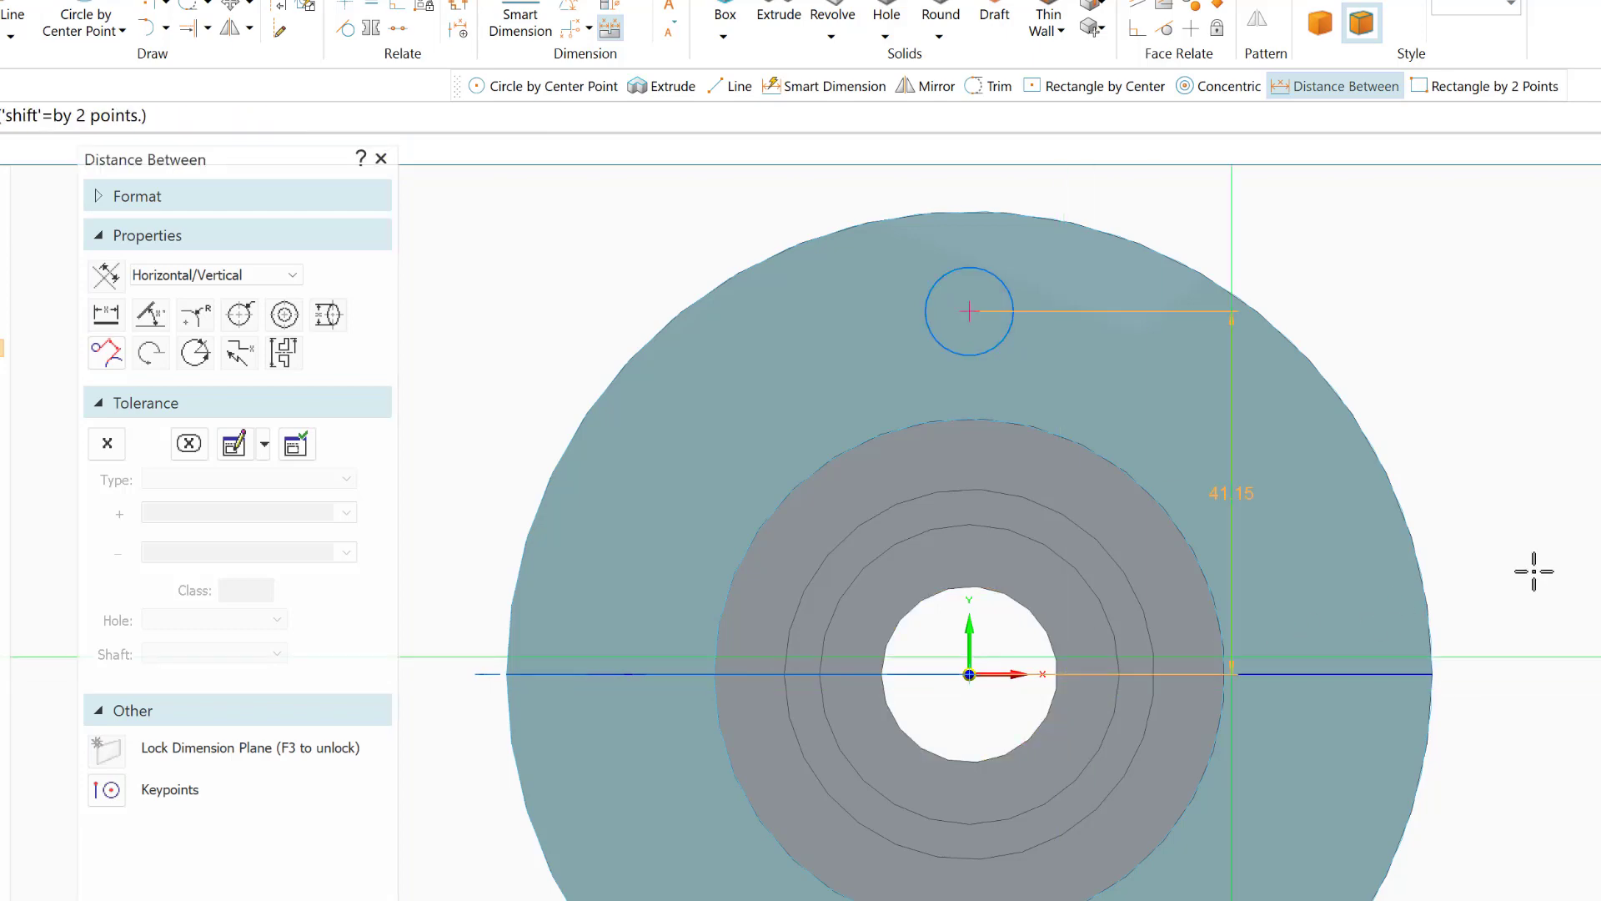
left_click(1491, 421)
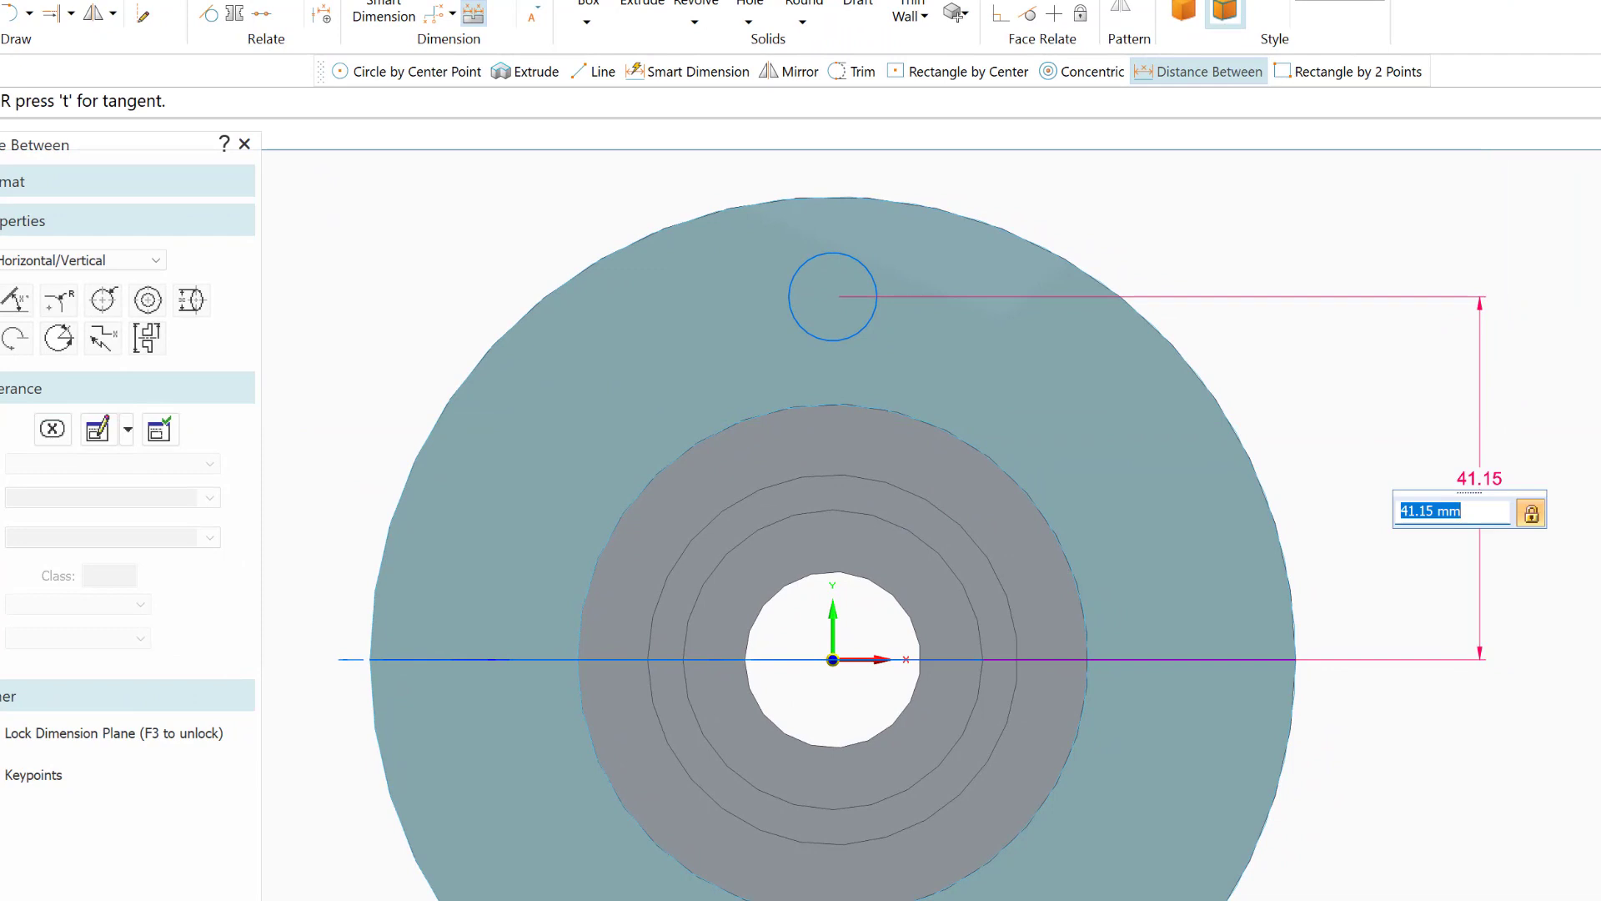
key("Return")
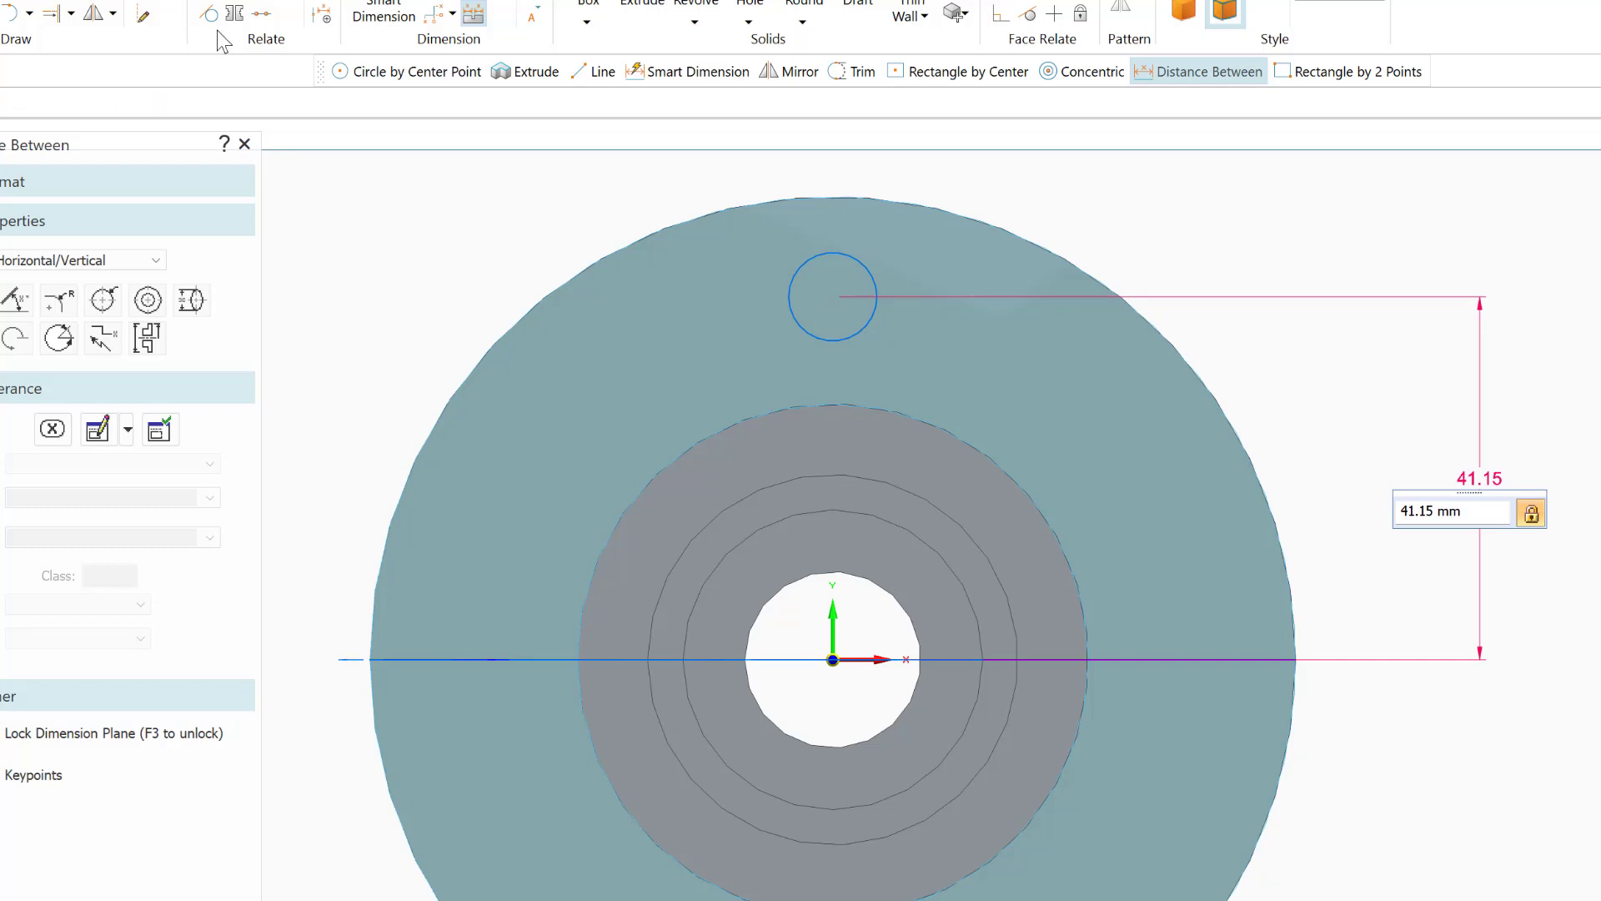
left_click(1429, 509)
key("Left")
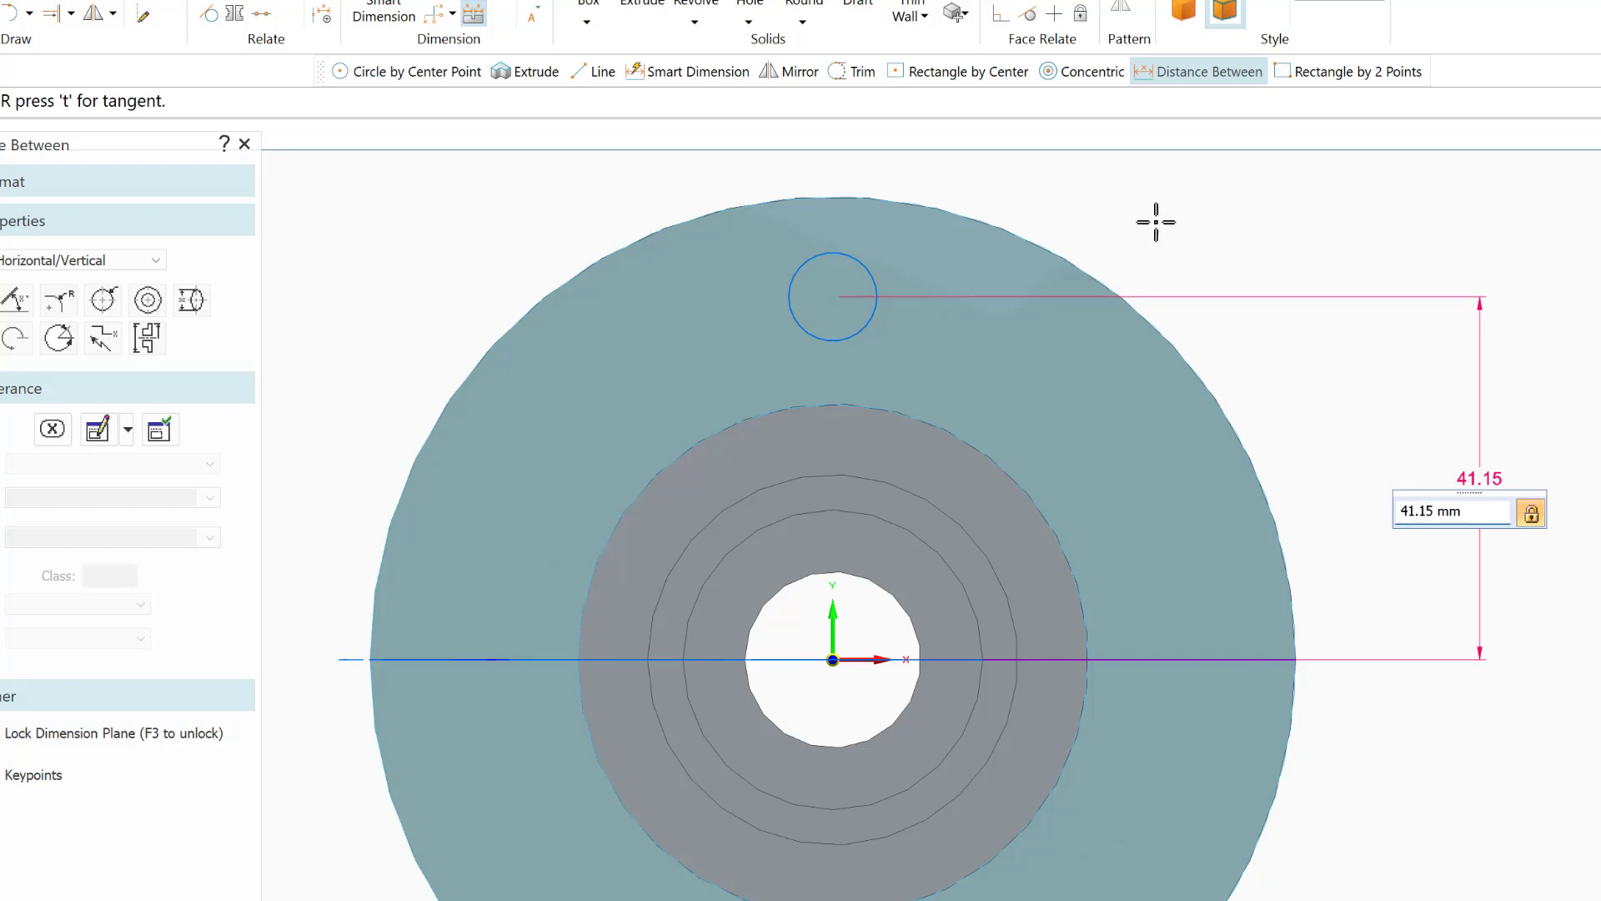
key("BackSpace")
key("Return")
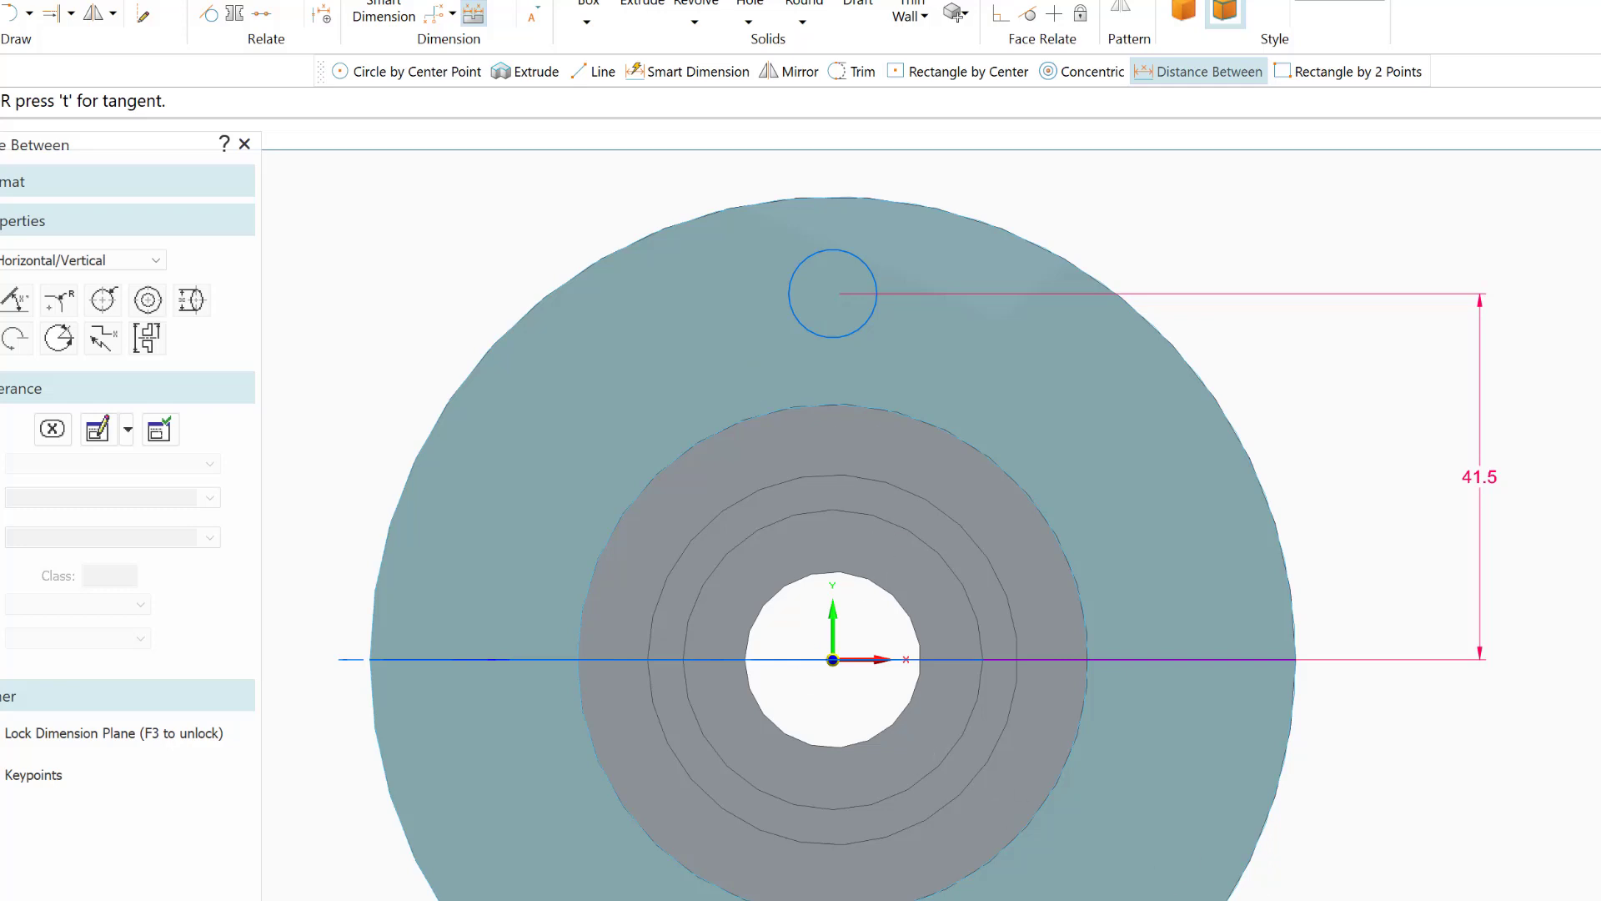
- Cut the 10 mm circle down through the flange plate with Extrude in Cut mode
key("ctrl+i")
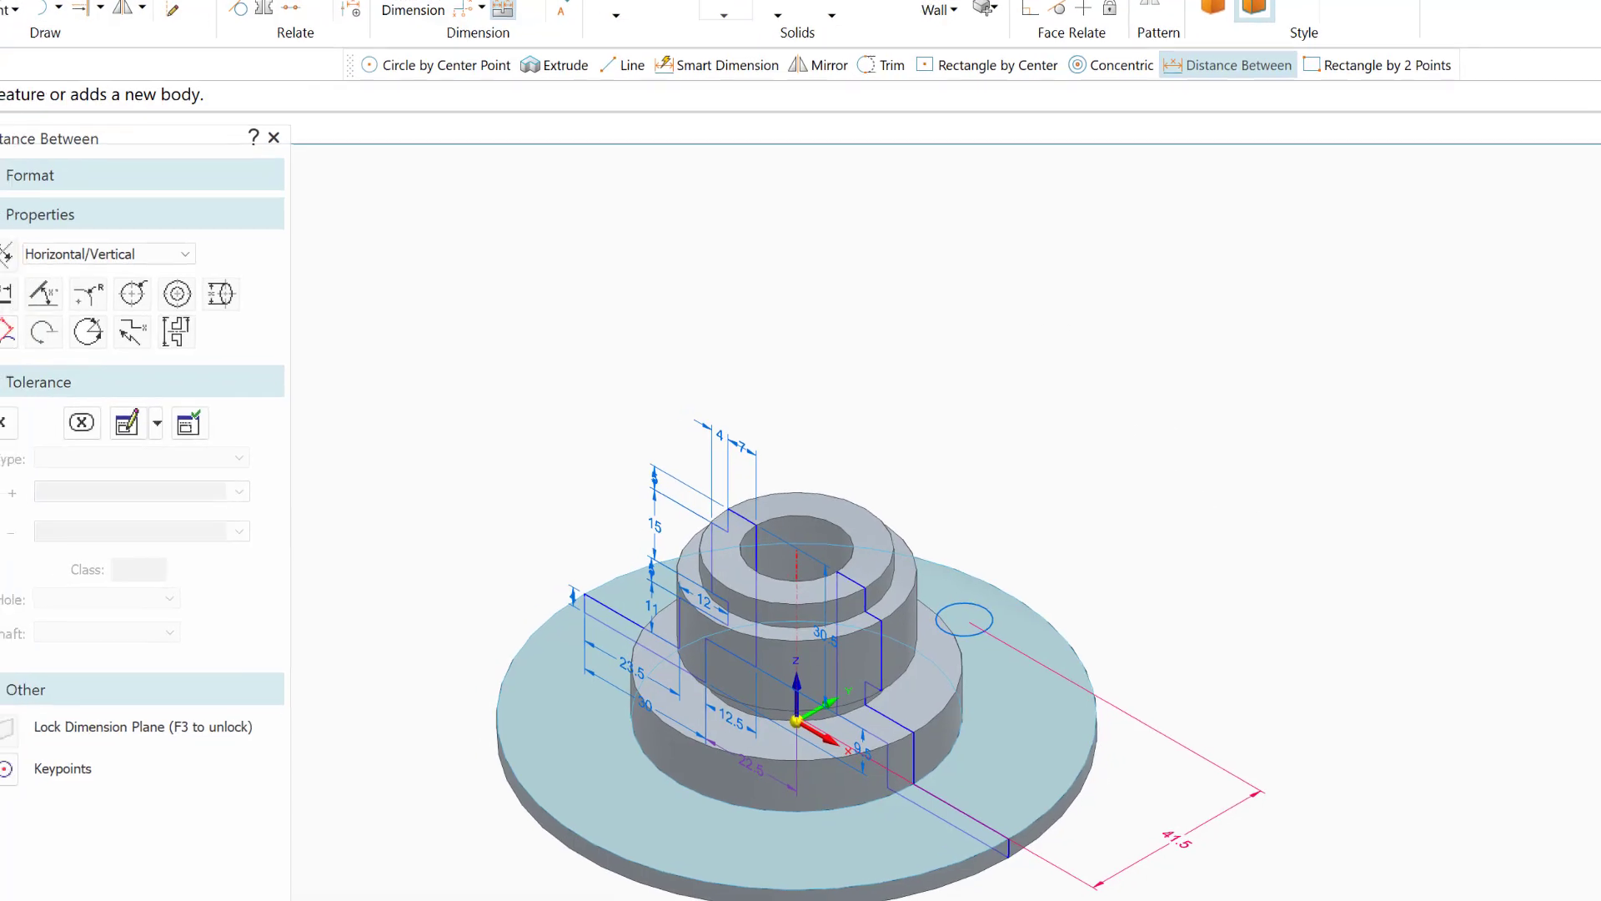
key("Escape")
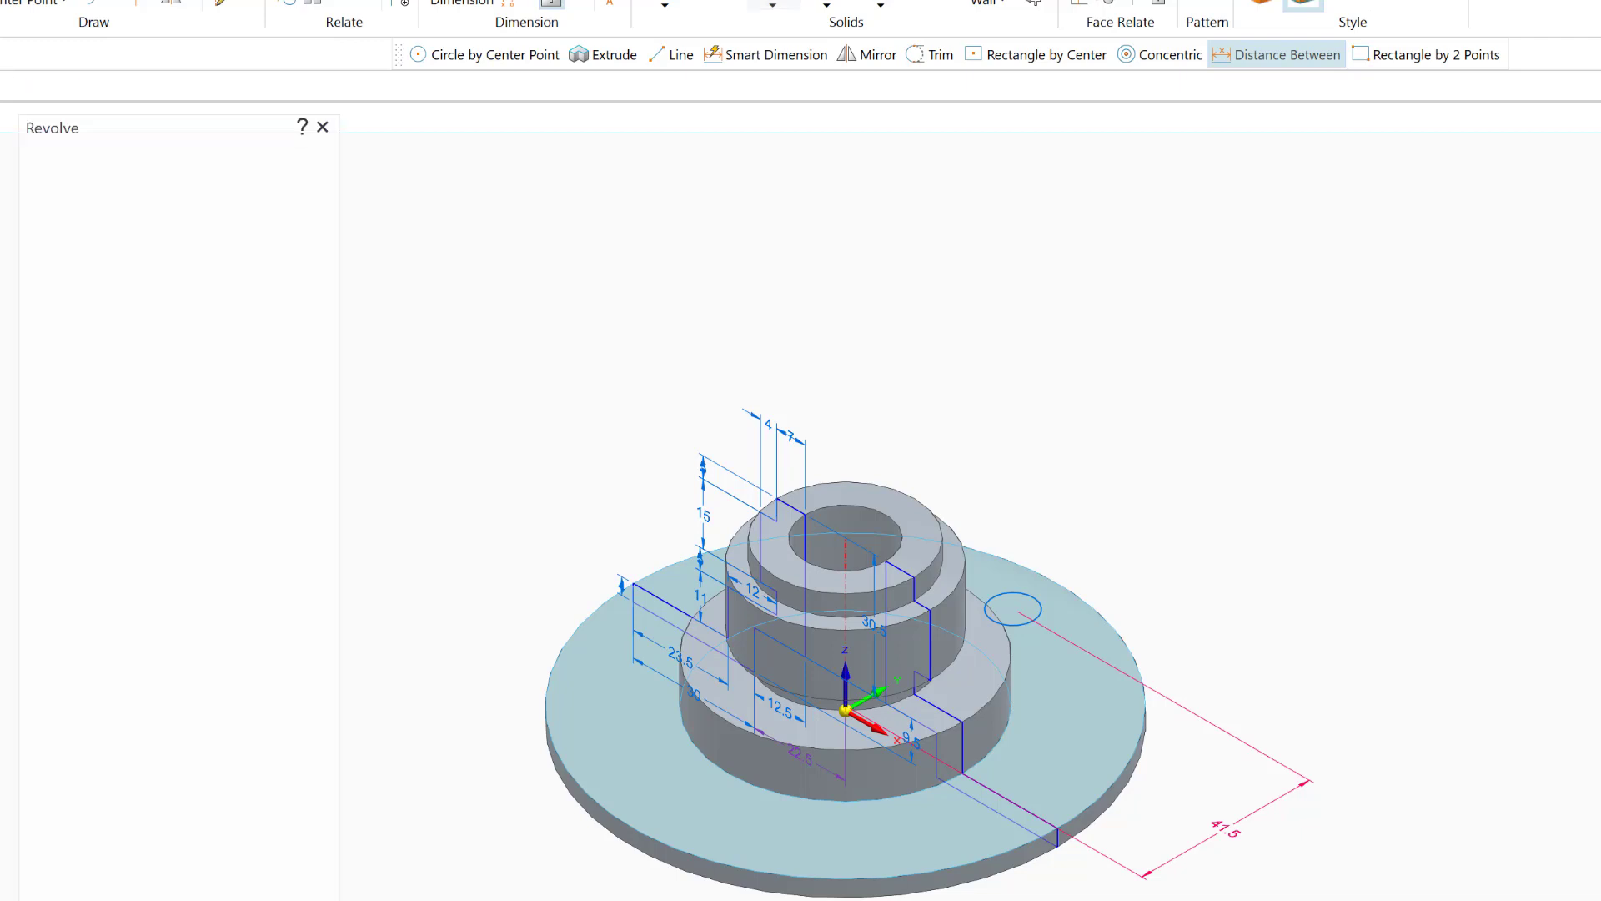
left_click(747, 2)
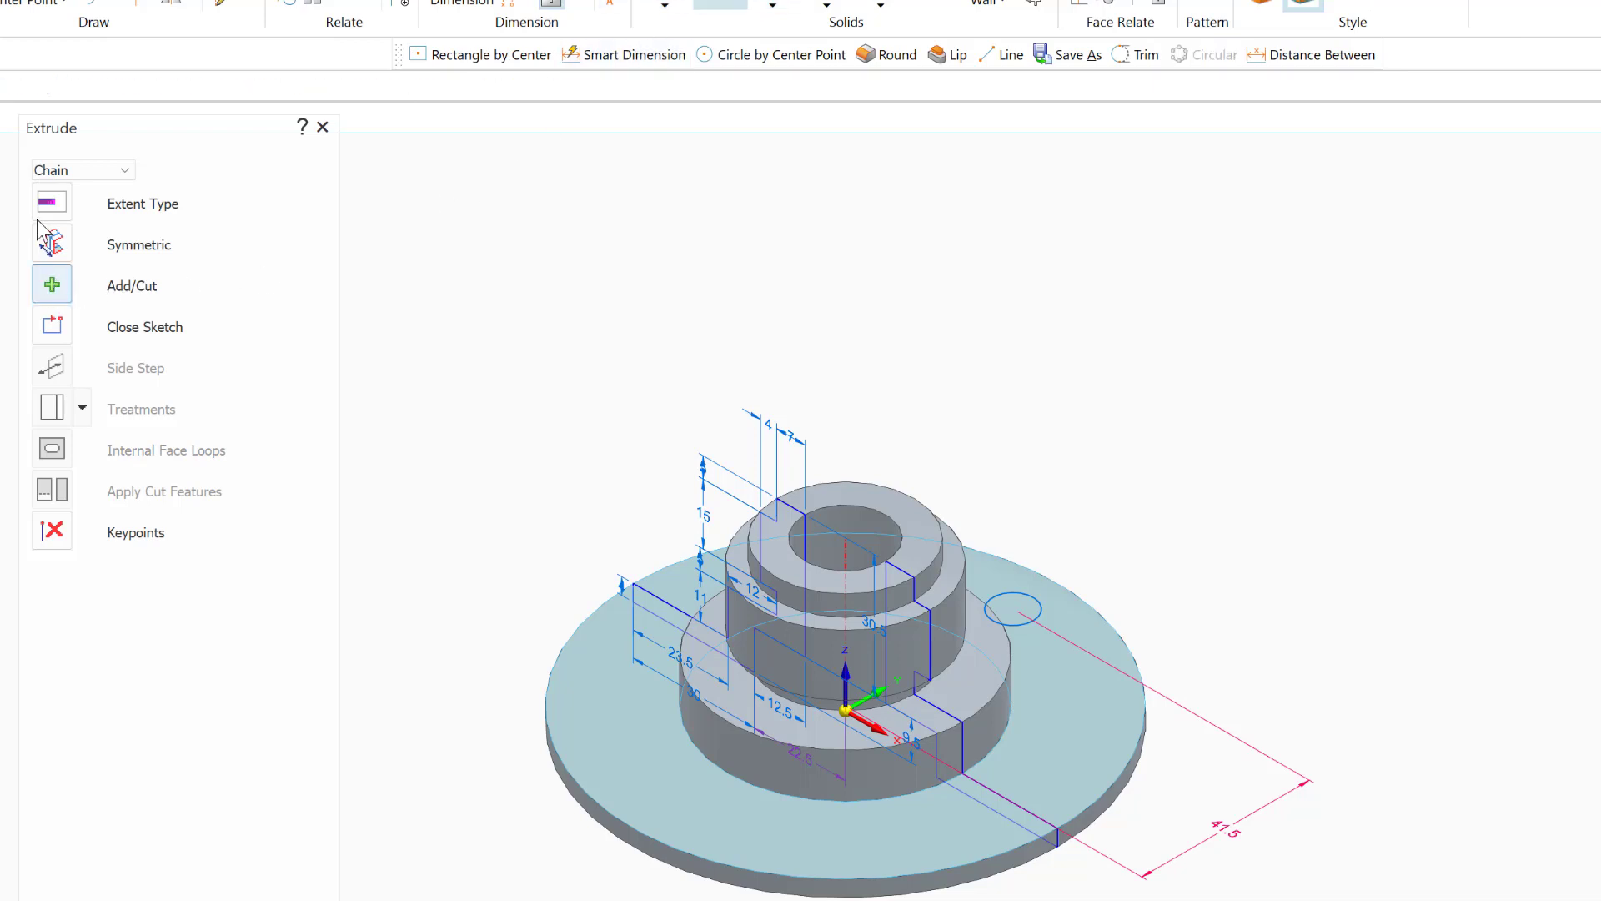
left_click(53, 290)
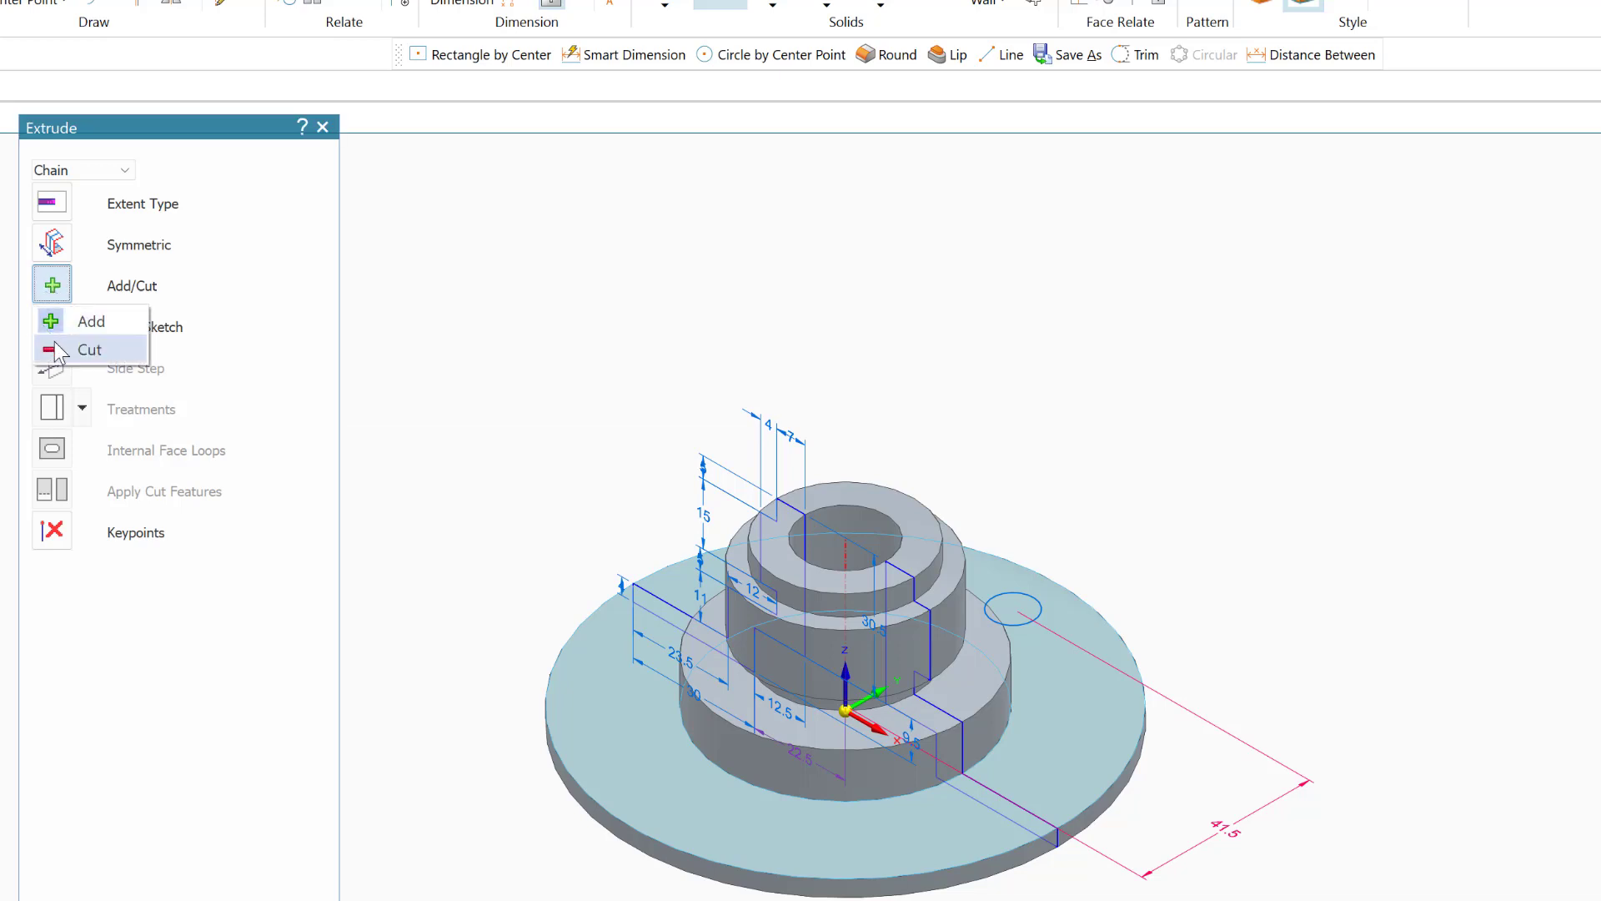
left_click(58, 350)
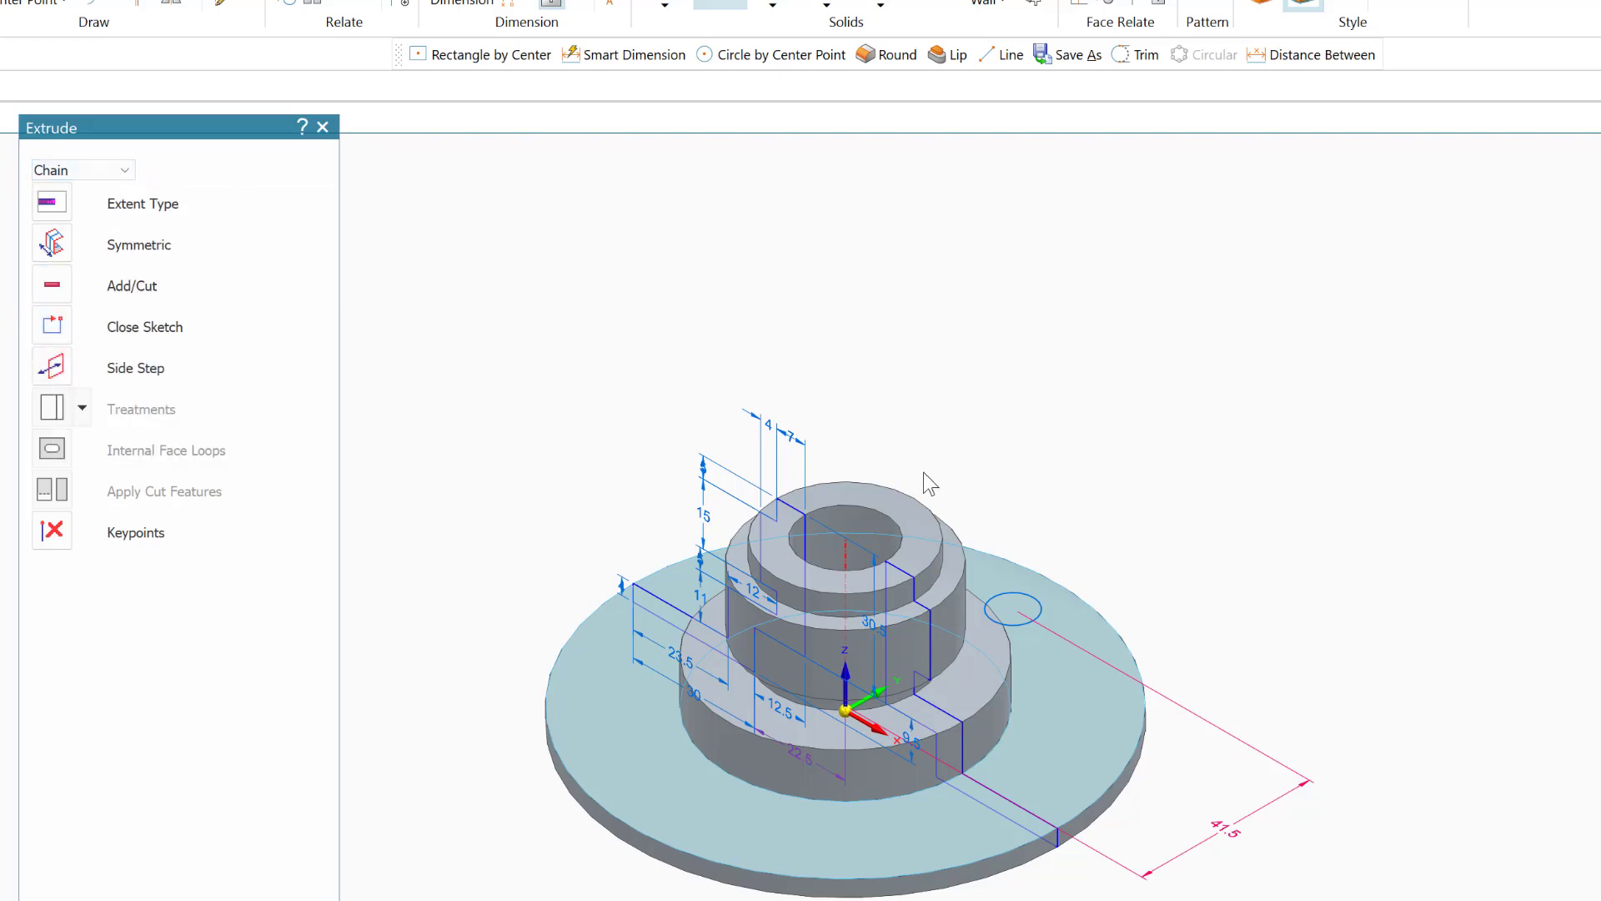
left_click(1039, 613)
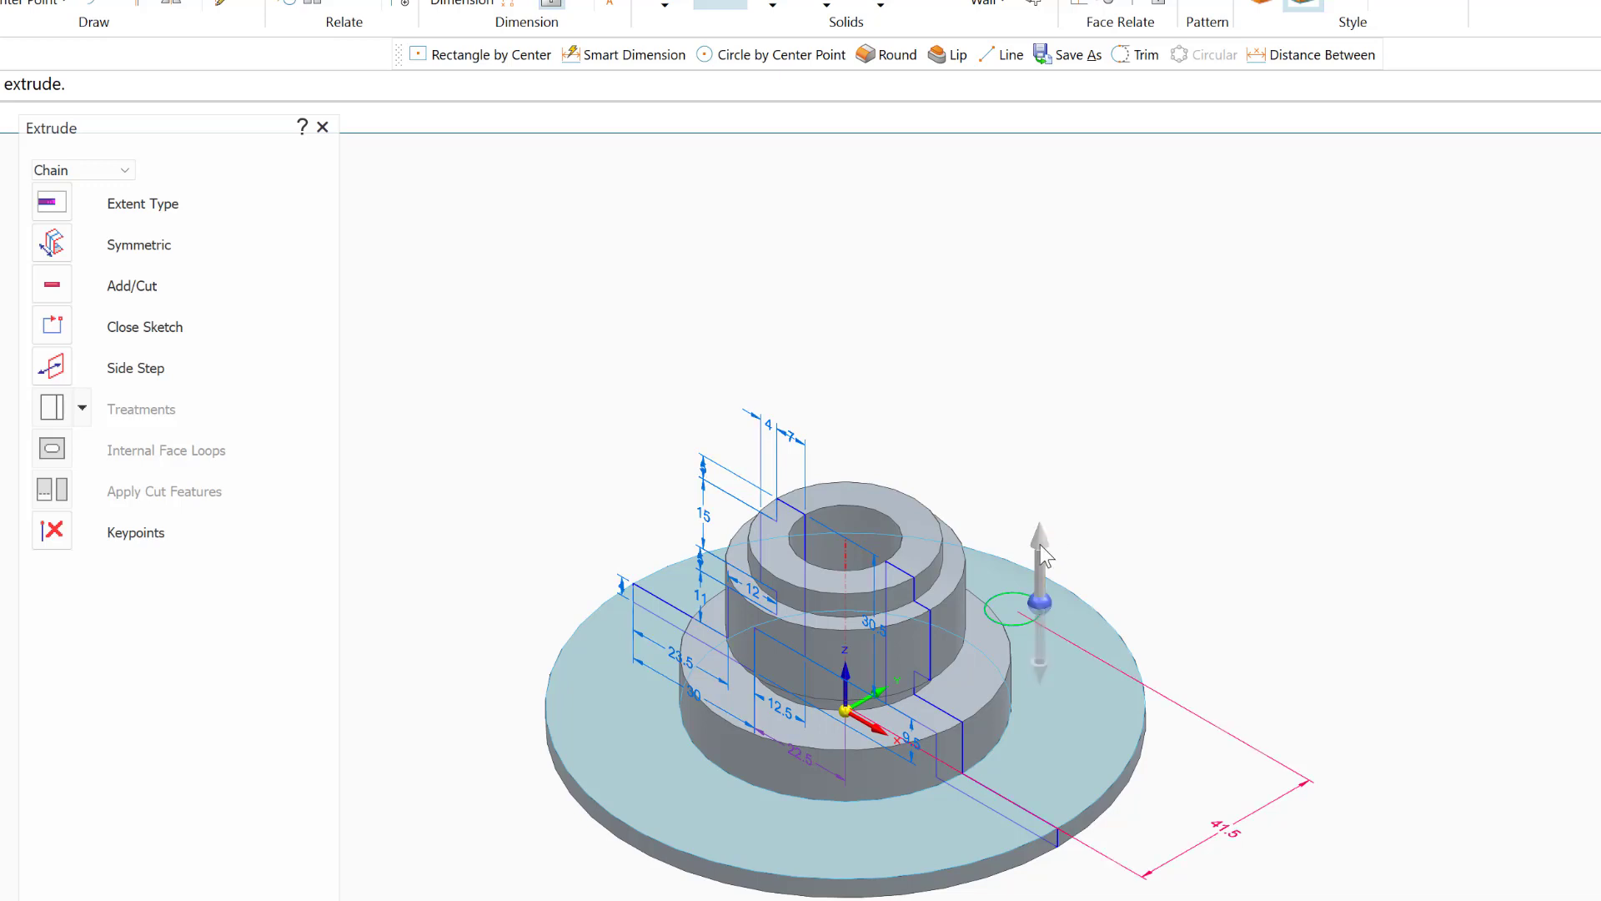
left_click(1037, 644)
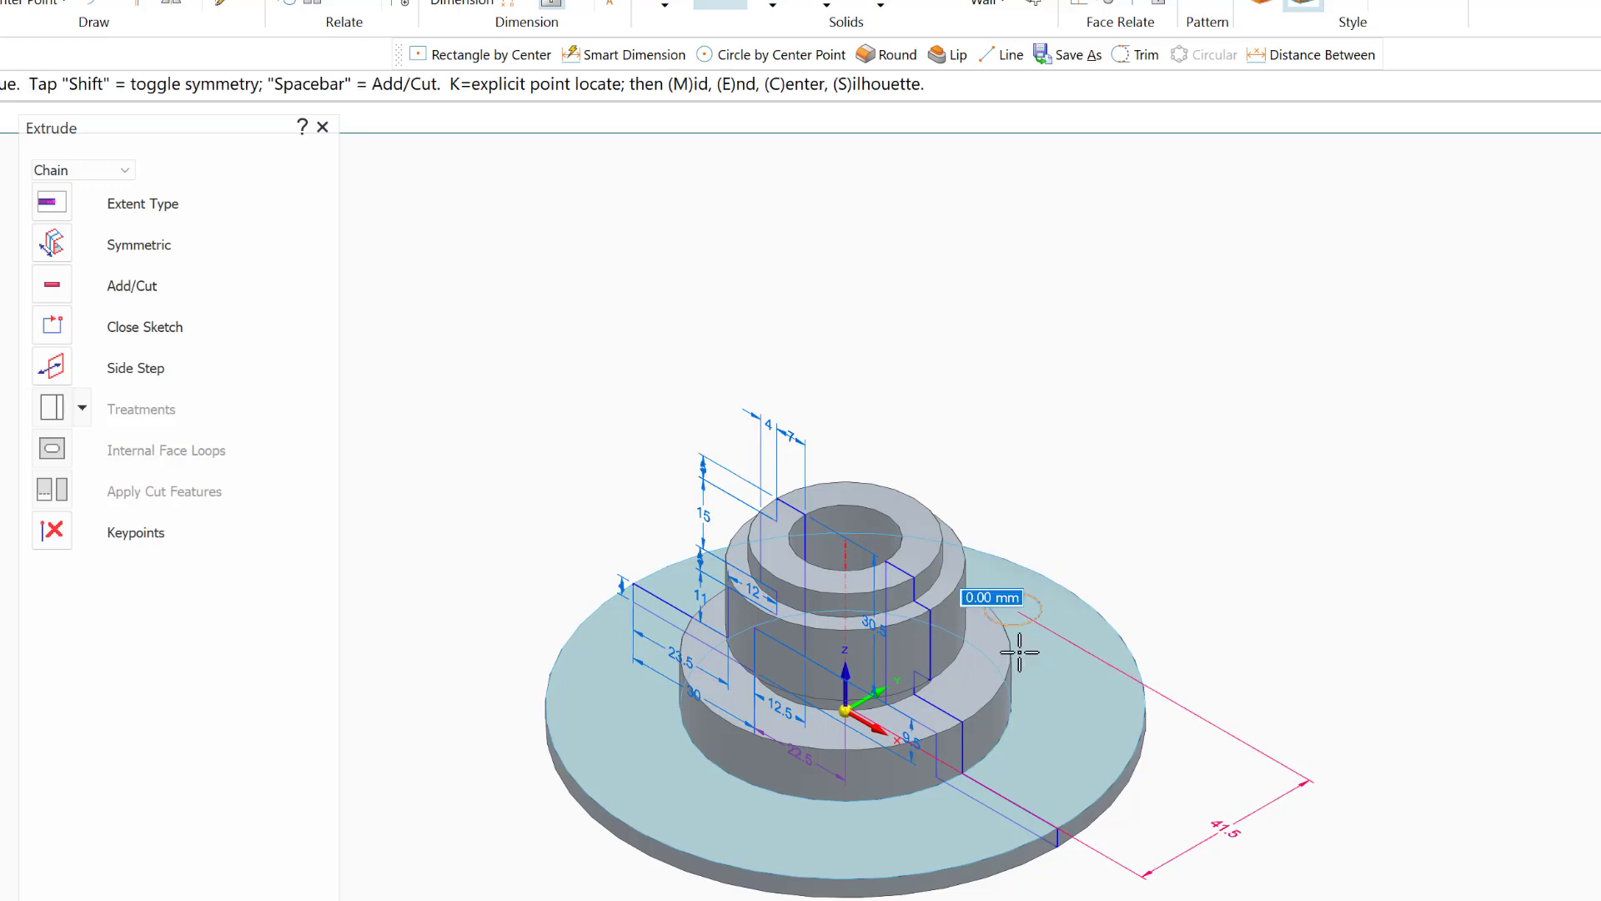
left_click(1017, 682)
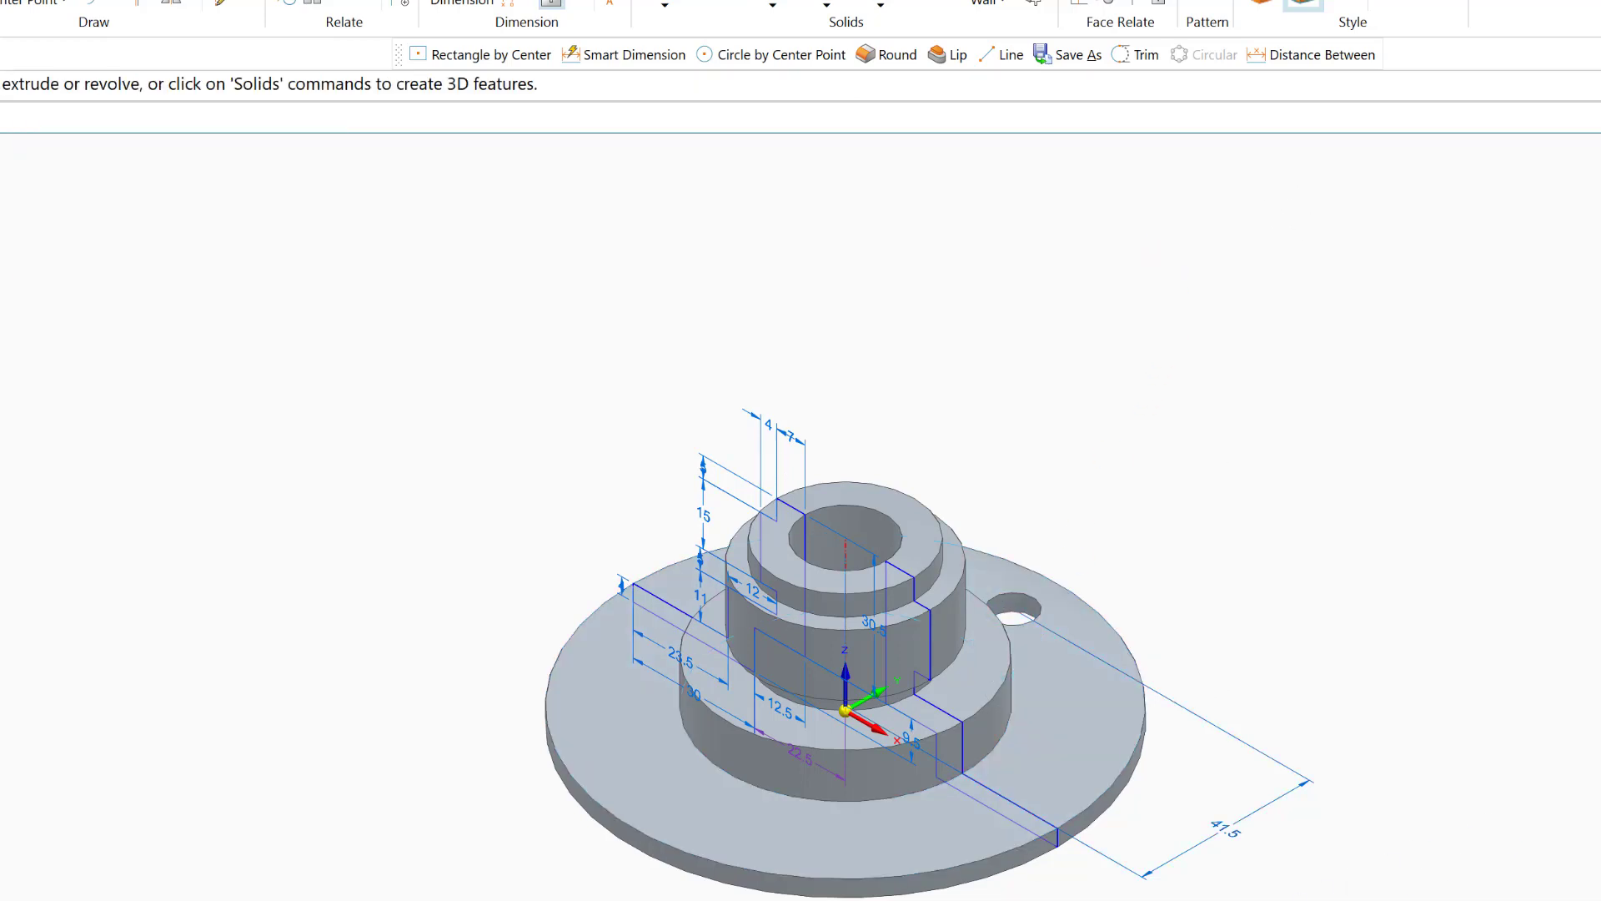
- Create a circular pattern of 8 instances of the 10 mm bolt hole around the flange's central axis
key("ctrl+t")
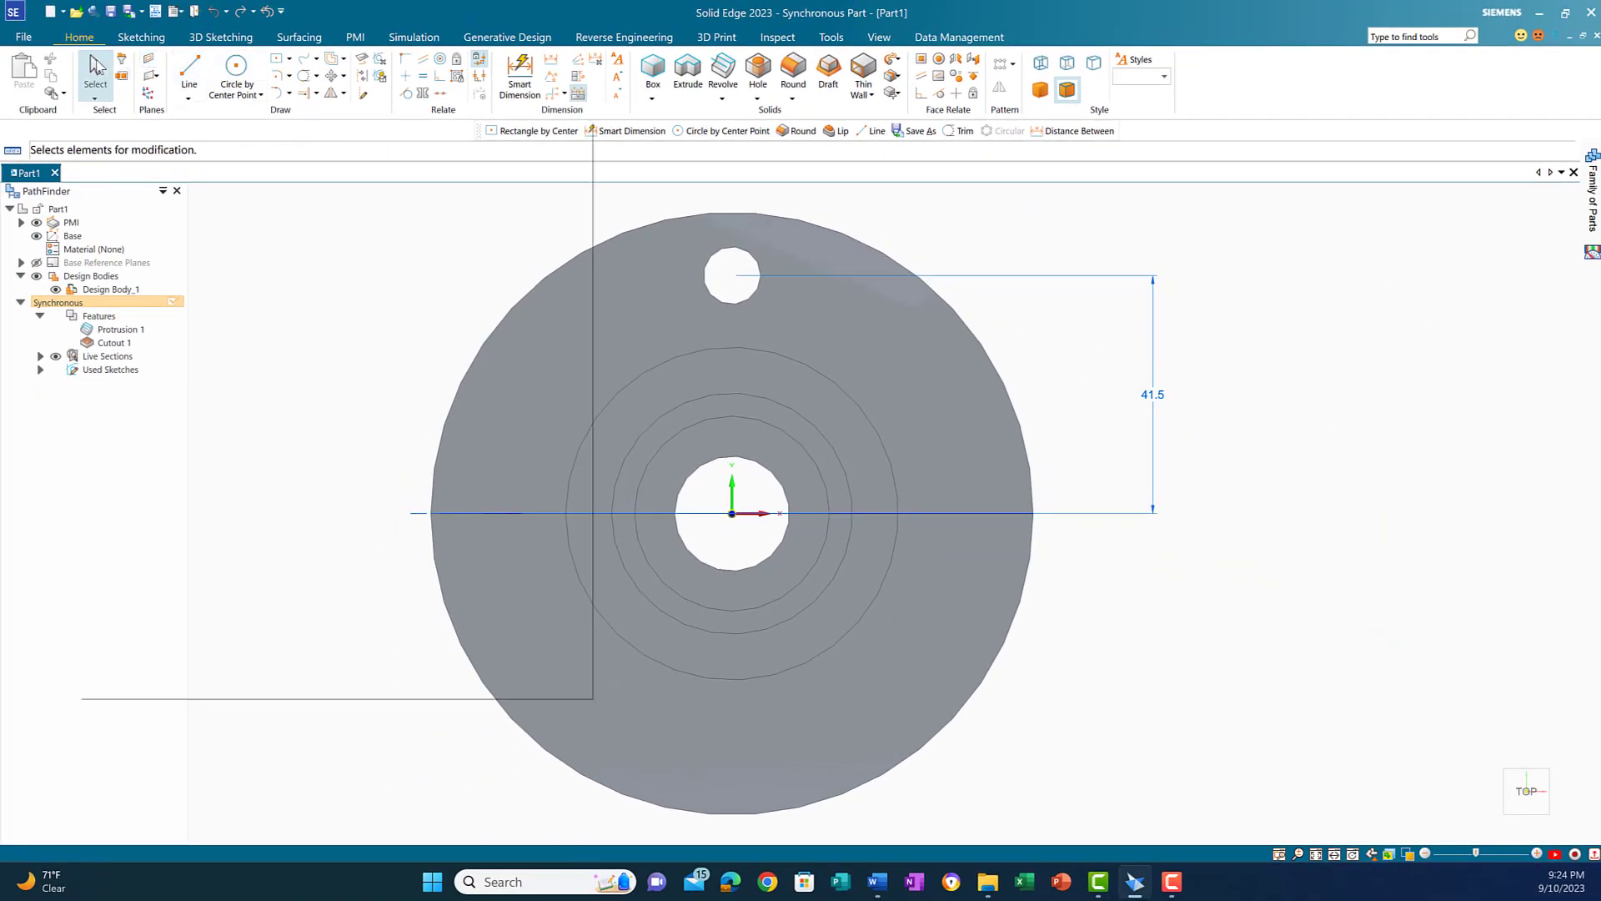
left_click(92, 59)
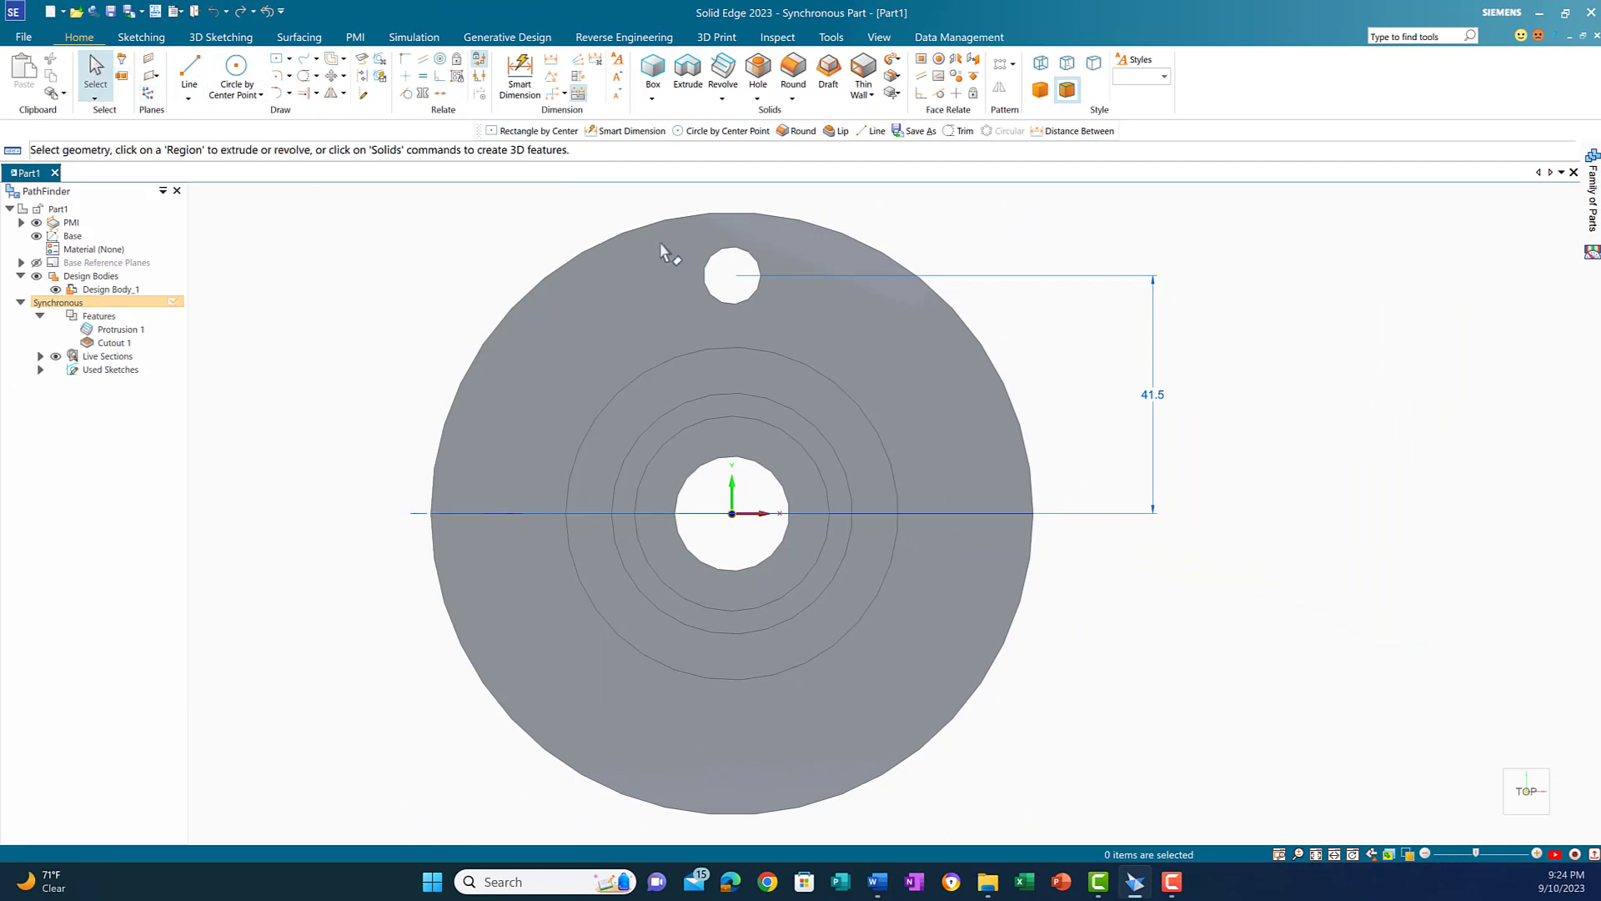
left_click(693, 234)
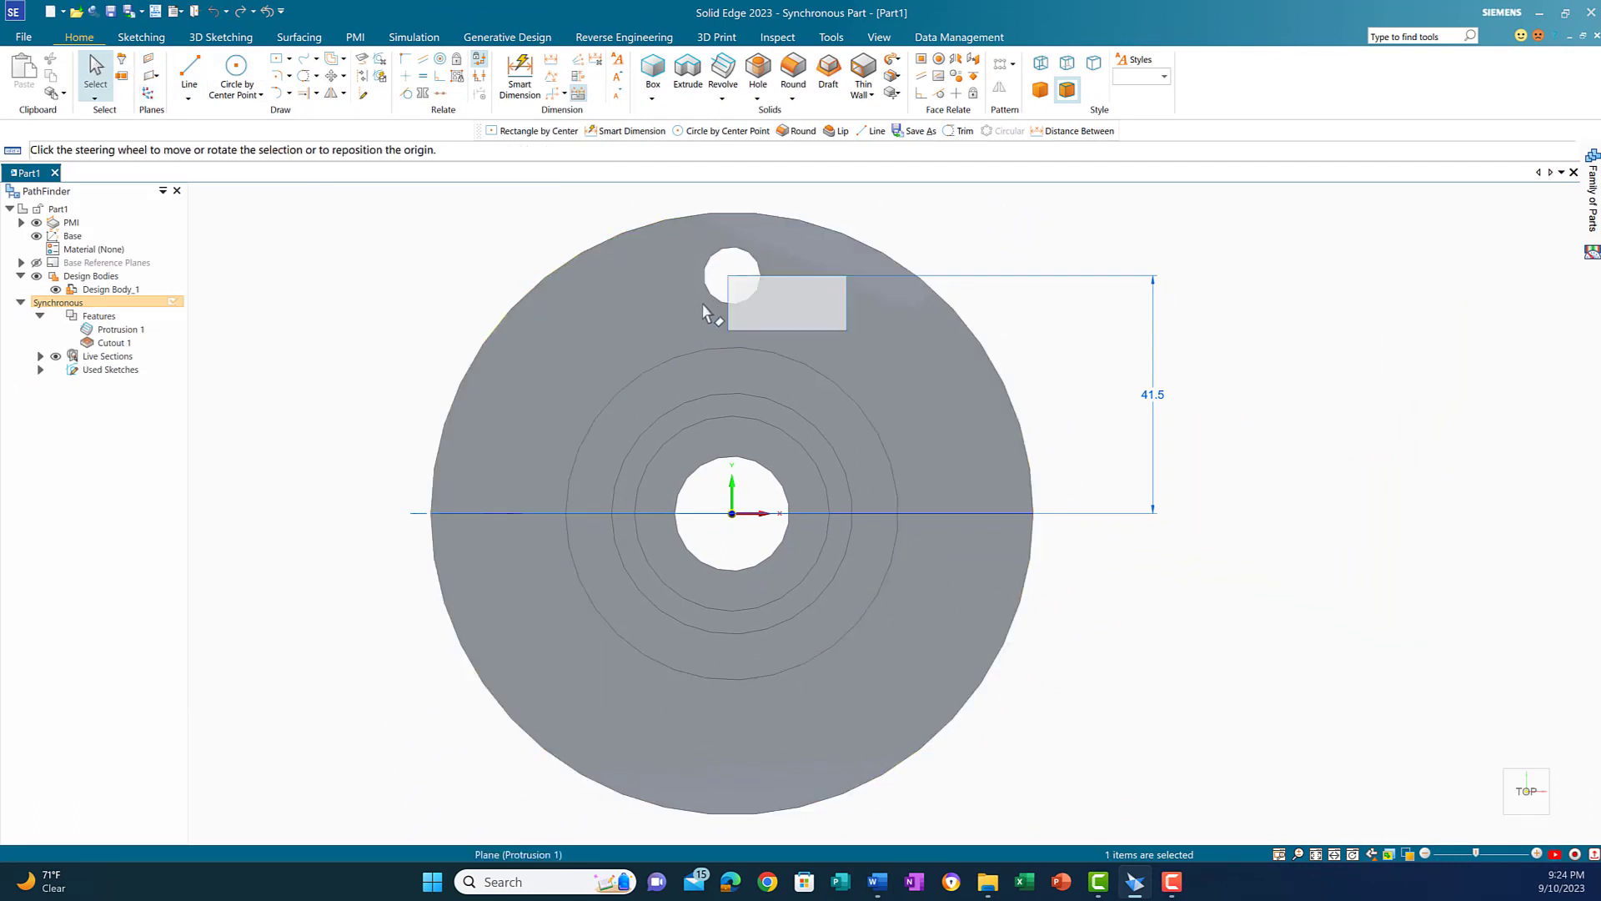
left_click_drag(704, 303, 775, 313)
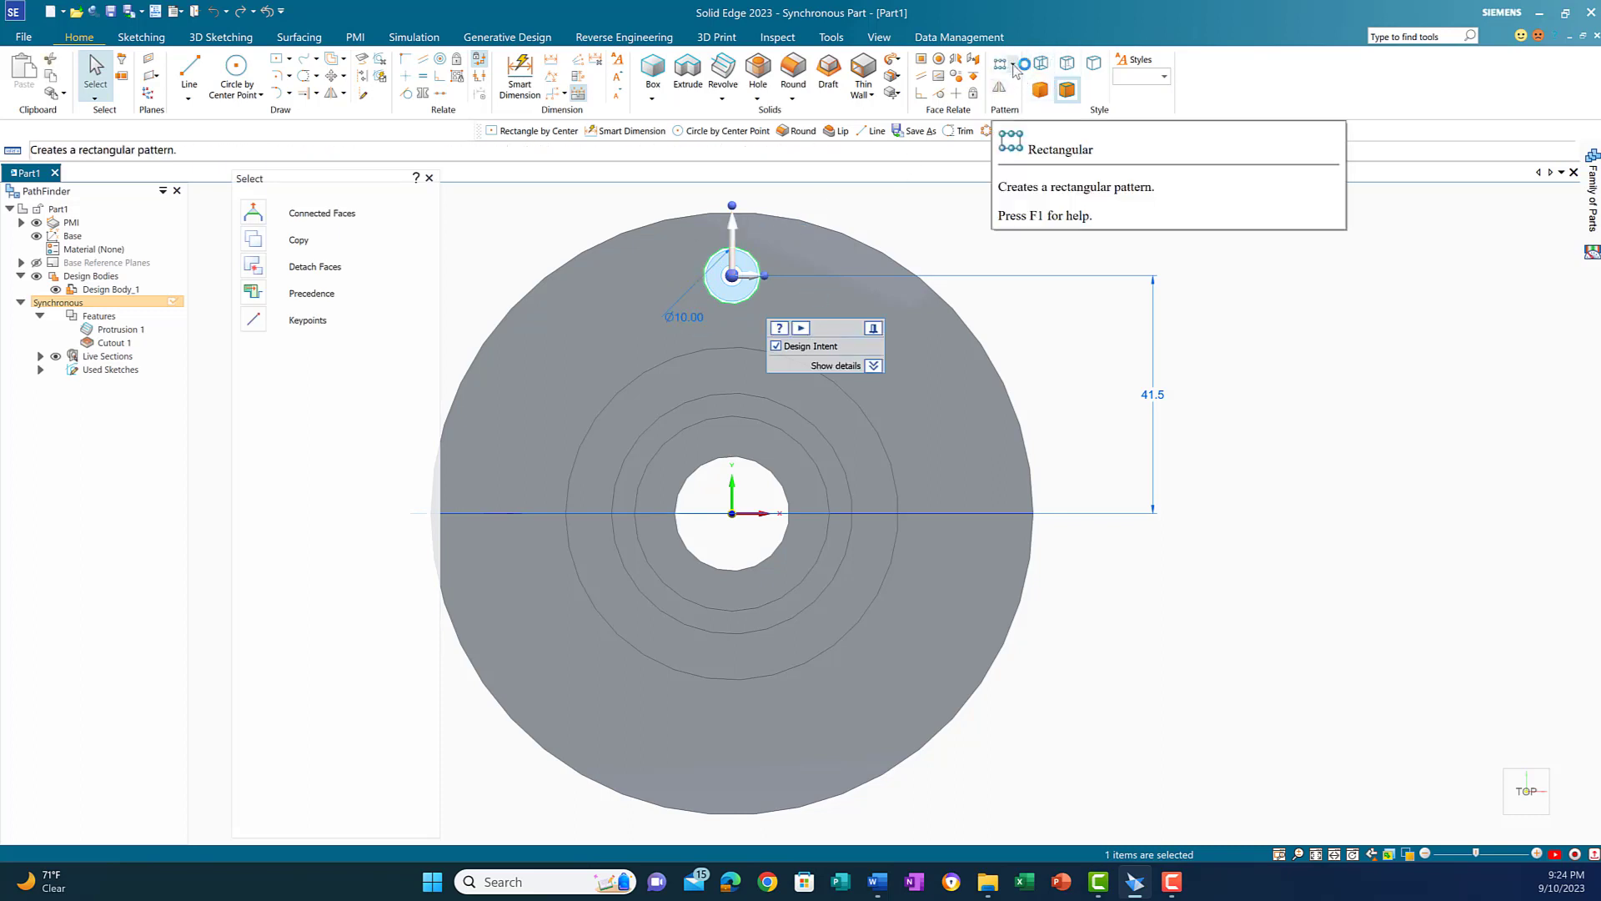
left_click(1014, 67)
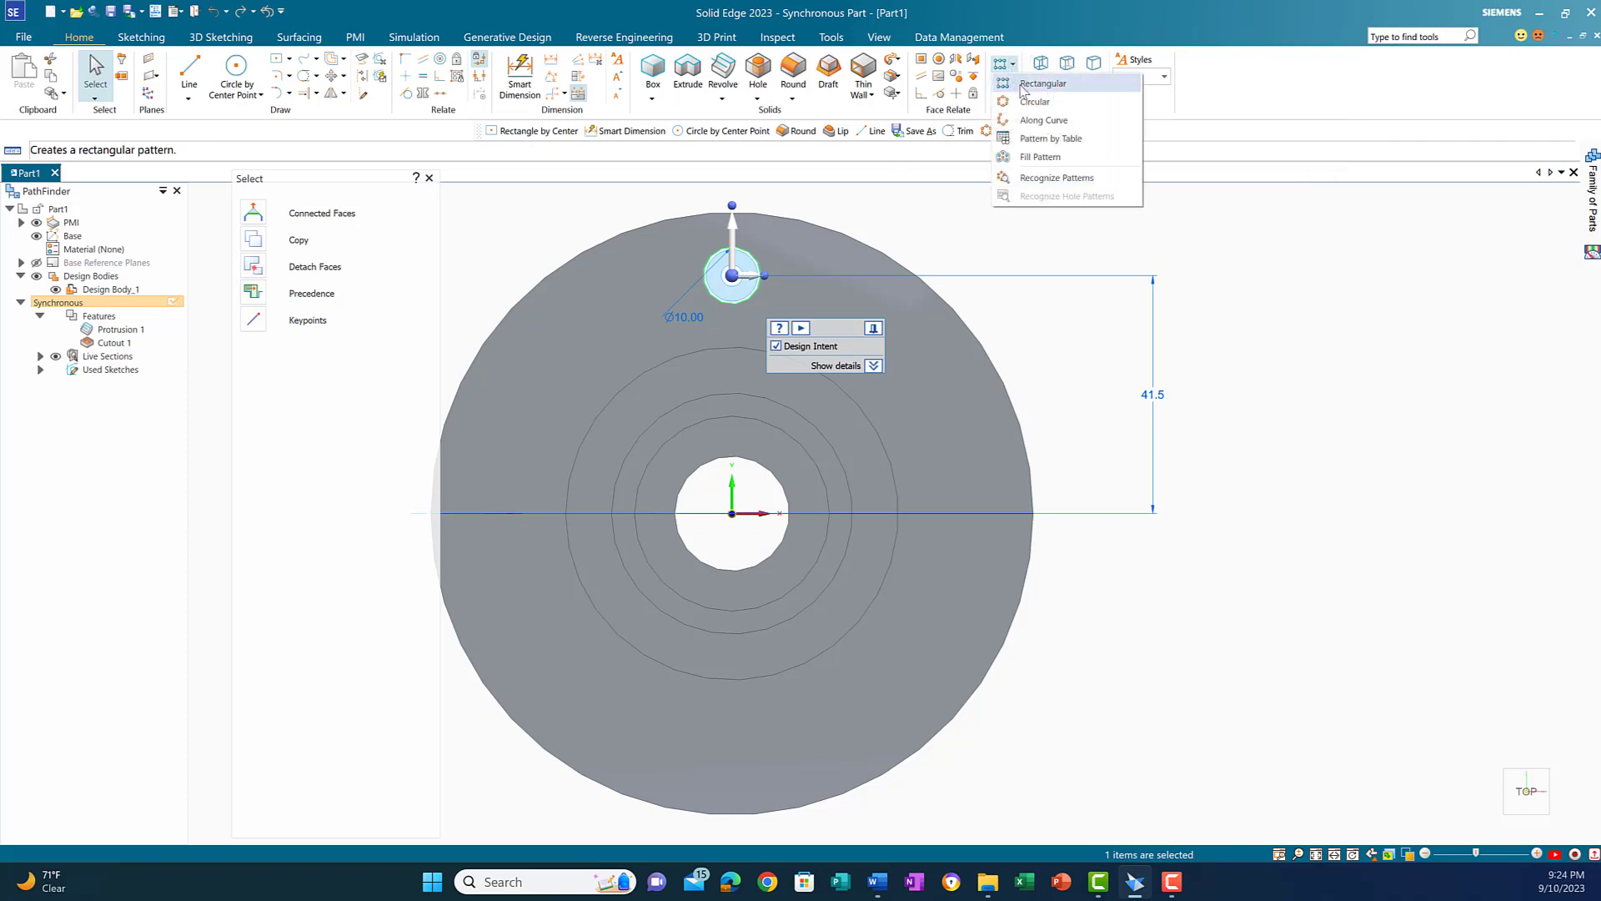
left_click(1034, 102)
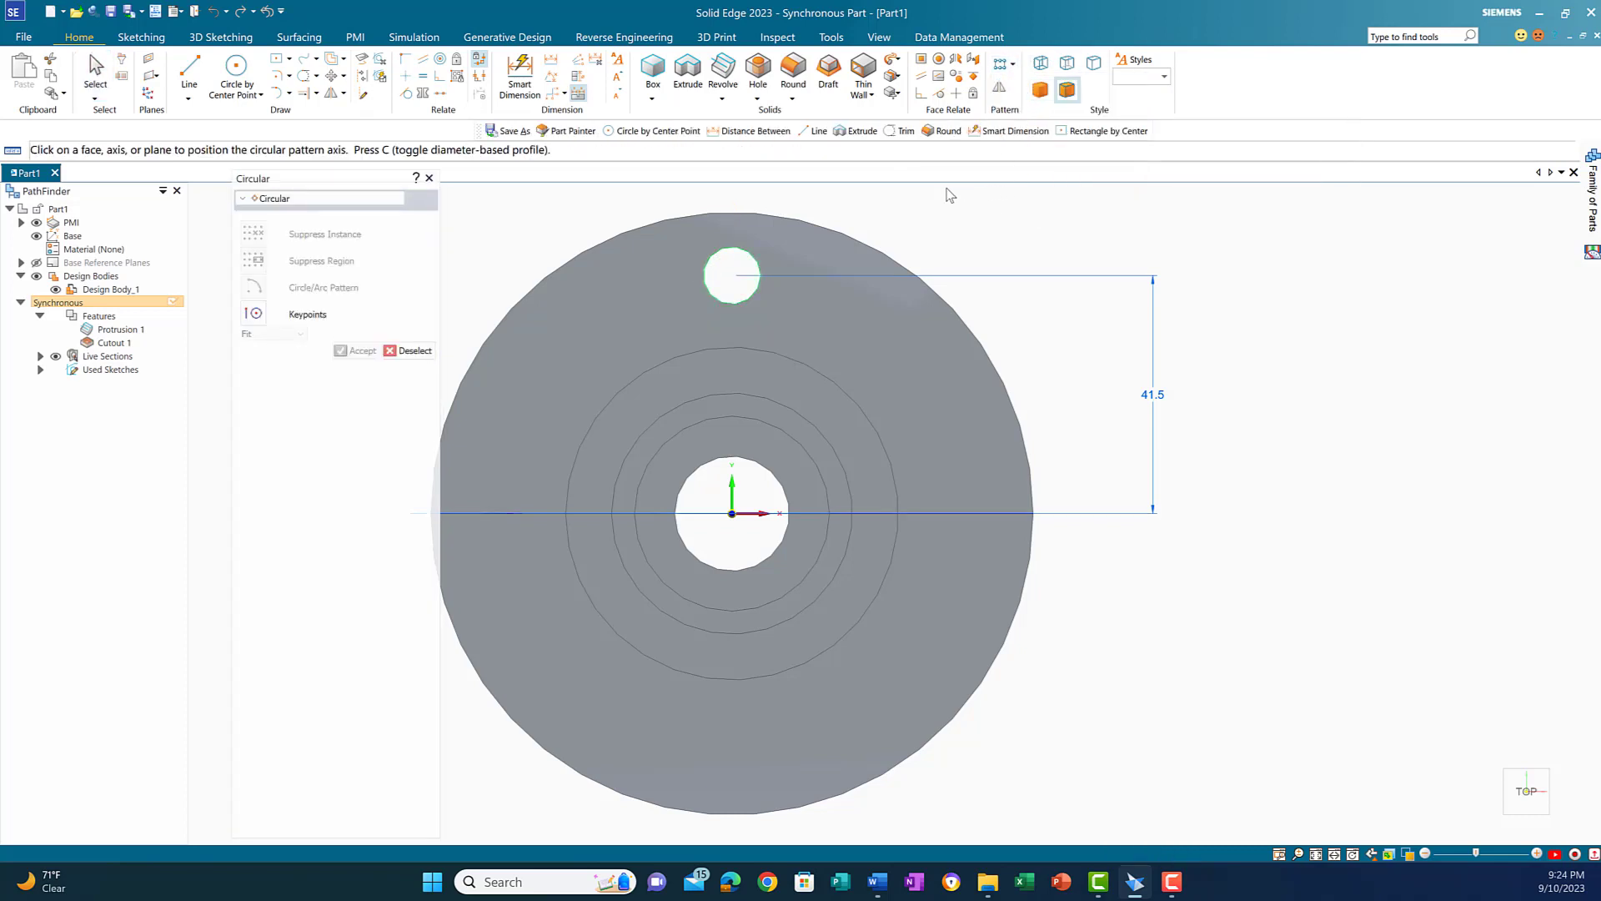
left_click(1005, 64)
left_click(1032, 101)
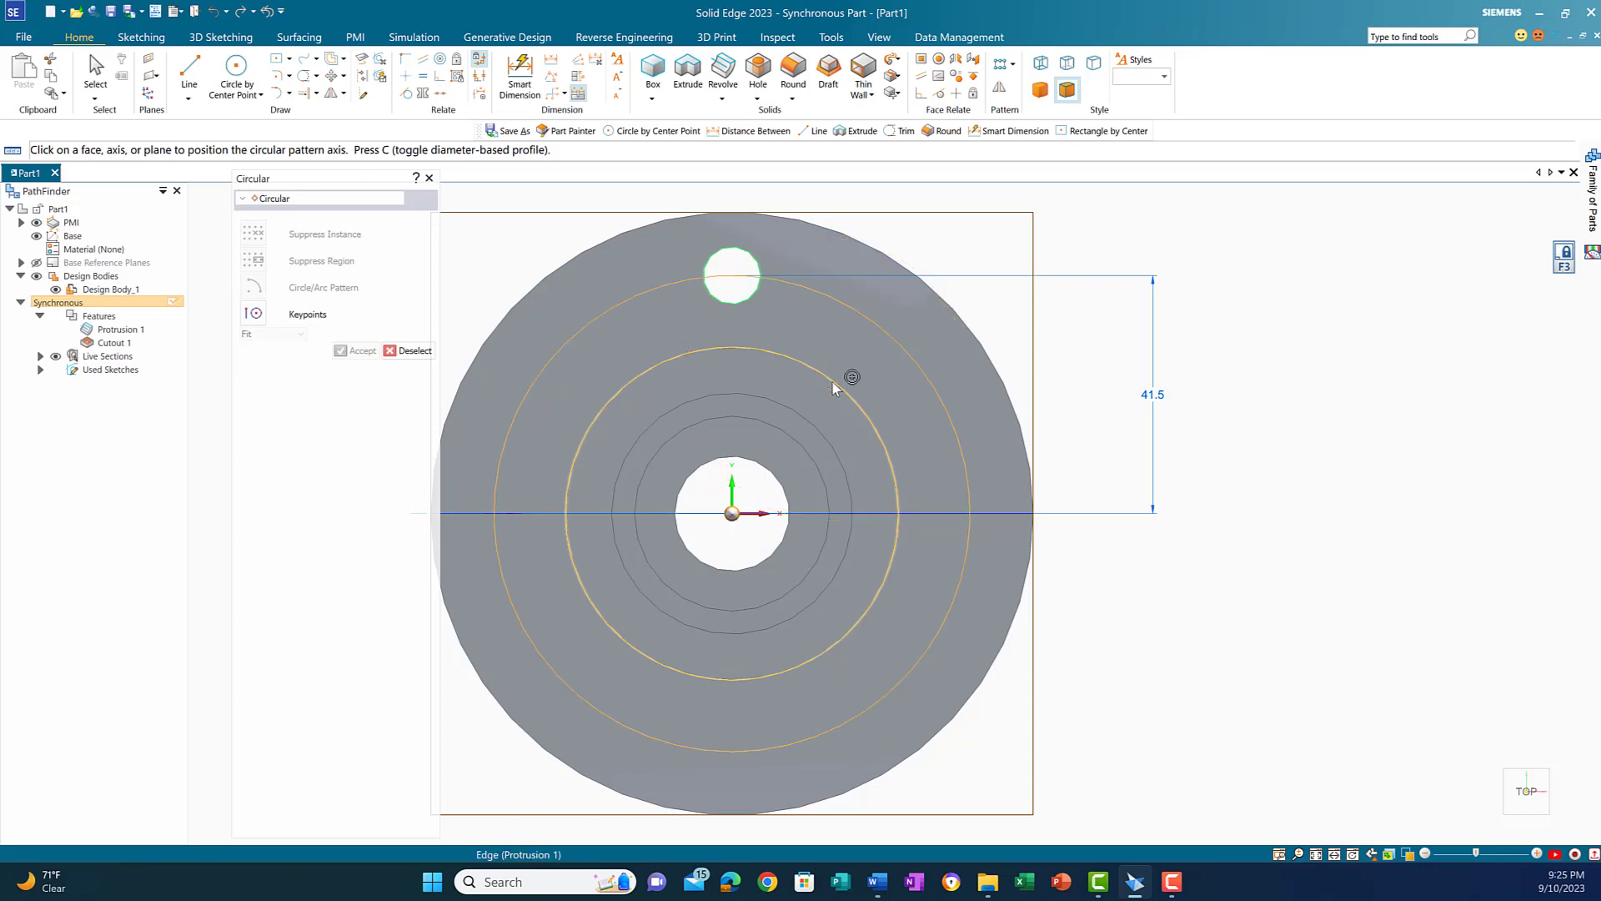
left_click(832, 382)
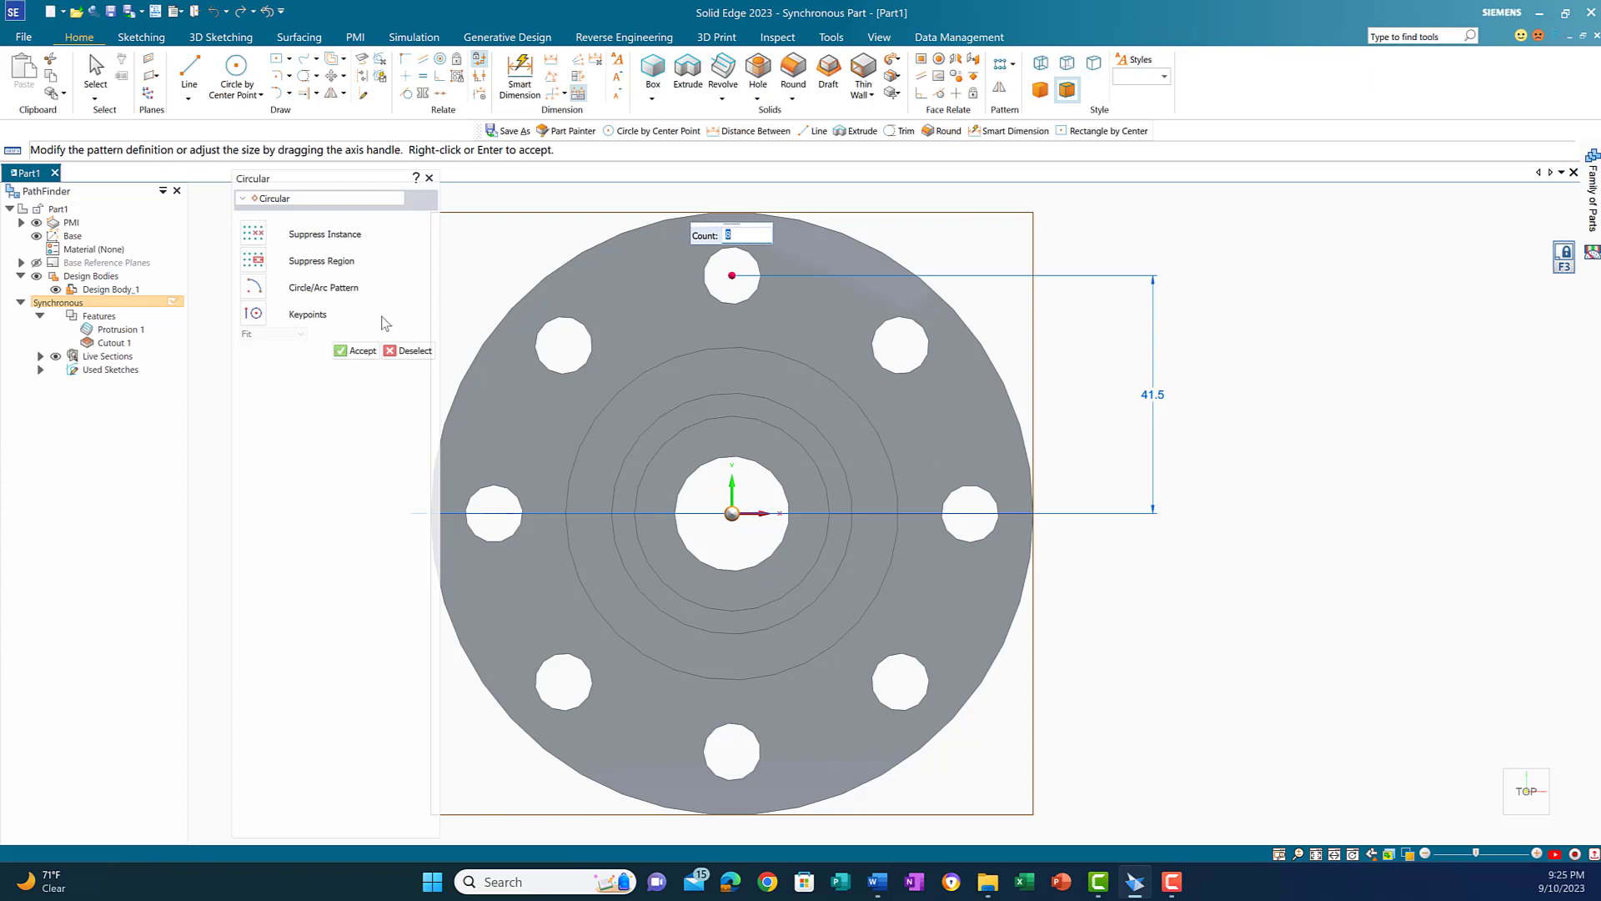
left_click(355, 351)
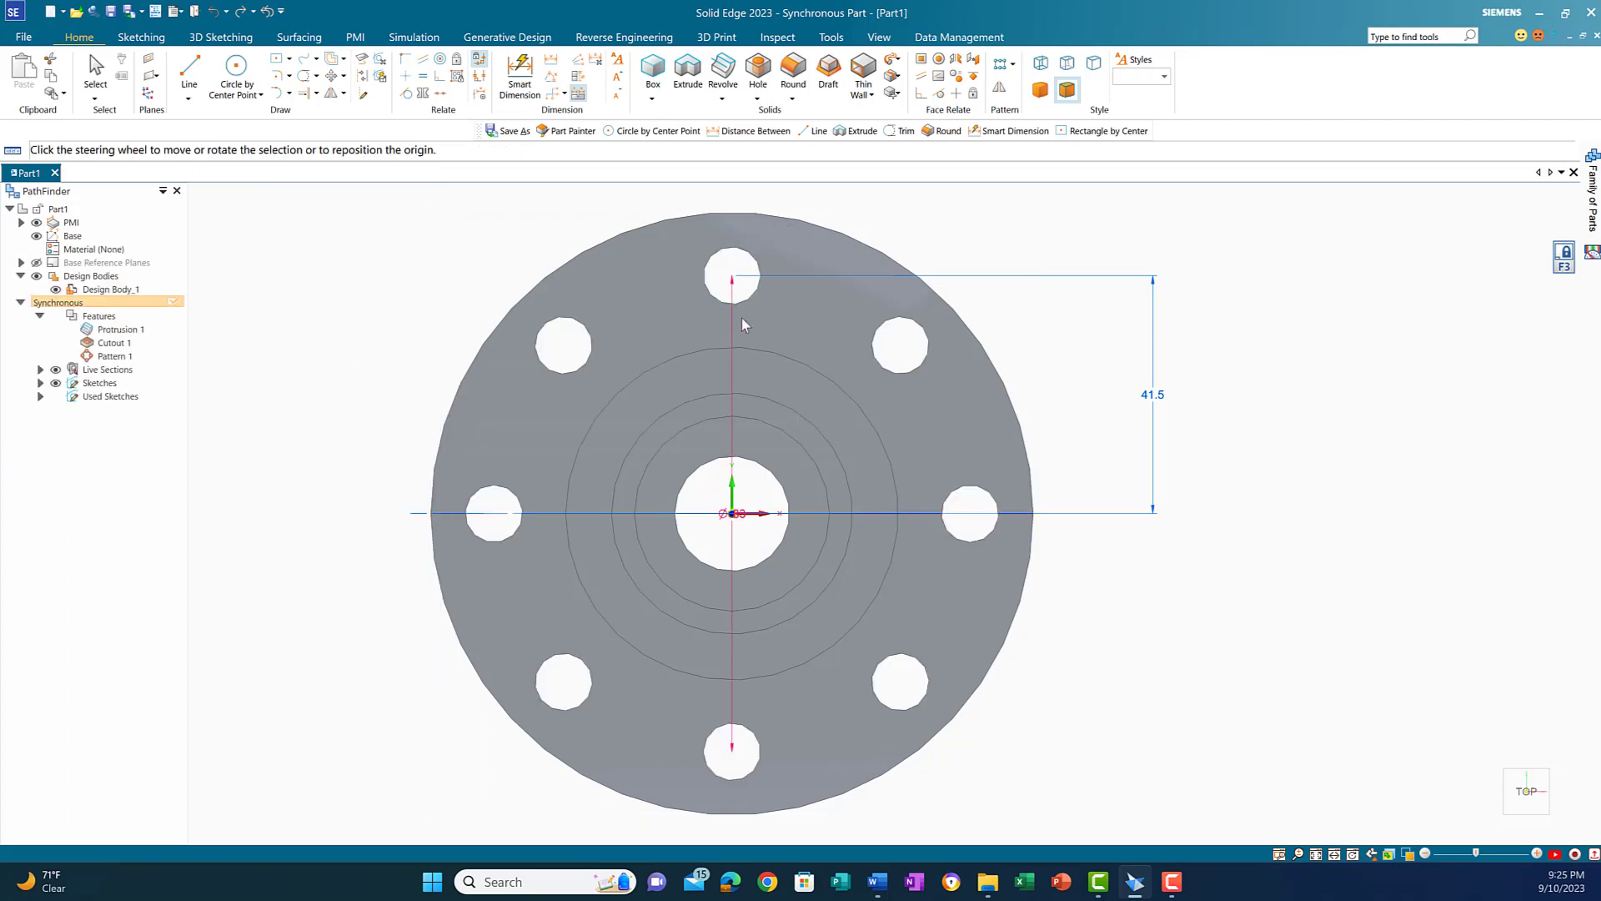
- Open the circular hole pattern's definition to check its instance count, leaving the pattern as defined
left_click(112, 356)
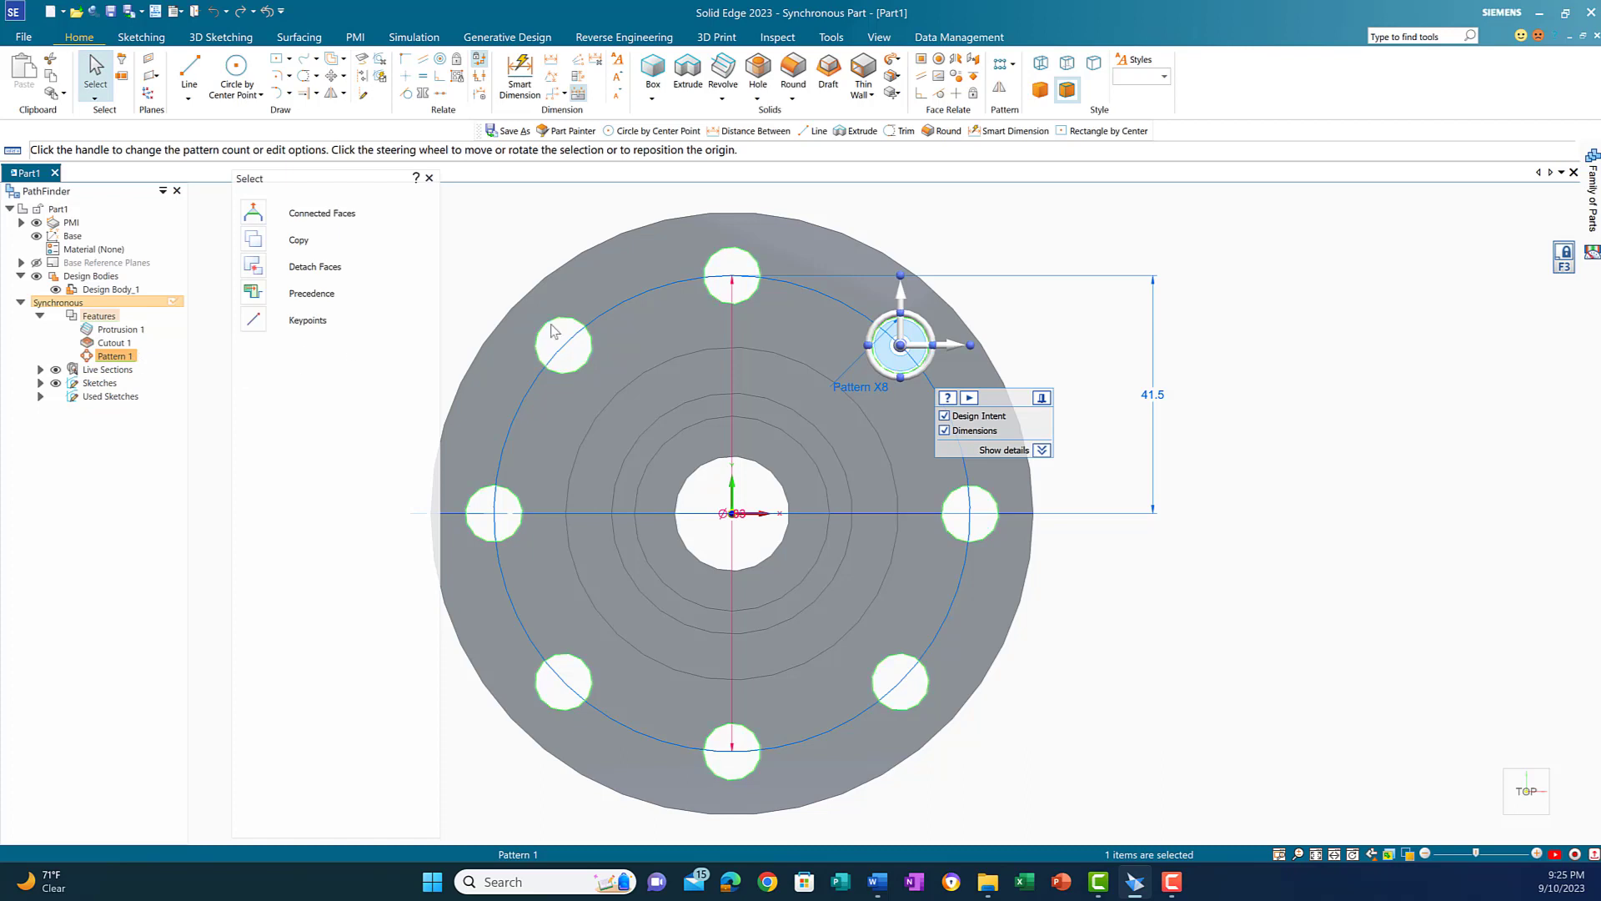
left_click(875, 389)
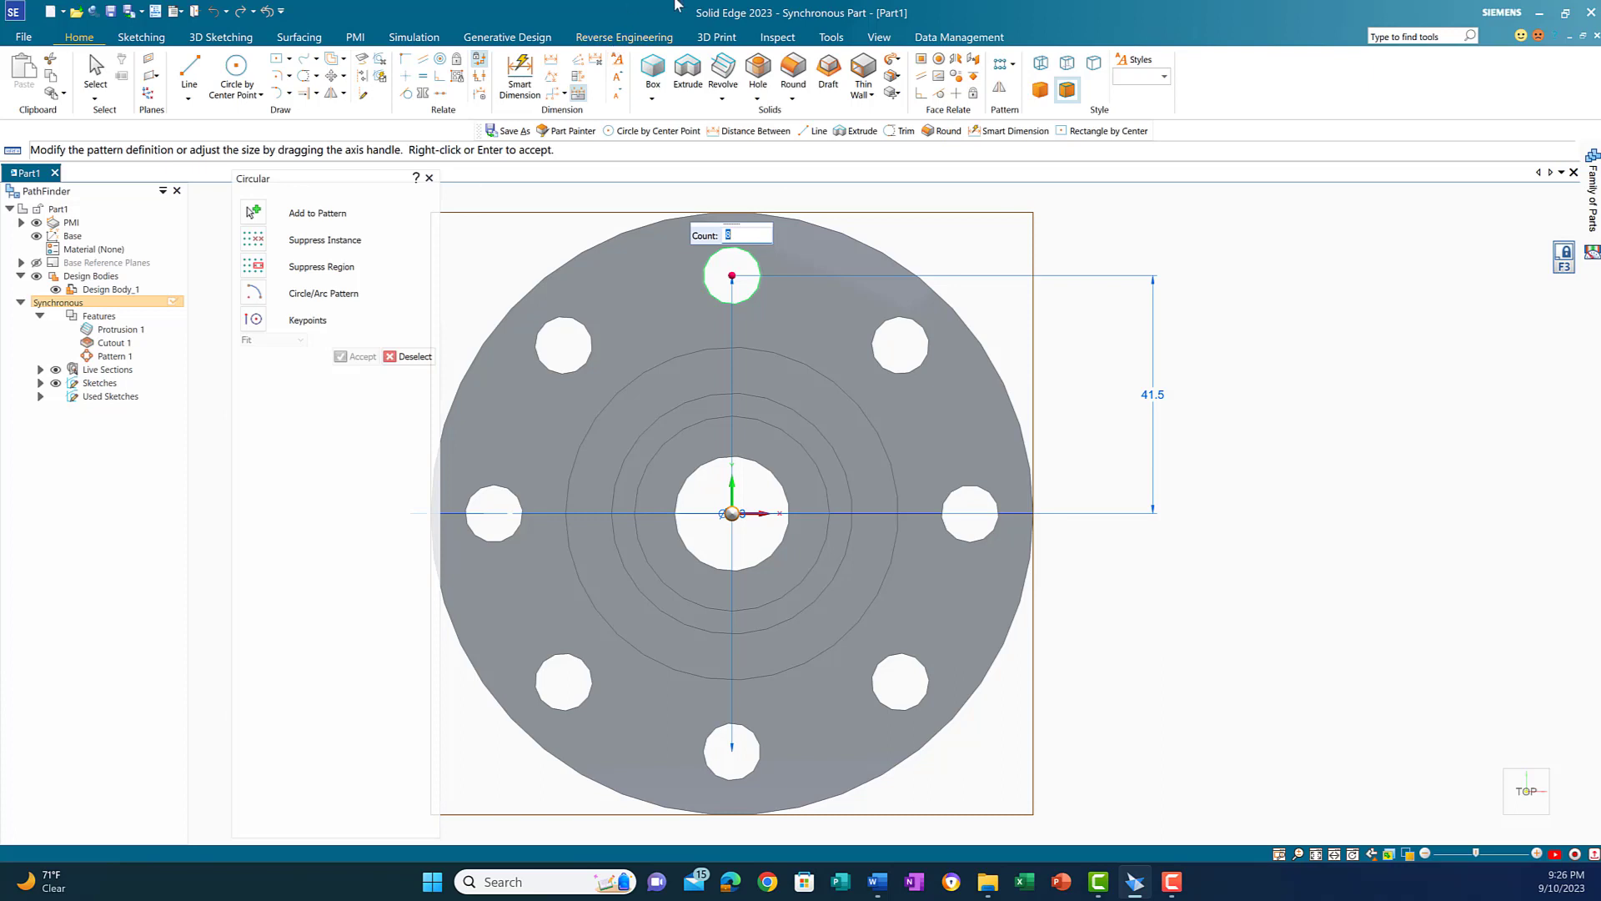
key("Return")
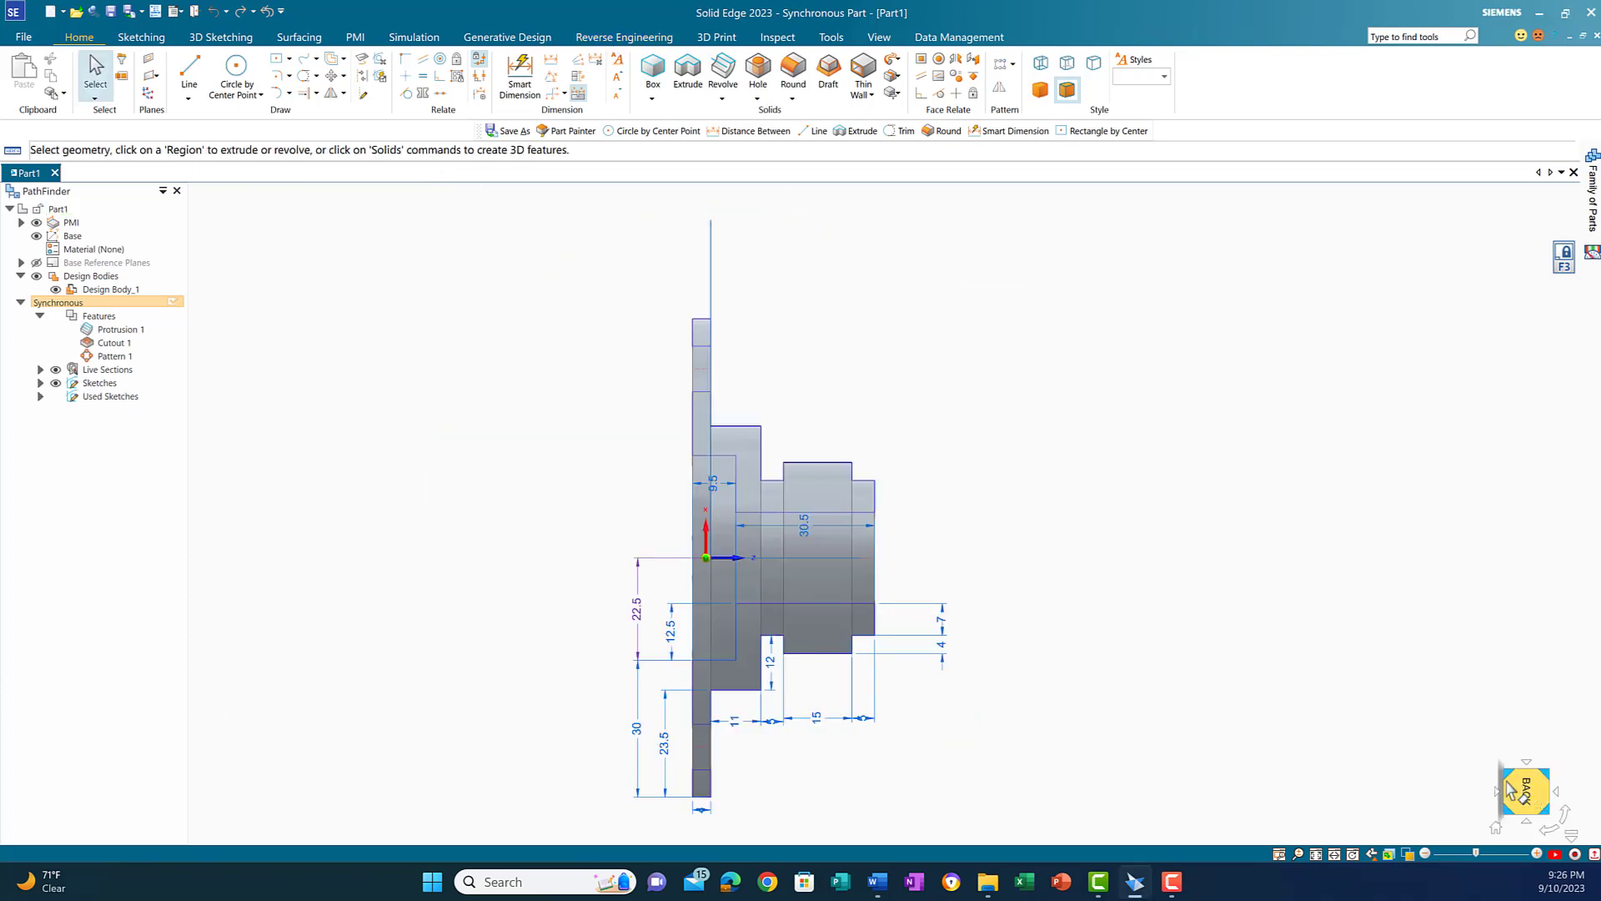
- Set the Thread options to size M42 x 3 with the thread running to the cylinder extent
left_click_drag(1304, 732, 1424, 711)
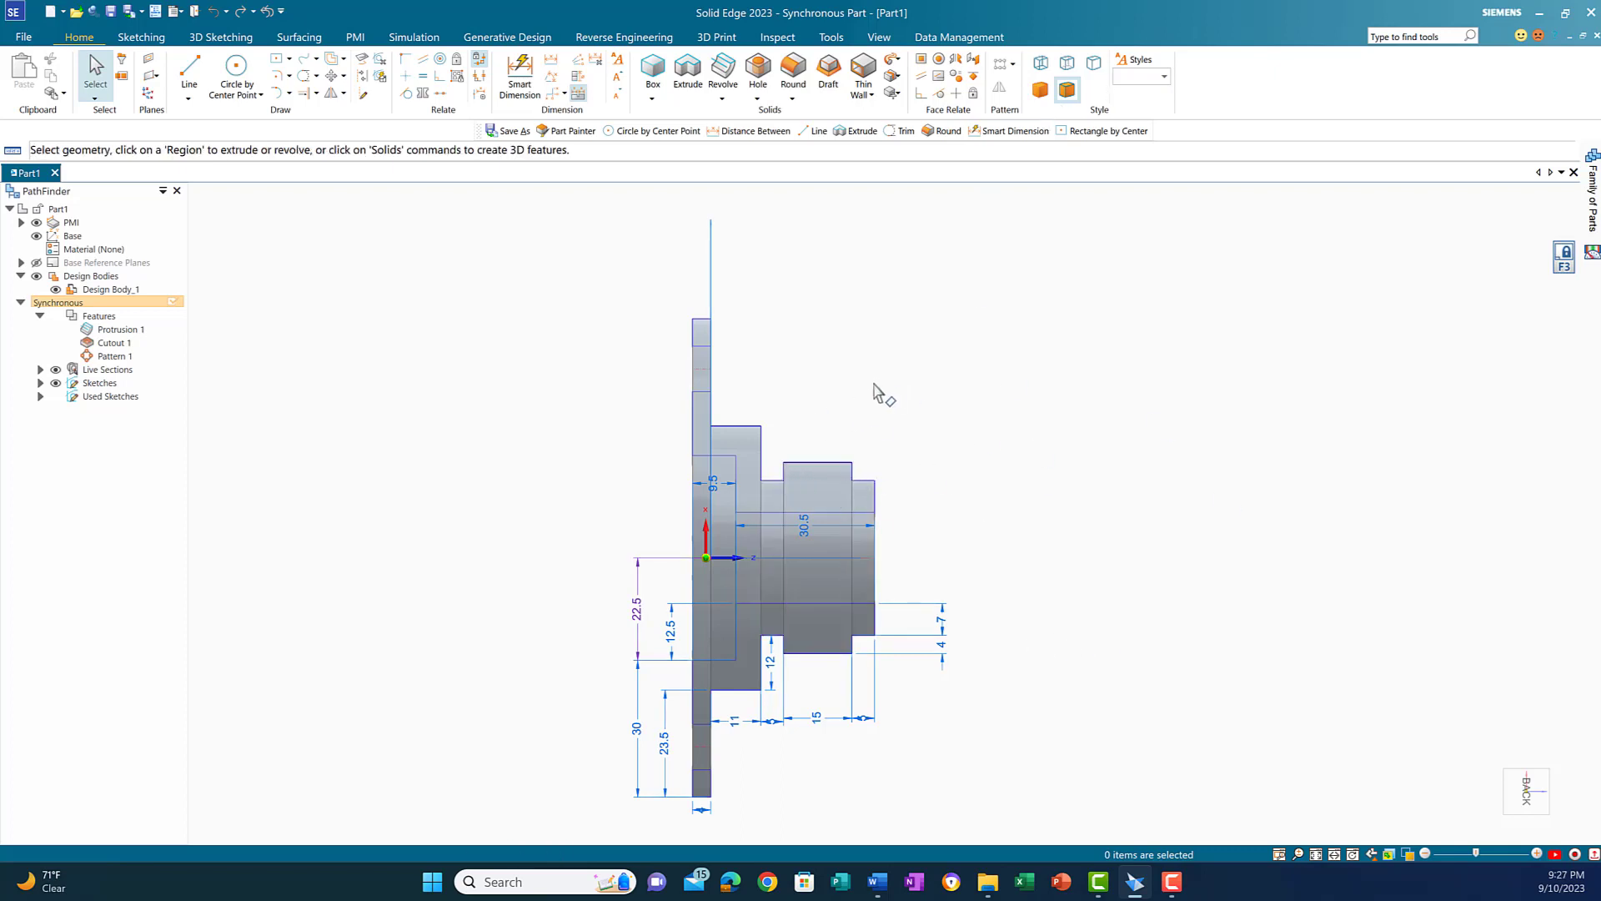
left_click(757, 99)
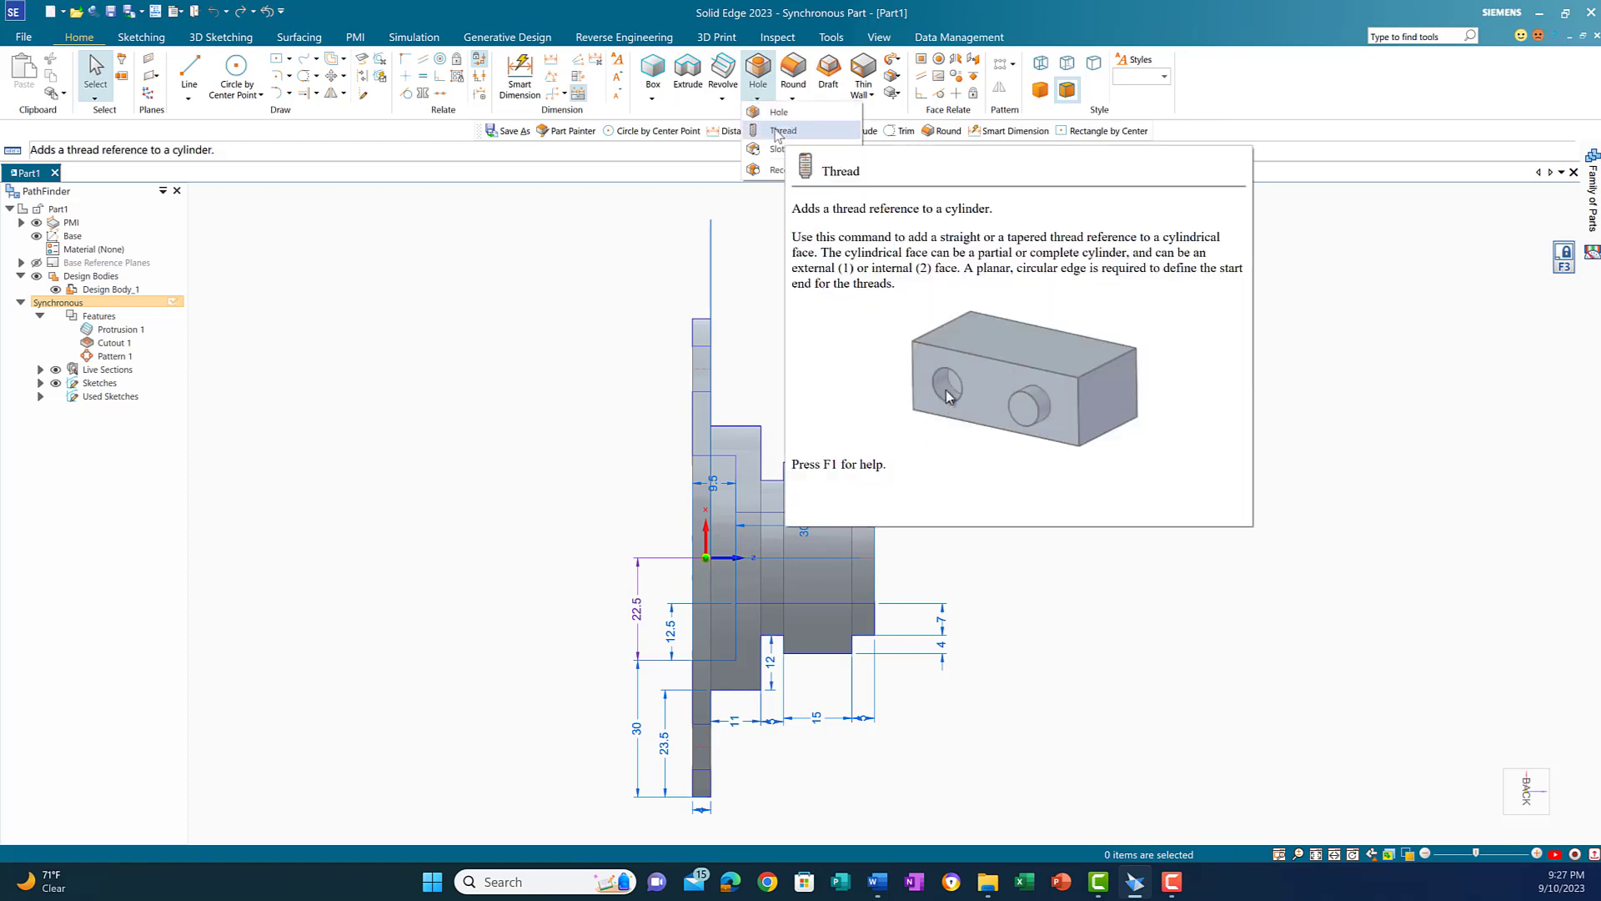
left_click(776, 132)
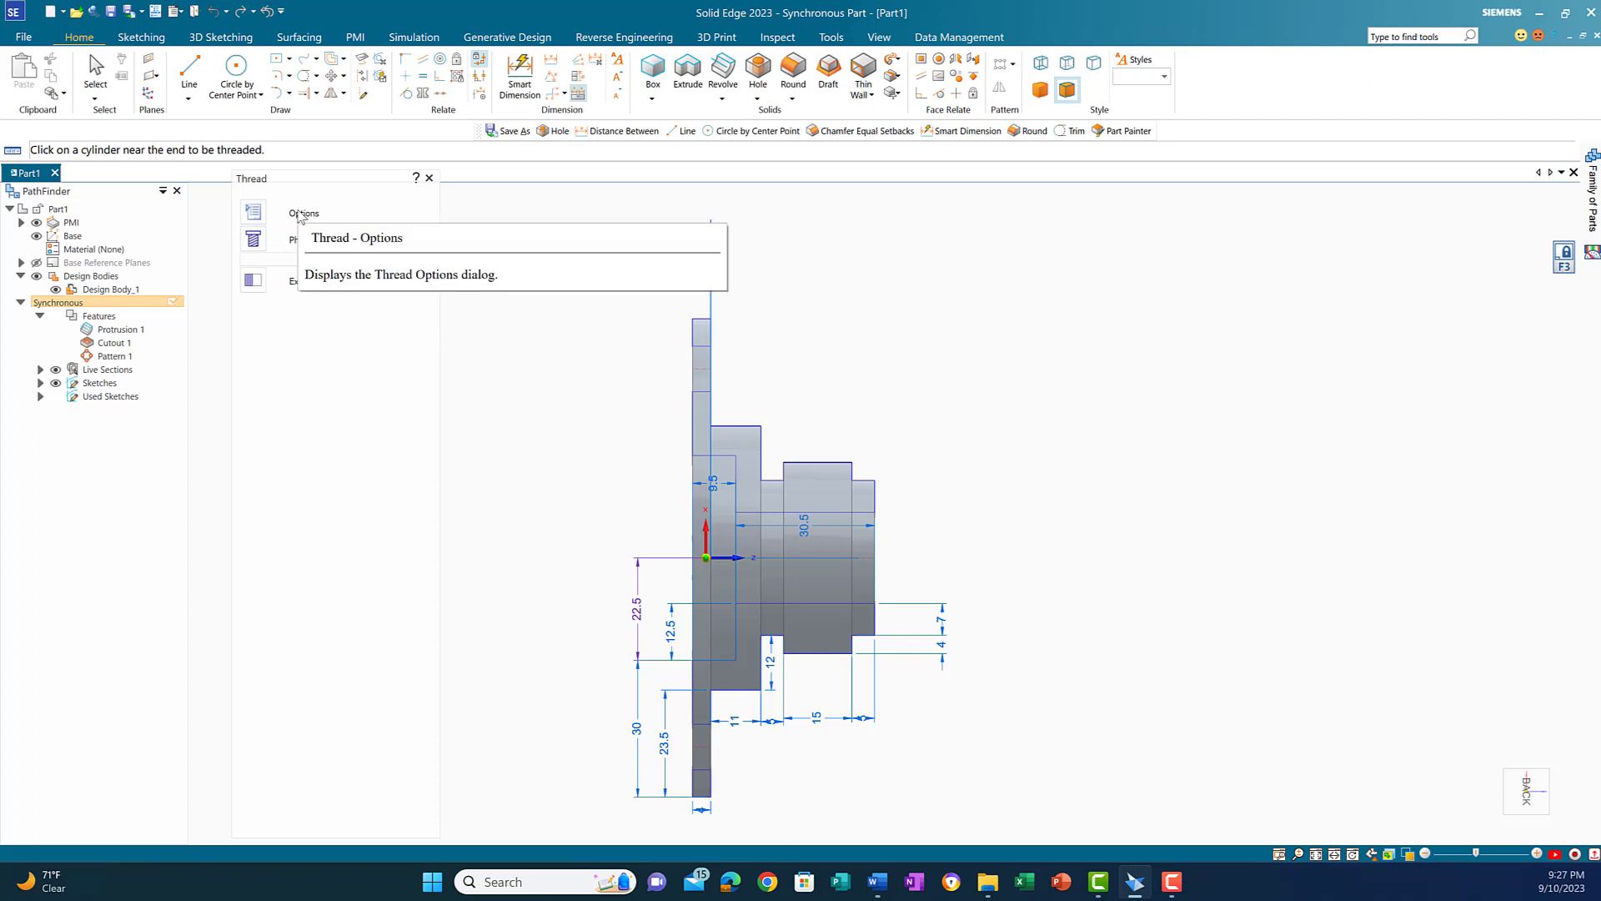
left_click(256, 214)
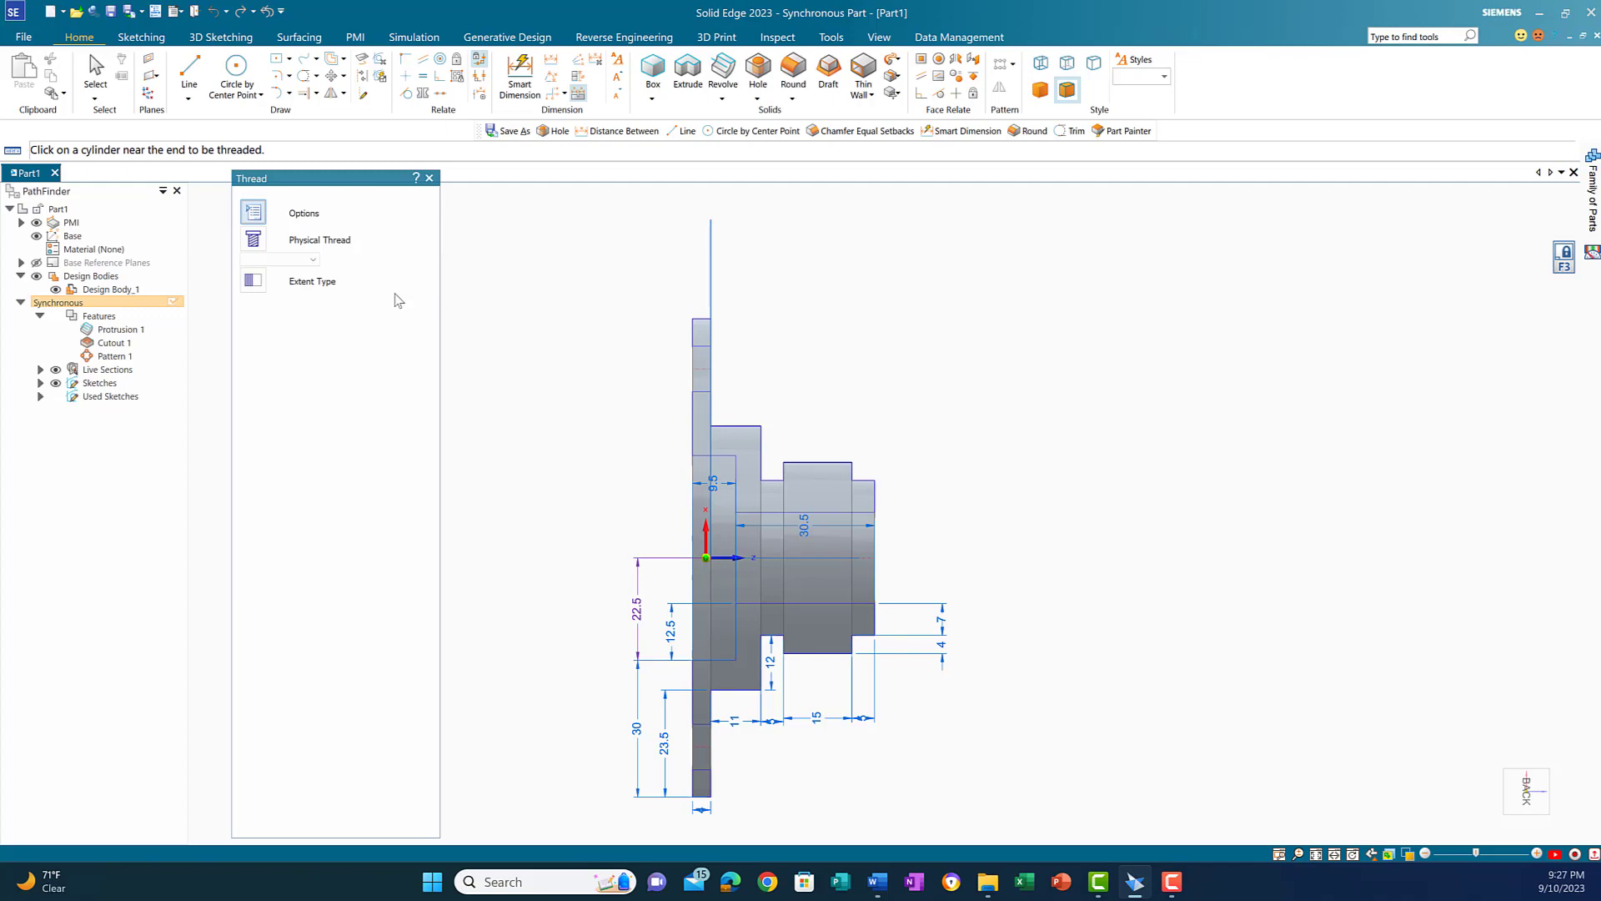
left_click_drag(790, 215, 408, 215)
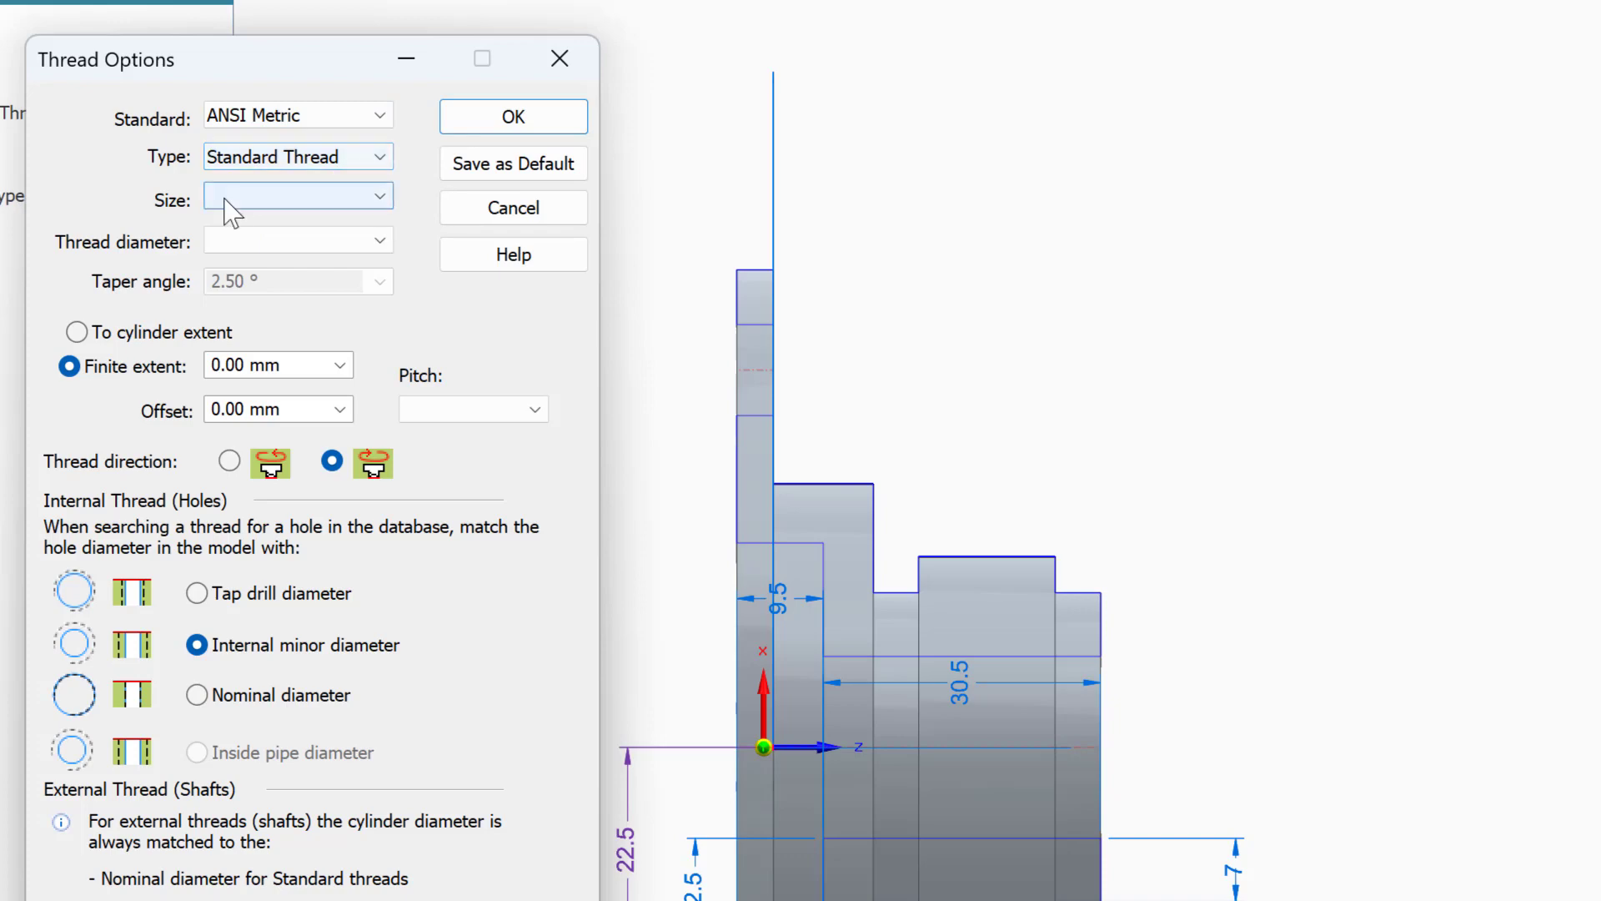
left_click(381, 199)
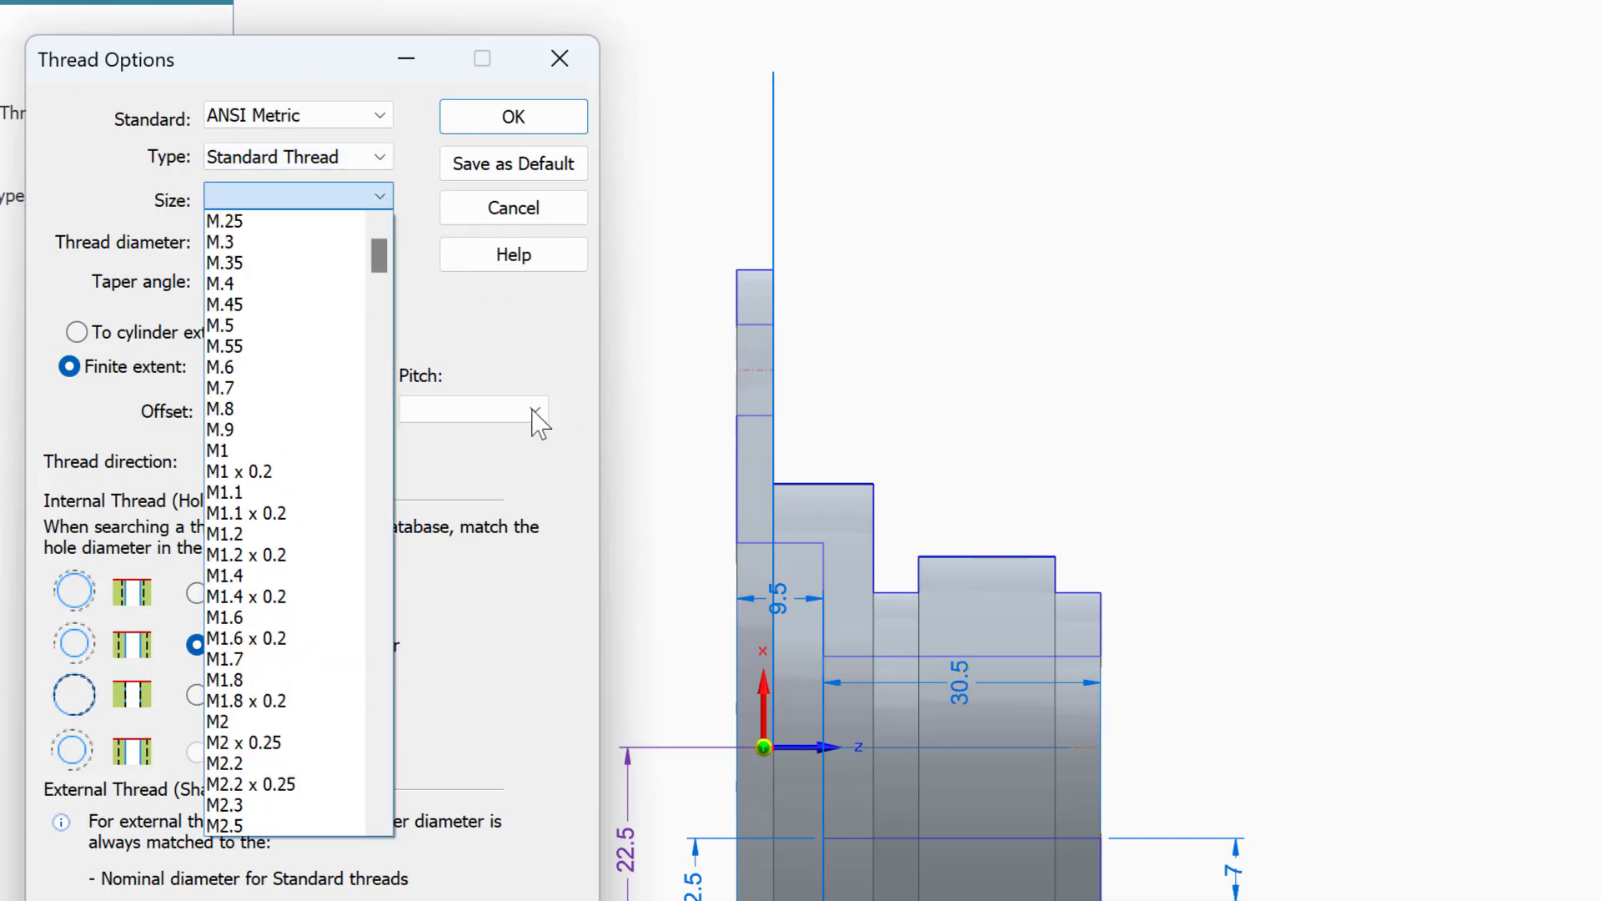
left_click_drag(380, 254, 388, 488)
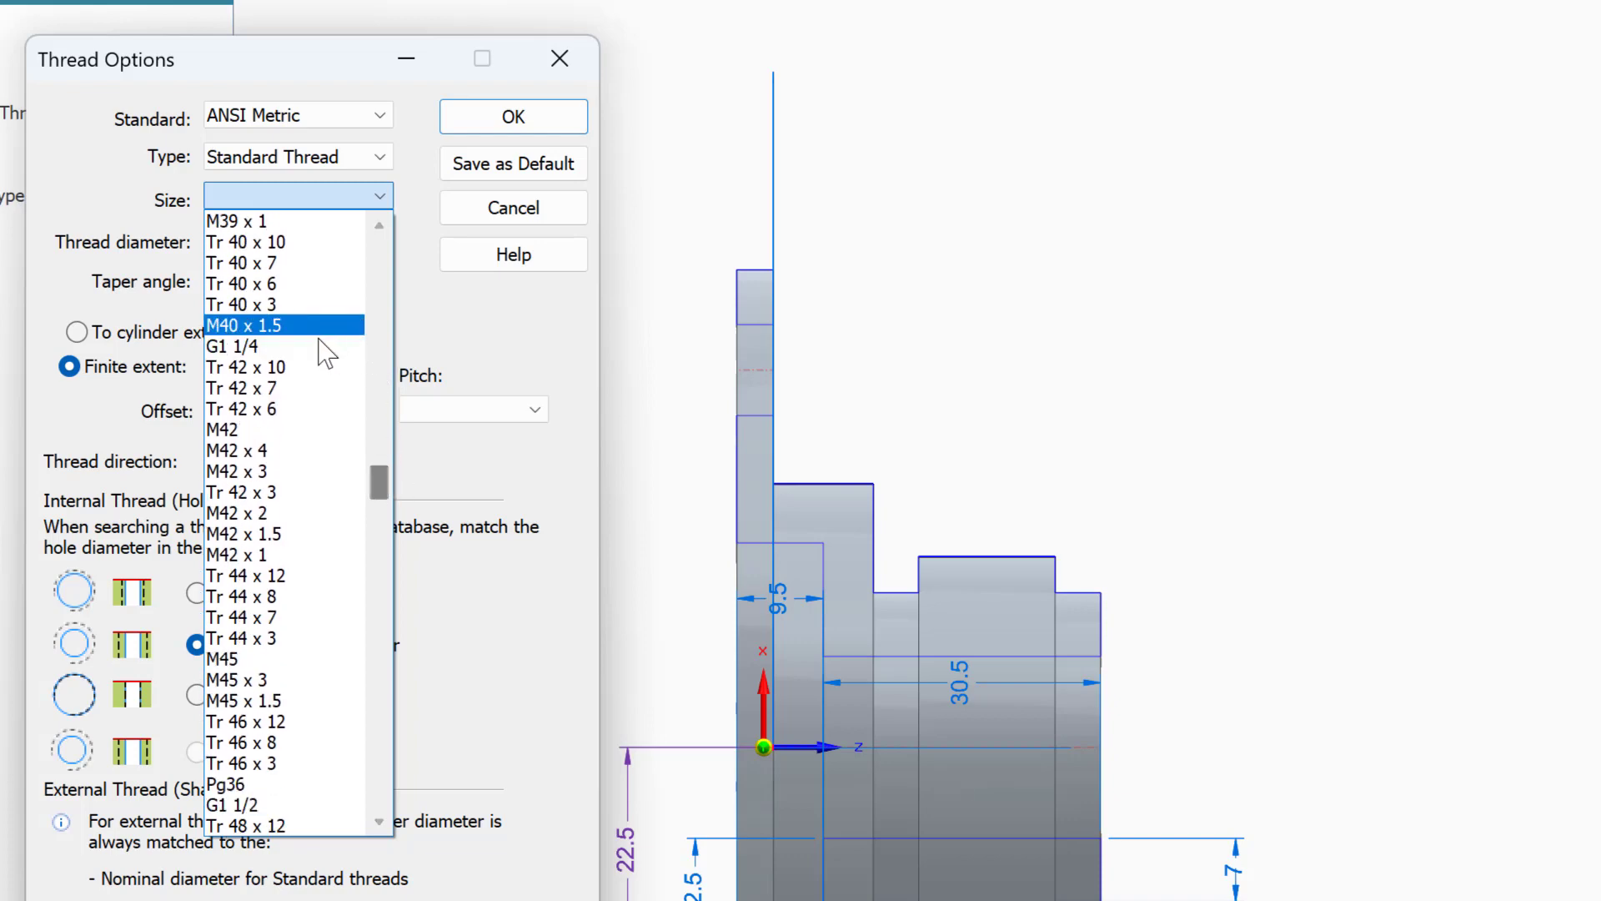
left_click(234, 472)
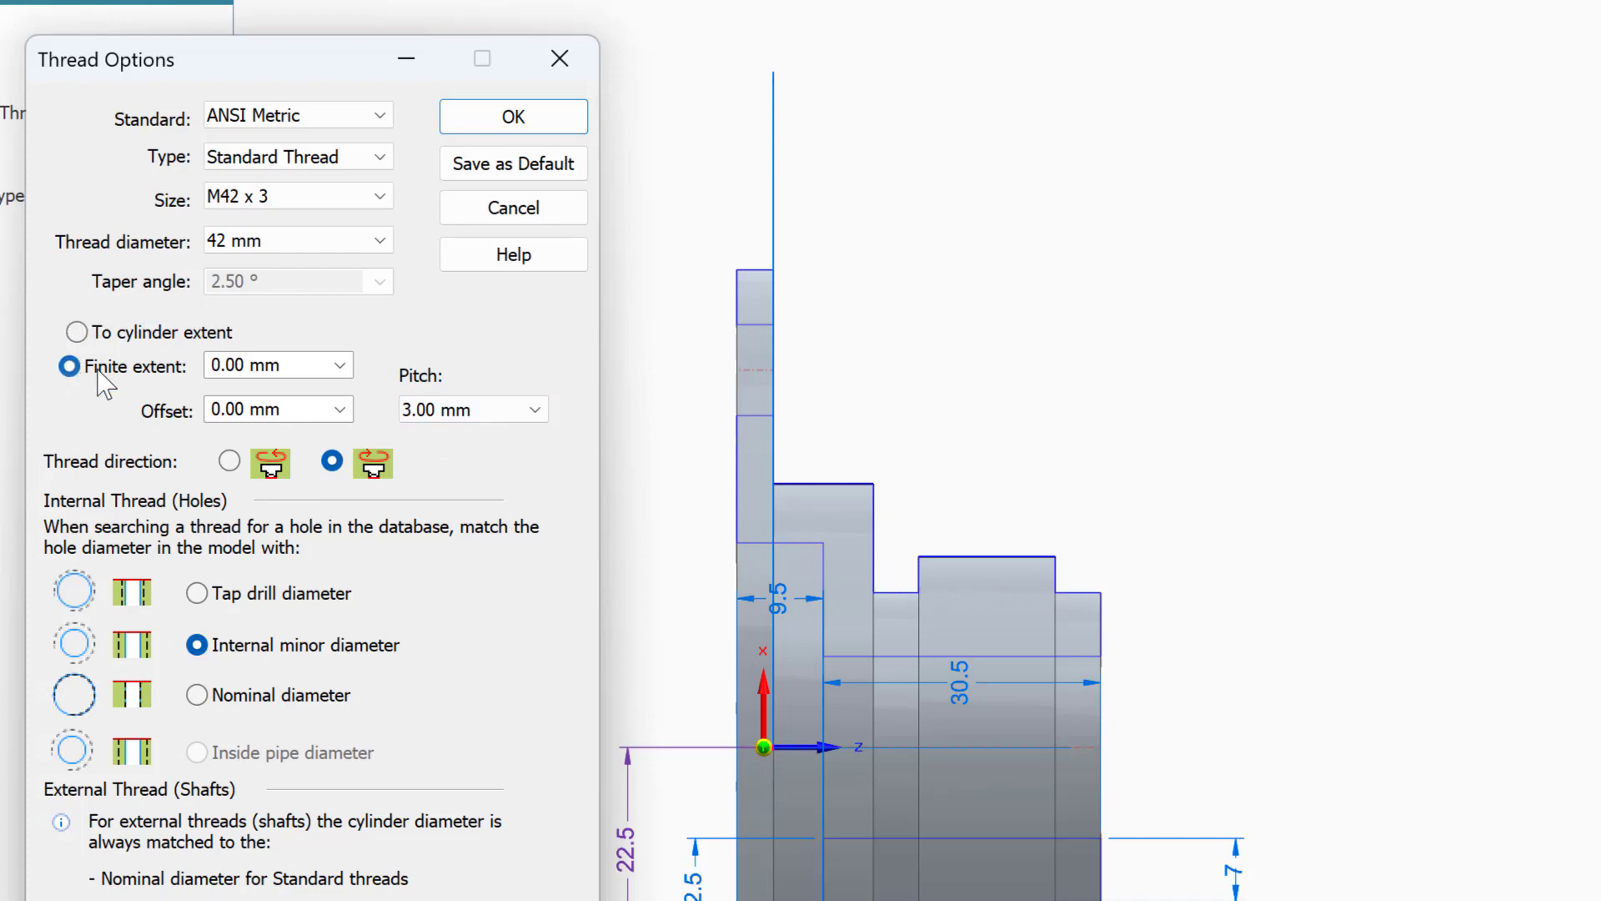
left_click(76, 332)
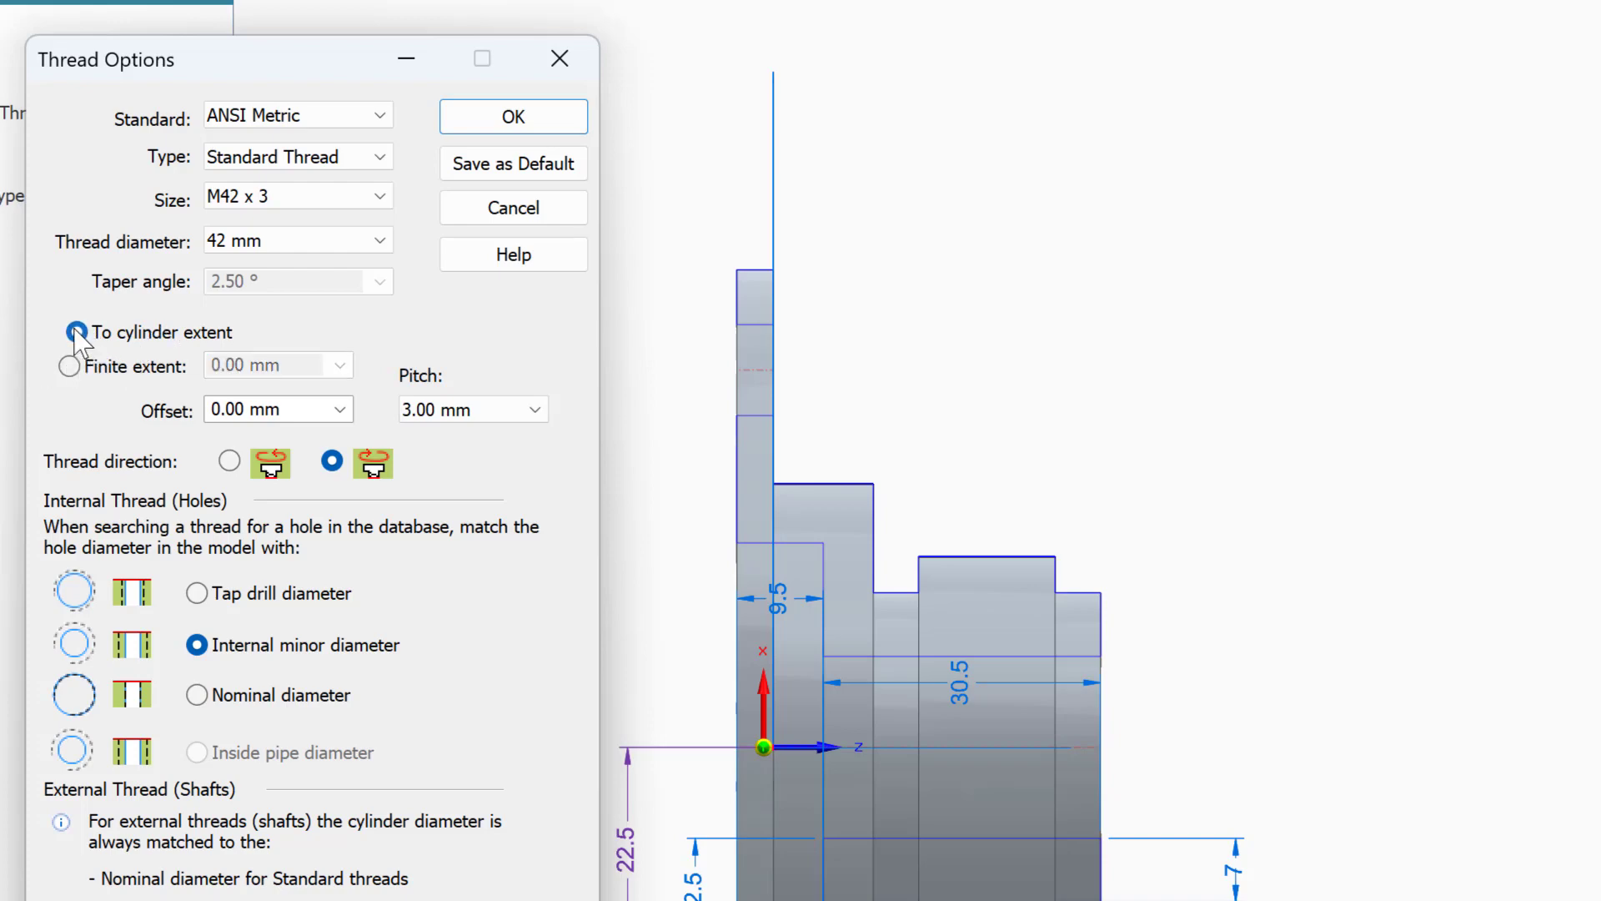
left_click(481, 119)
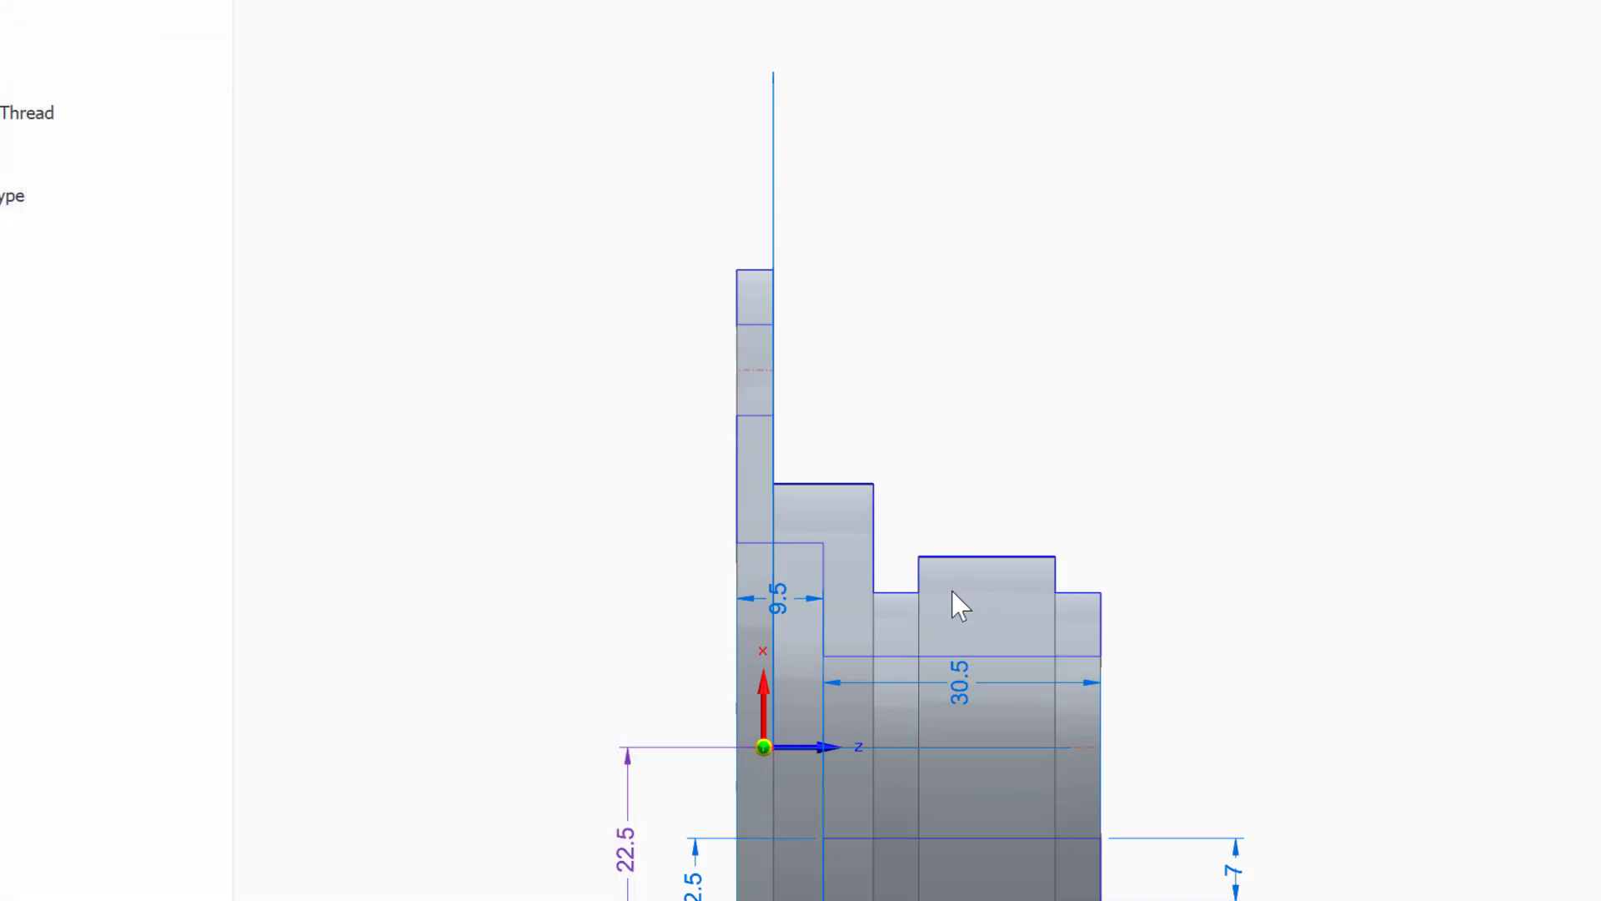
- Apply the M42 x 3 thread to the 15 mm long hub cylinder and turn it into a physical thread
left_click(953, 592)
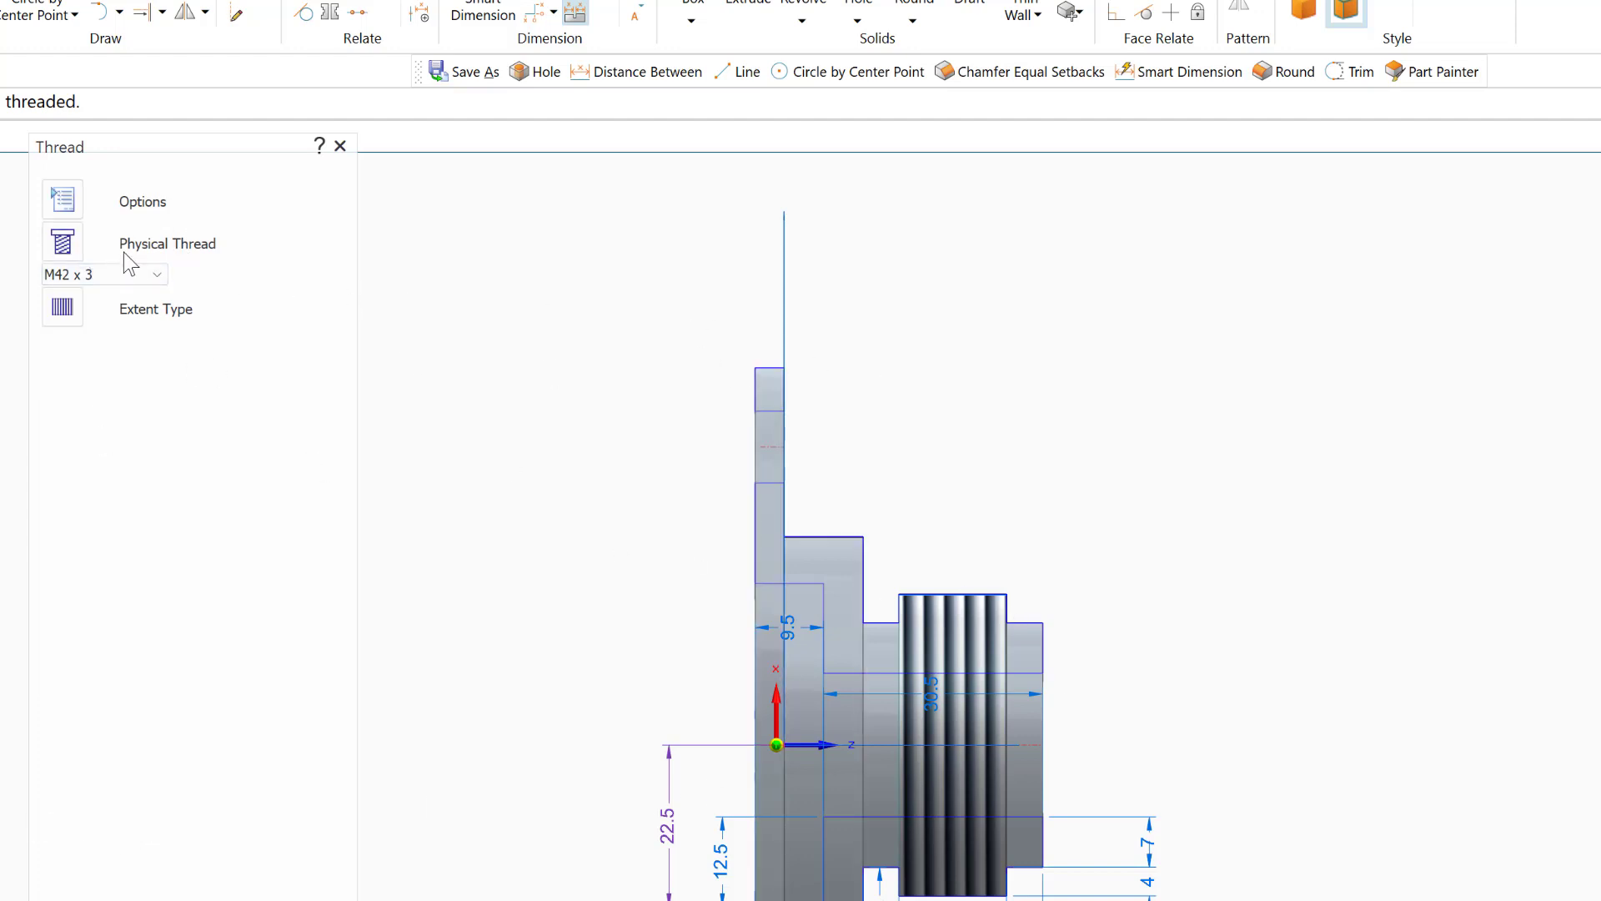
left_click(62, 242)
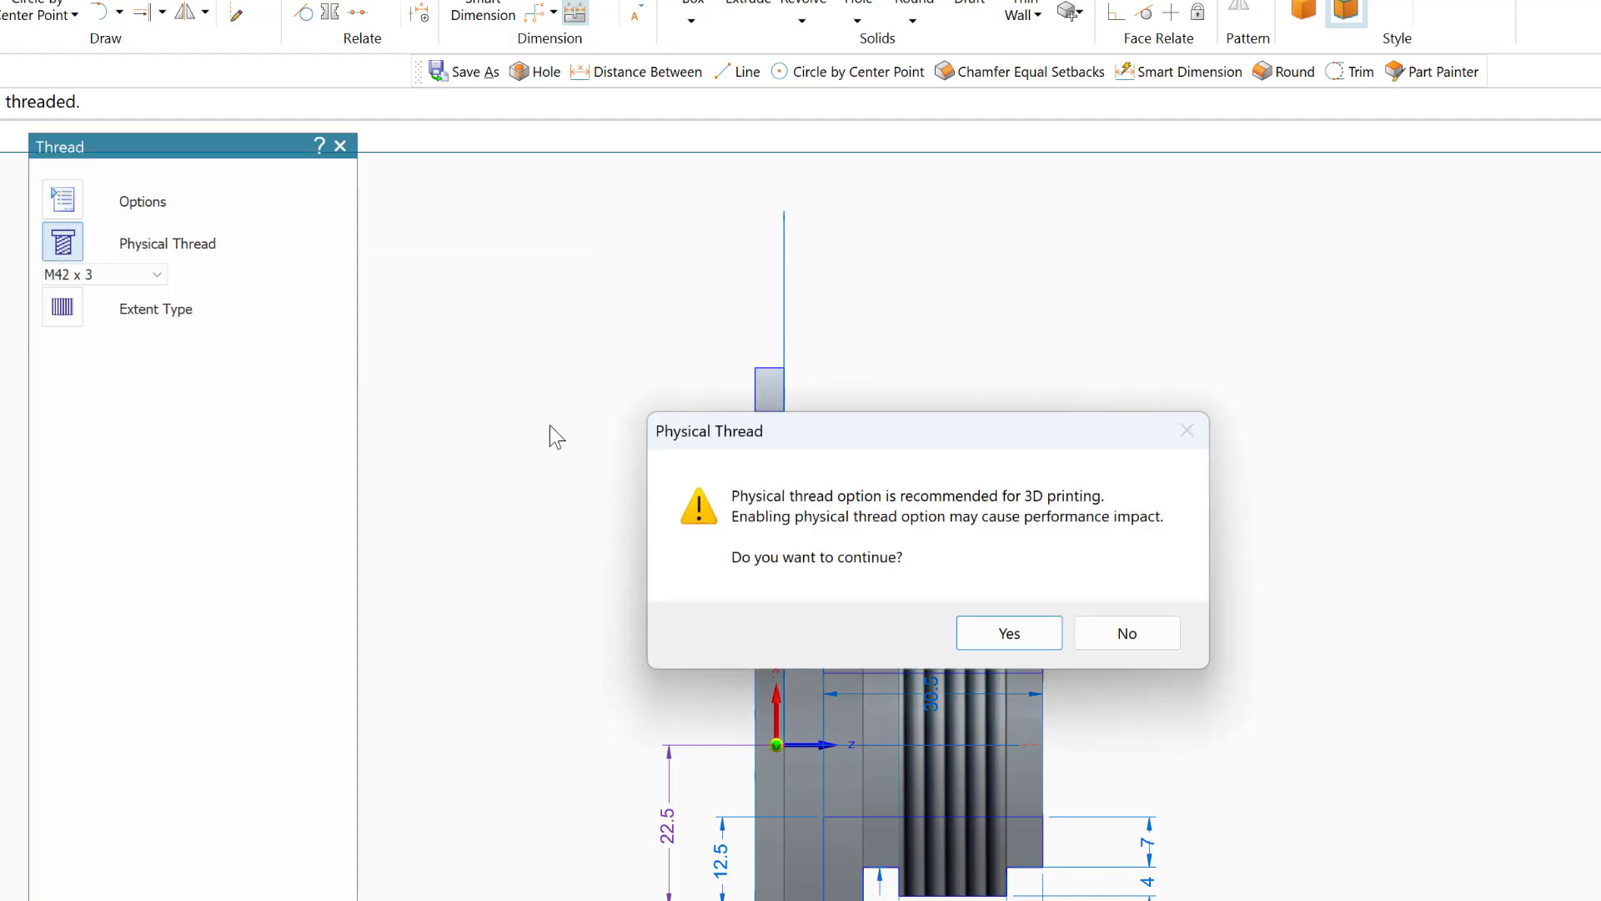
left_click(997, 633)
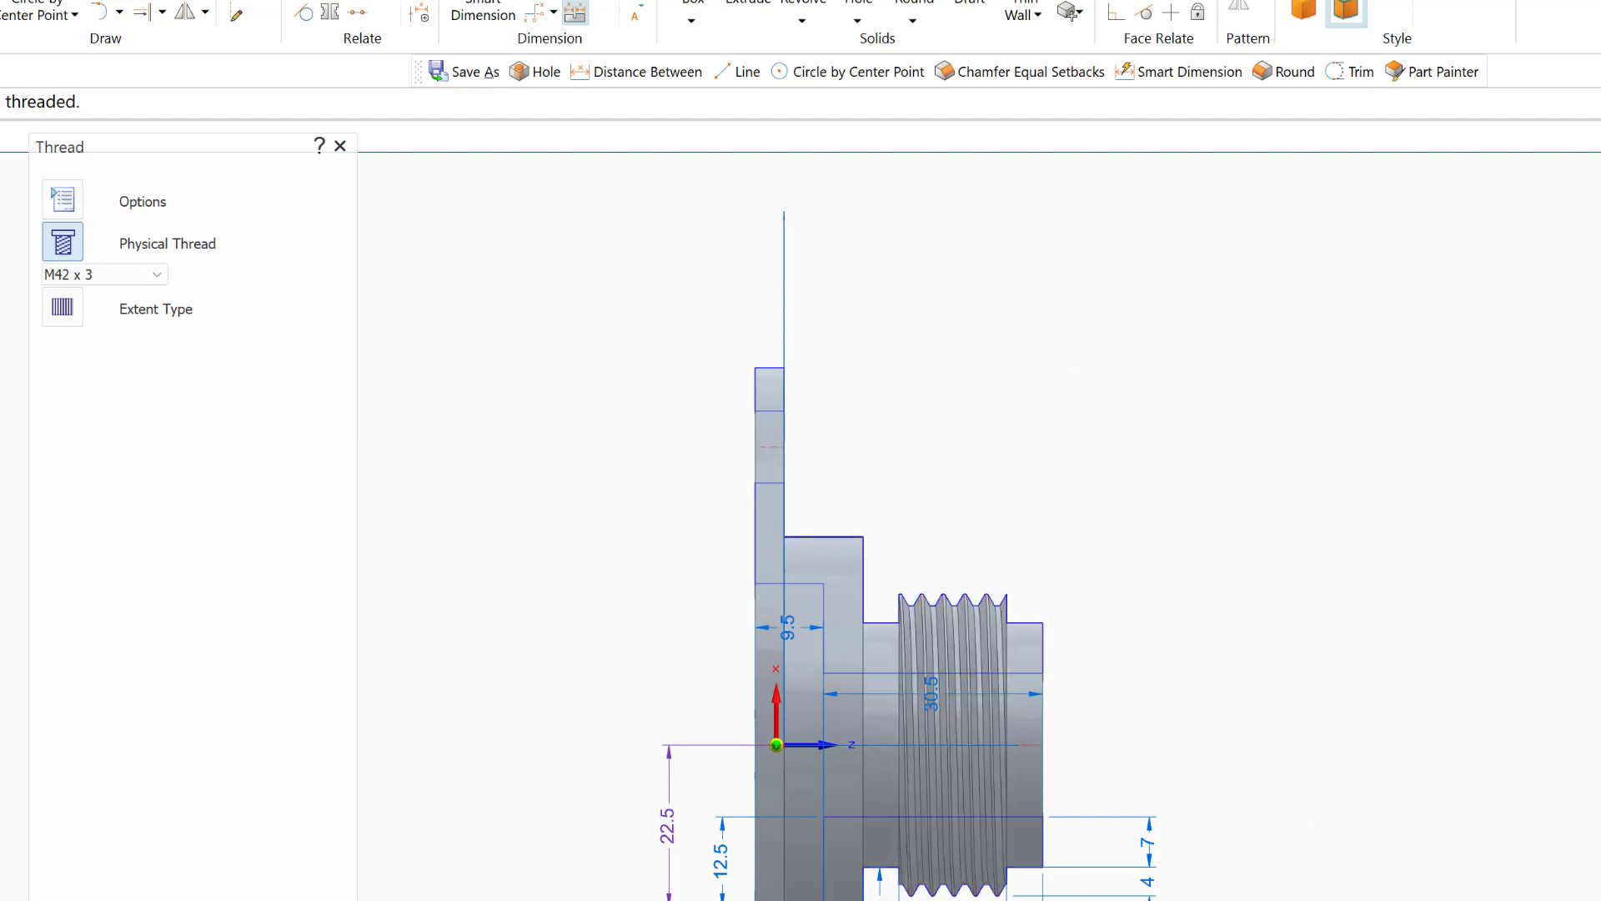
key("Escape")
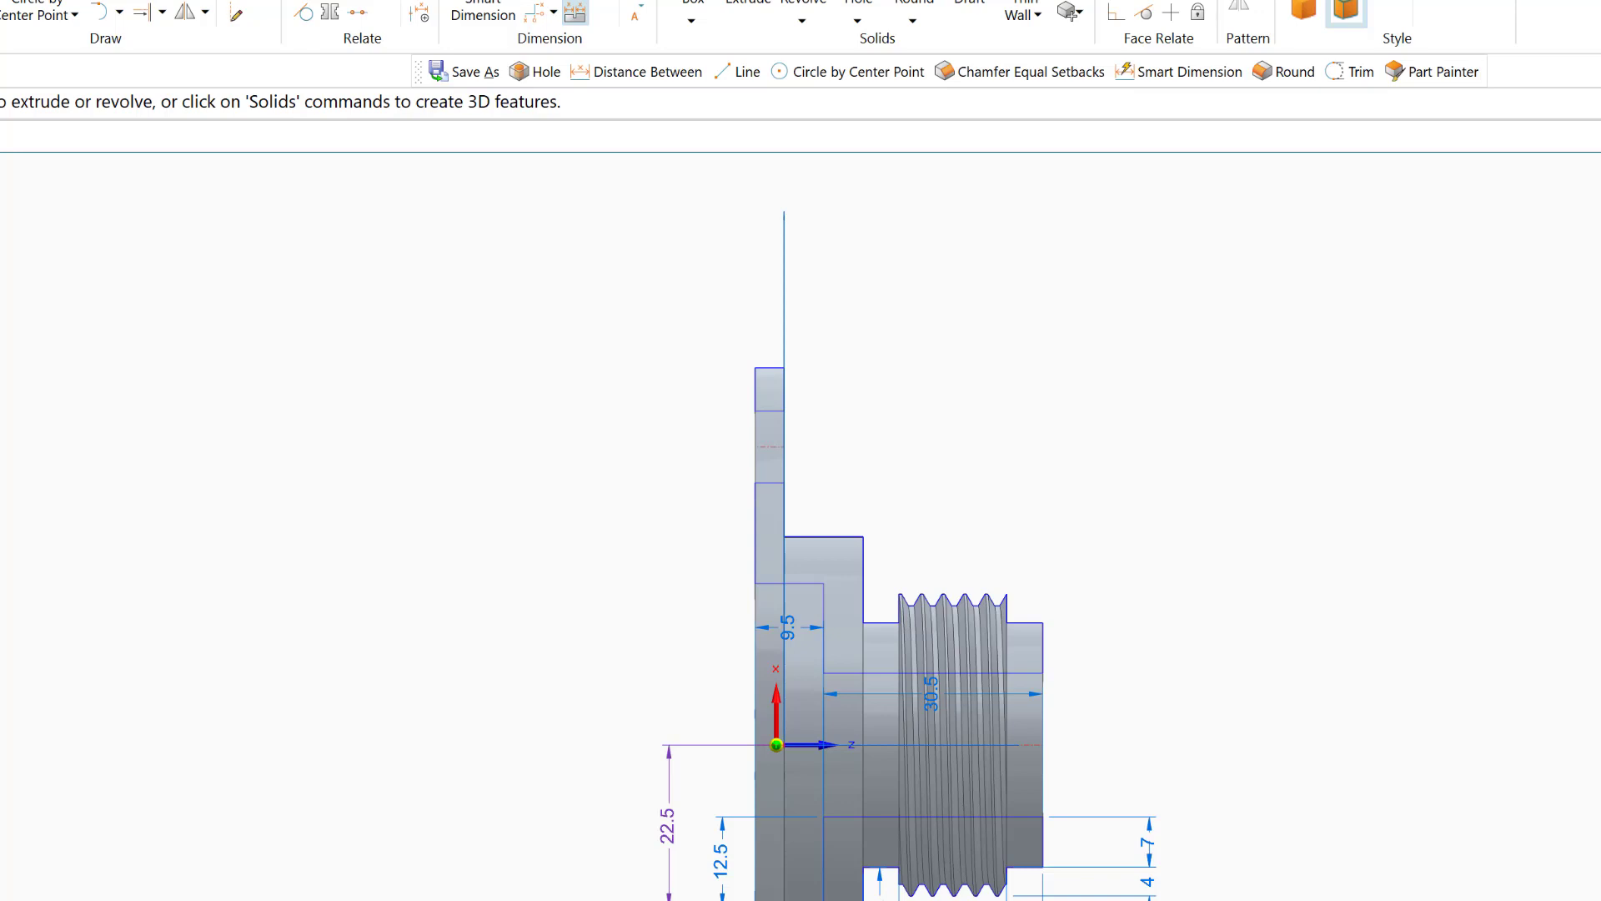